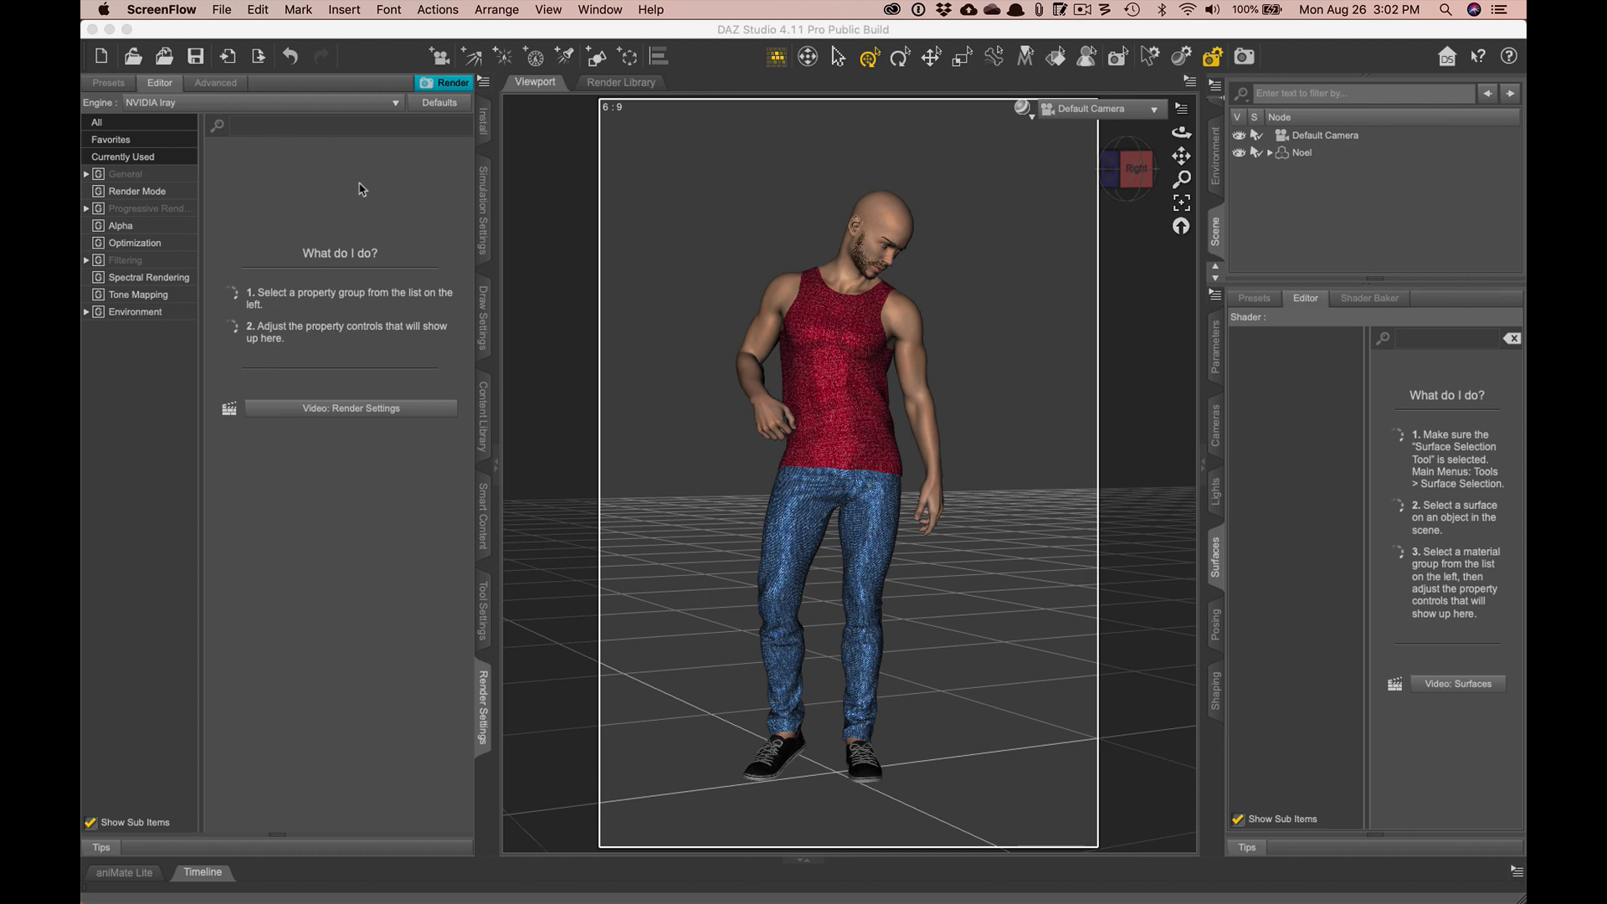
# - Apply the City Limits Lite workspace layout and bring up the Render Settings pane
pyautogui.click(518, 10)
pyautogui.moveTo(533, 65)
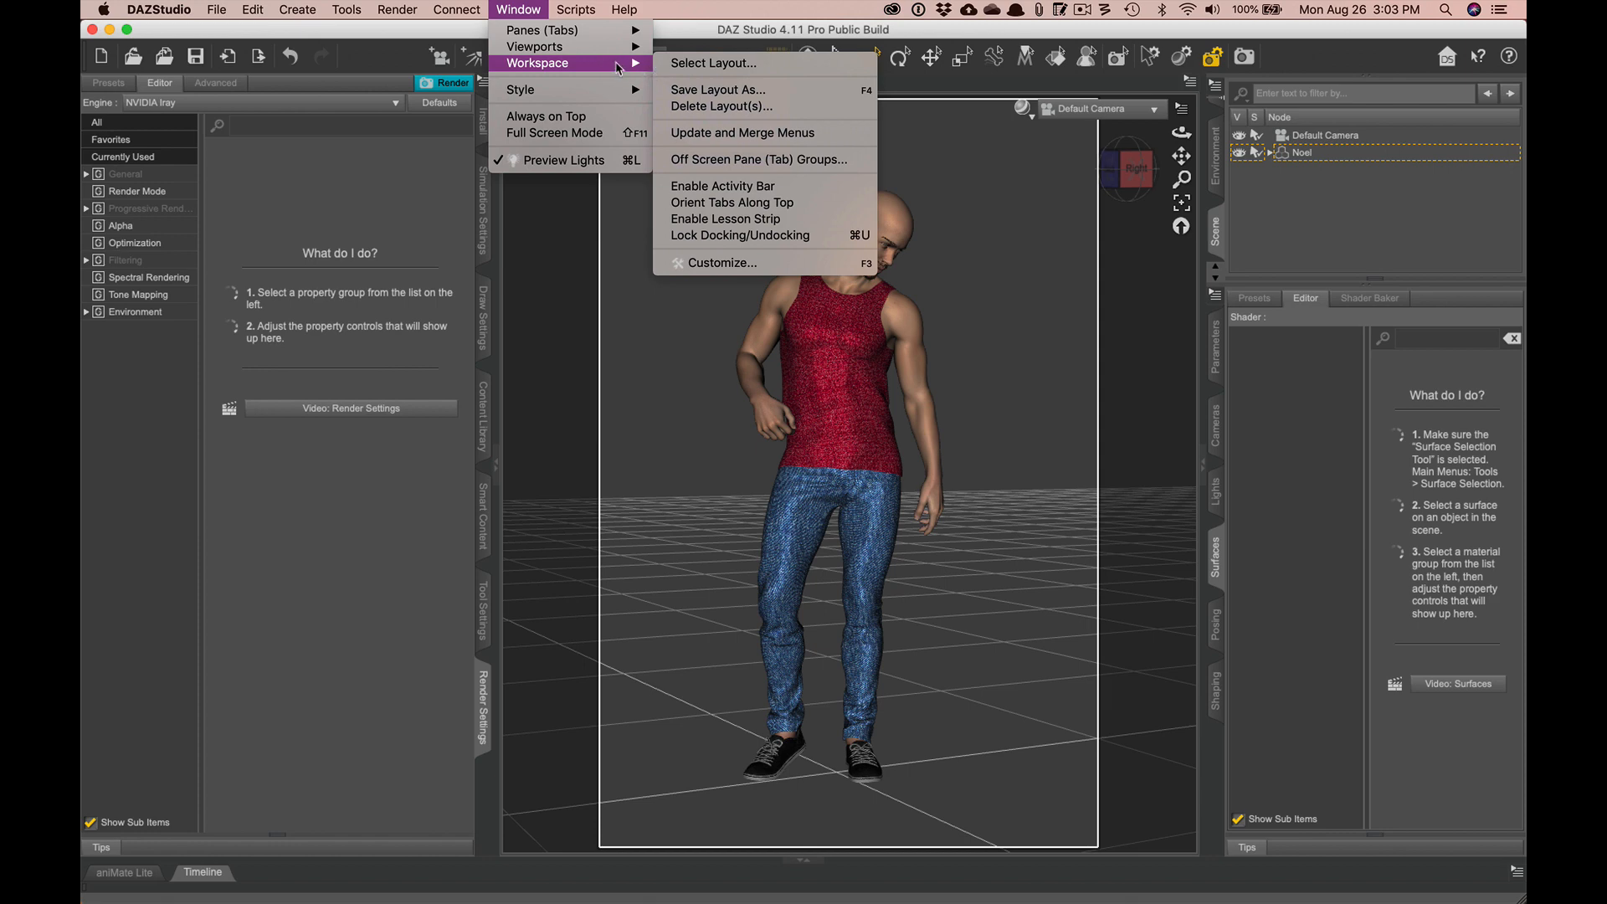
pyautogui.click(771, 64)
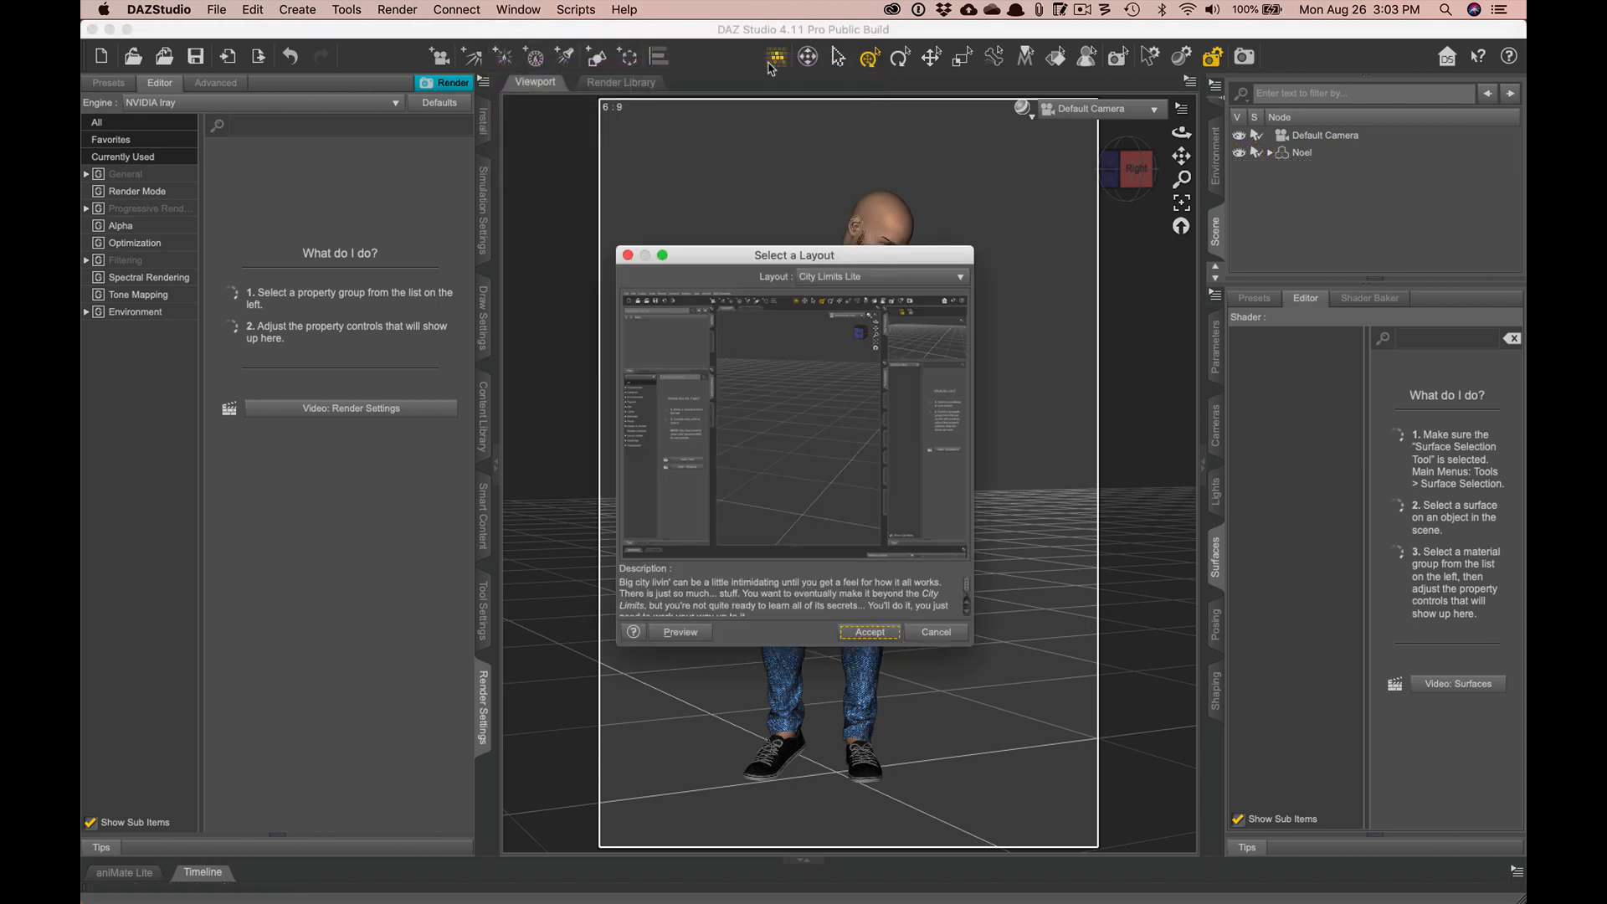
pyautogui.click(885, 279)
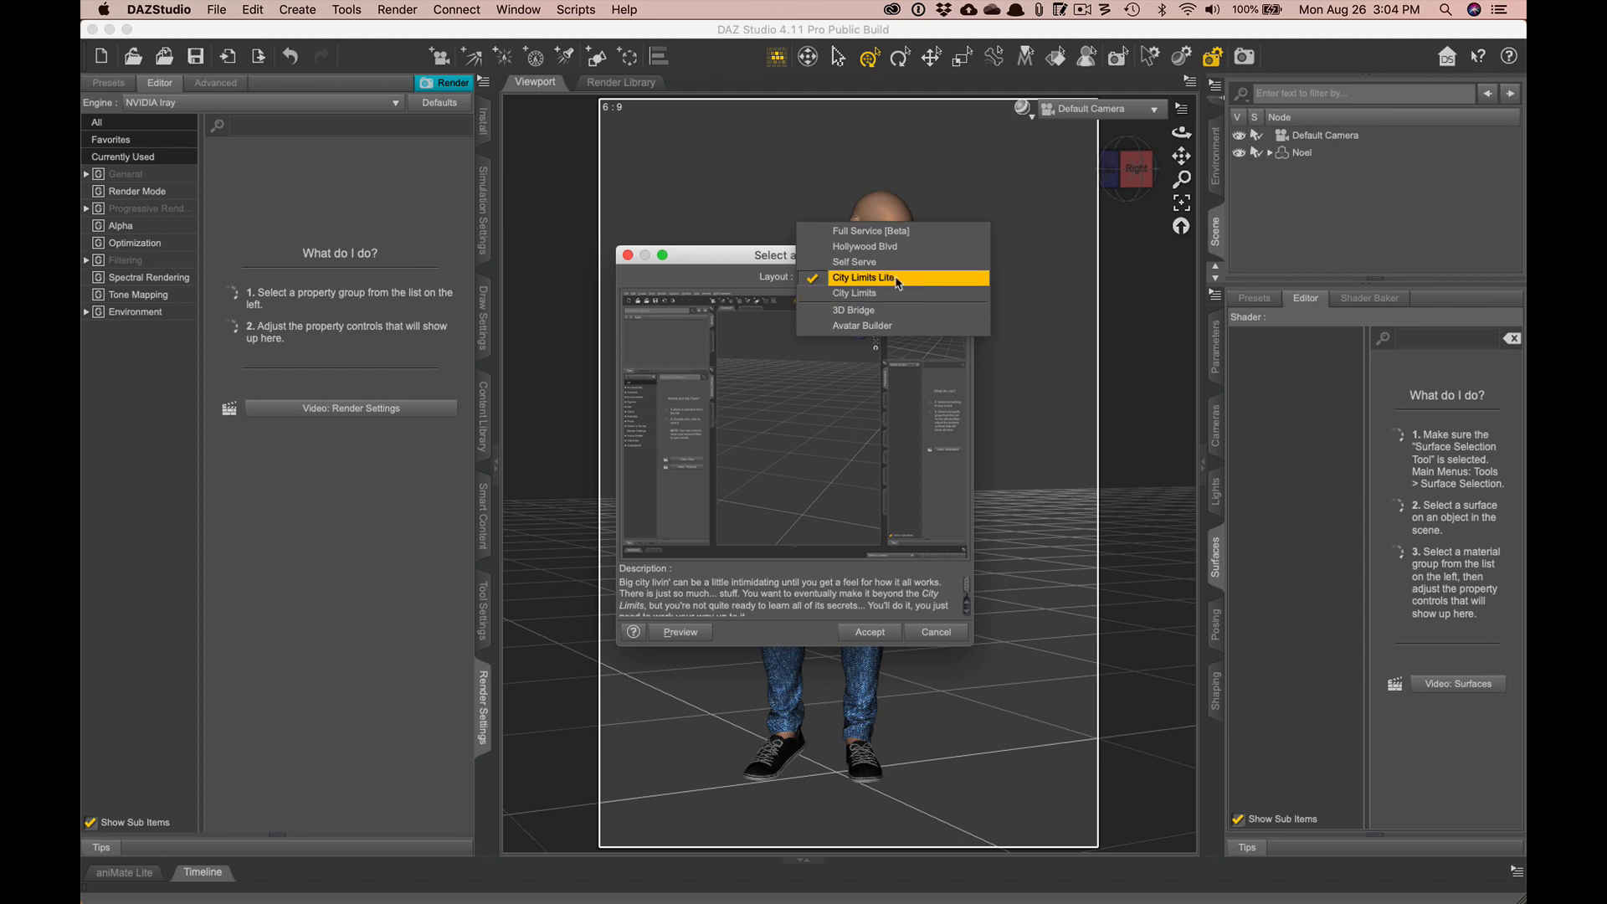
pyautogui.click(747, 255)
pyautogui.click(875, 632)
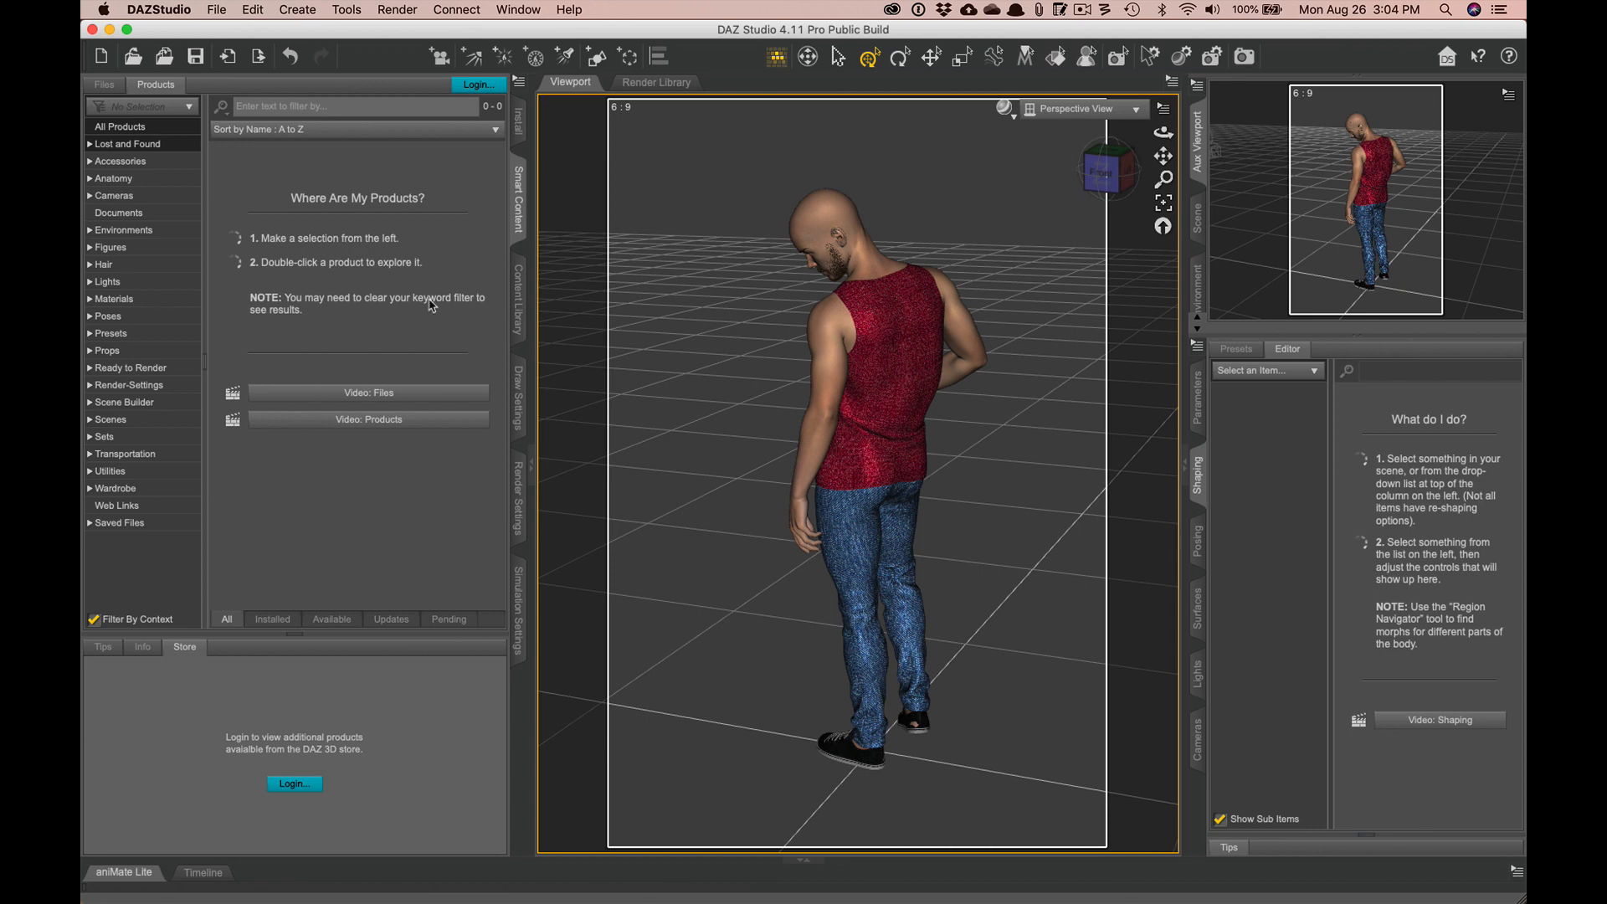
pyautogui.click(517, 525)
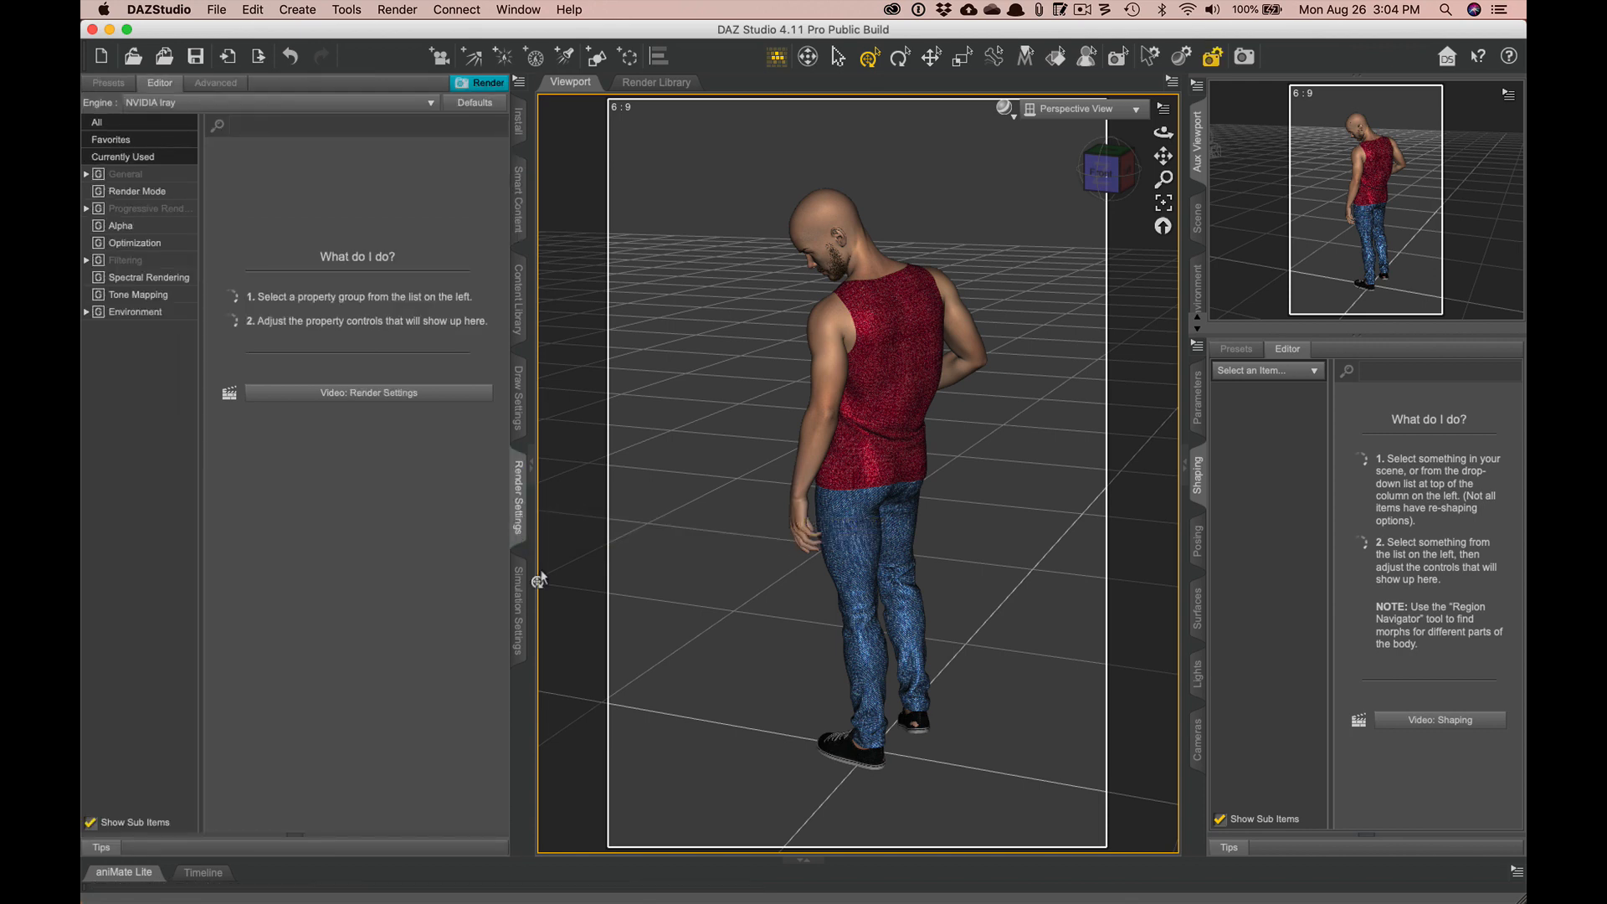
pyautogui.rightClick(520, 722)
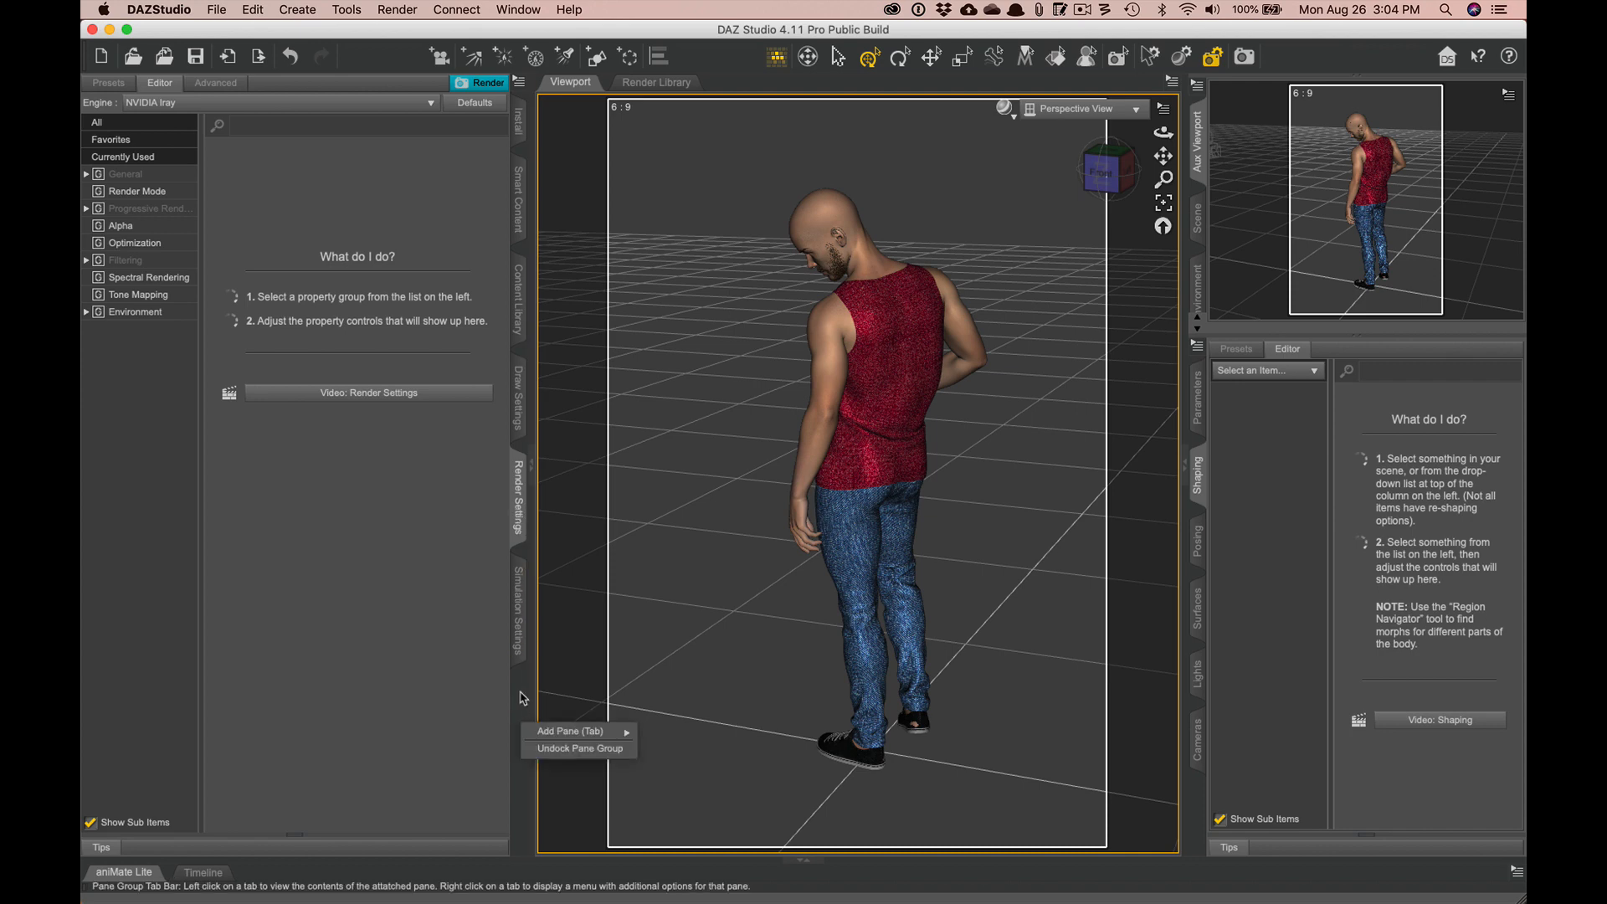
pyautogui.click(519, 694)
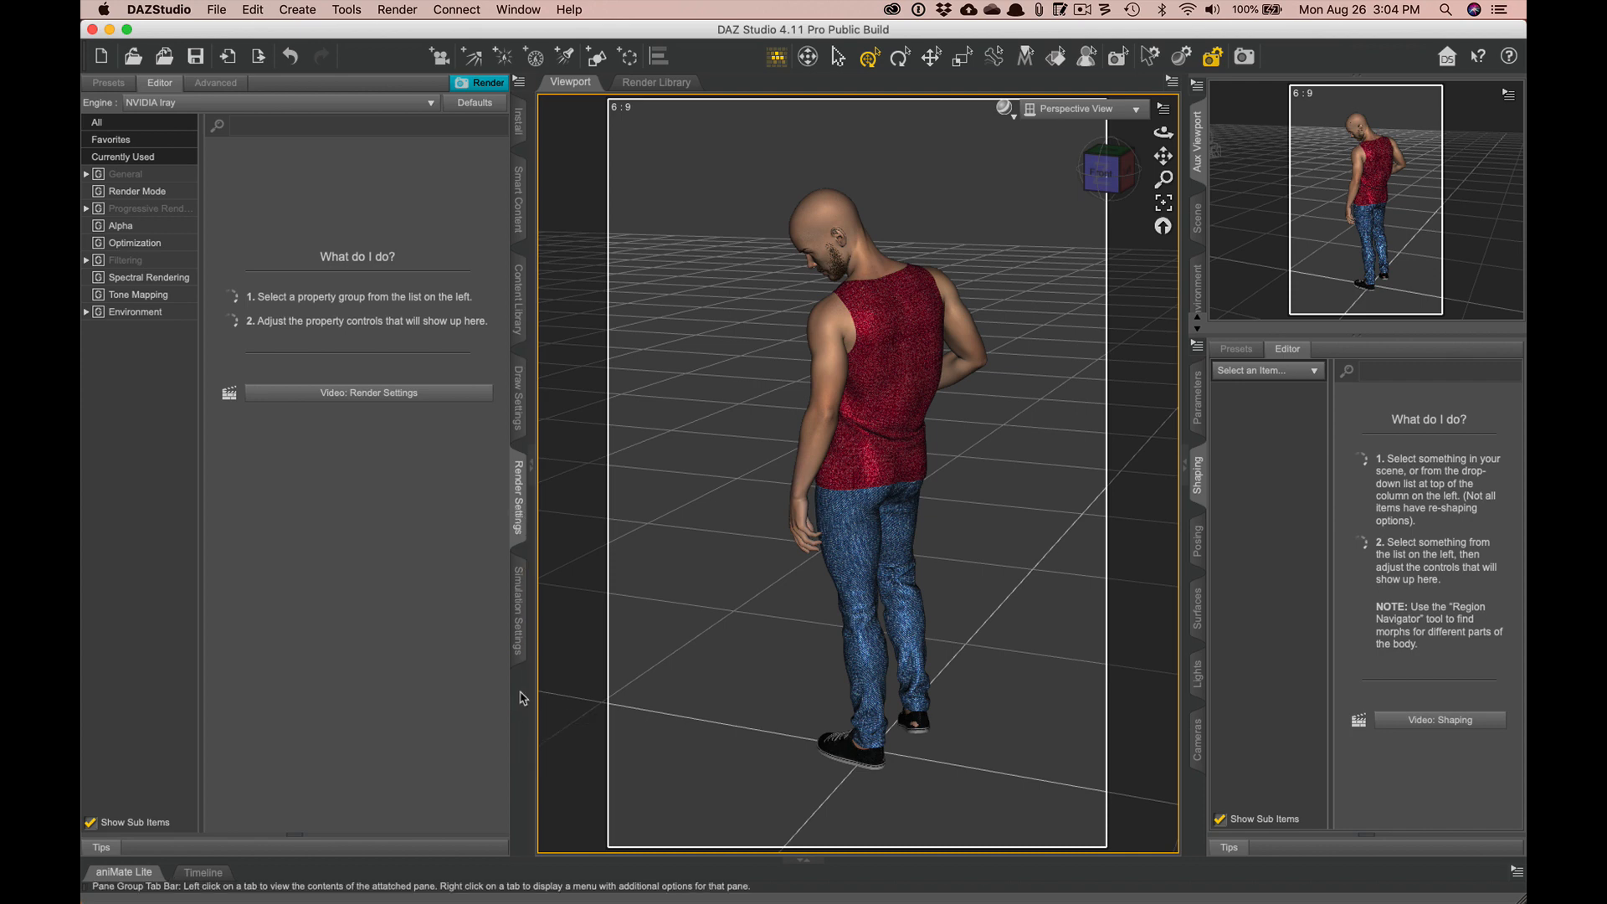
pyautogui.rightClick(519, 740)
pyautogui.moveTo(546, 744)
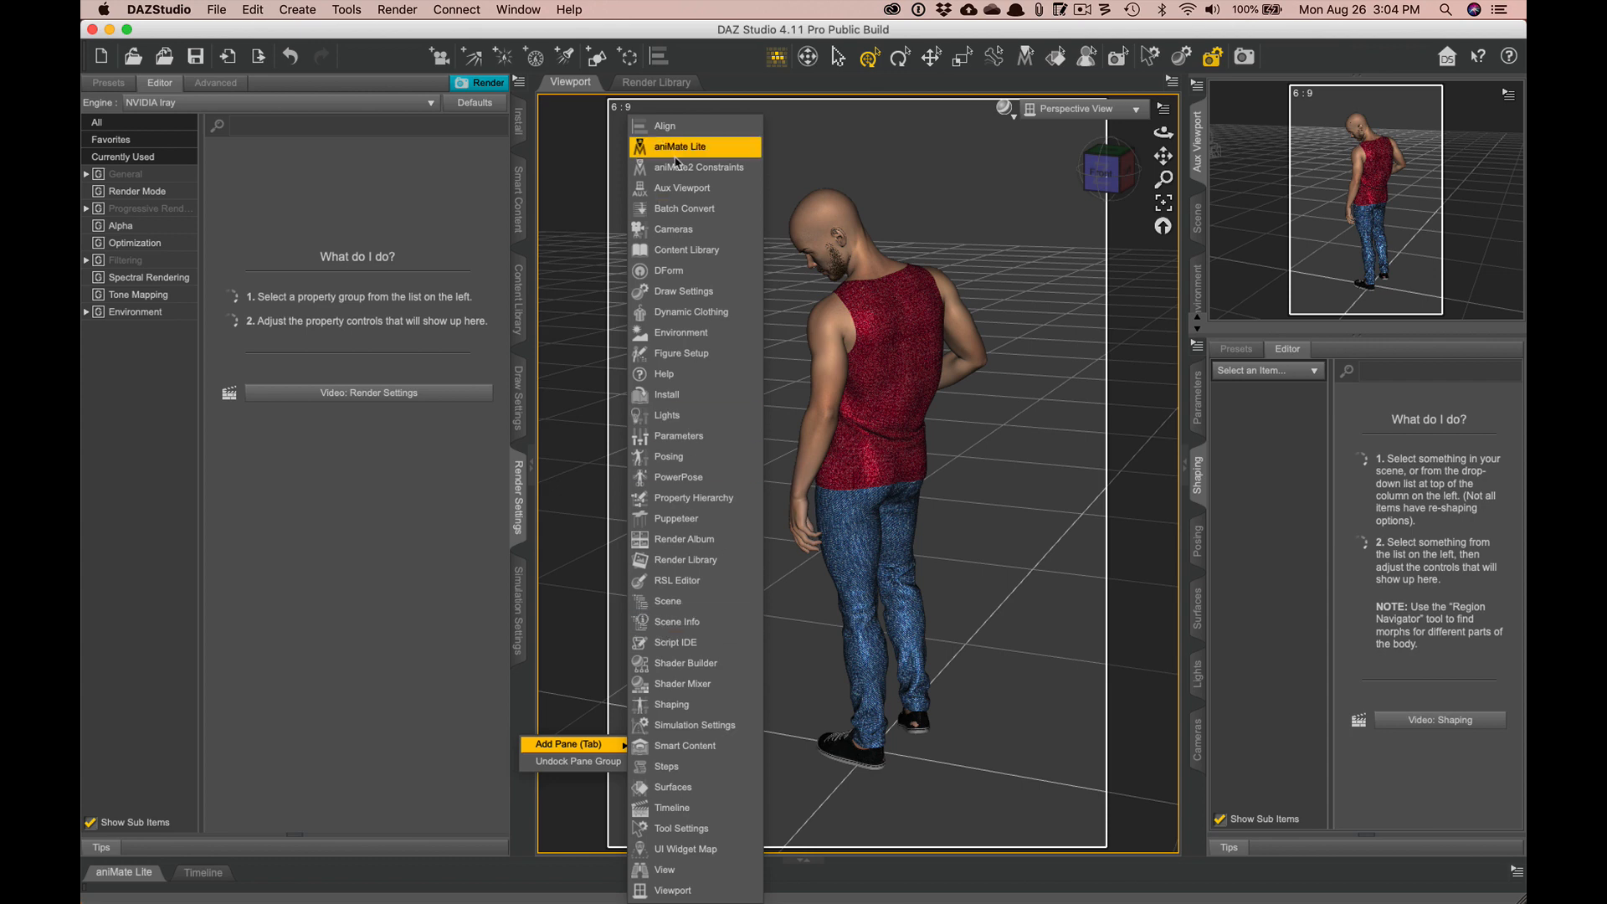
pyautogui.click(528, 804)
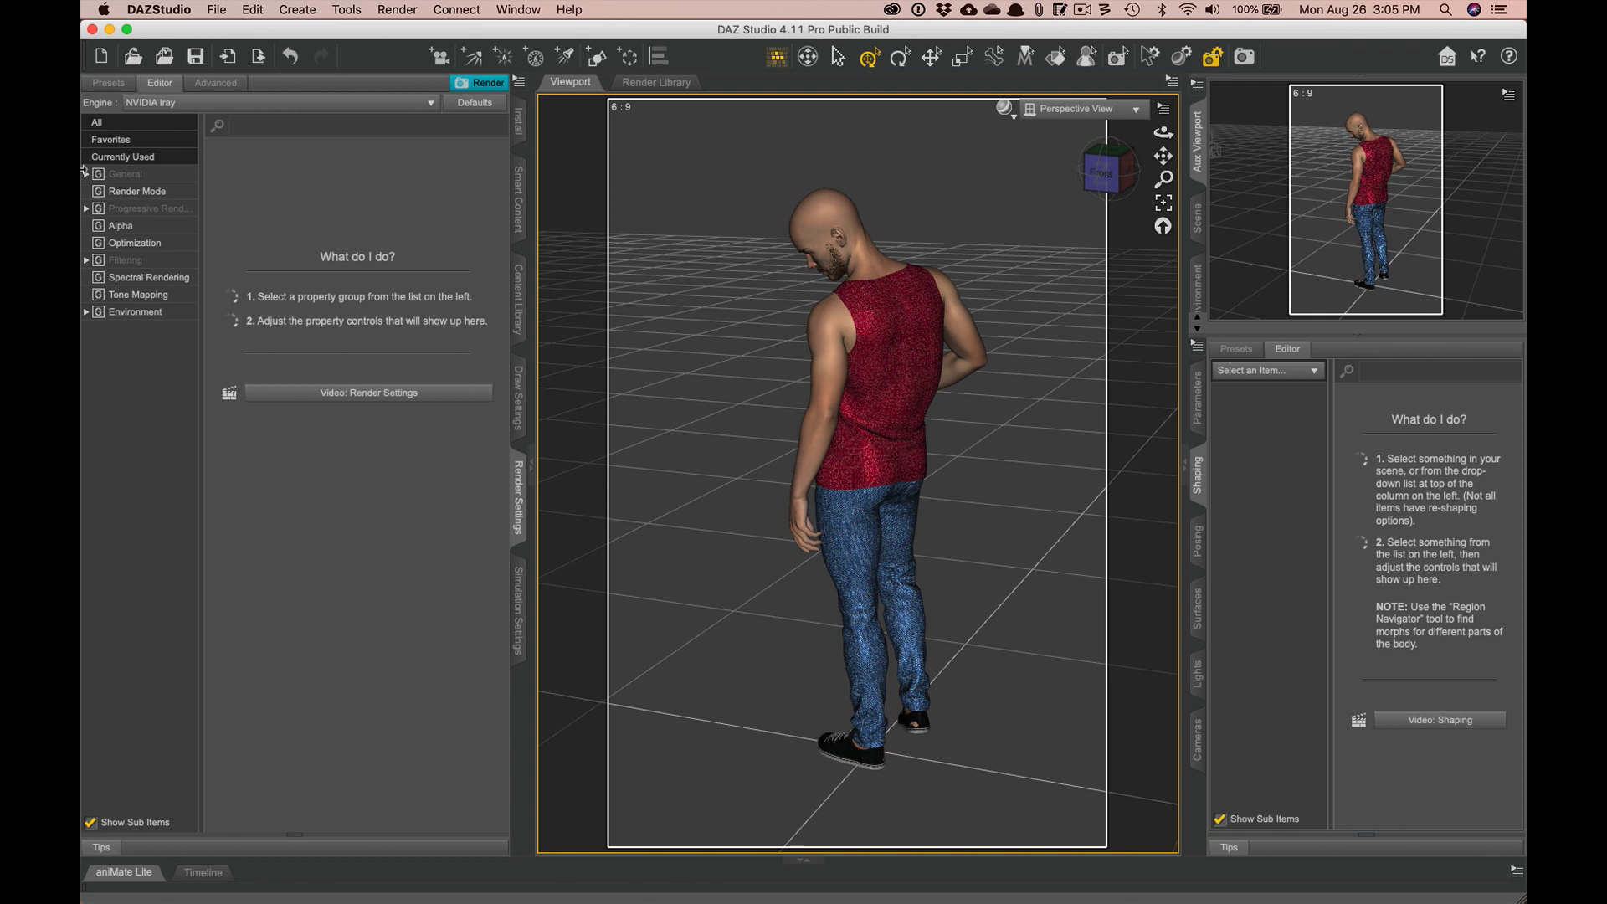
# - Expand the General group of the render settings and look through the available dimension presets
pyautogui.click(87, 174)
pyautogui.click(127, 174)
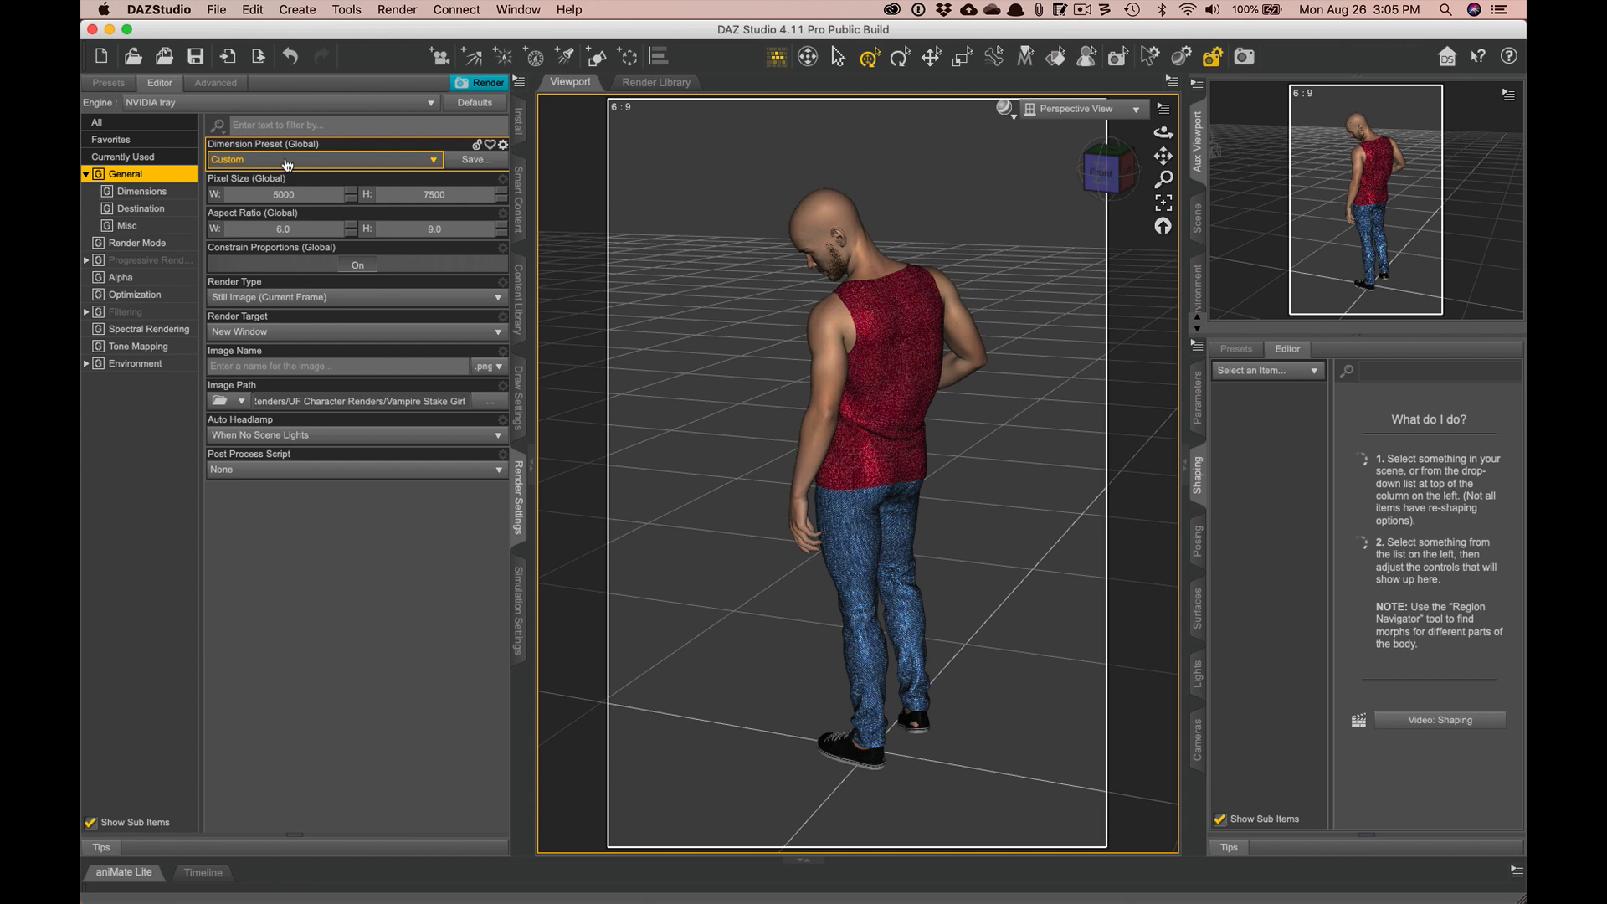
pyautogui.click(389, 163)
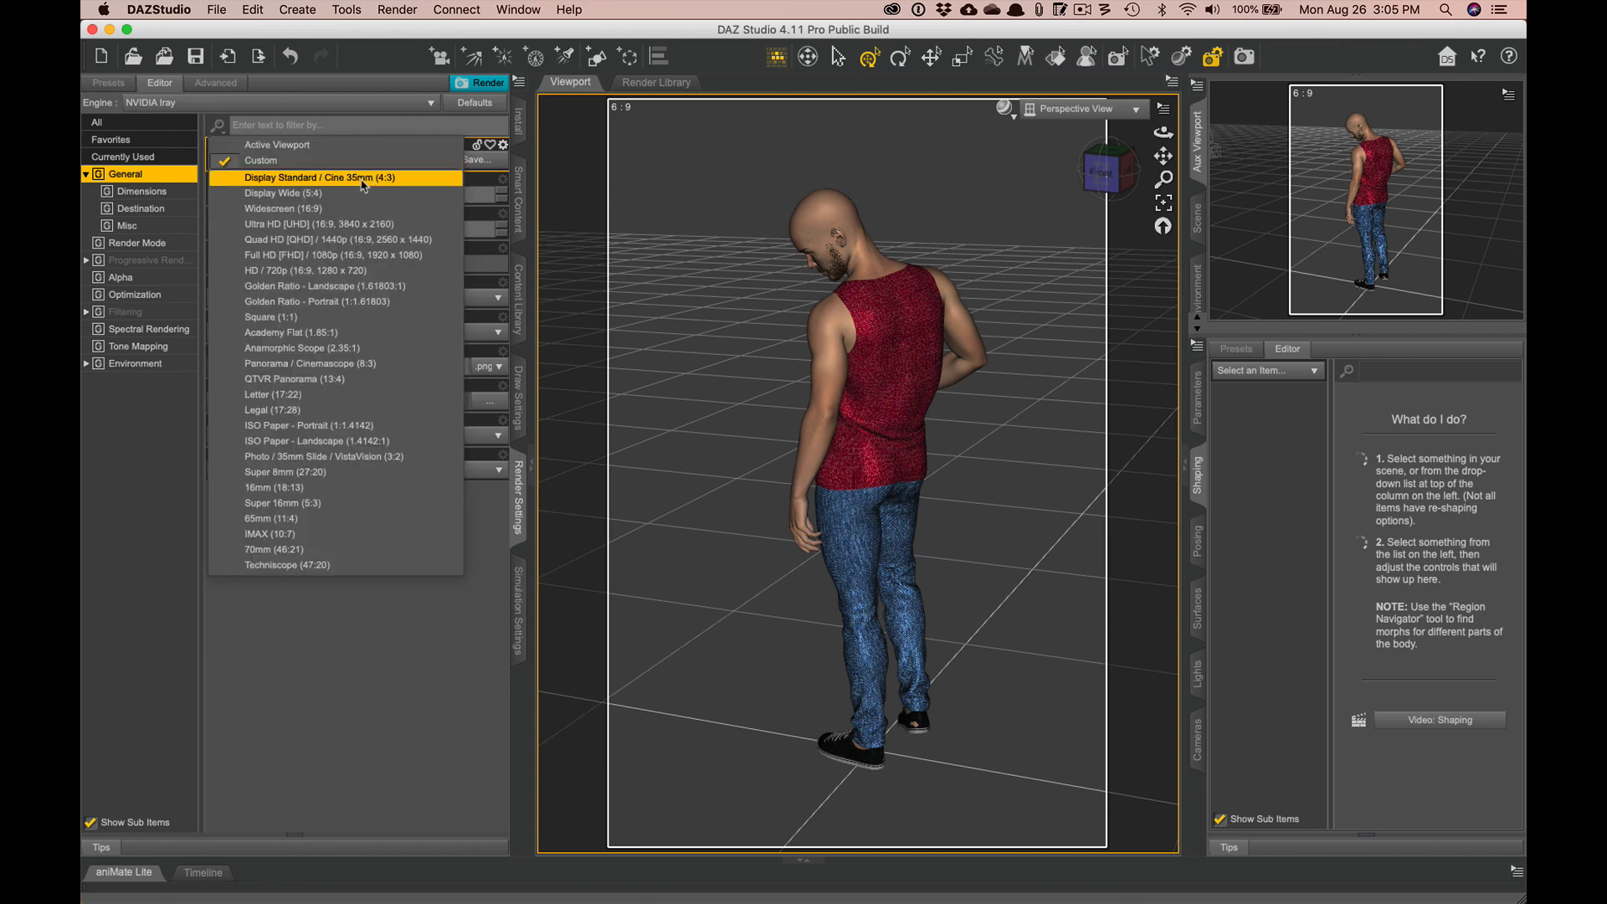
pyautogui.click(713, 34)
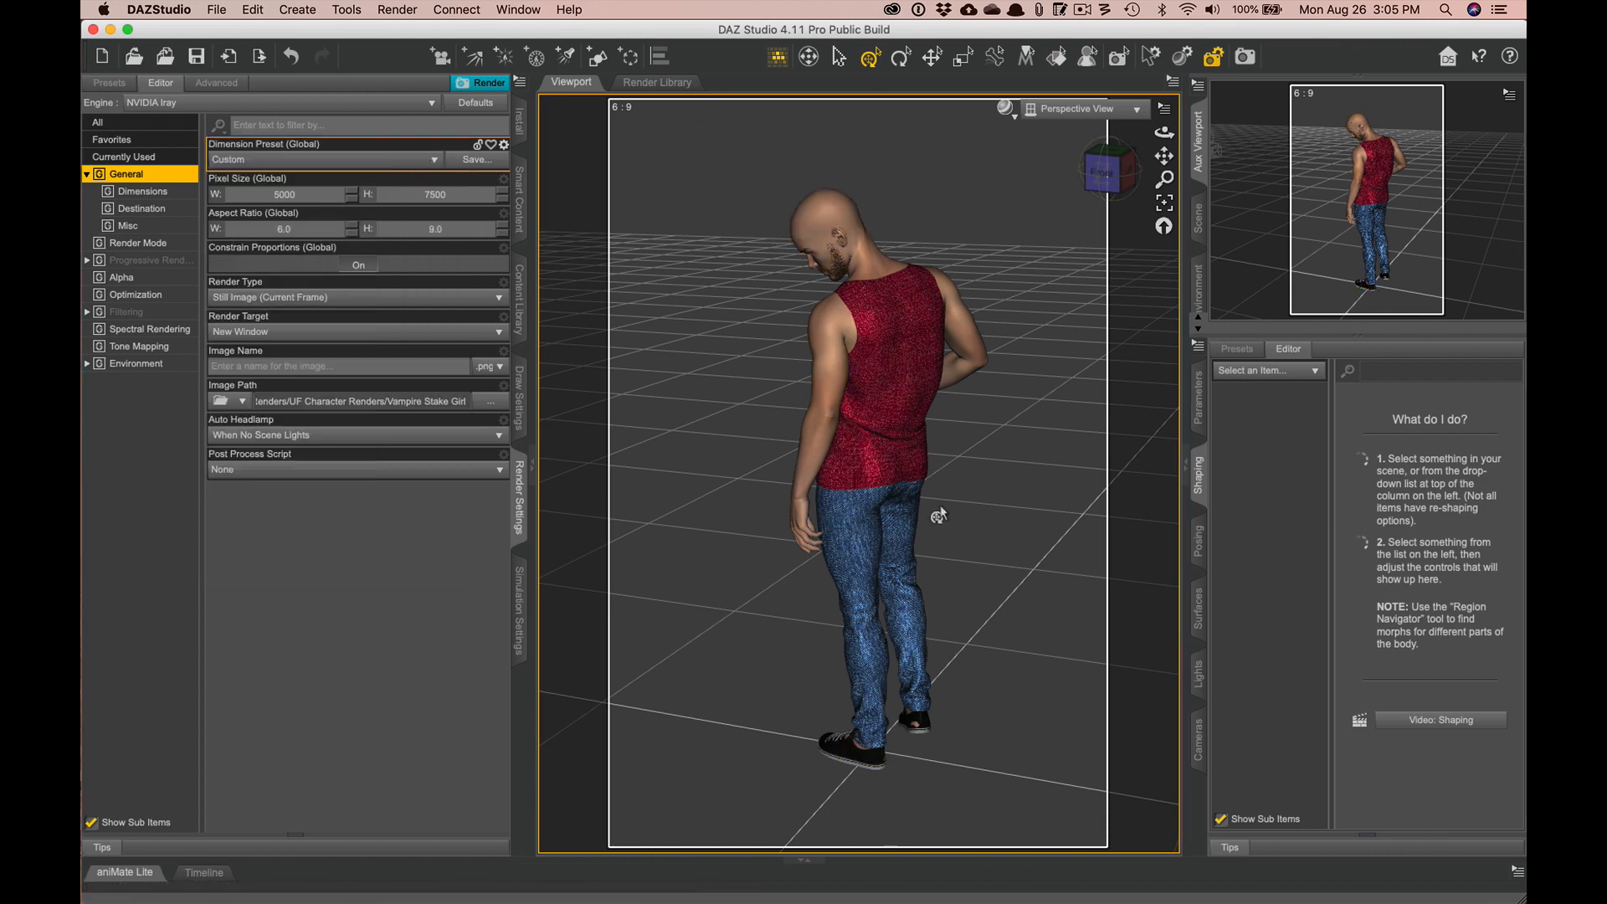
# - Hide the aspect frame in the Perspective View viewport
pyautogui.click(1173, 81)
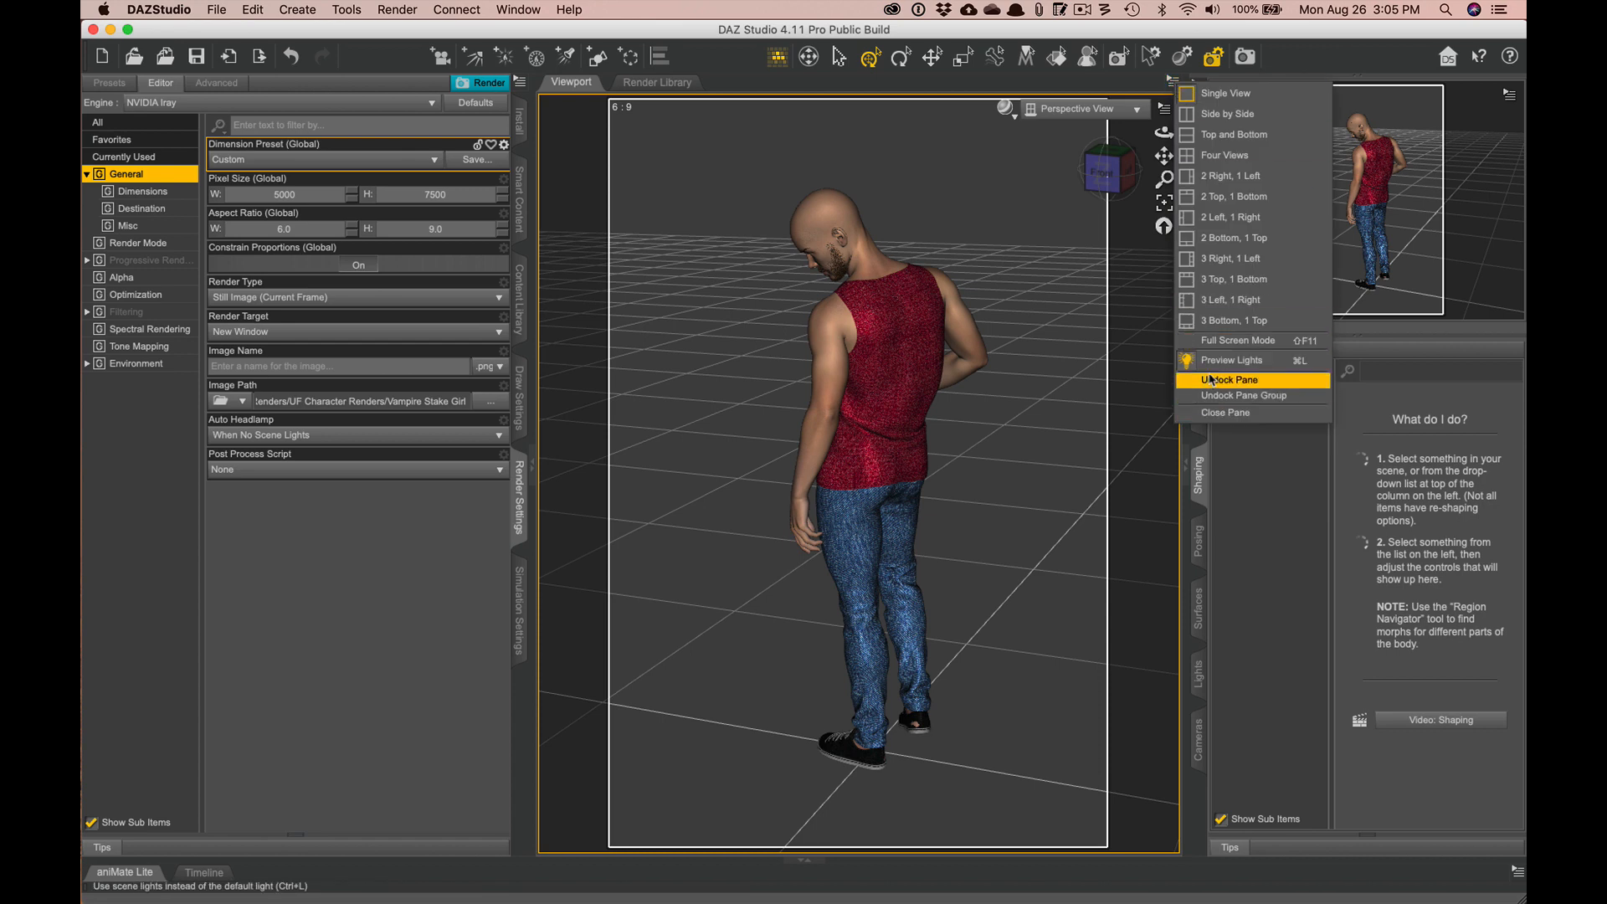
pyautogui.press('Escape')
pyautogui.click(1163, 107)
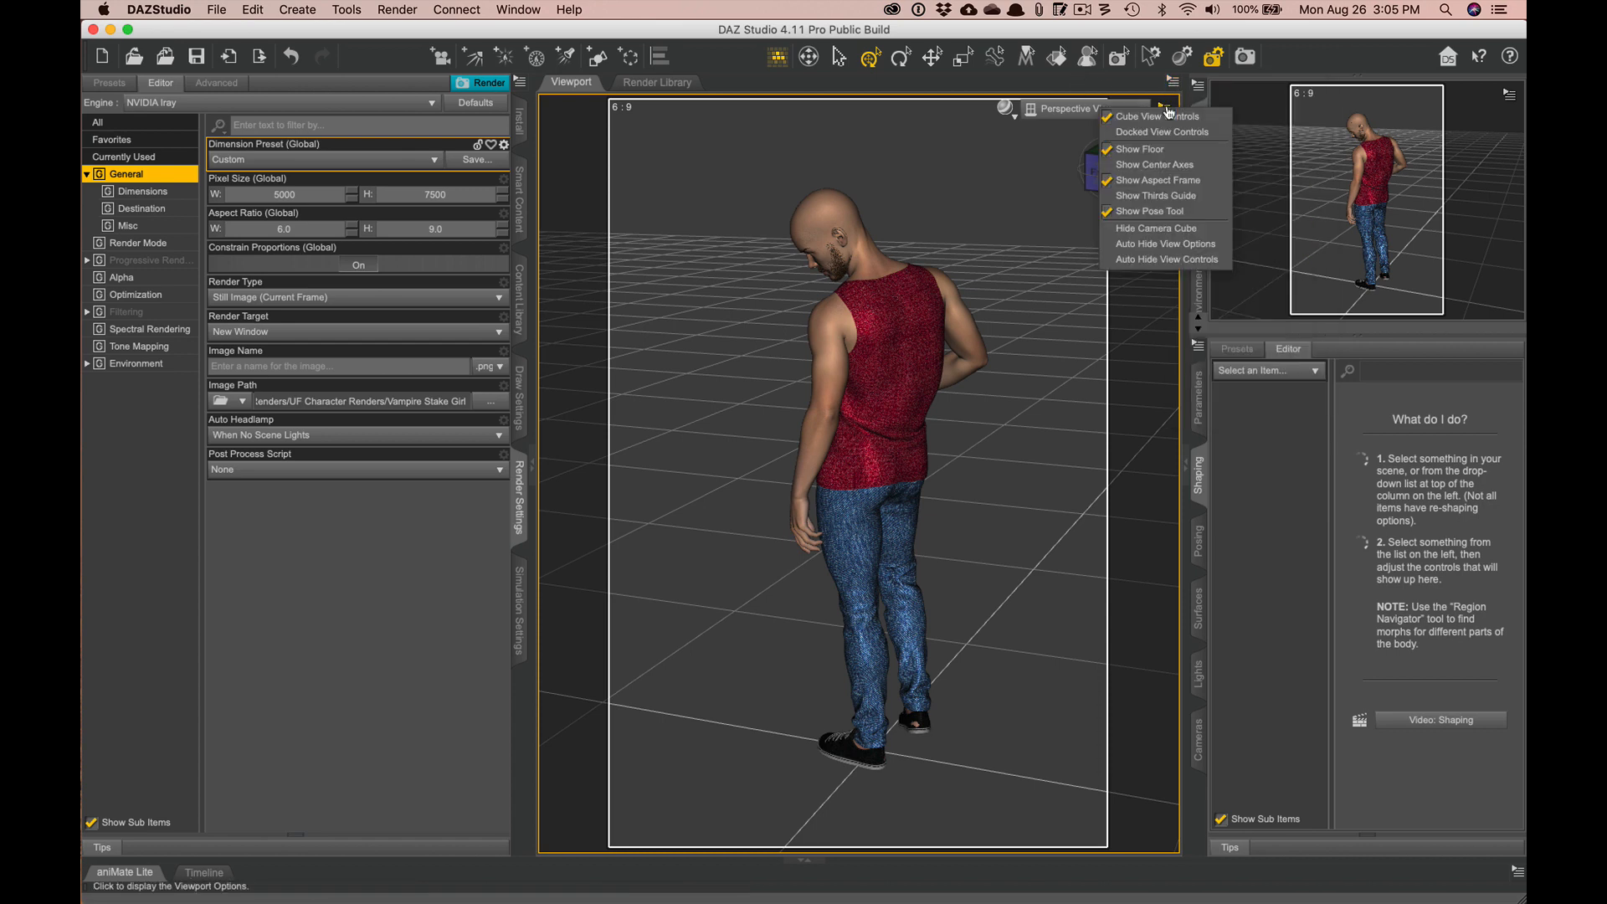
pyautogui.click(1143, 183)
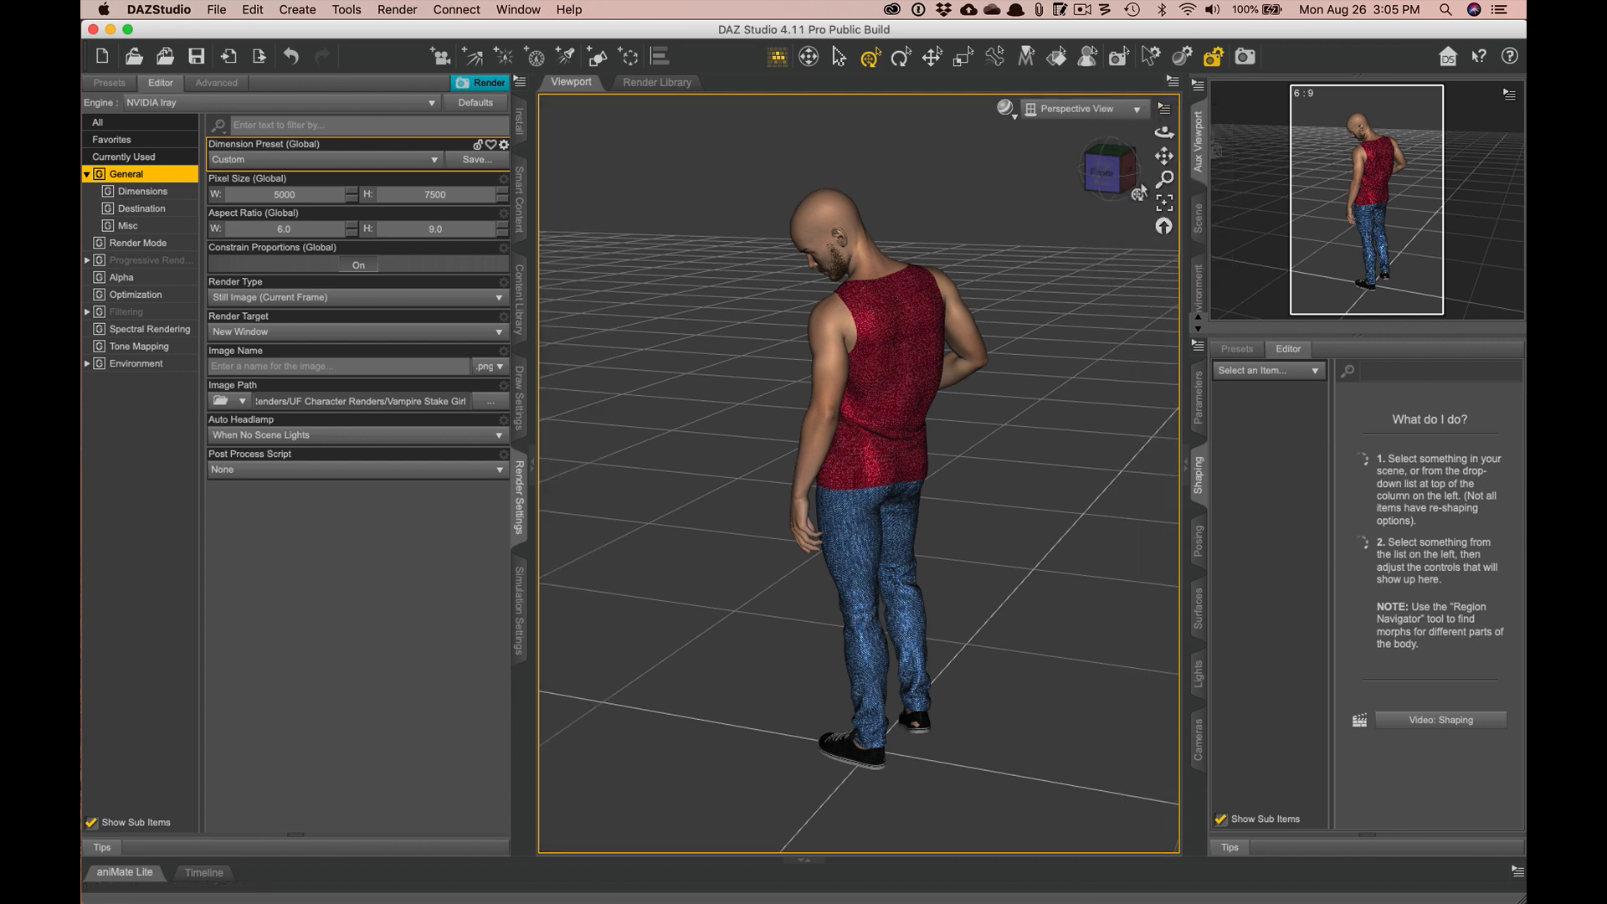
# - Turn the aspect frame back on in the Perspective View viewport
pyautogui.click(1164, 109)
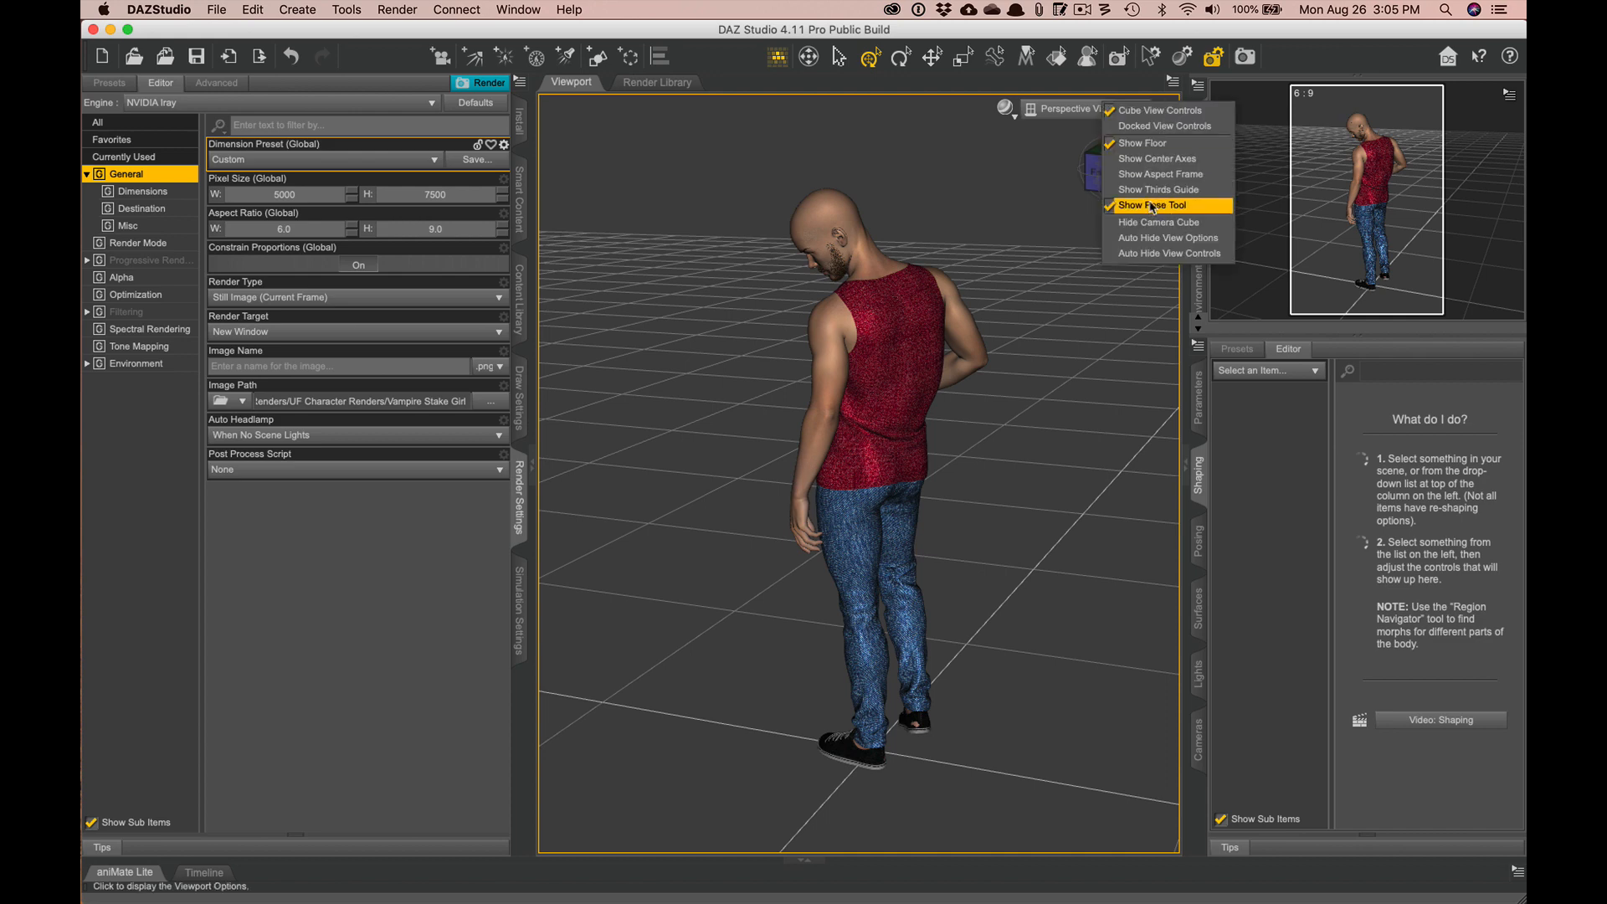
pyautogui.click(1169, 93)
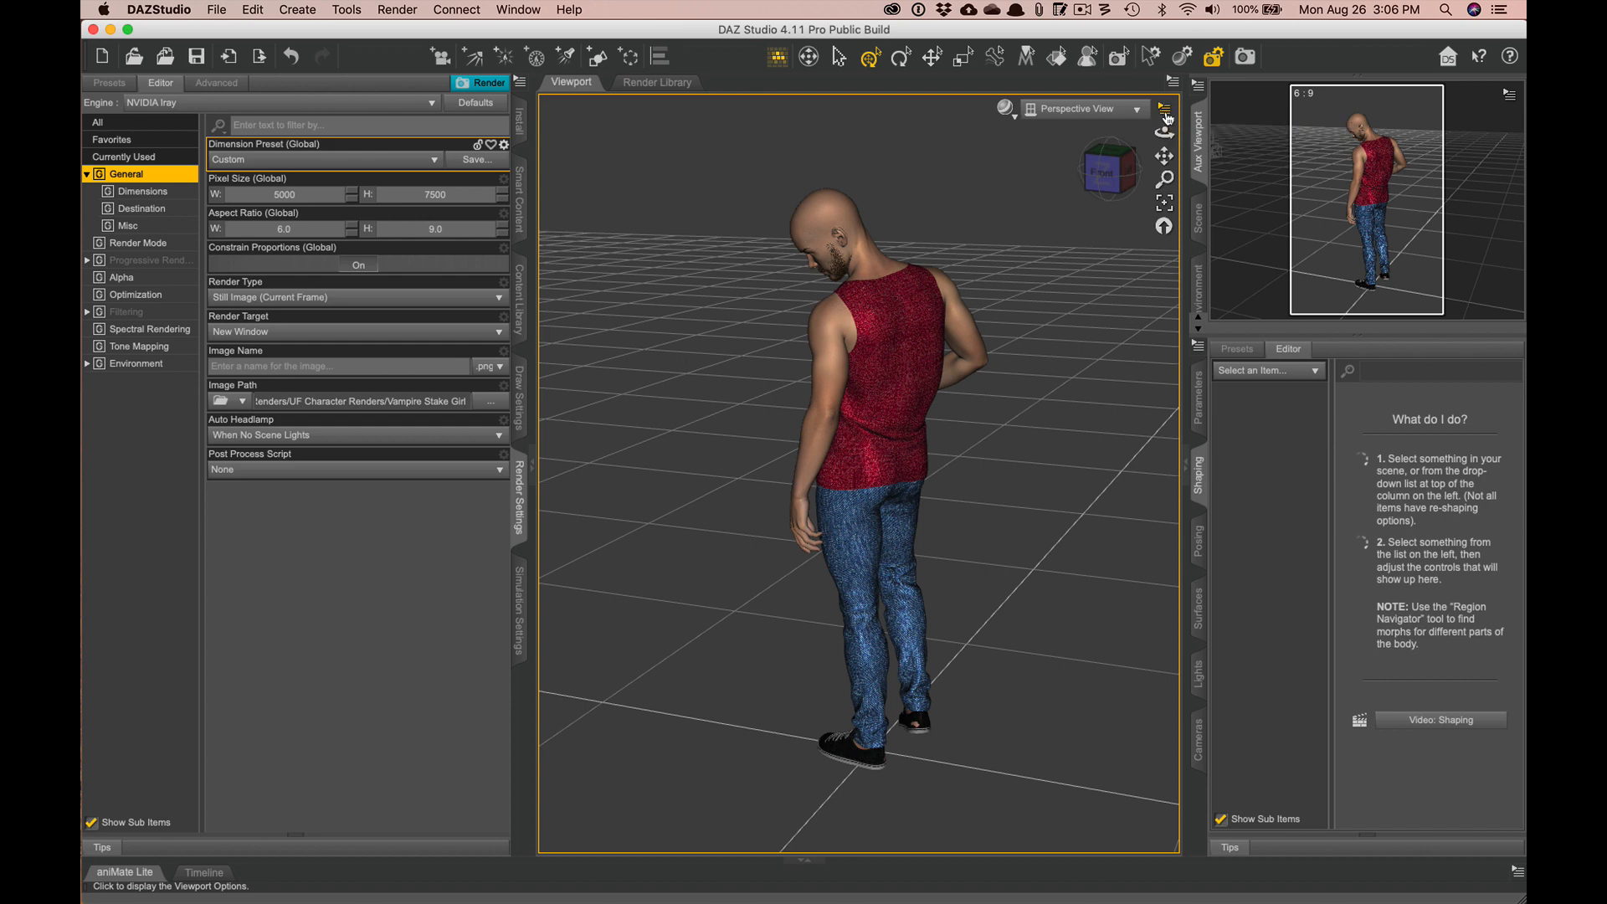
pyautogui.click(1165, 110)
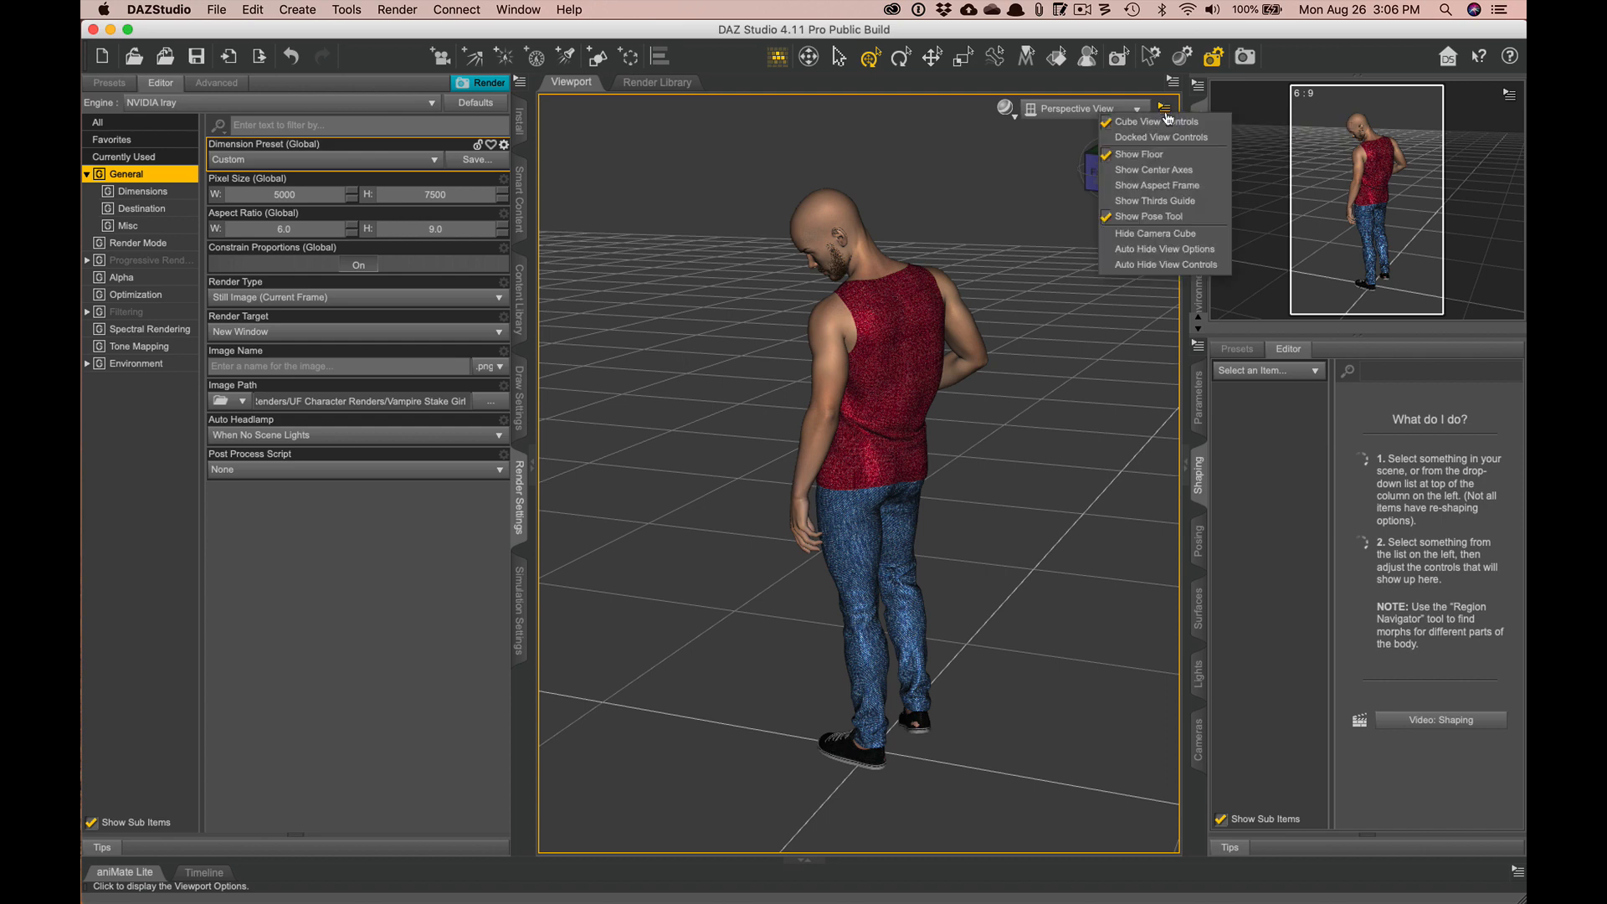
pyautogui.click(1132, 188)
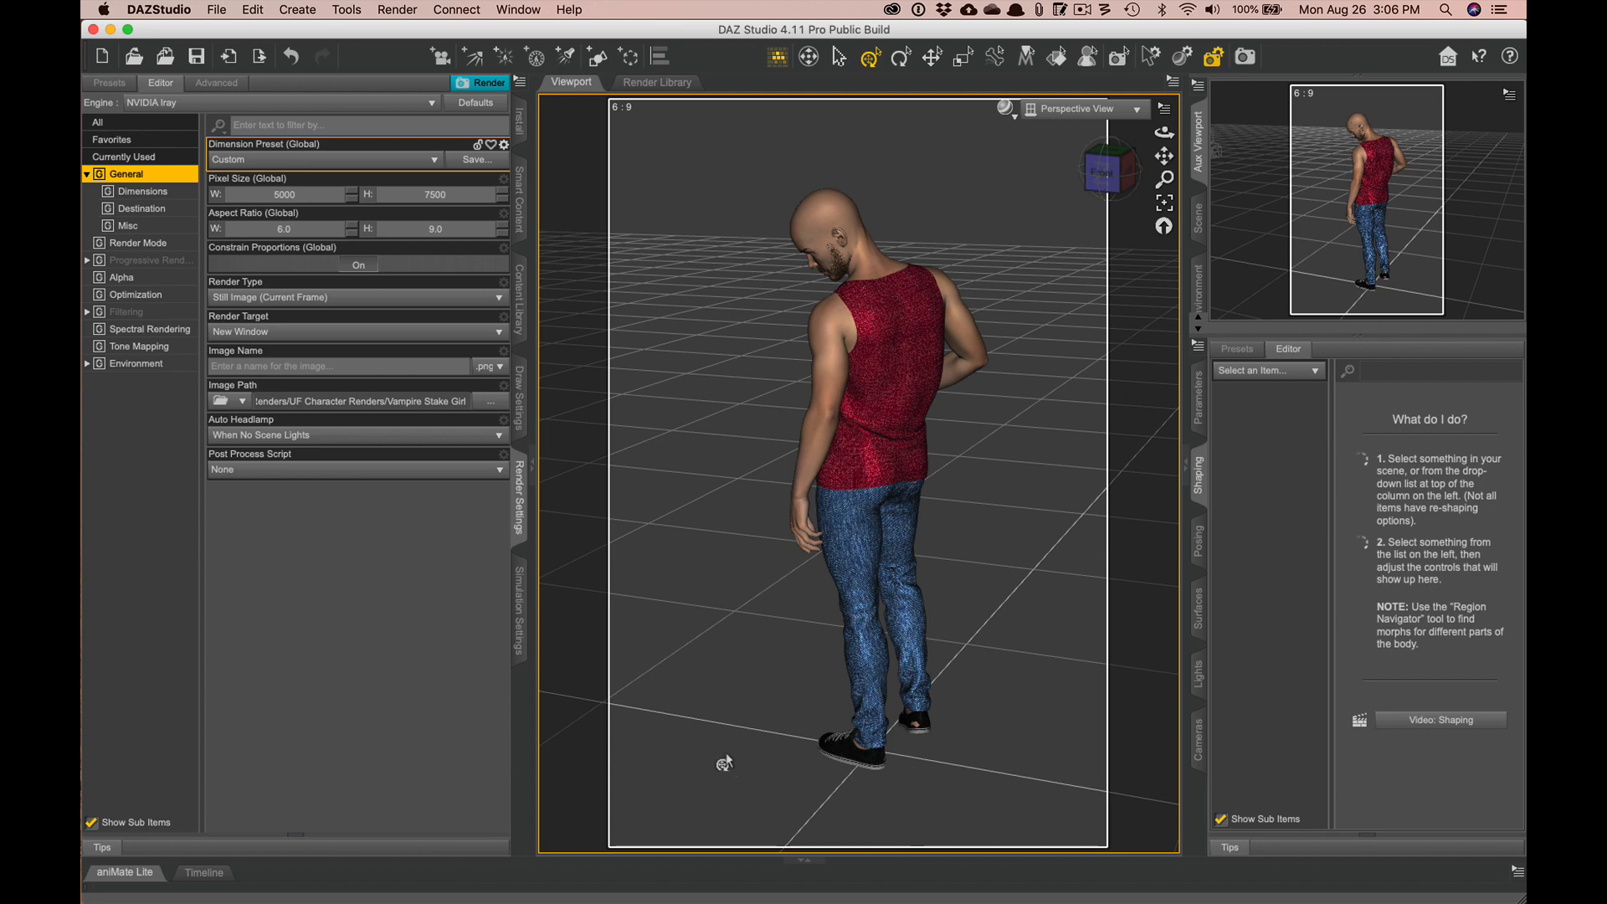
# - Switch the viewport's draw style to NVIDIA Iray to preview the figure as rendered
pyautogui.click(1005, 109)
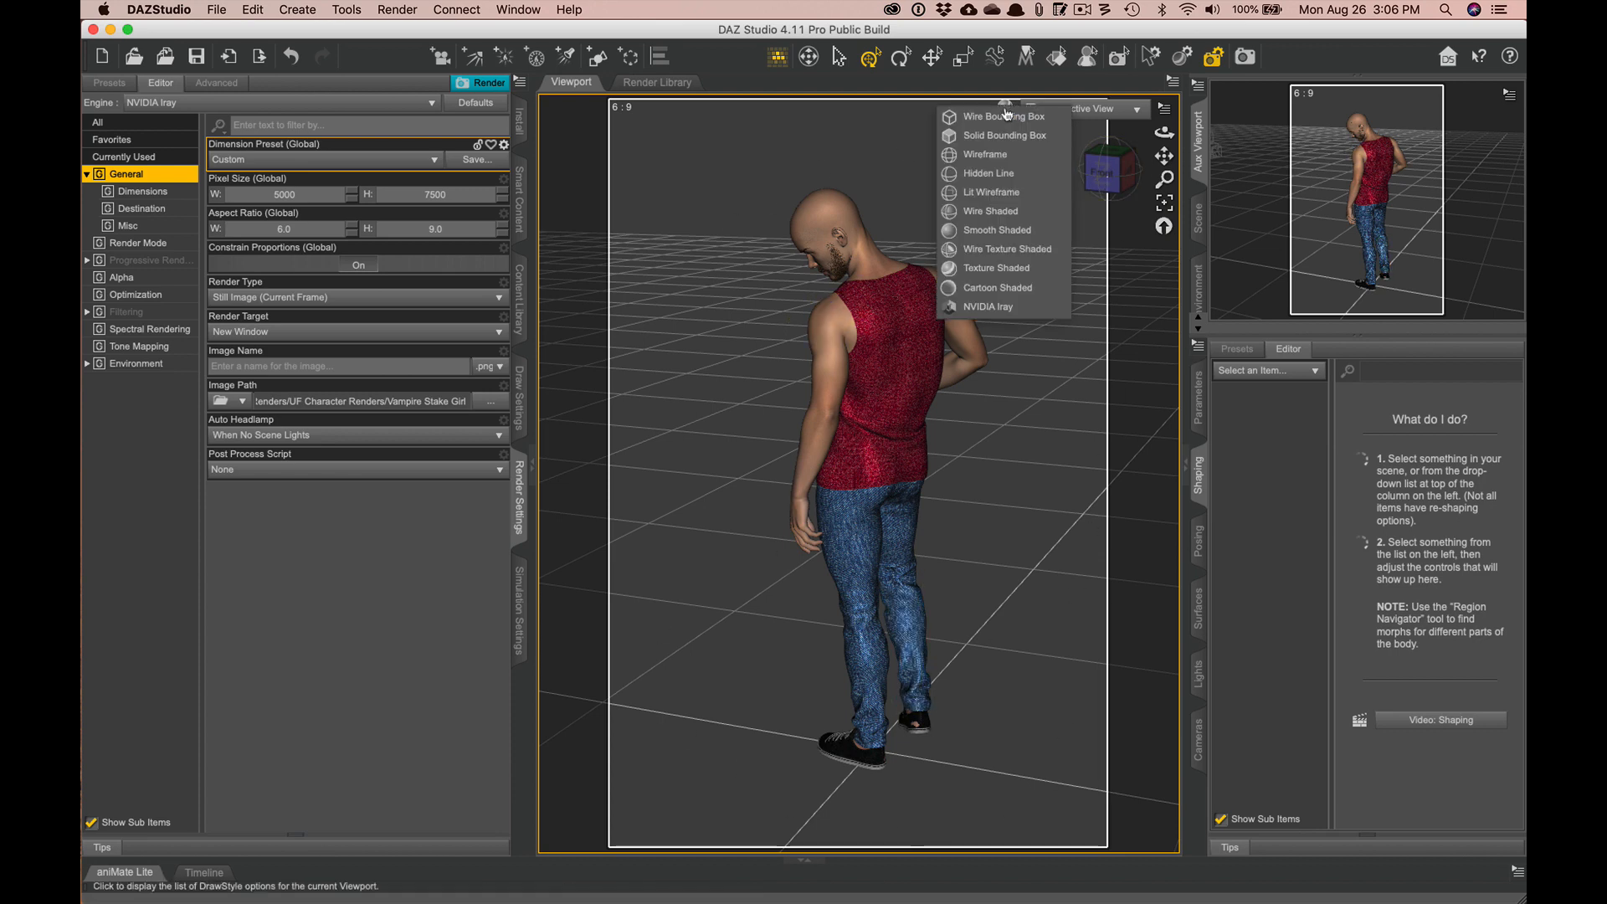
pyautogui.click(985, 309)
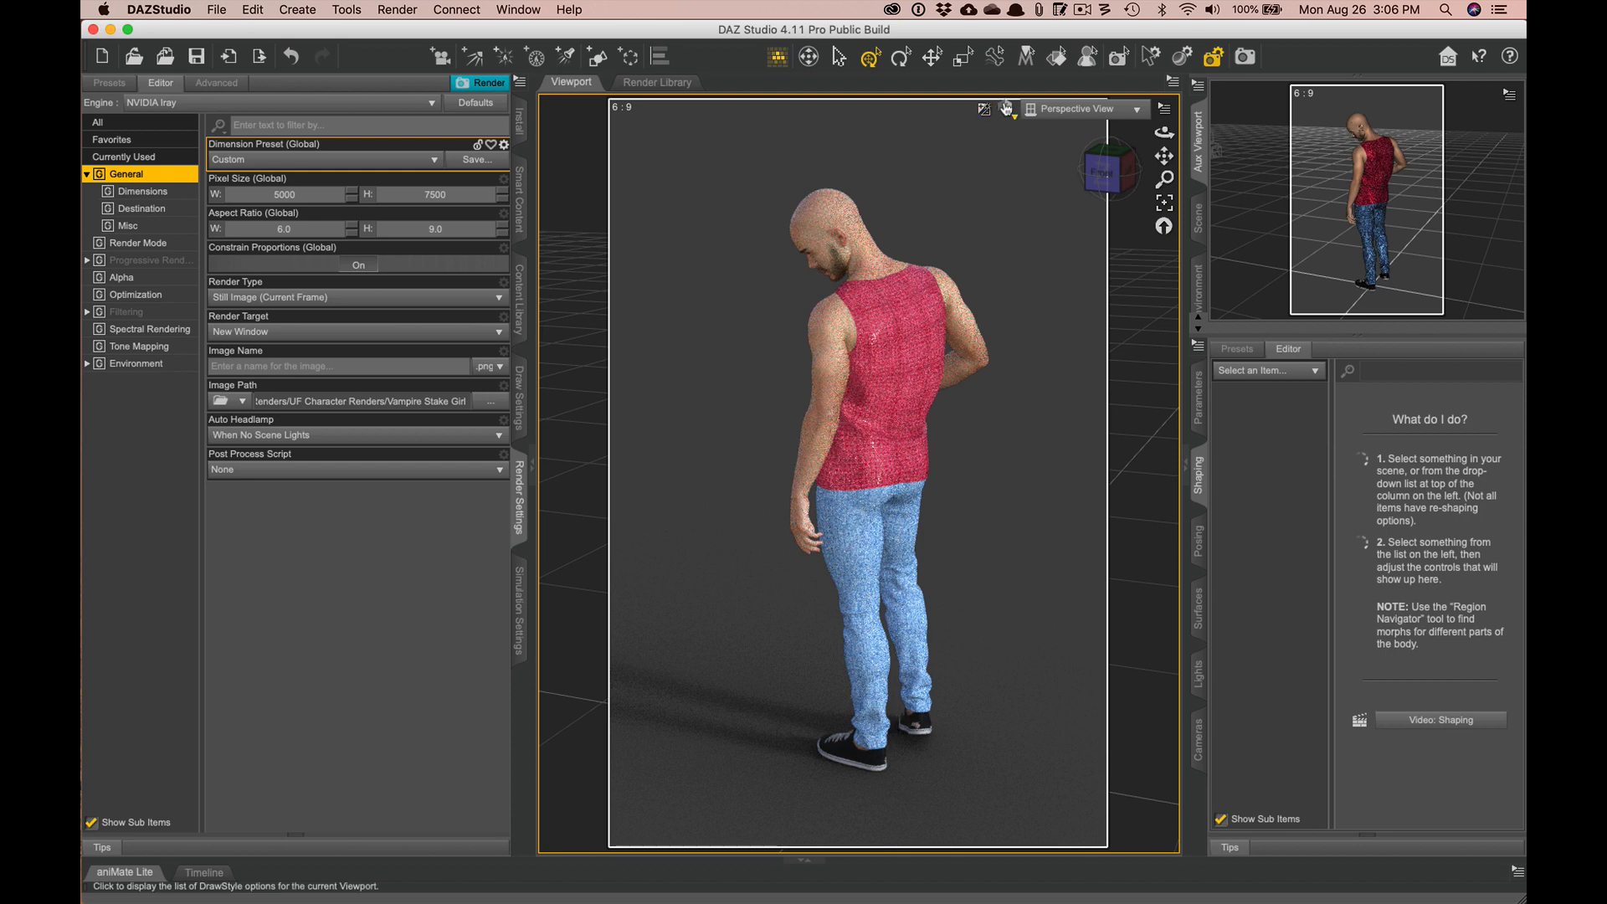
# - Apply the Golden Ratio - Landscape (1.61803:1) dimension preset with a pixel width of 5000
pyautogui.click(234, 161)
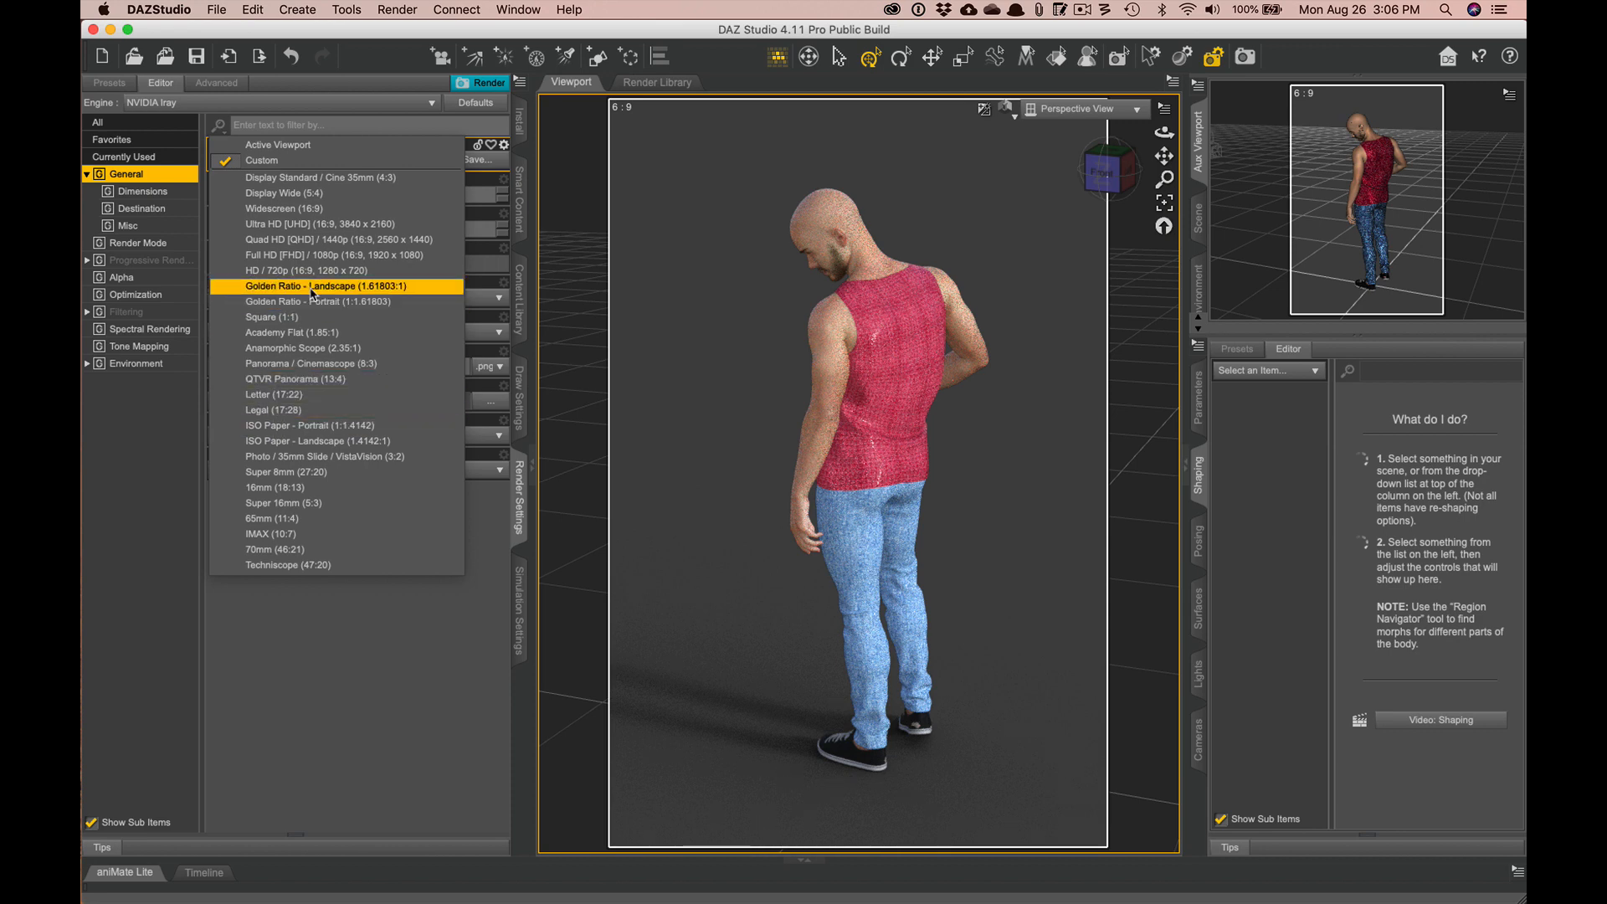
pyautogui.click(338, 288)
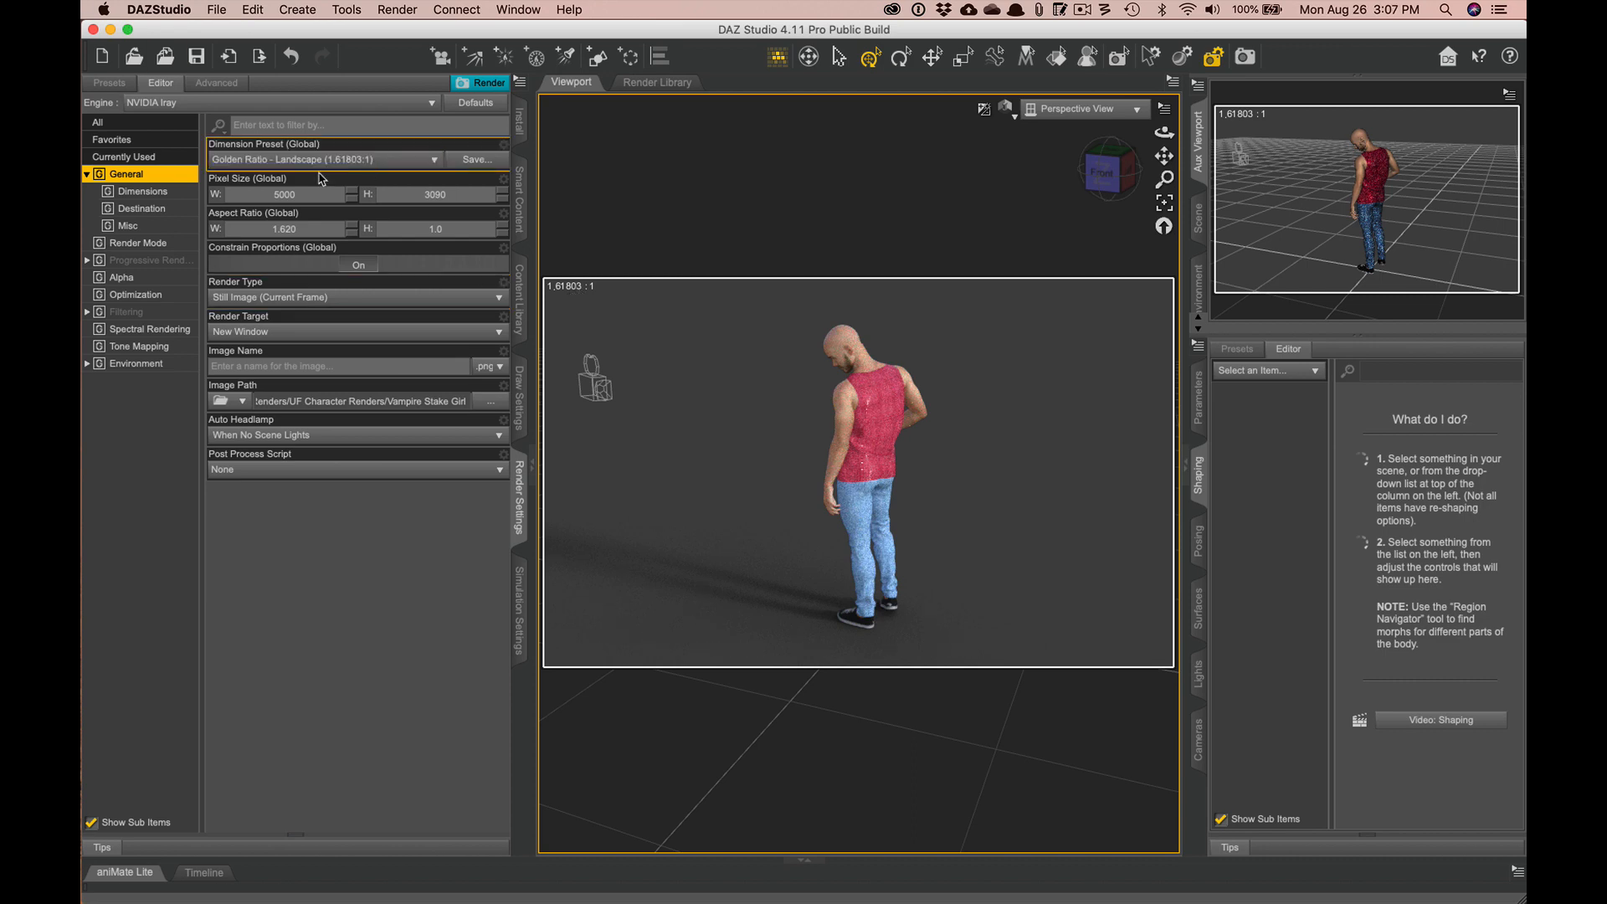
pyautogui.click(236, 193)
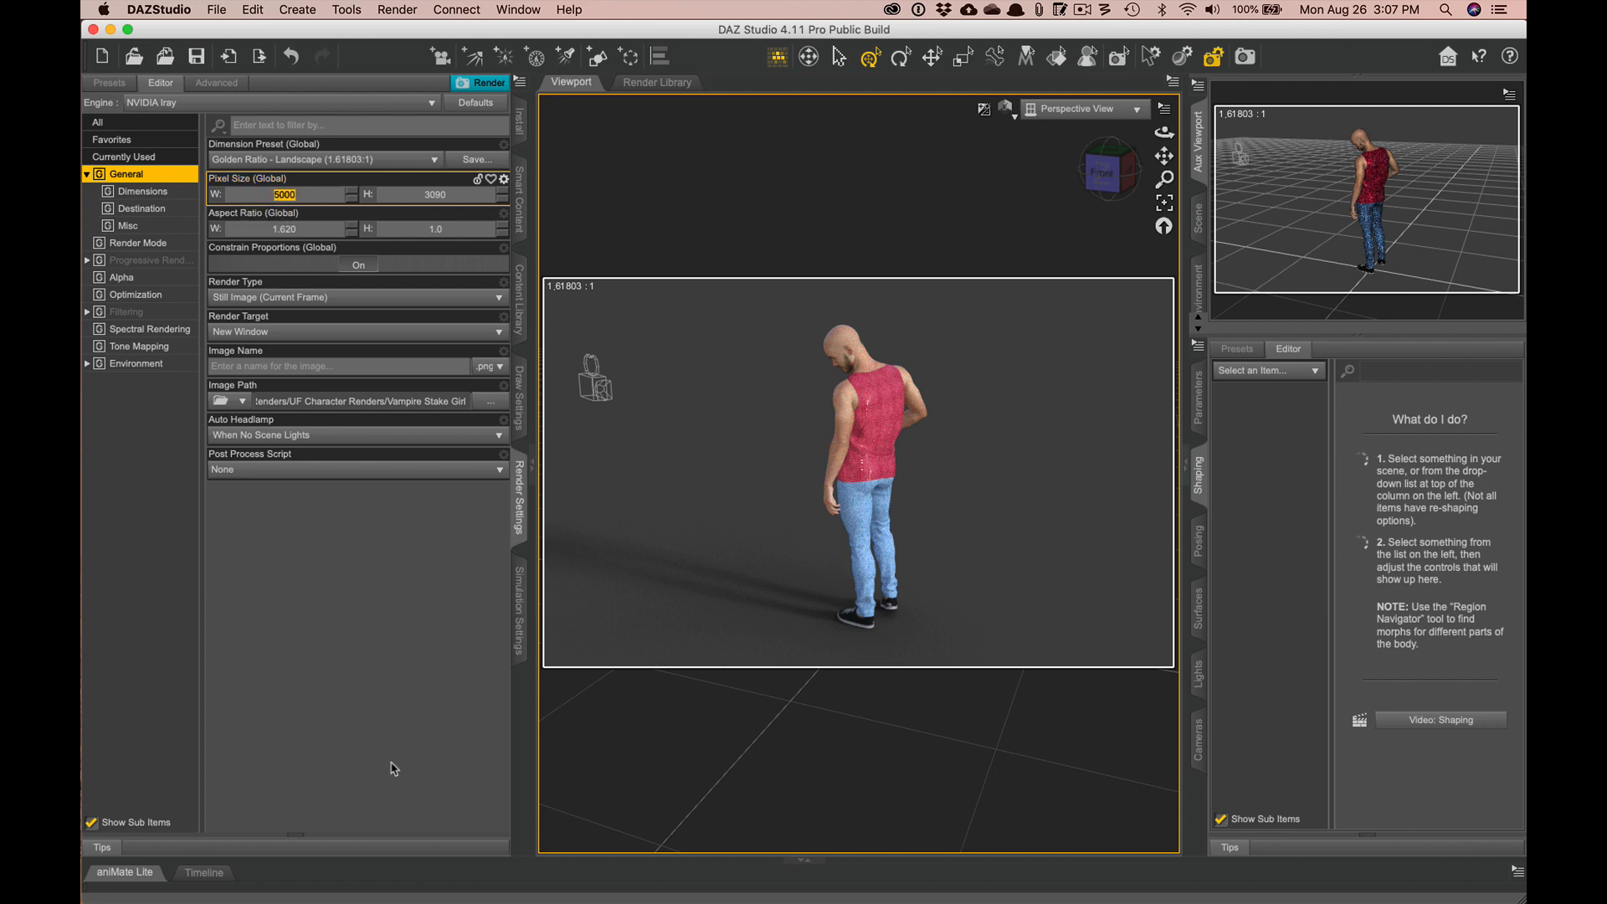
pyautogui.write('5000')
pyautogui.press('Tab')
# - Switch the dimension preset to Golden Ratio - Portrait (1:1.61803) and look over the other presets
pyautogui.click(289, 159)
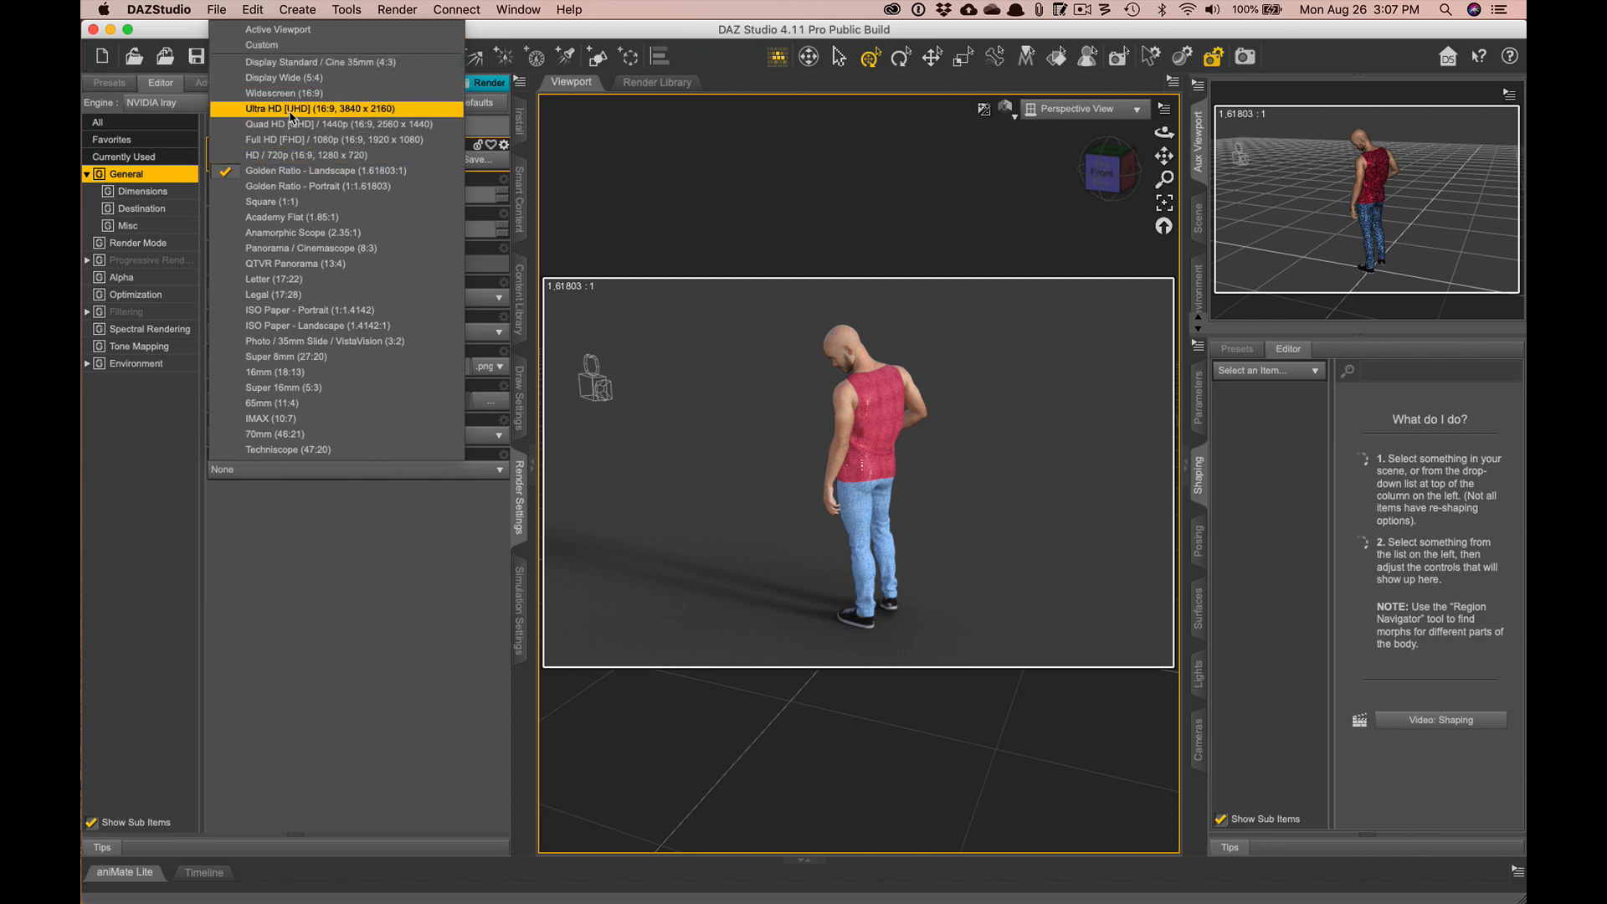
pyautogui.click(297, 186)
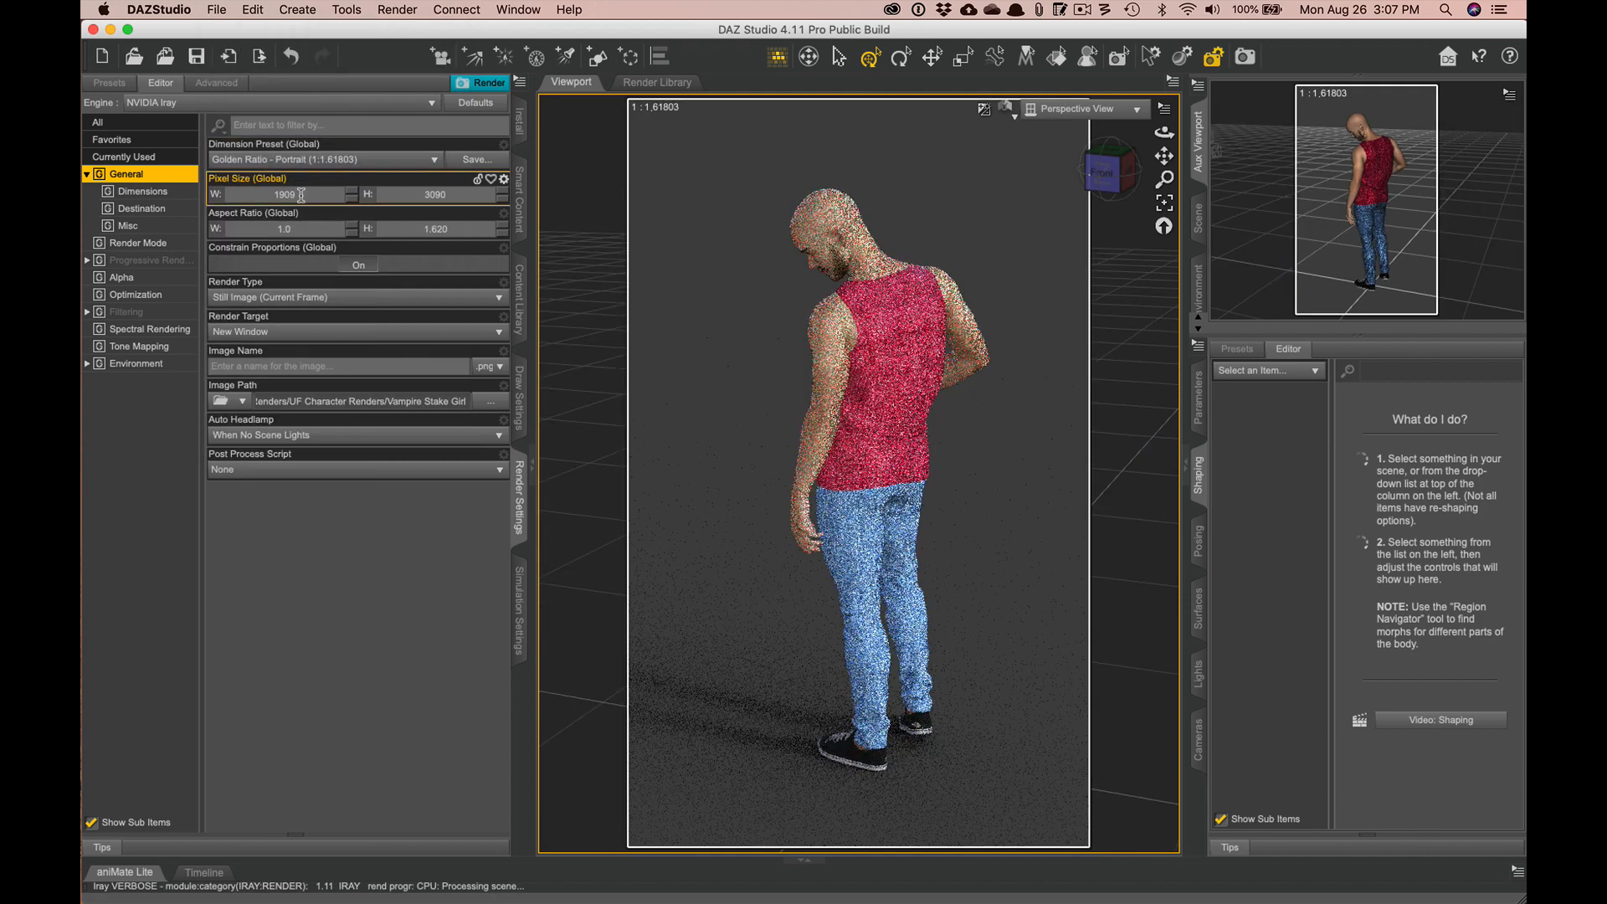
pyautogui.click(309, 193)
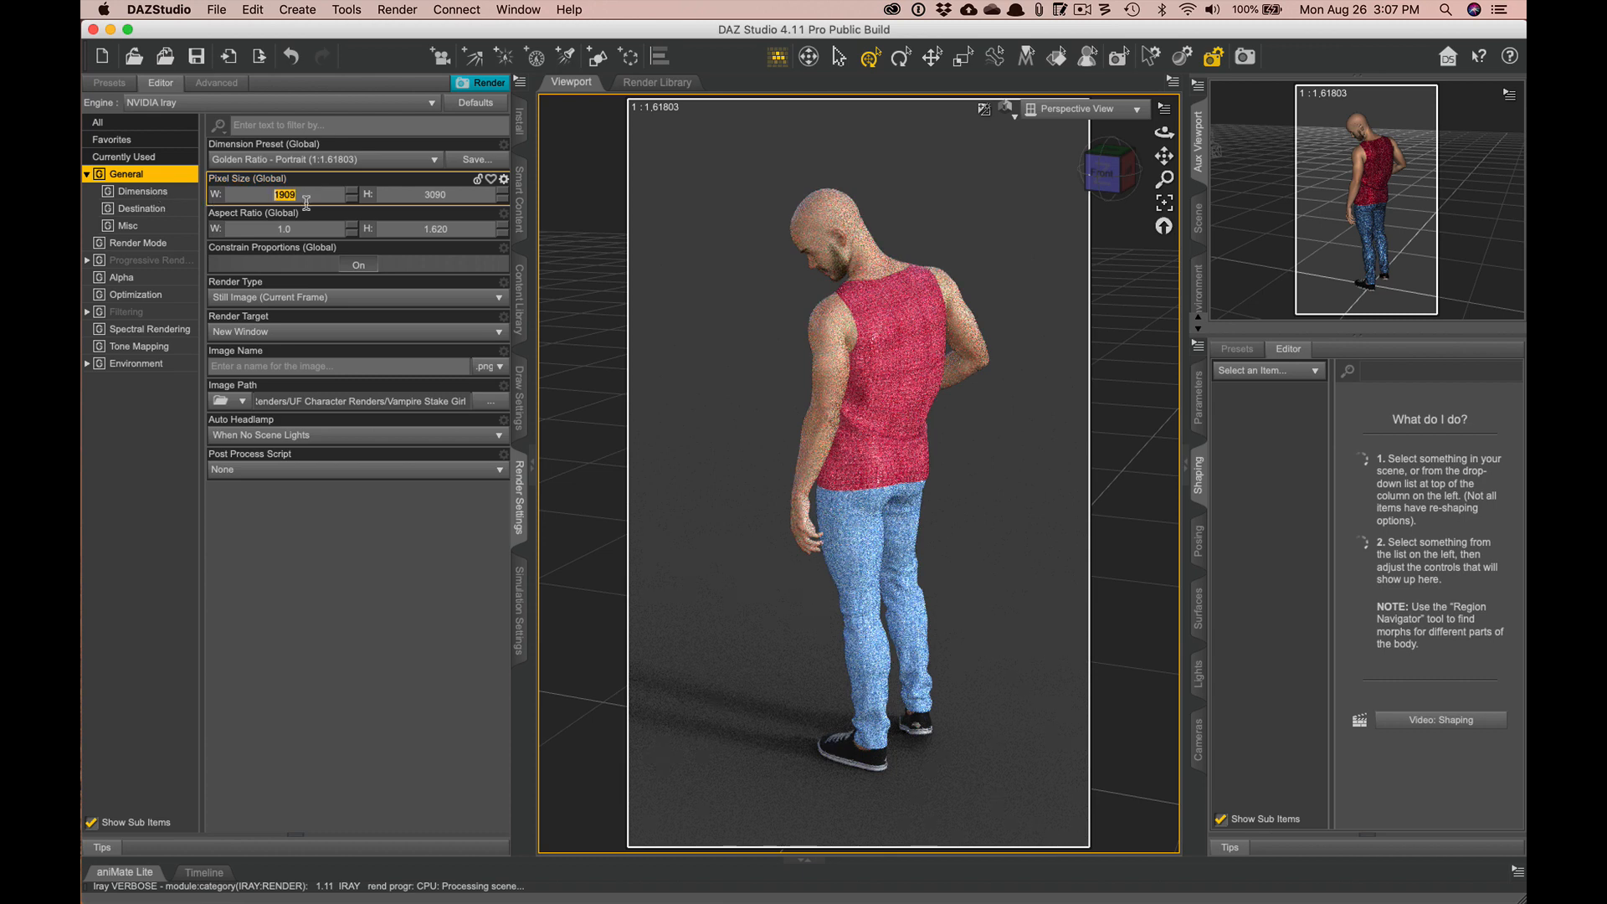
pyautogui.click(289, 160)
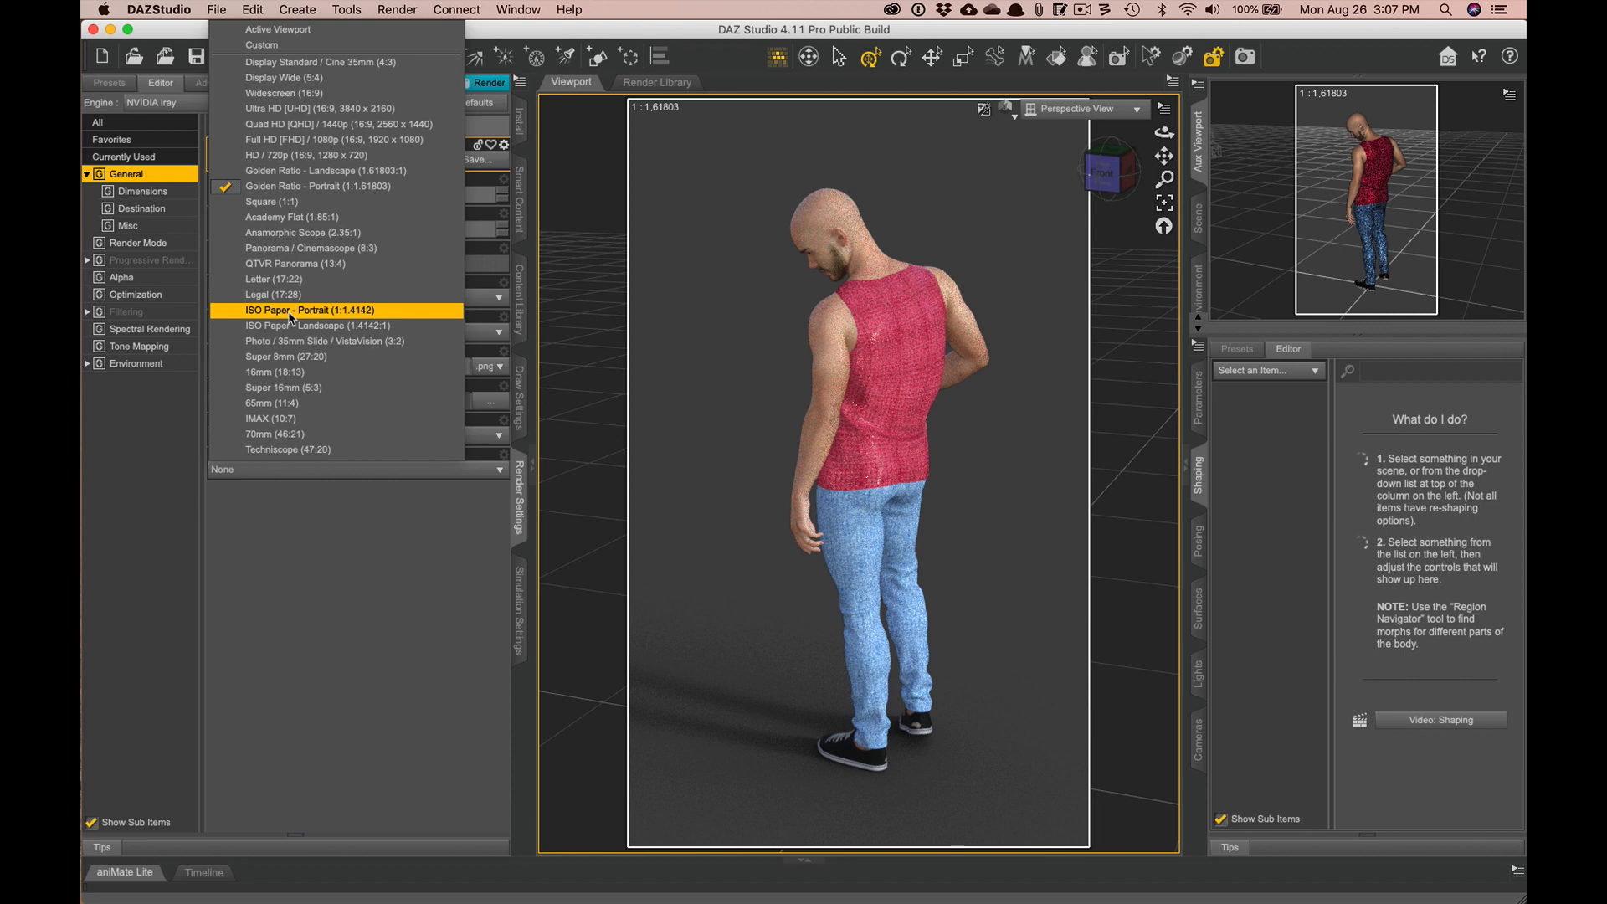
pyautogui.click(340, 543)
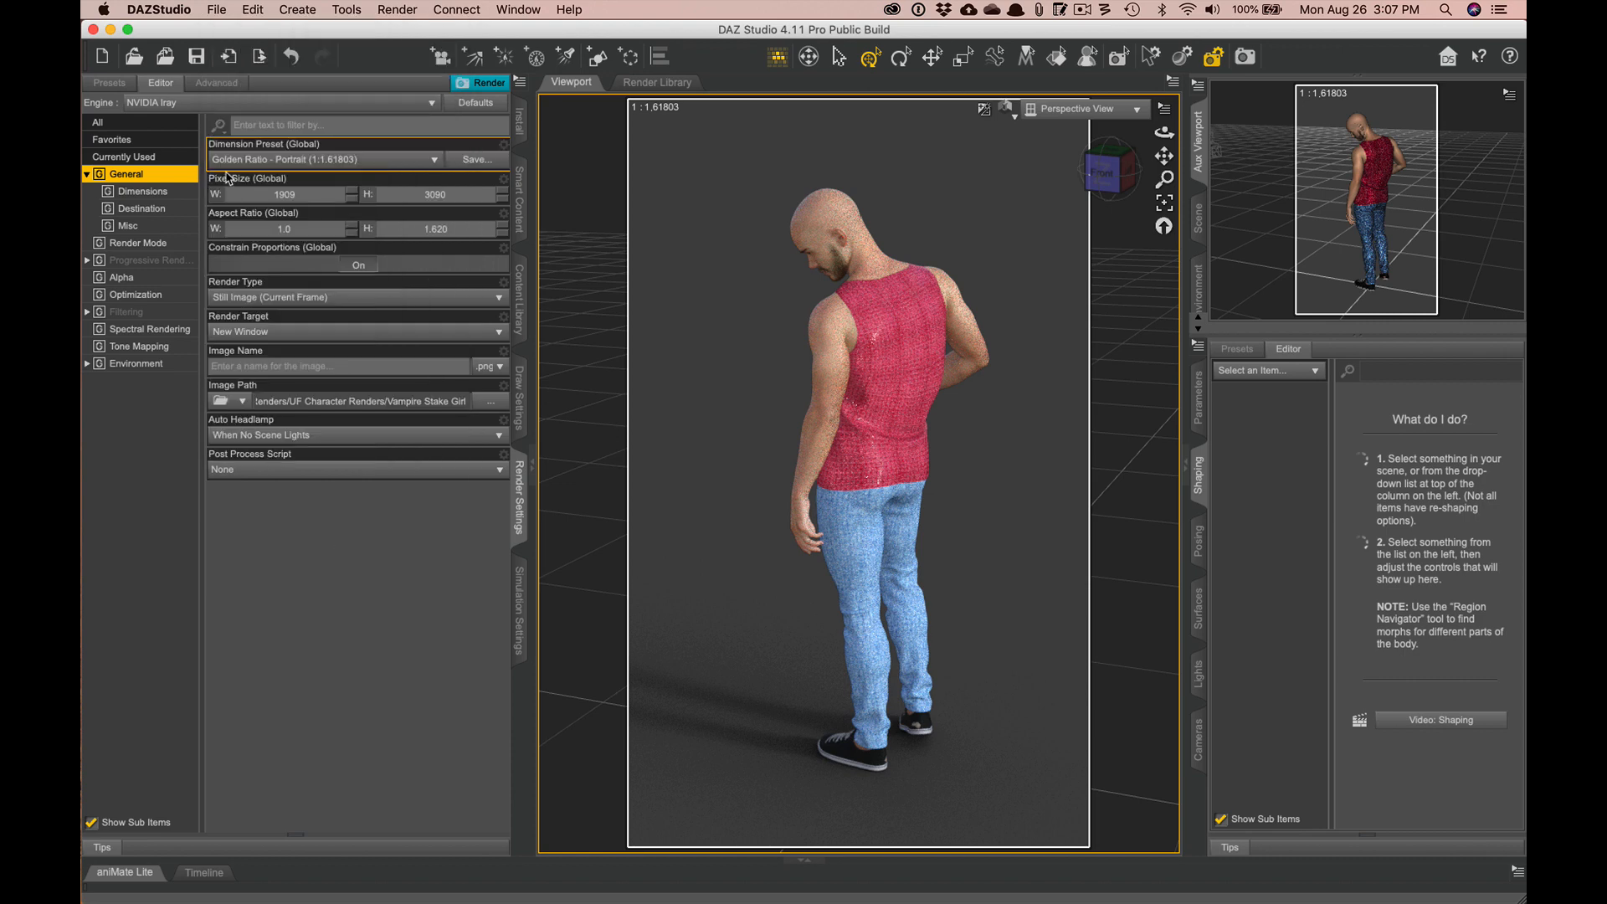
# - Set a custom render aspect ratio of 6 wide by 9 high
pyautogui.click(283, 228)
pyautogui.write('6')
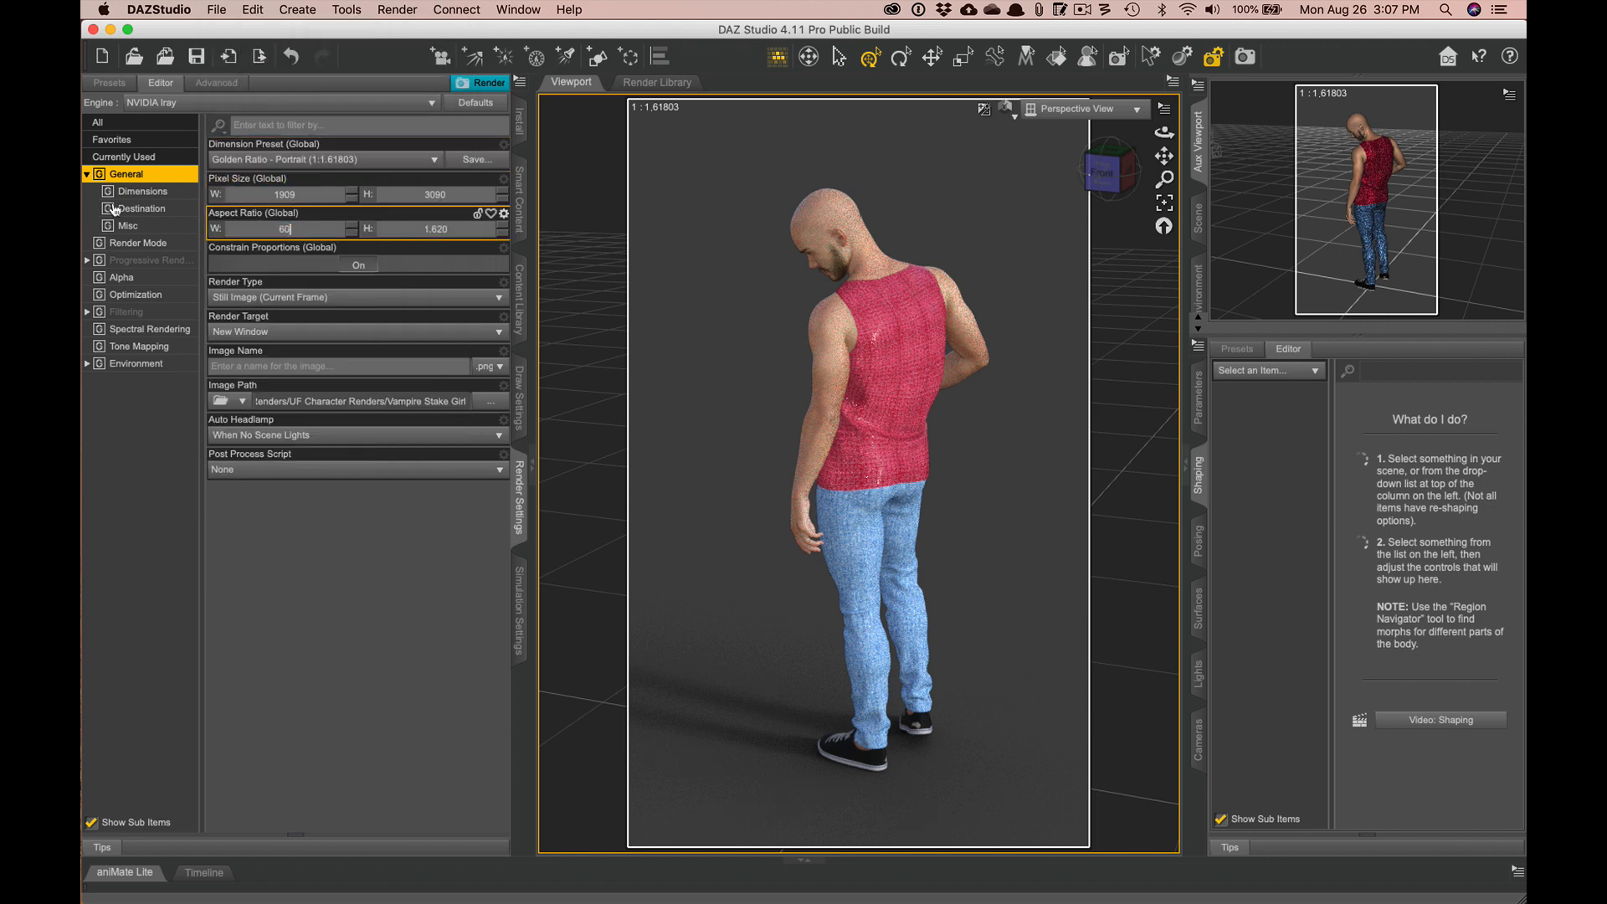
pyautogui.press('Tab')
pyautogui.write('9')
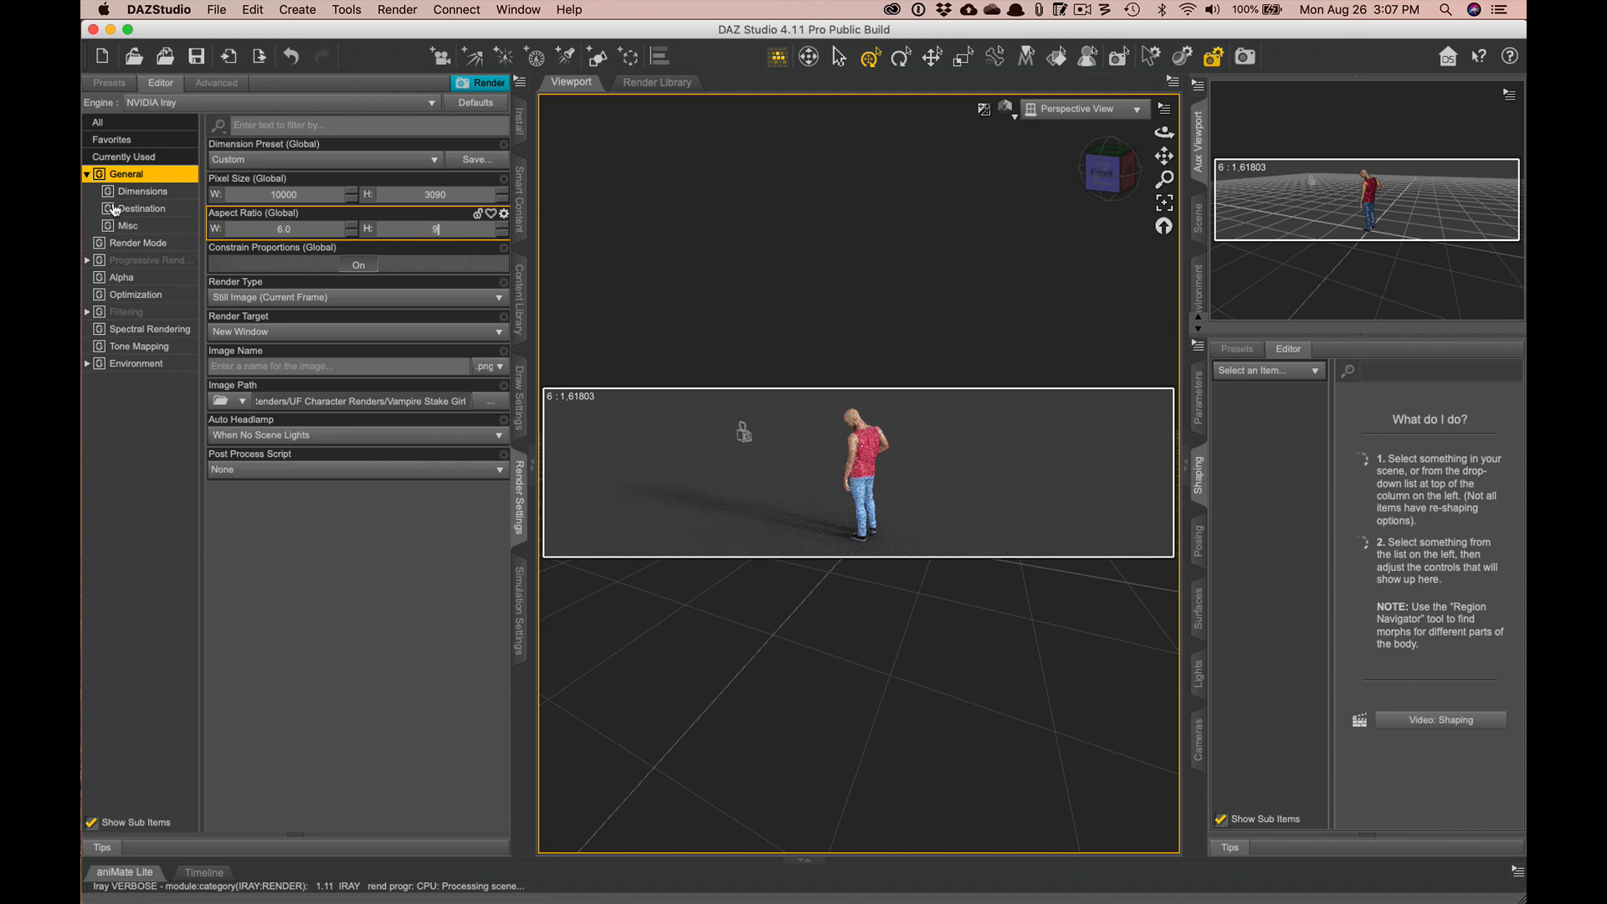
pyautogui.press('Return')
# - Set the render's pixel width to 5000 with proportions constrained
pyautogui.click(314, 197)
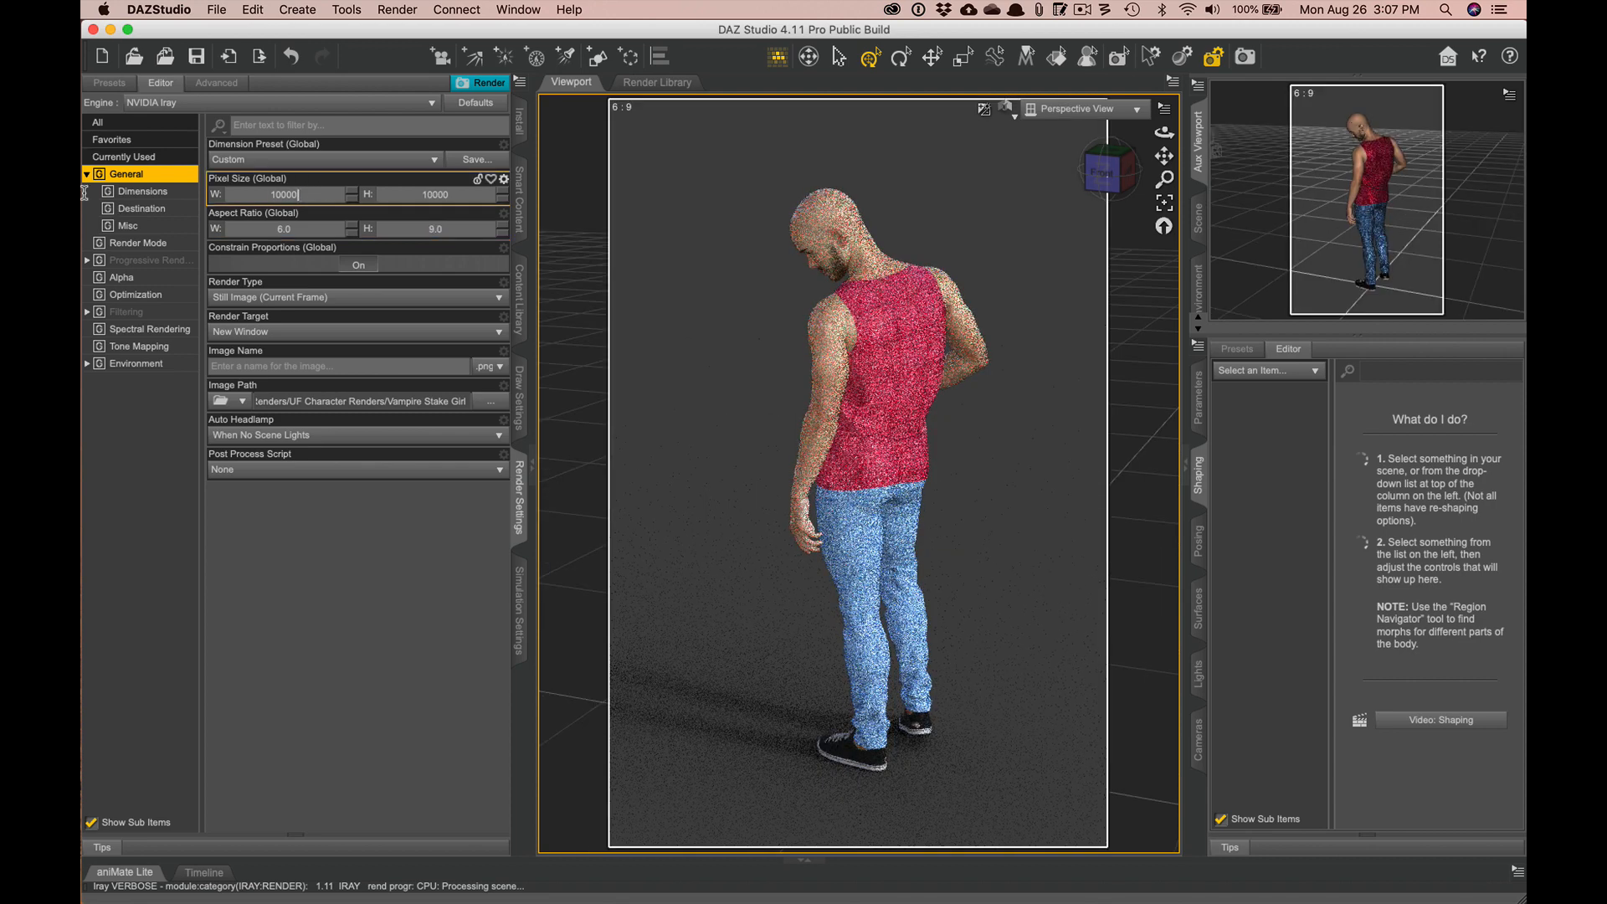
pyautogui.press('BackSpace')
pyautogui.write('5000')
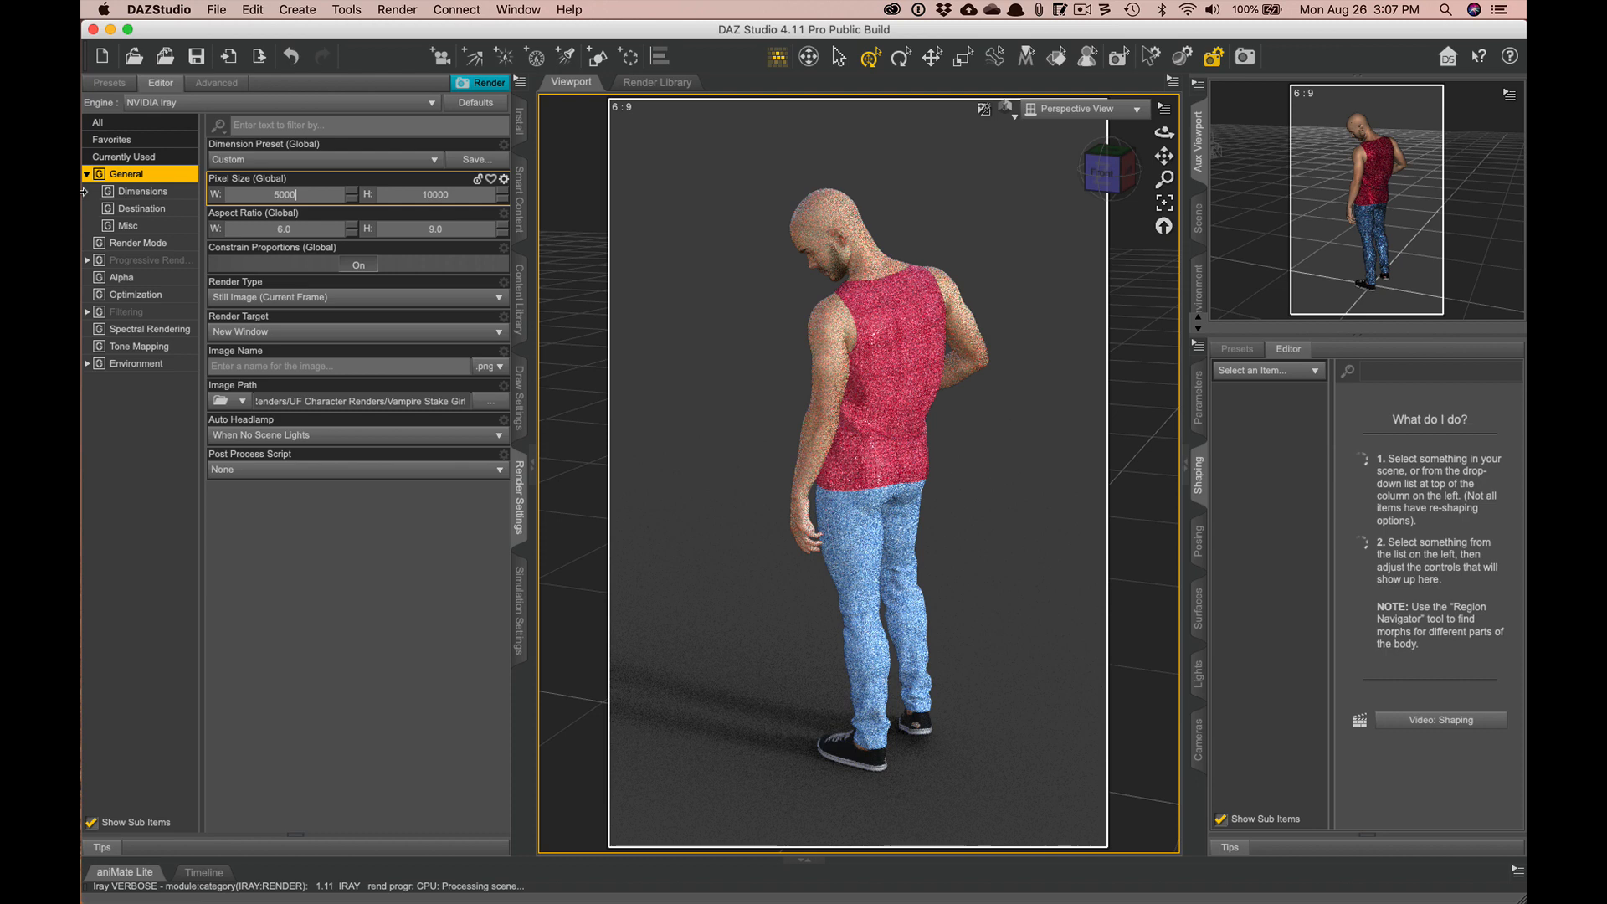
pyautogui.press('Tab')
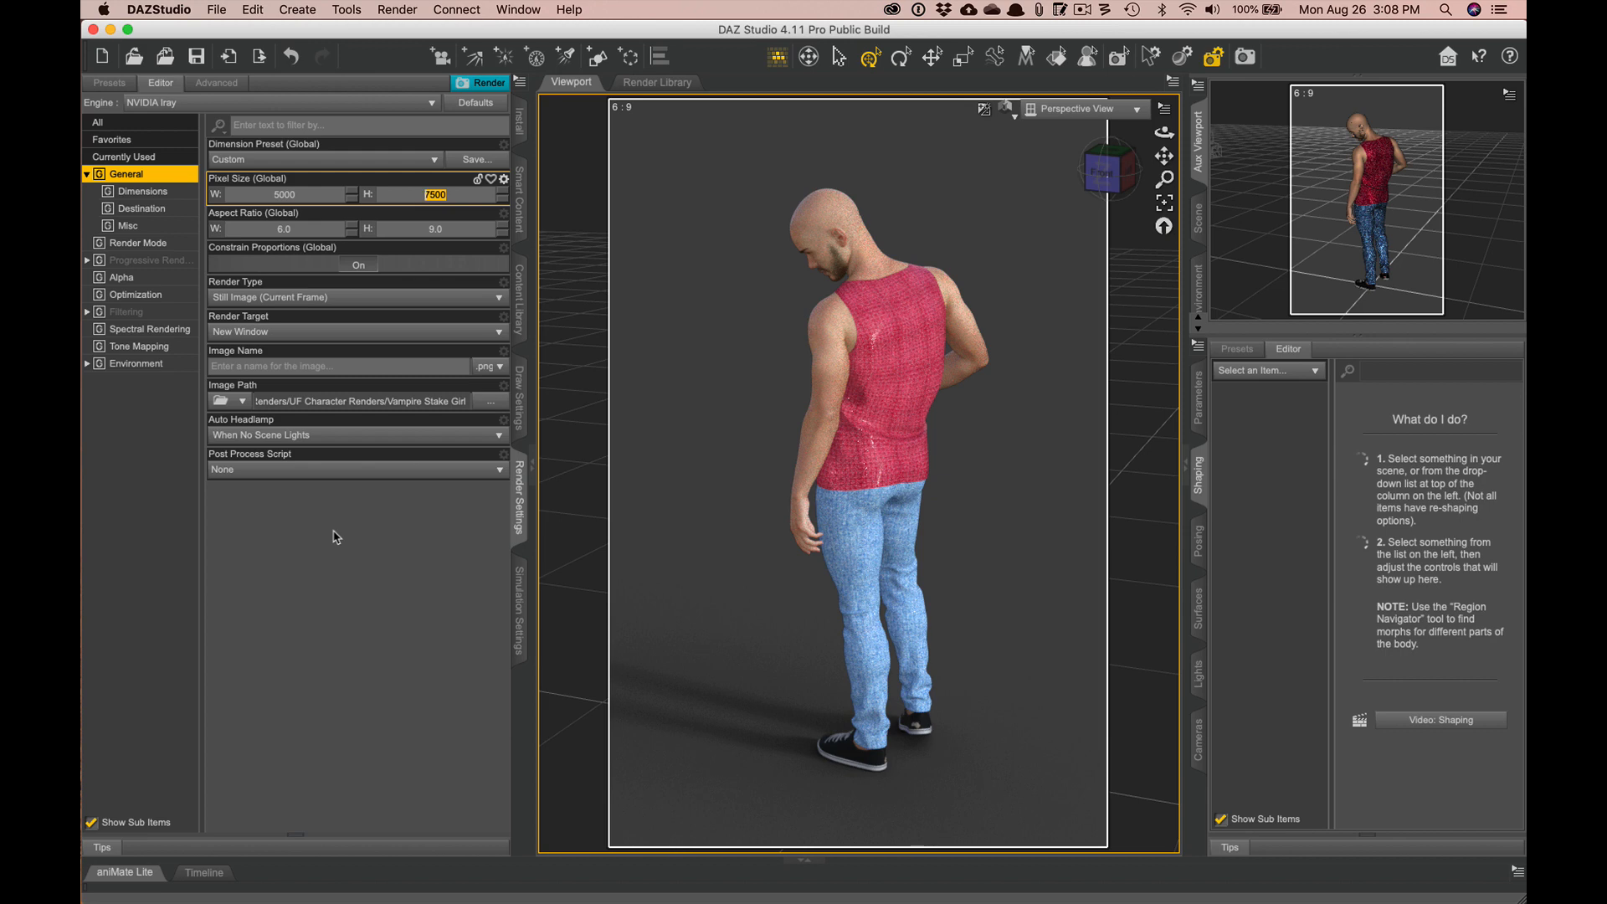
# - Switch the main viewport's draw style to Texture Shaded
pyautogui.click(1005, 108)
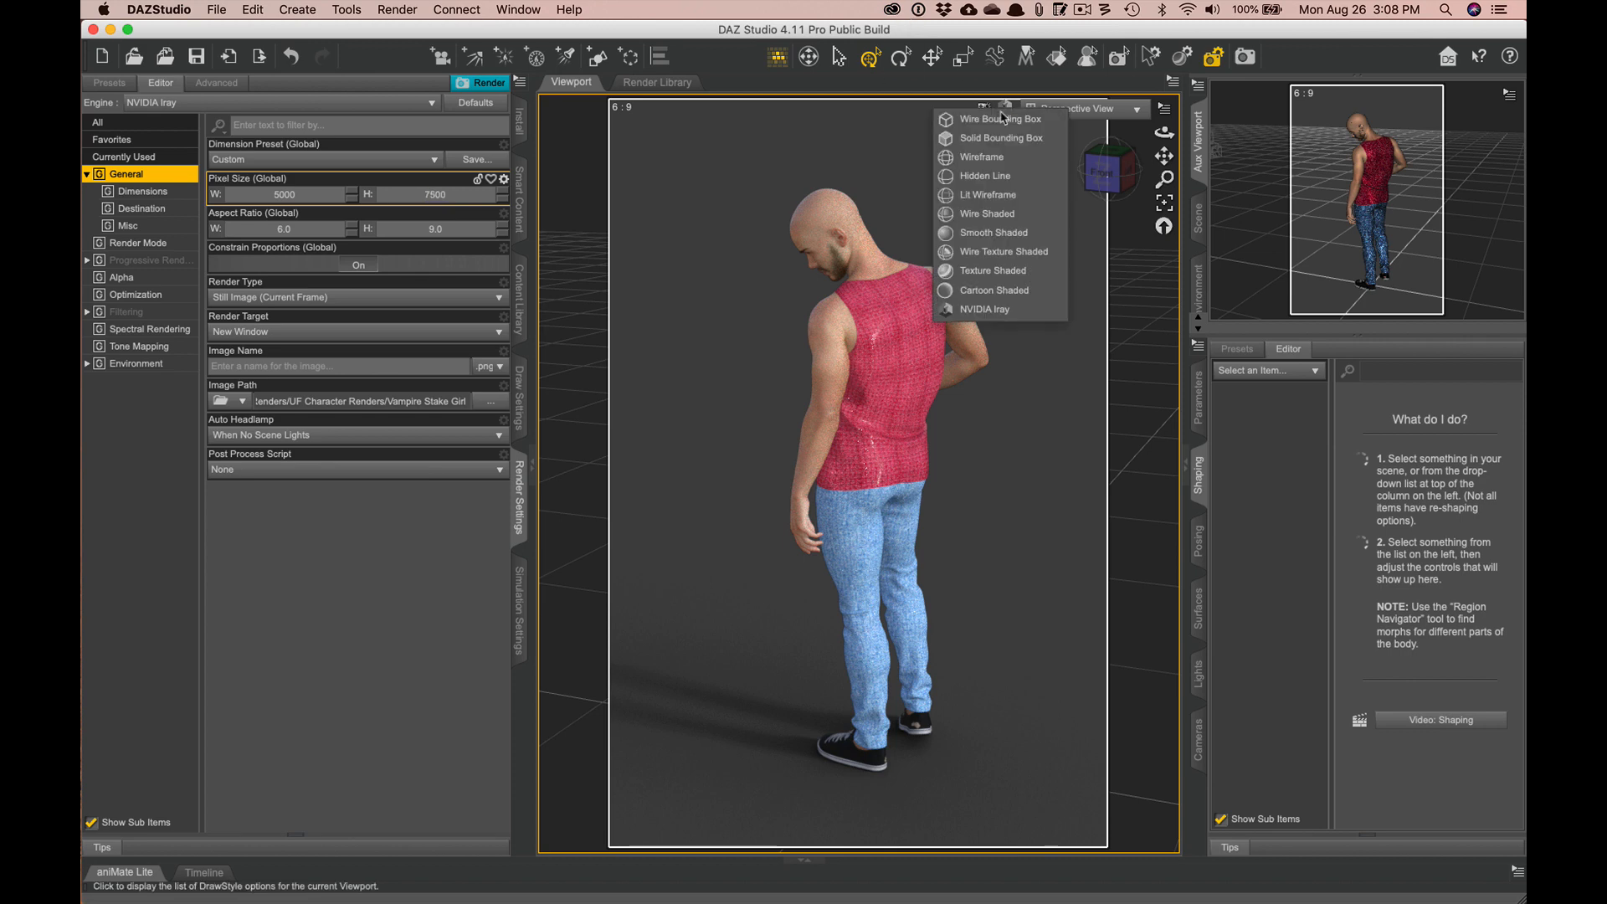
pyautogui.click(995, 271)
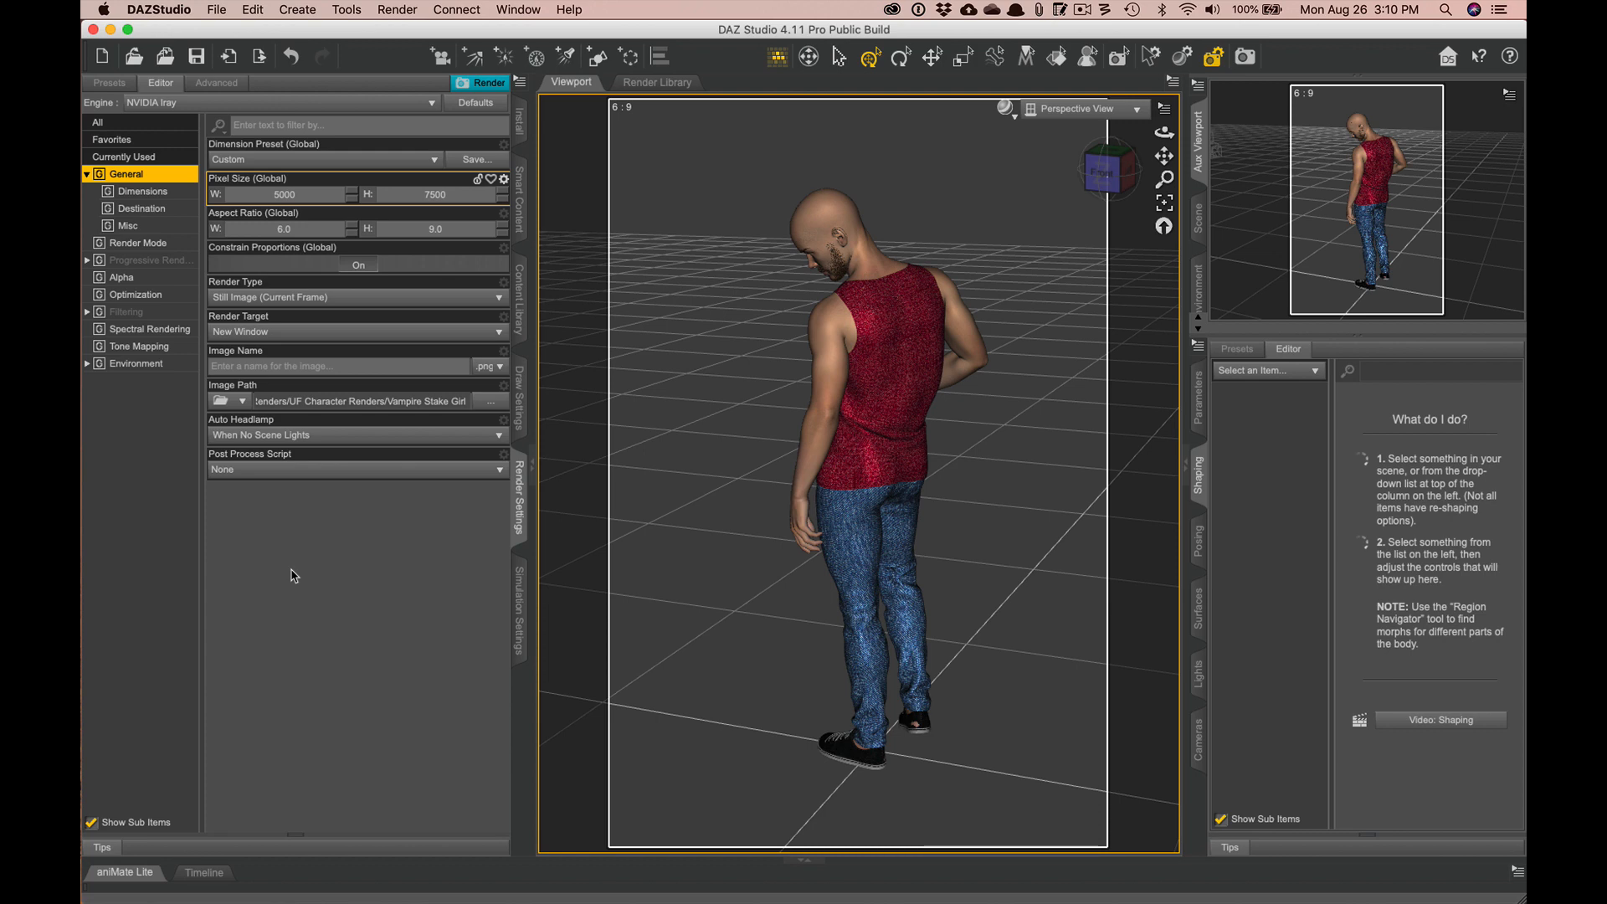
pyautogui.click(249, 370)
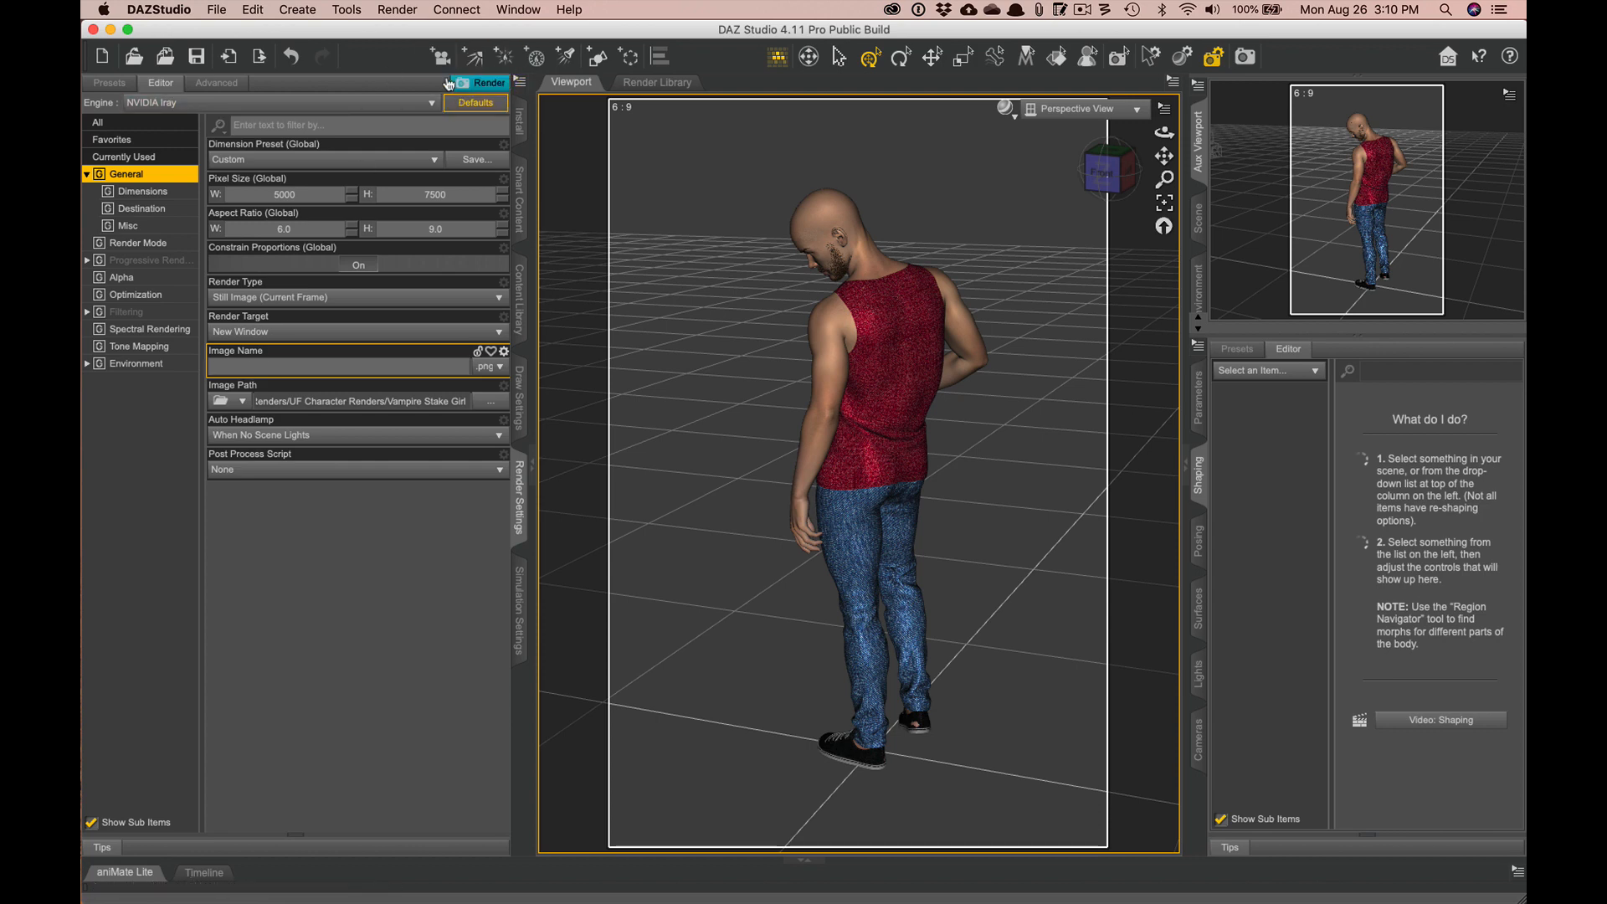
pyautogui.click(490, 84)
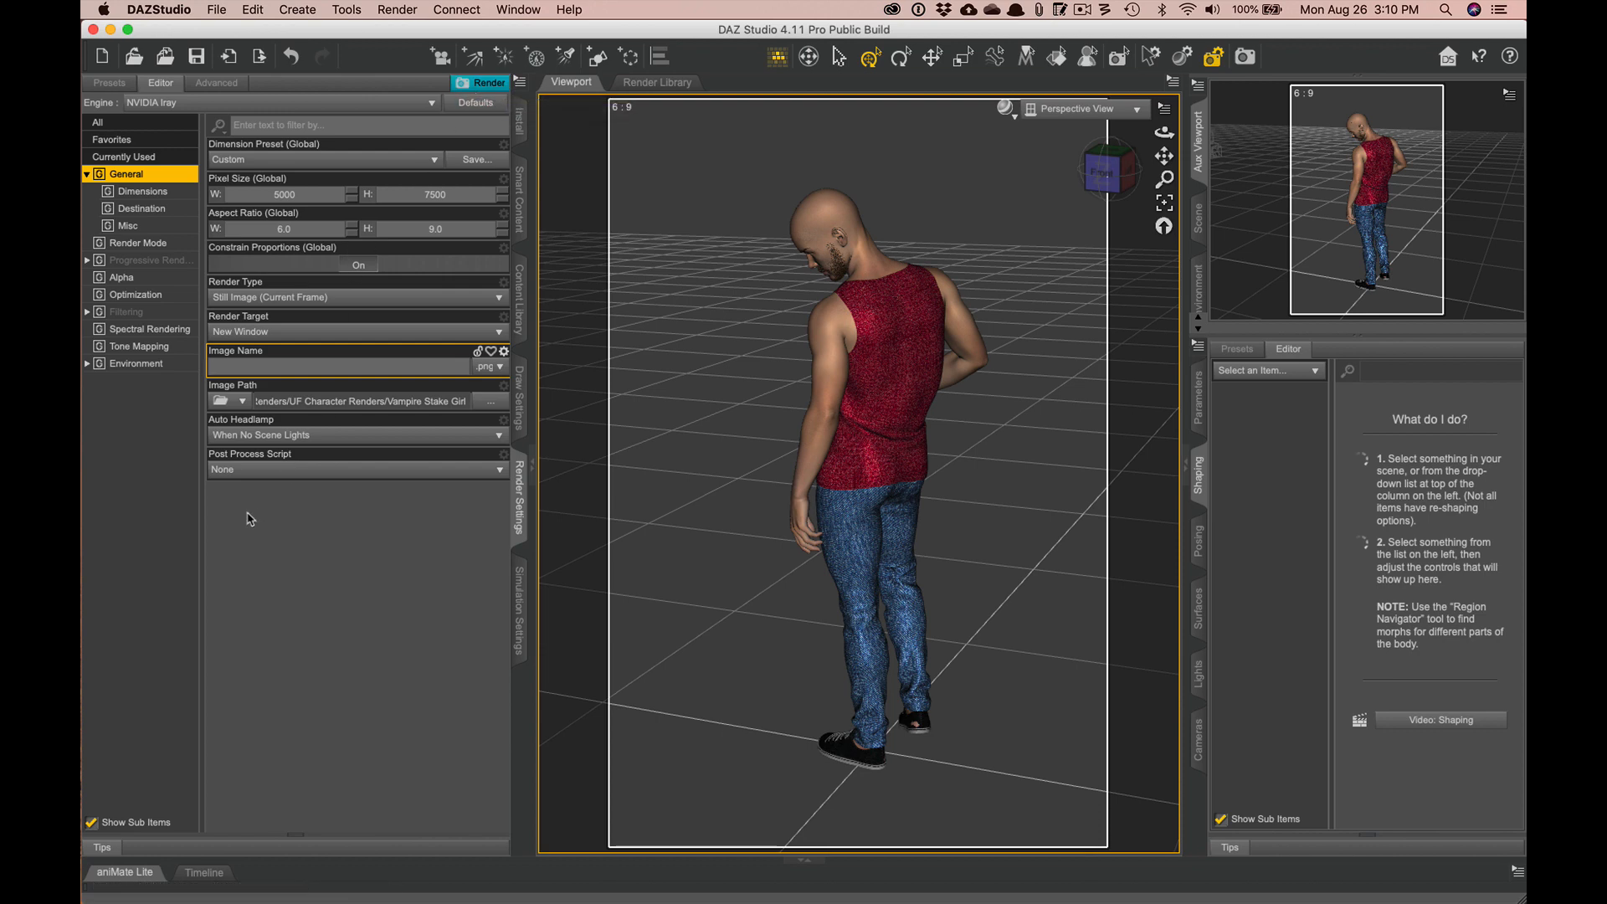
# - Switch the viewport draw style to NVIDIA Iray and start a render with the current settings
pyautogui.click(1006, 109)
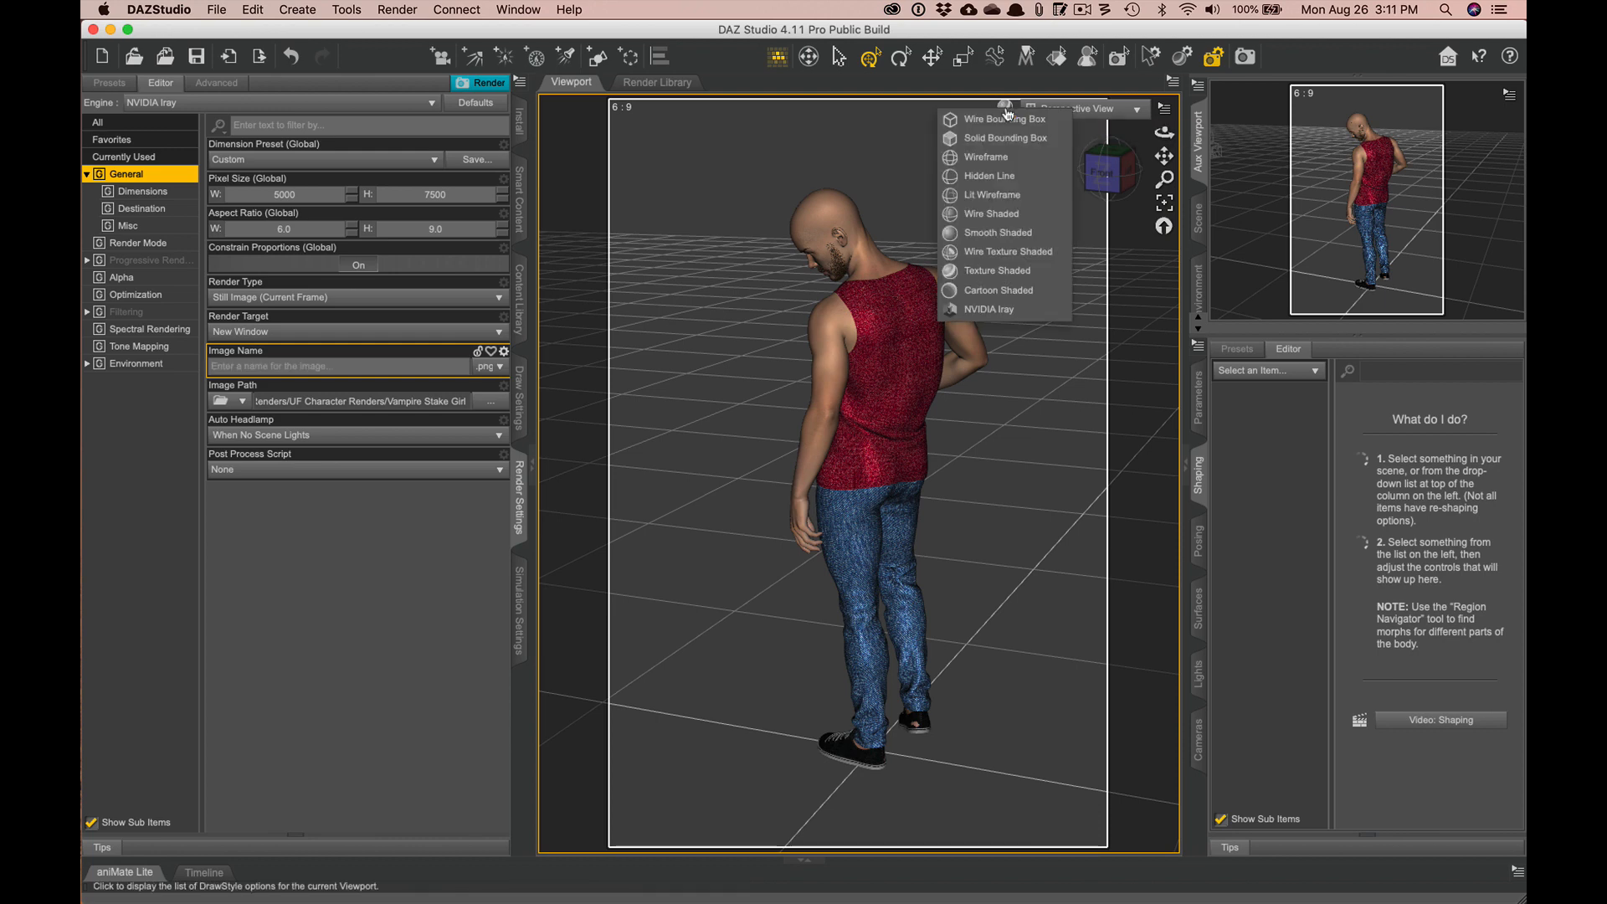
pyautogui.click(989, 311)
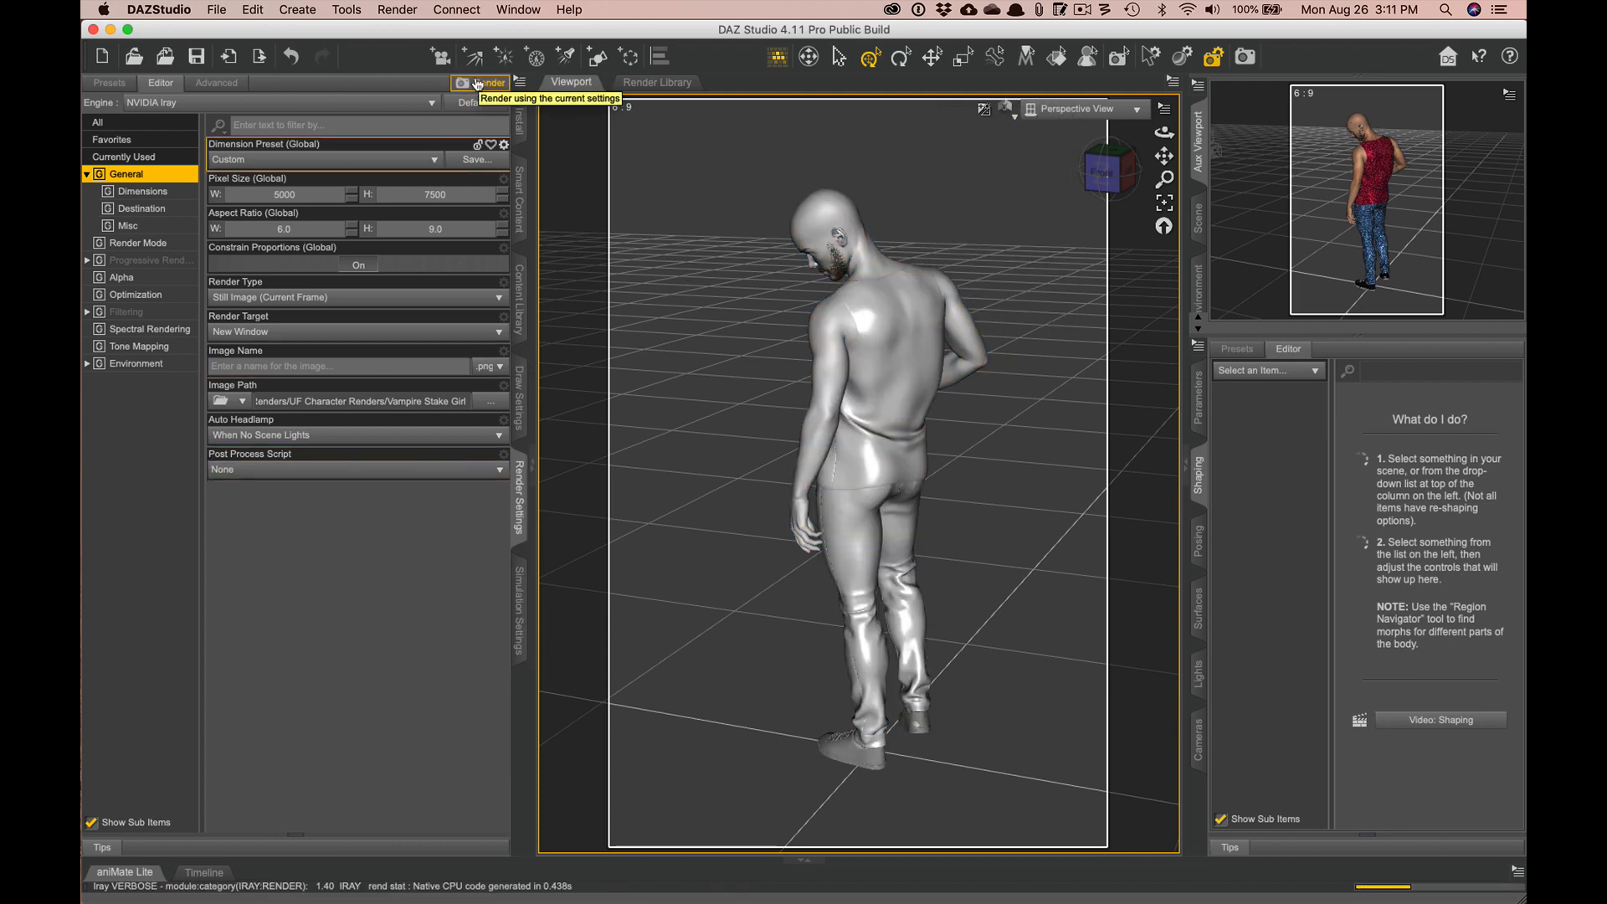
pyautogui.click(477, 84)
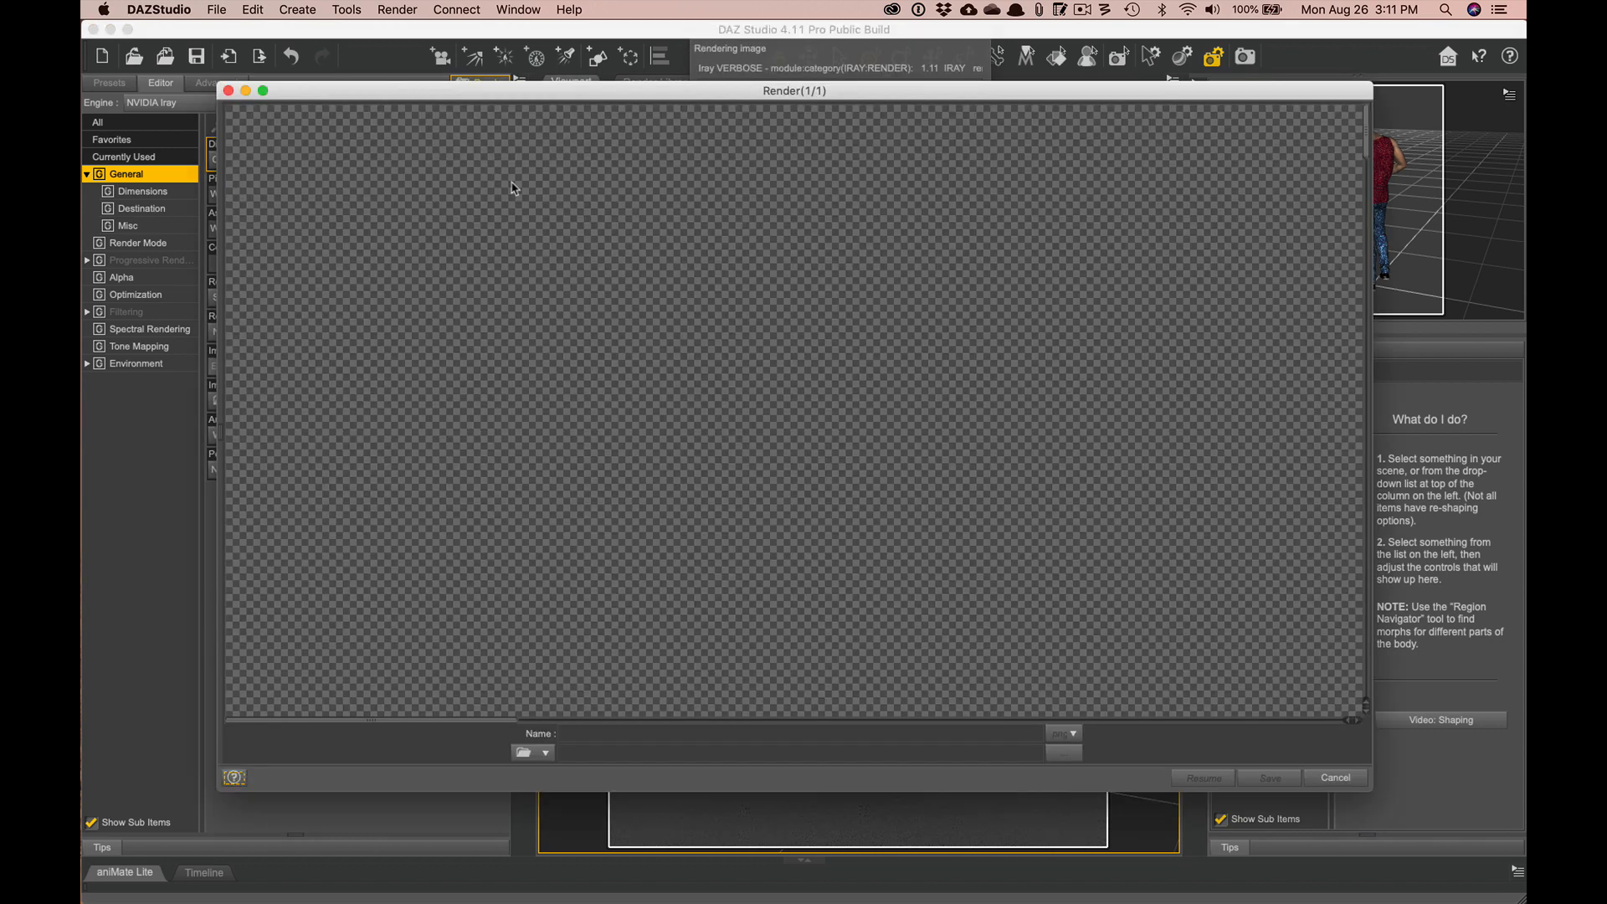
# - Examine the render in progress at full size, focusing on the man's head and shoulders
pyautogui.moveTo(264, 92)
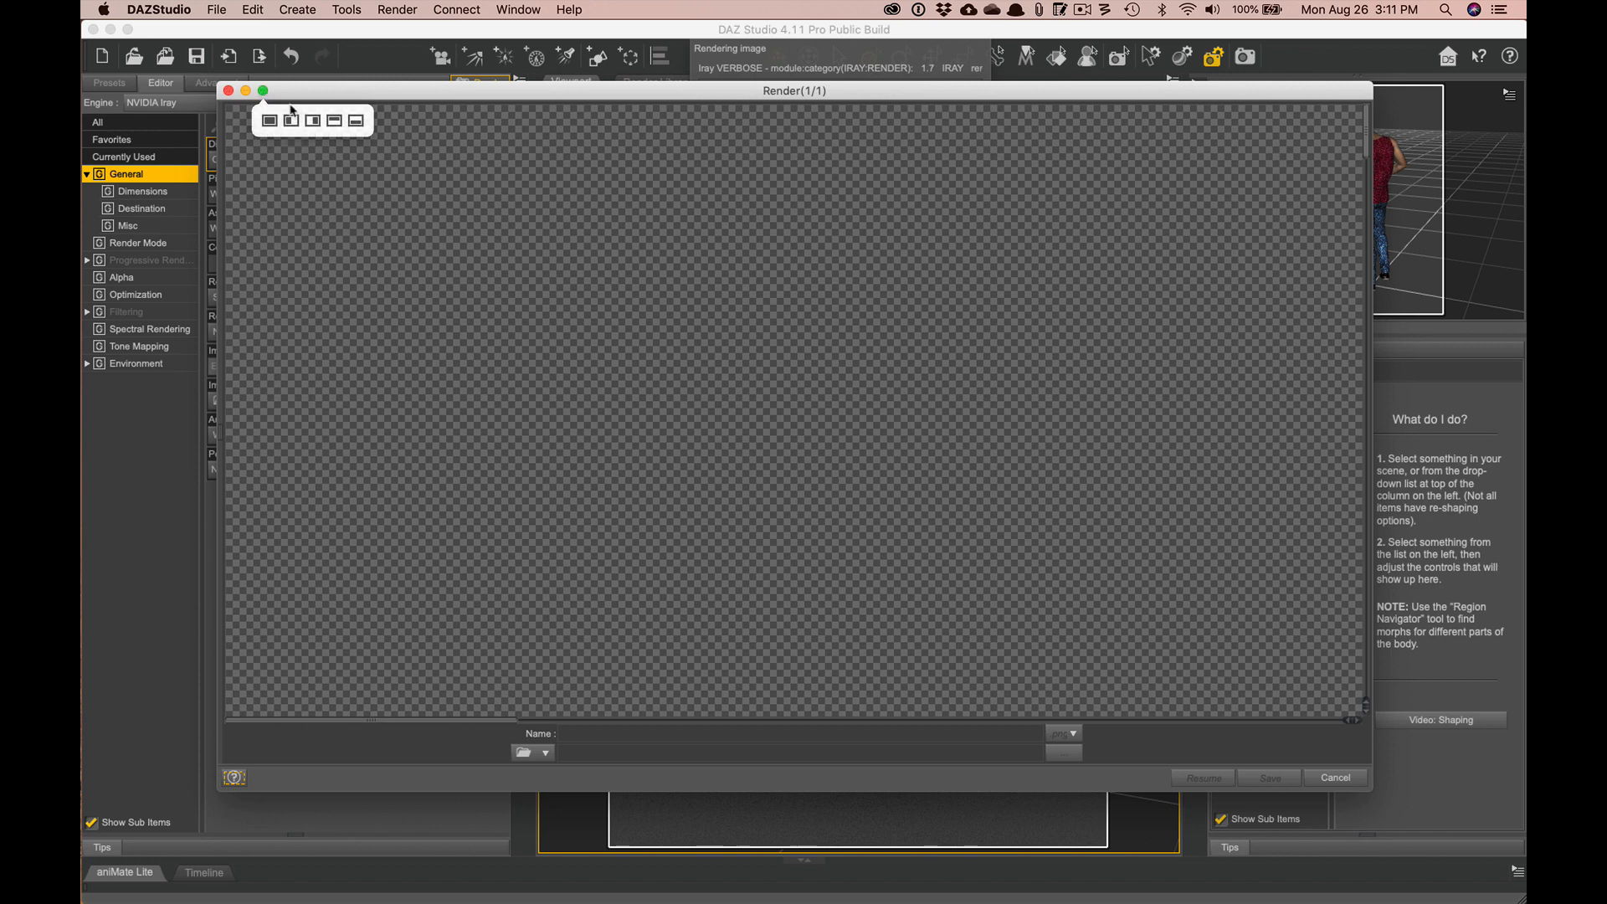
pyautogui.hscroll(15, 677, 370)
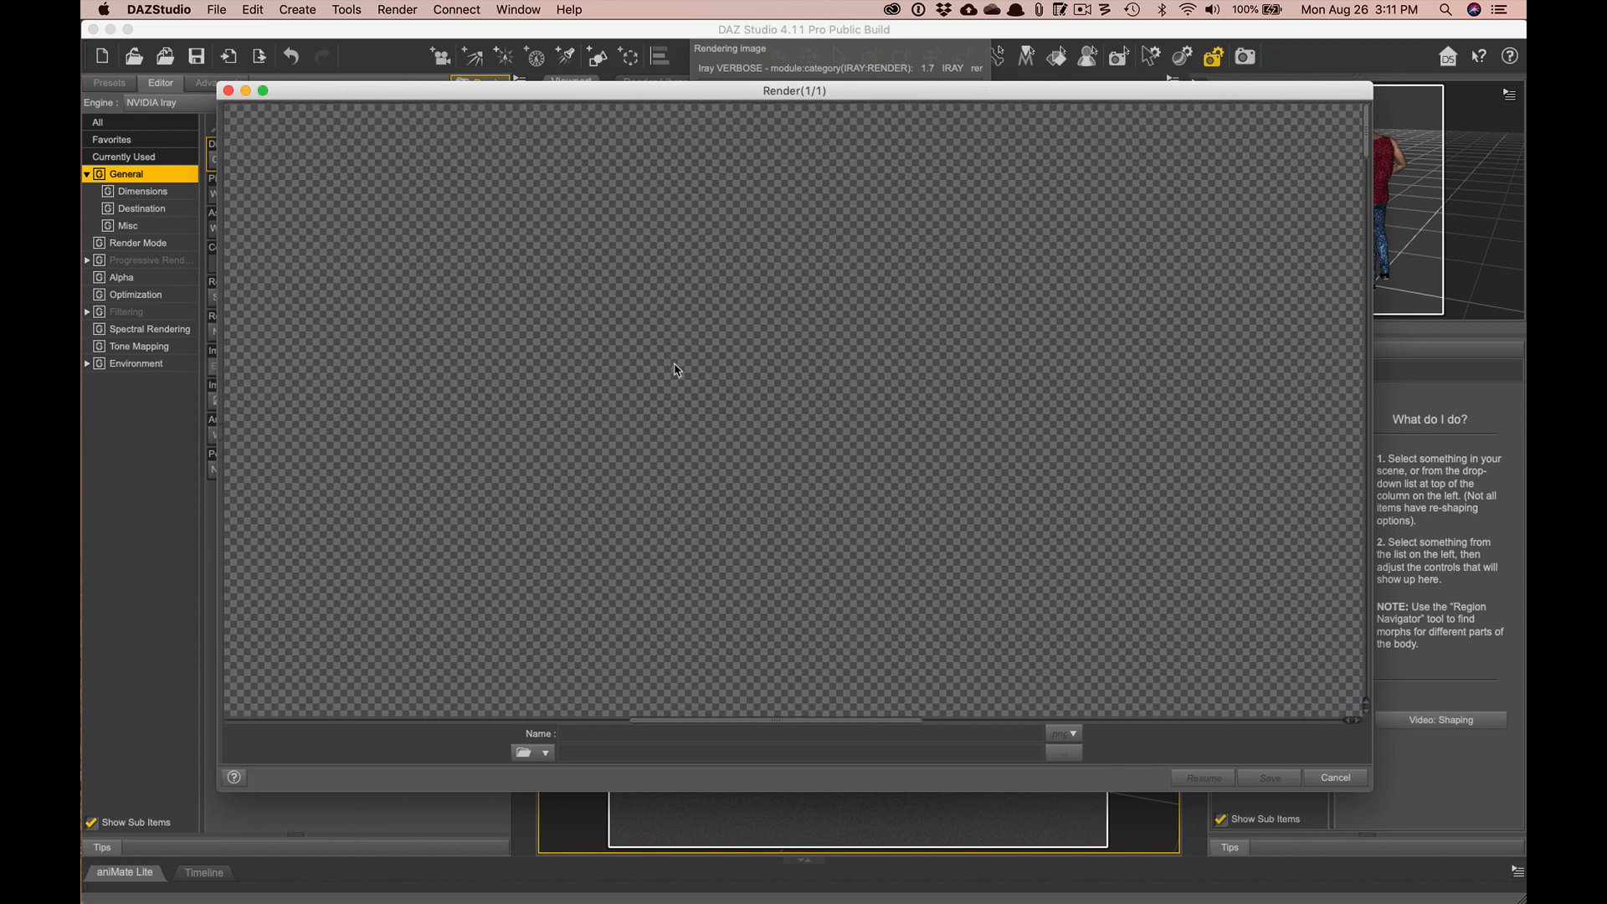
pyautogui.scroll(-10, 678, 370)
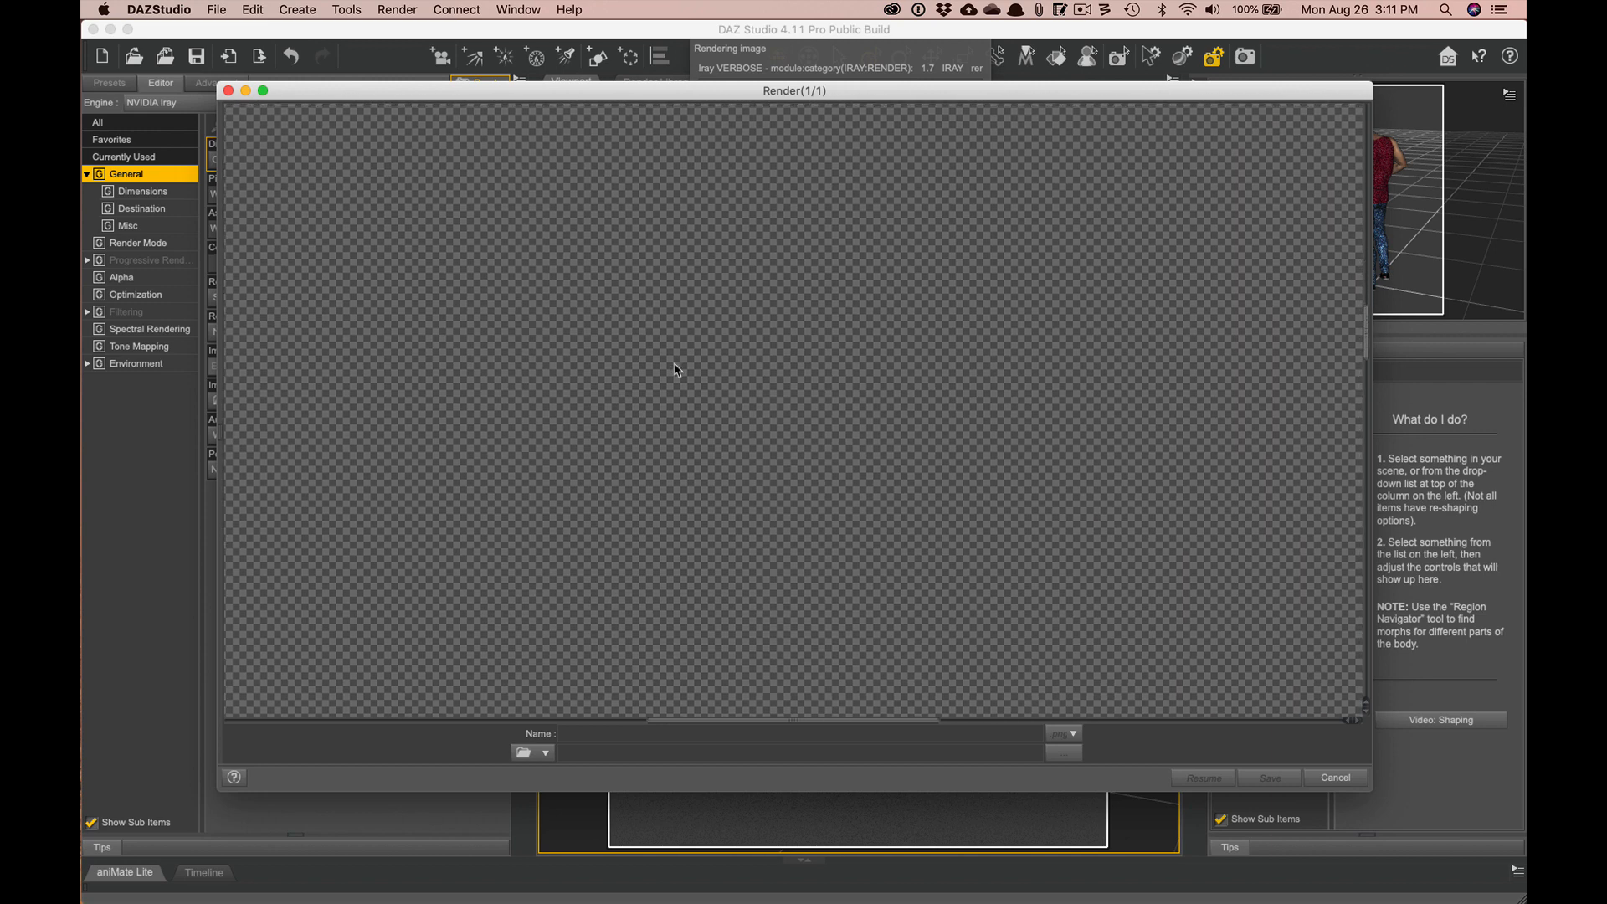
pyautogui.scroll(-1, 677, 370)
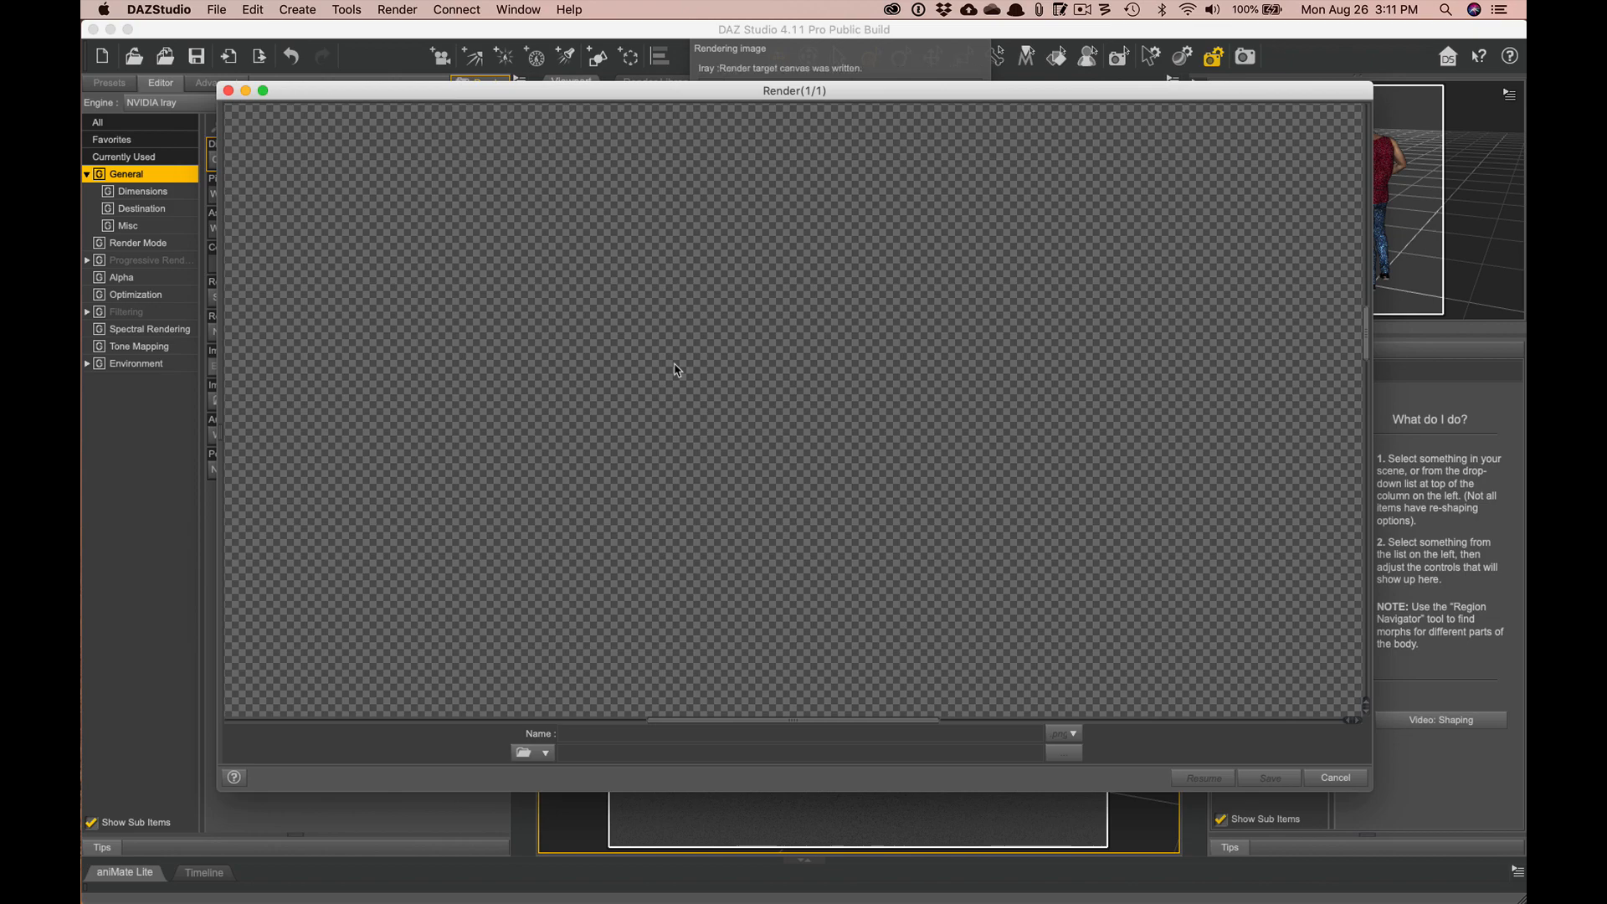
pyautogui.scroll(10, 676, 368)
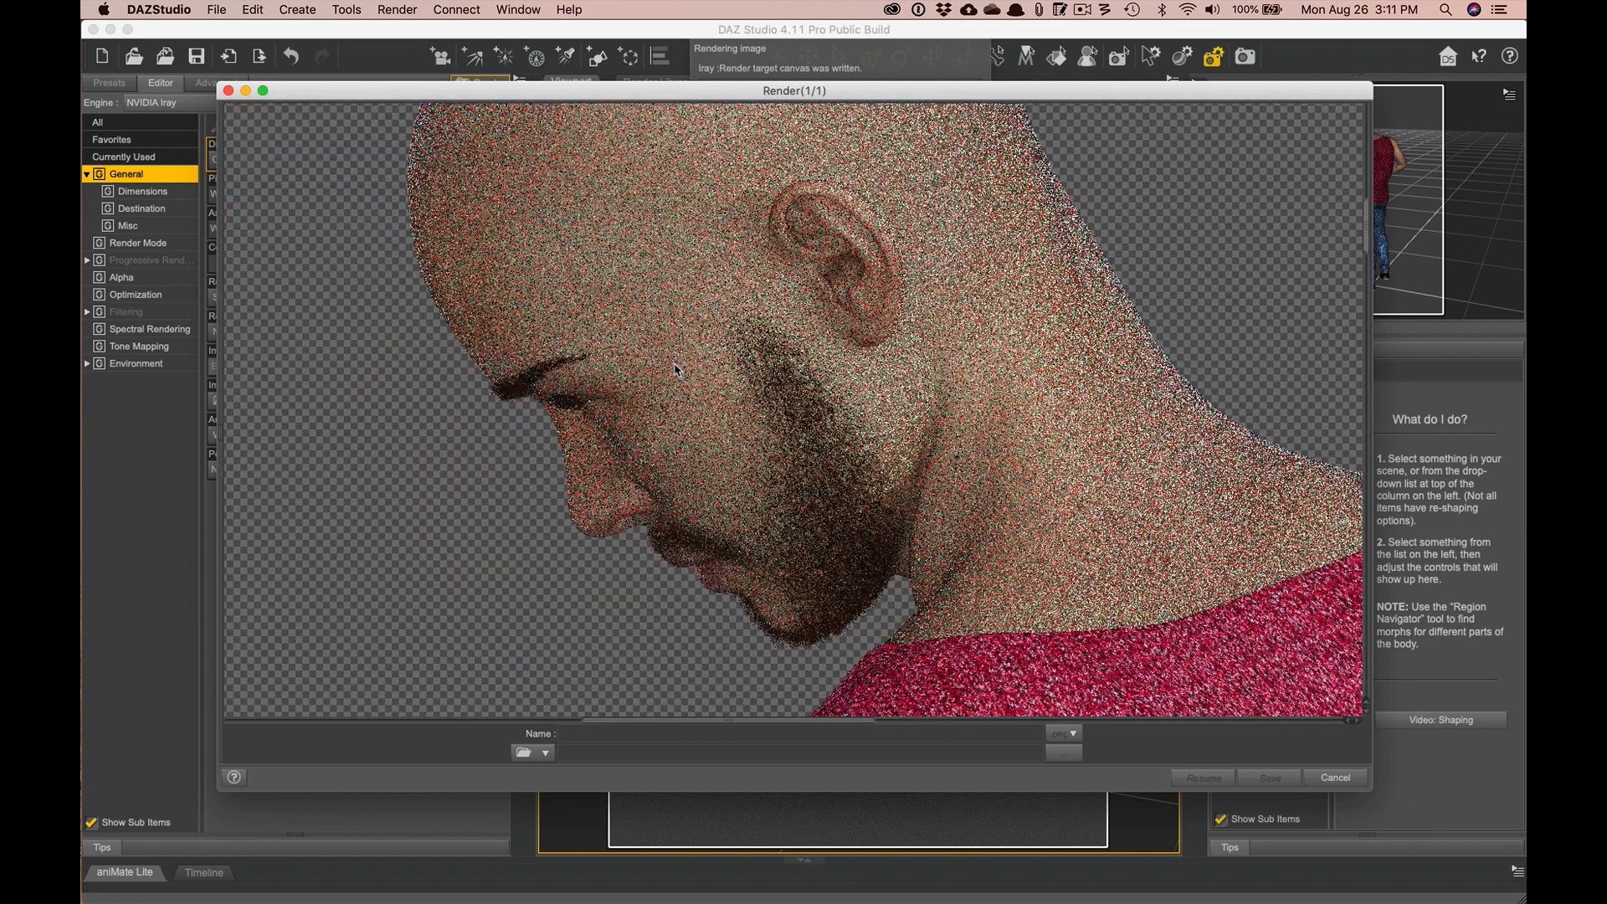
pyautogui.scroll(-5, 677, 369)
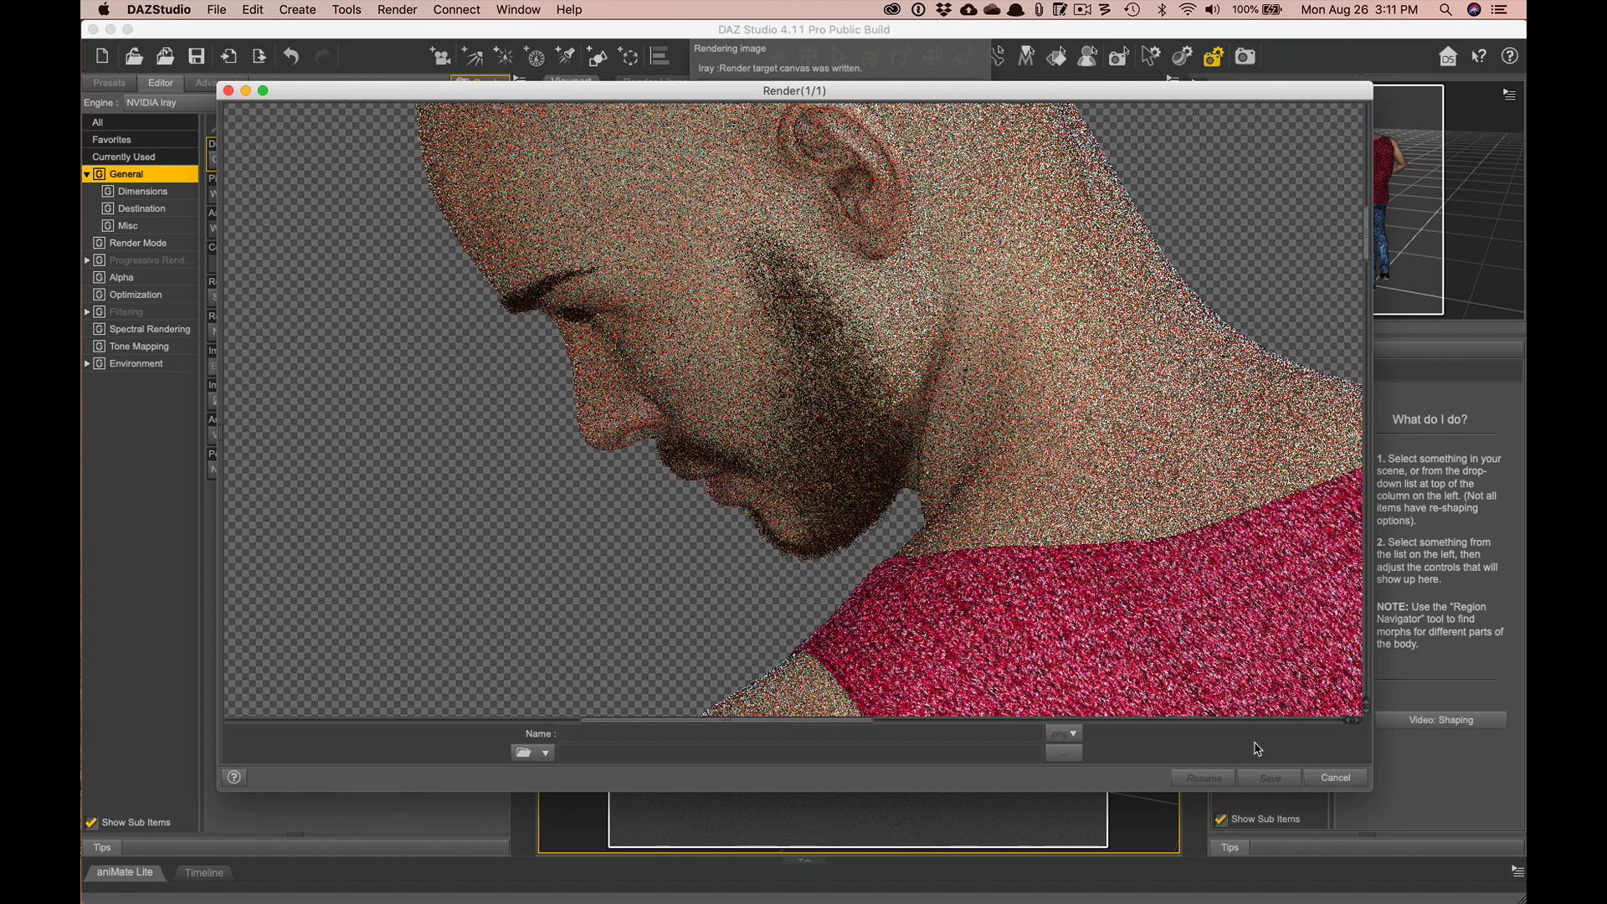
# - Cancel the running render and close its window without saving after looking over the partial image of the clothing
pyautogui.click(1337, 779)
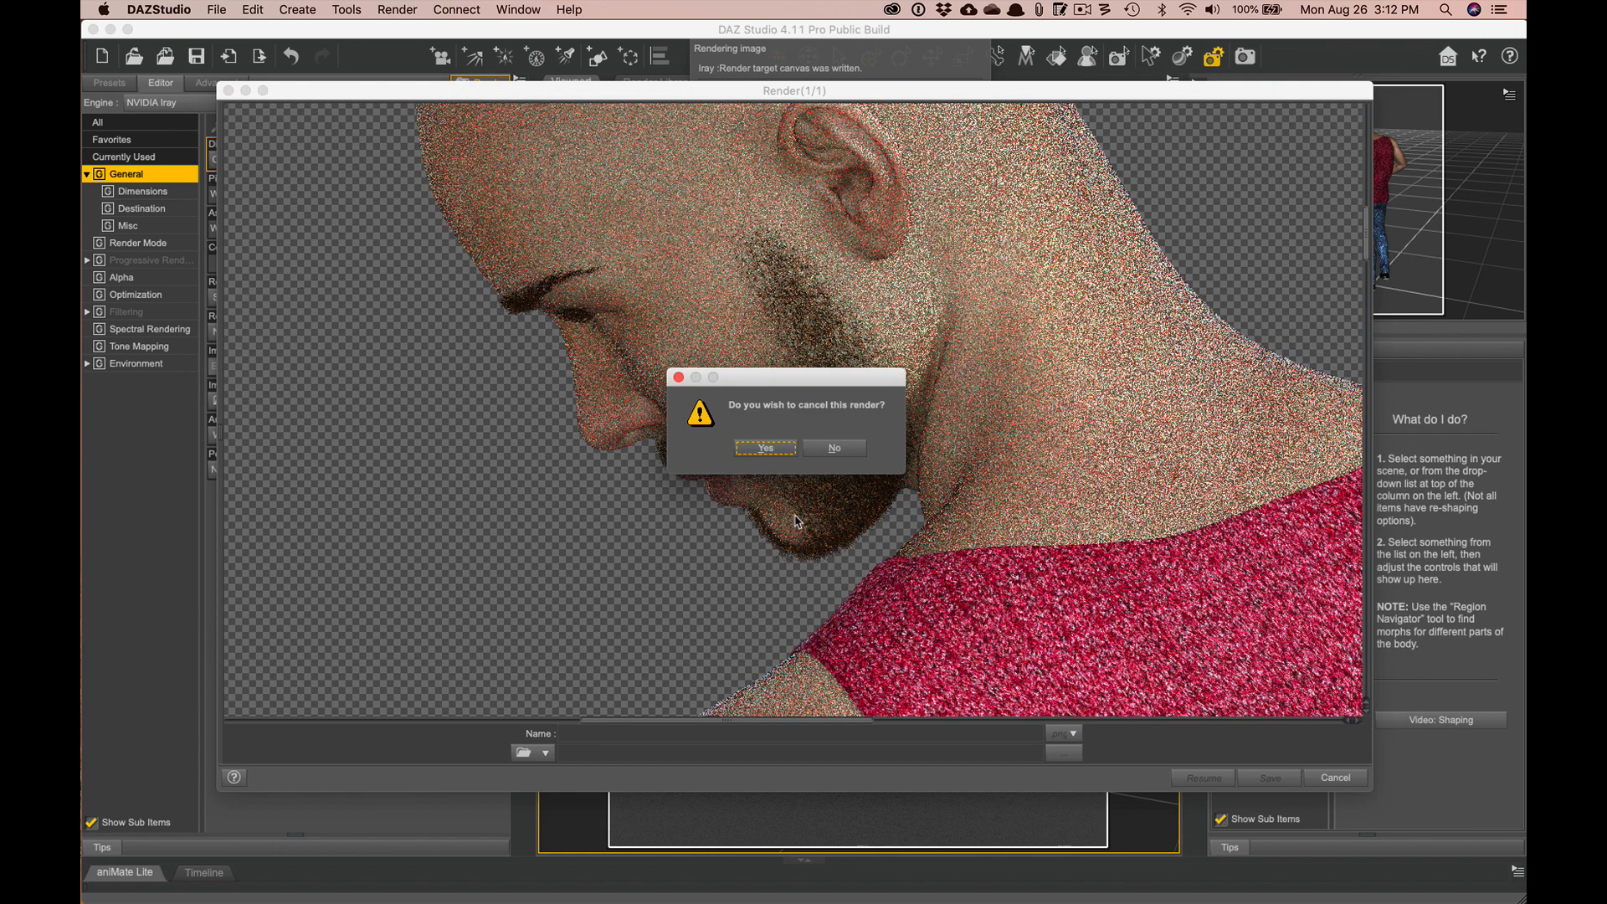
pyautogui.click(763, 450)
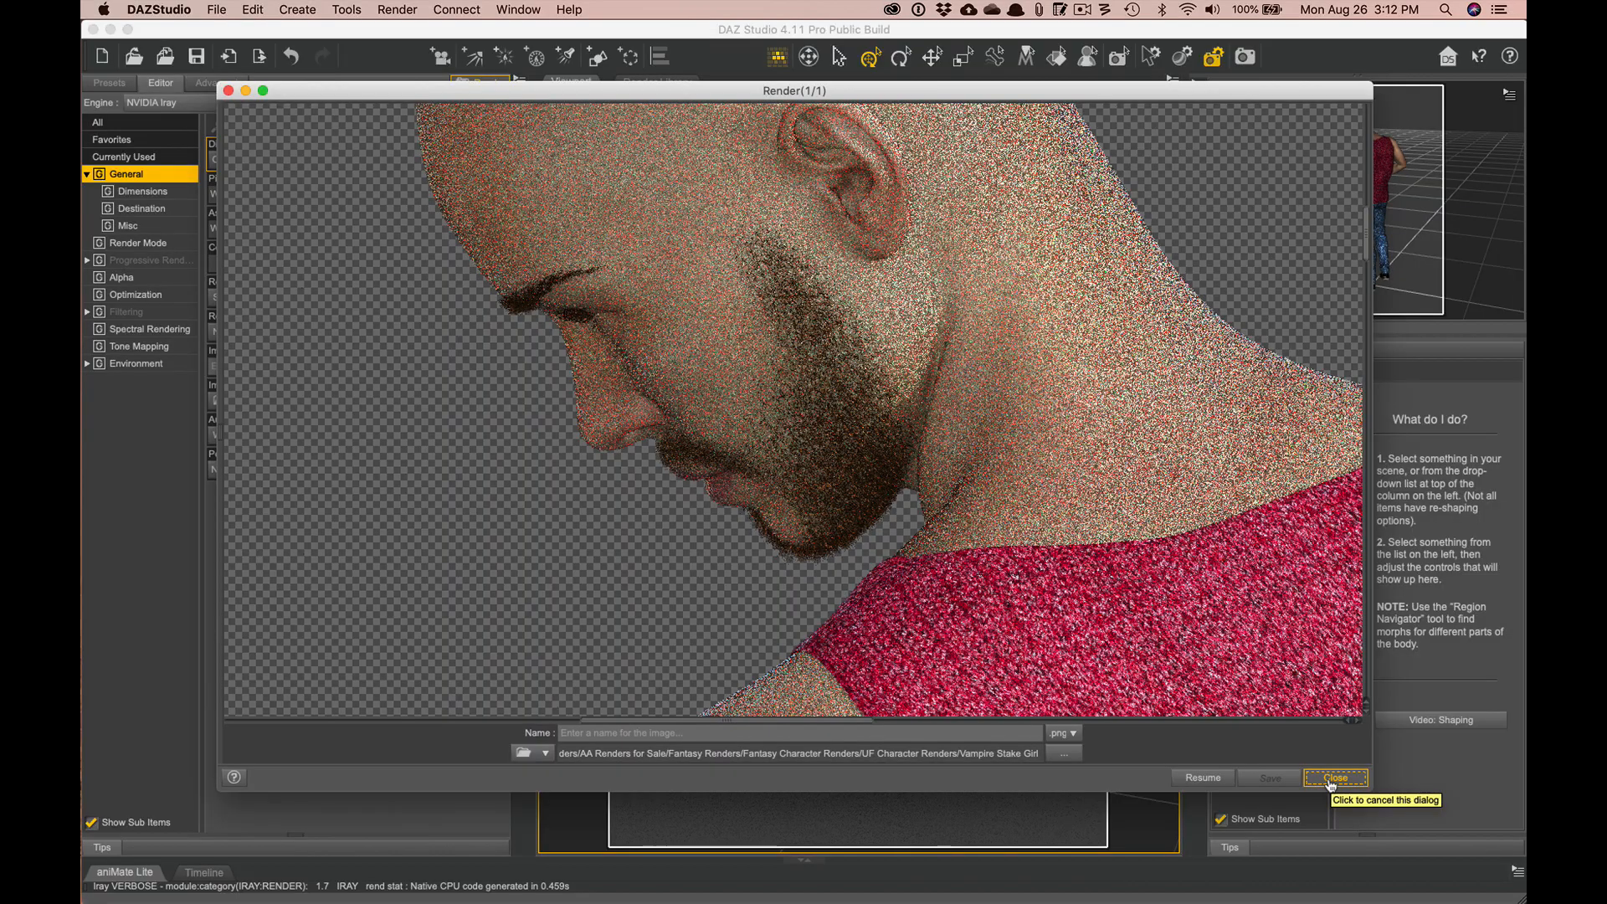
pyautogui.scroll(5, 934, 567)
pyautogui.scroll(-10, 933, 567)
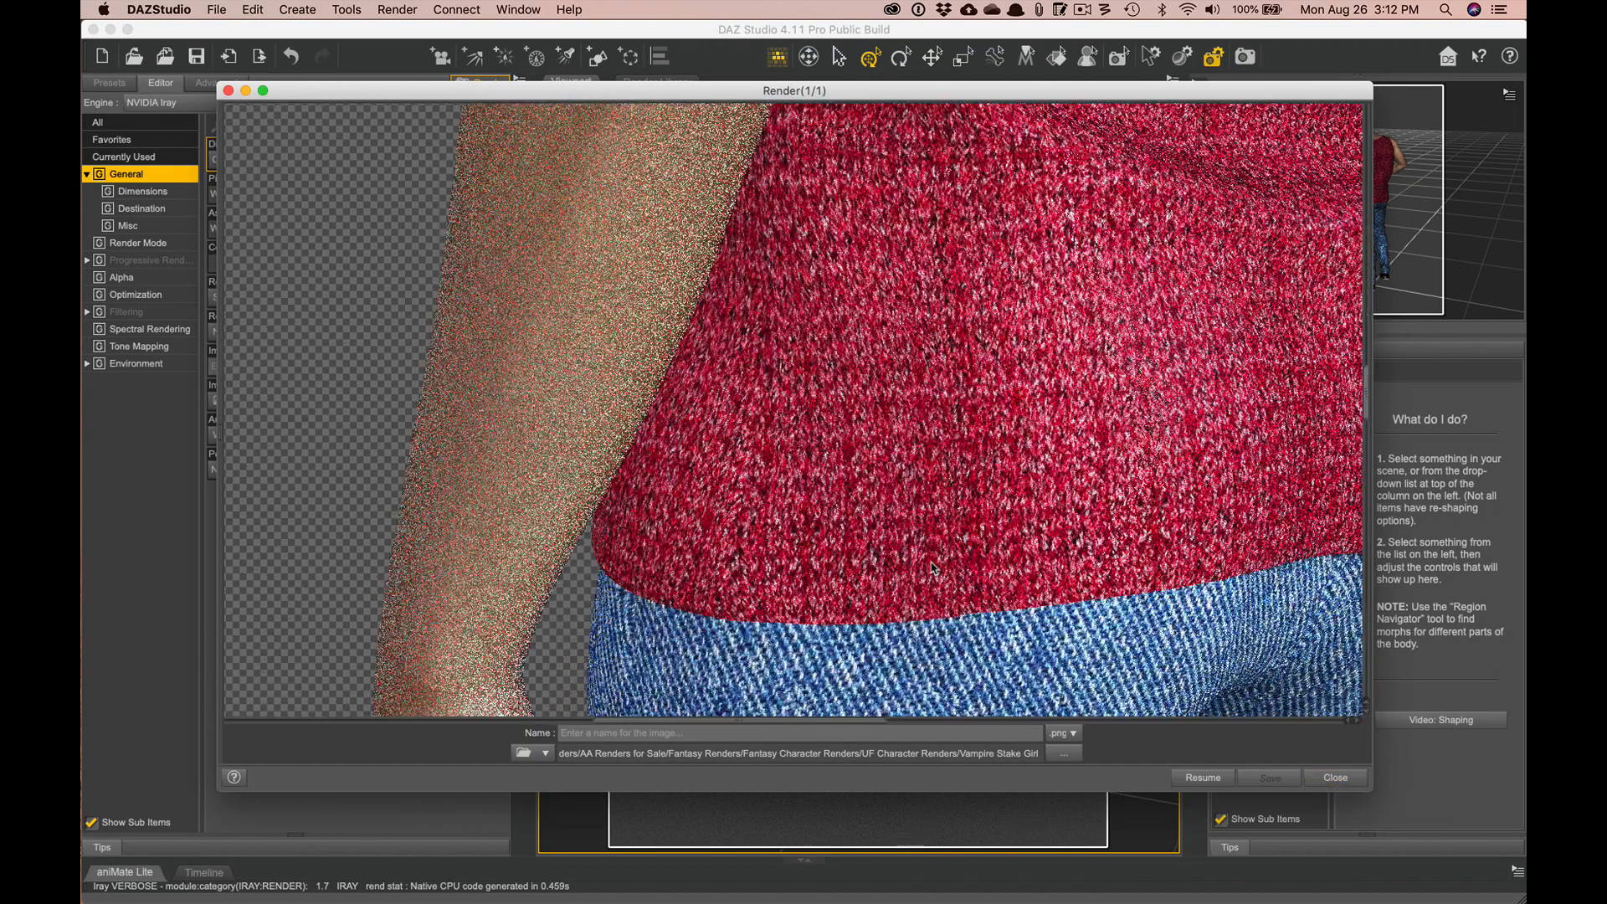
pyautogui.scroll(6, 934, 567)
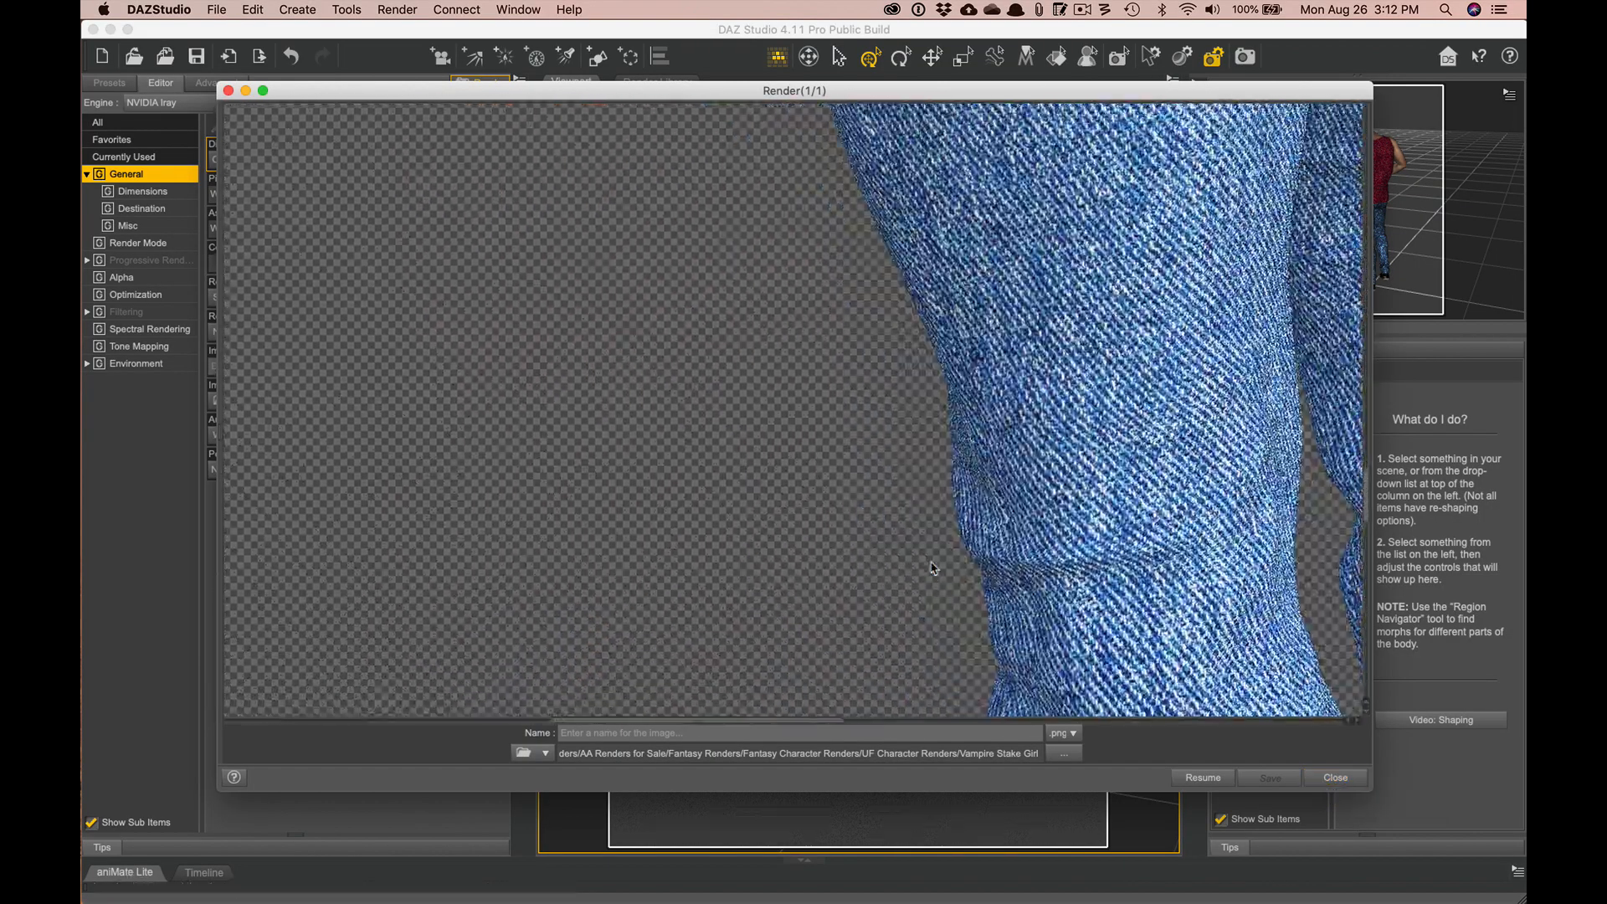
pyautogui.click(1340, 779)
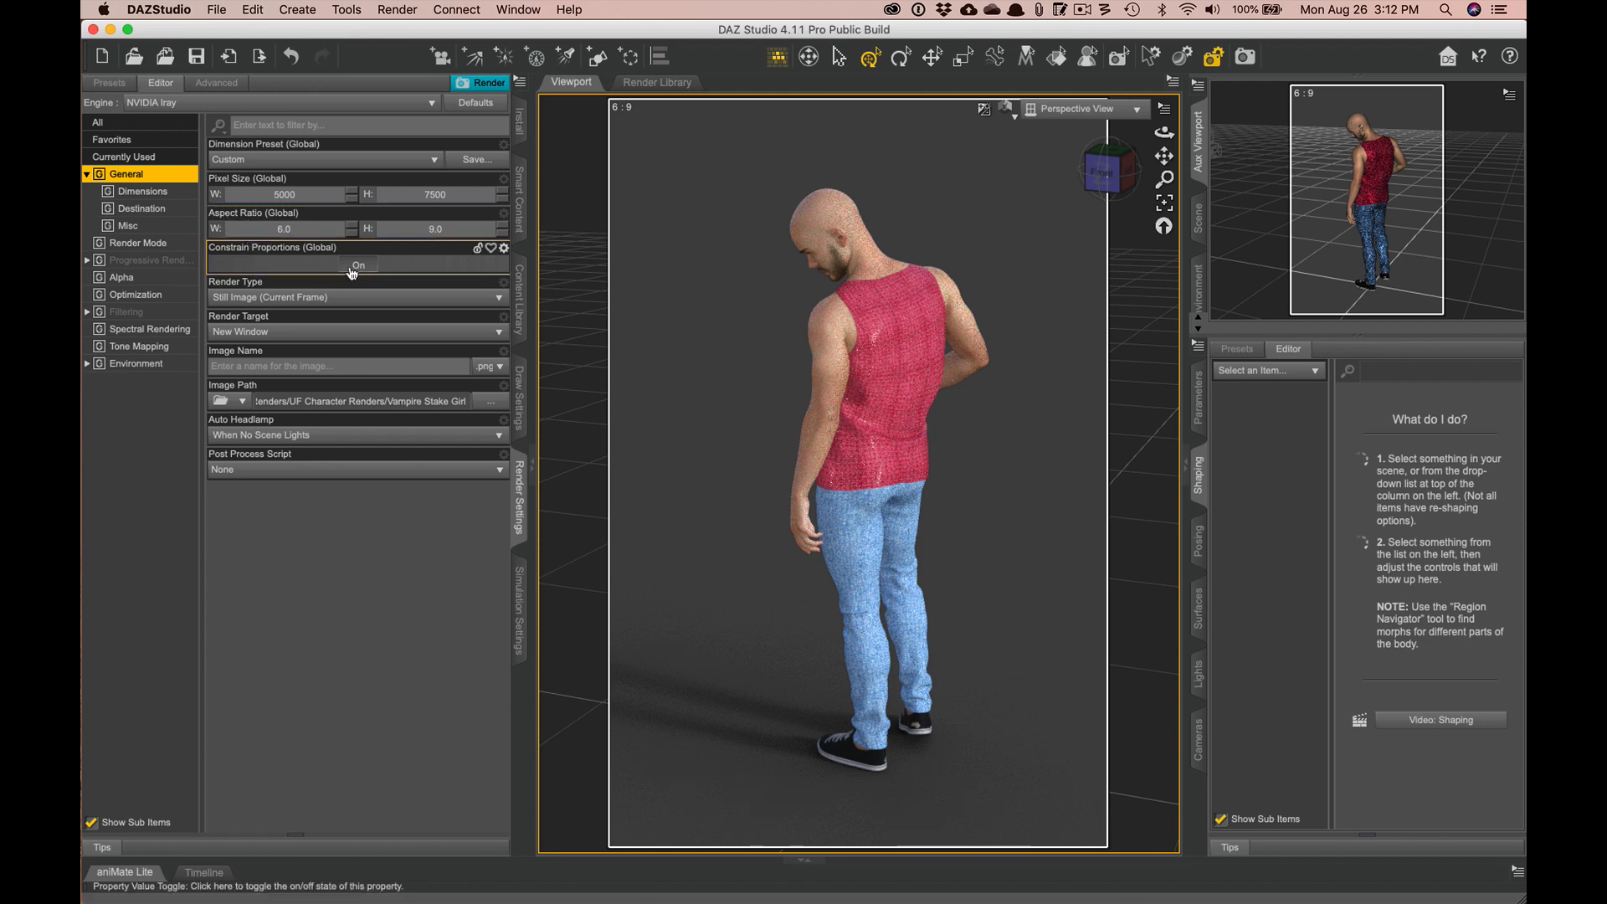
# - Return the viewport from the Iray preview to the Texture Shaded draw style
pyautogui.click(1005, 107)
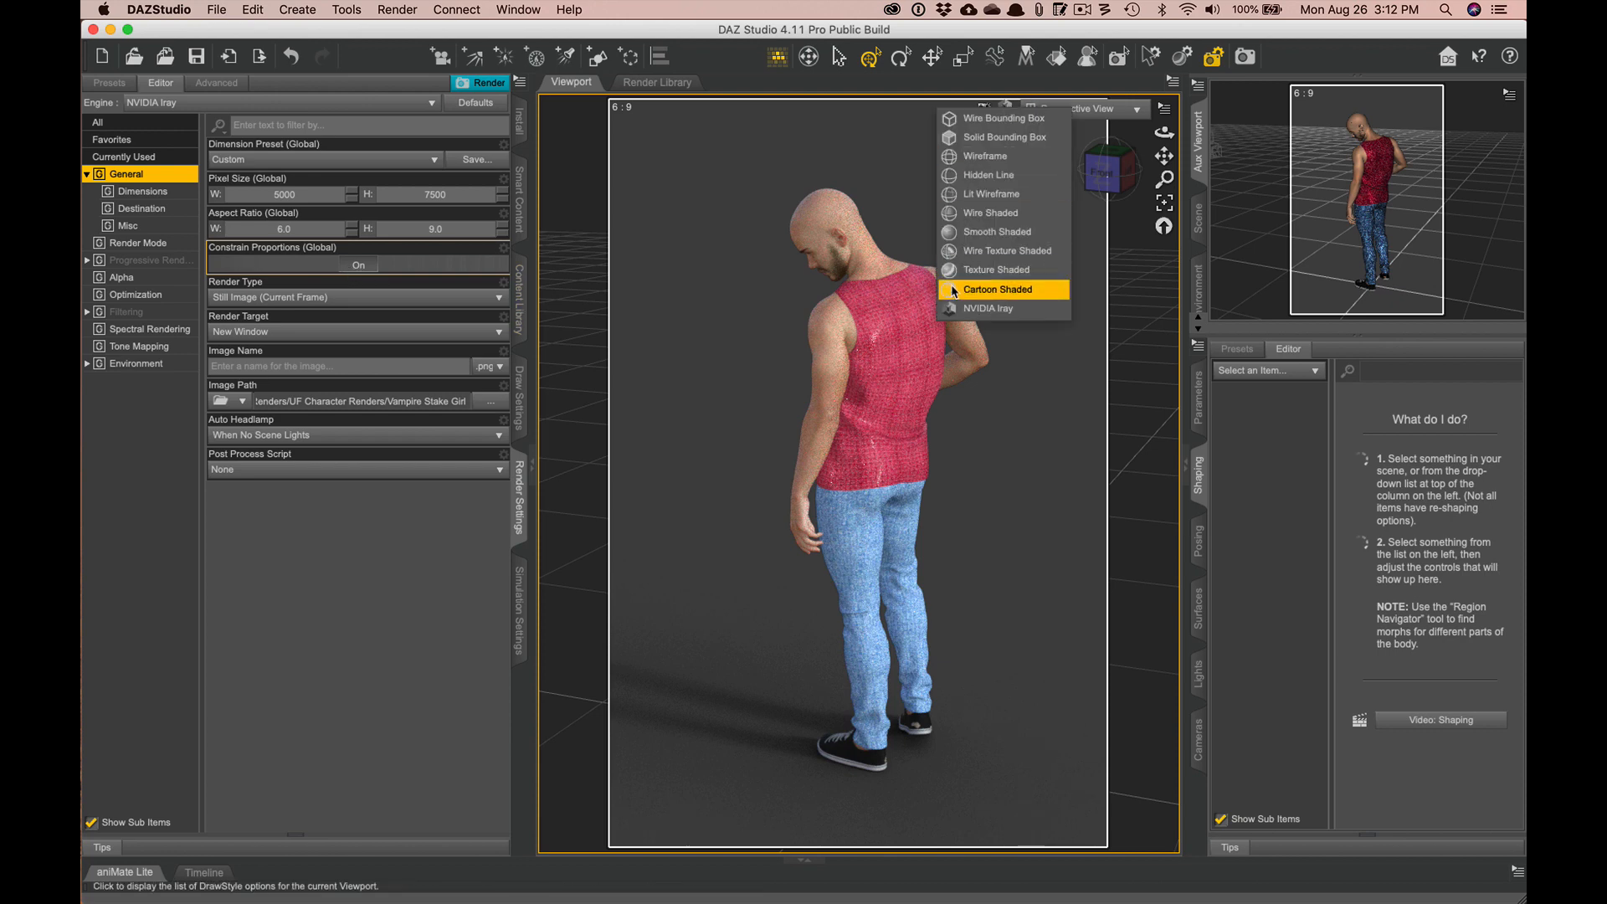
pyautogui.click(955, 290)
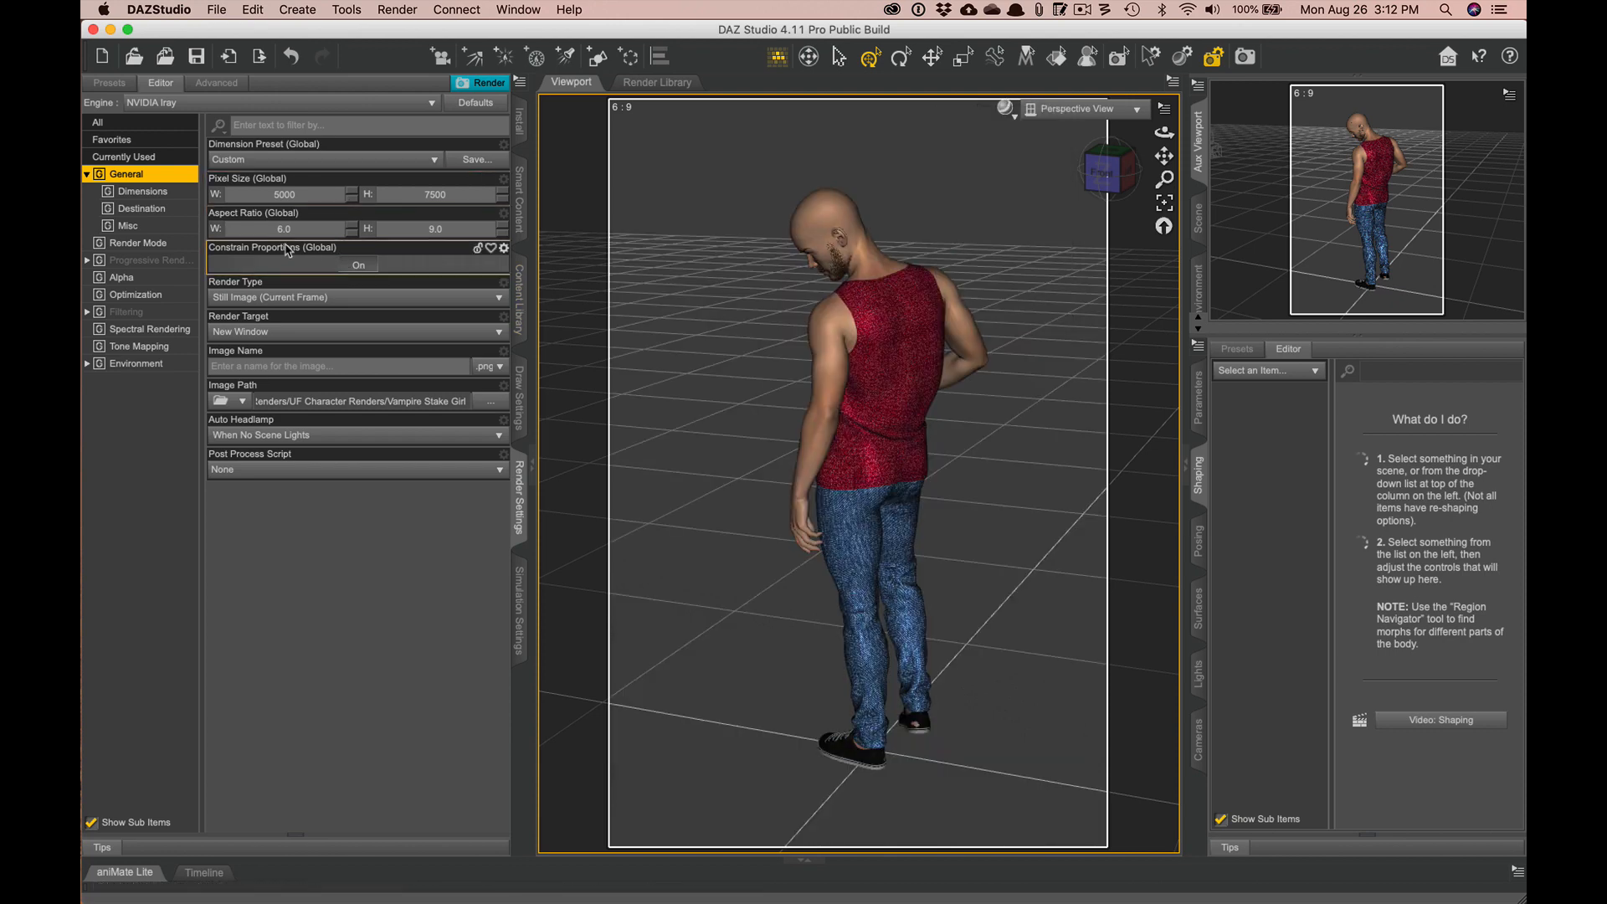
# - Set the aspect ratio width to 12 and the pixel width to 8000 with proportions constrained
pyautogui.moveTo(306, 229); pyautogui.dragTo(84, 227)
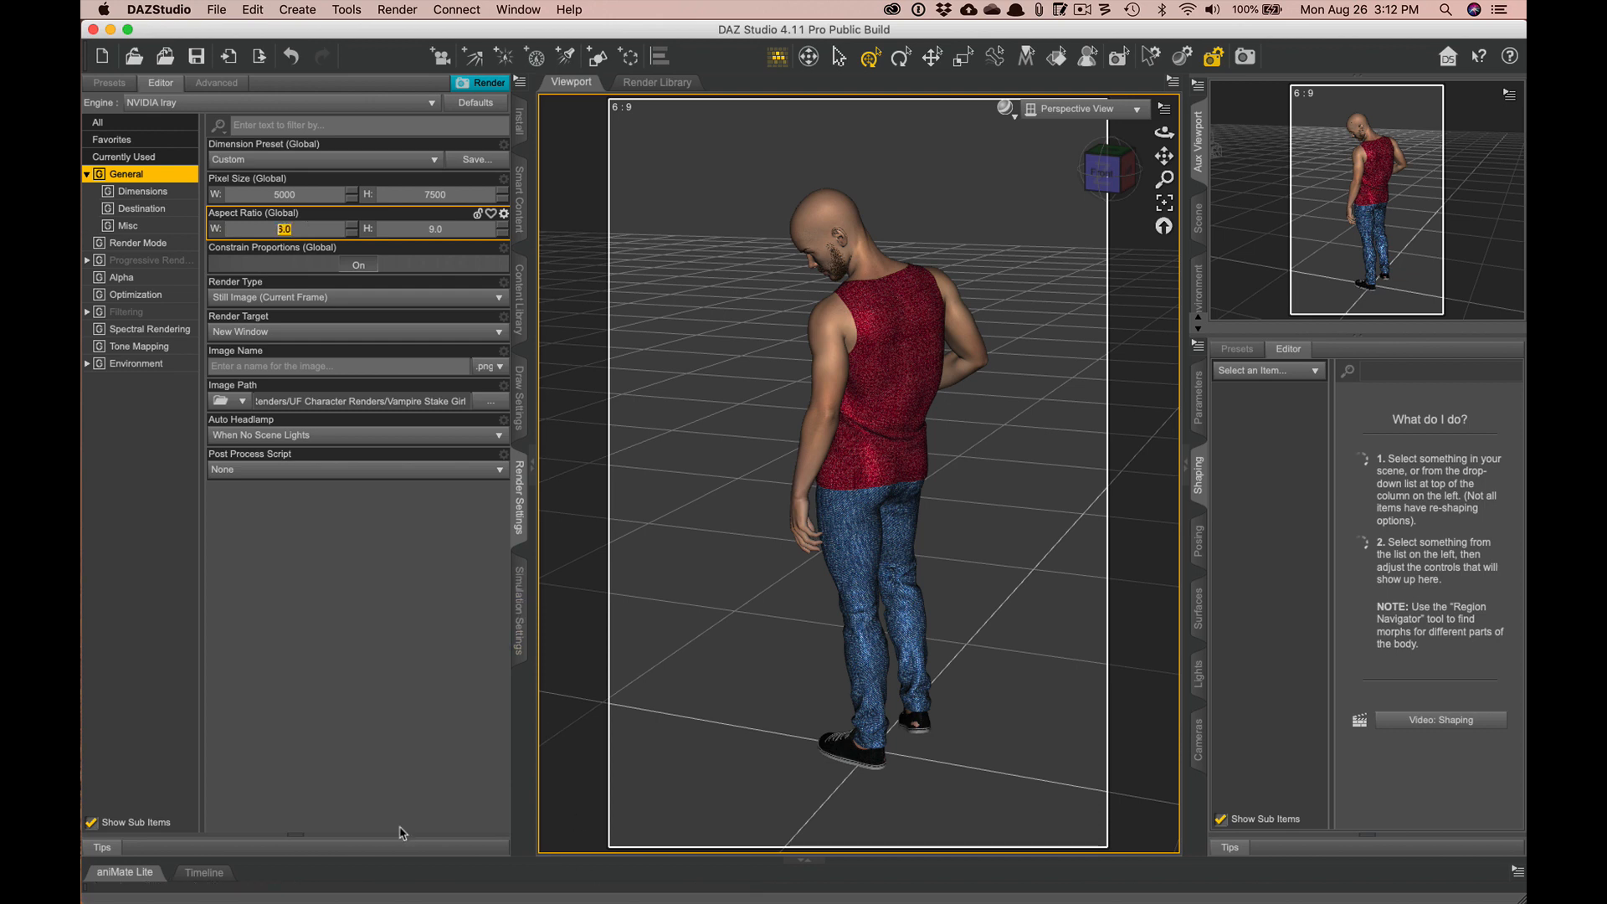
pyautogui.write('3.0')
pyautogui.write('12')
pyautogui.press('Tab')
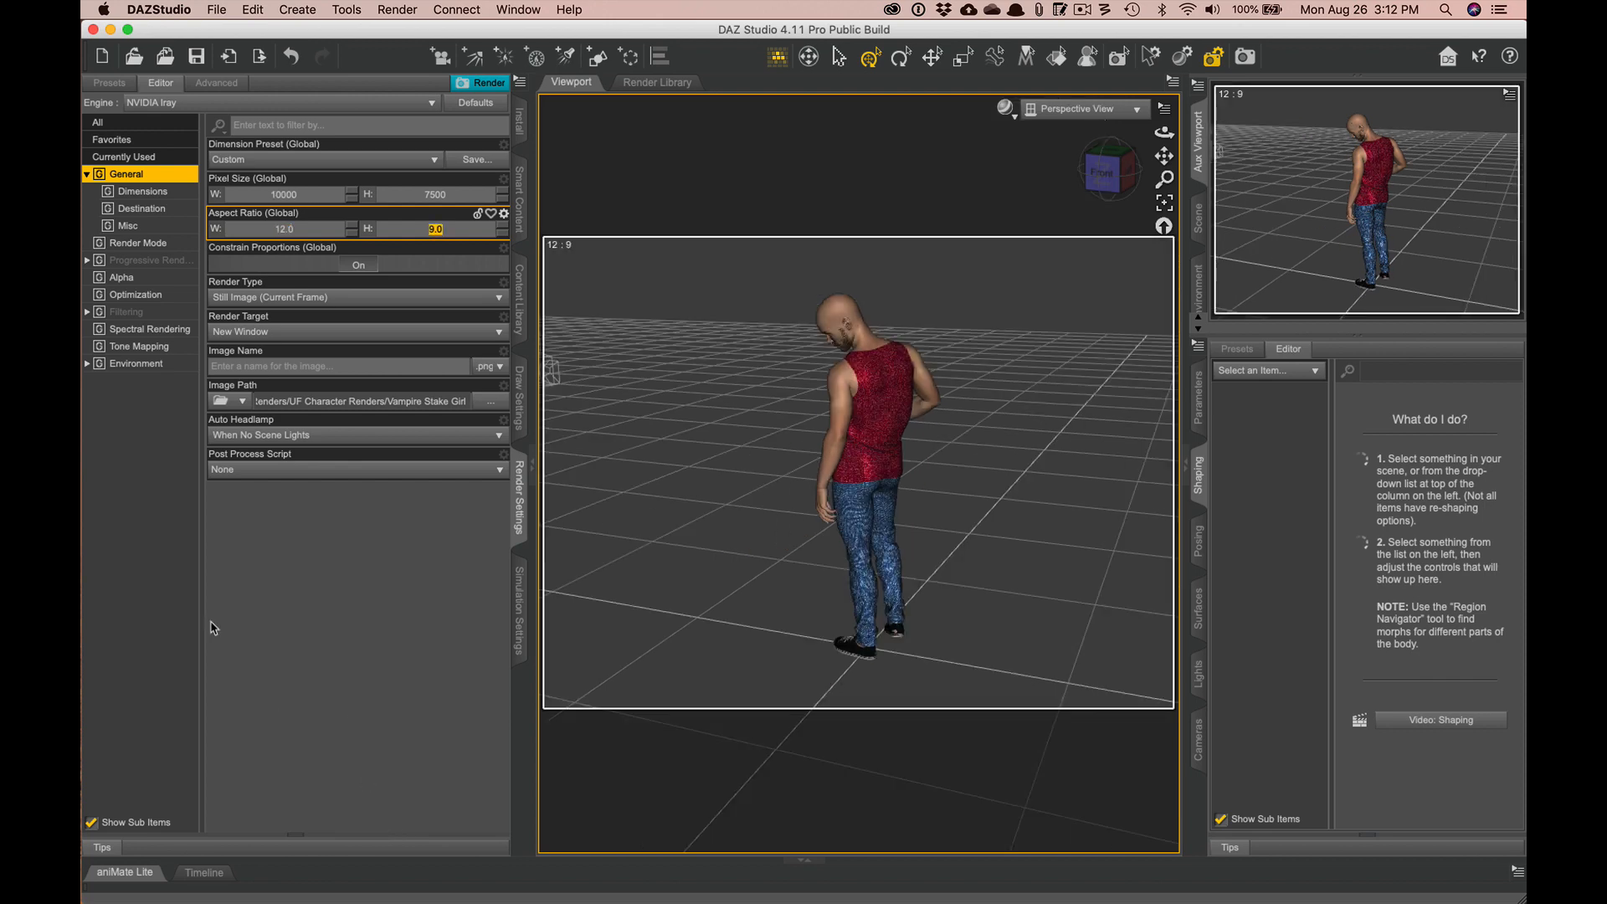
pyautogui.click(308, 195)
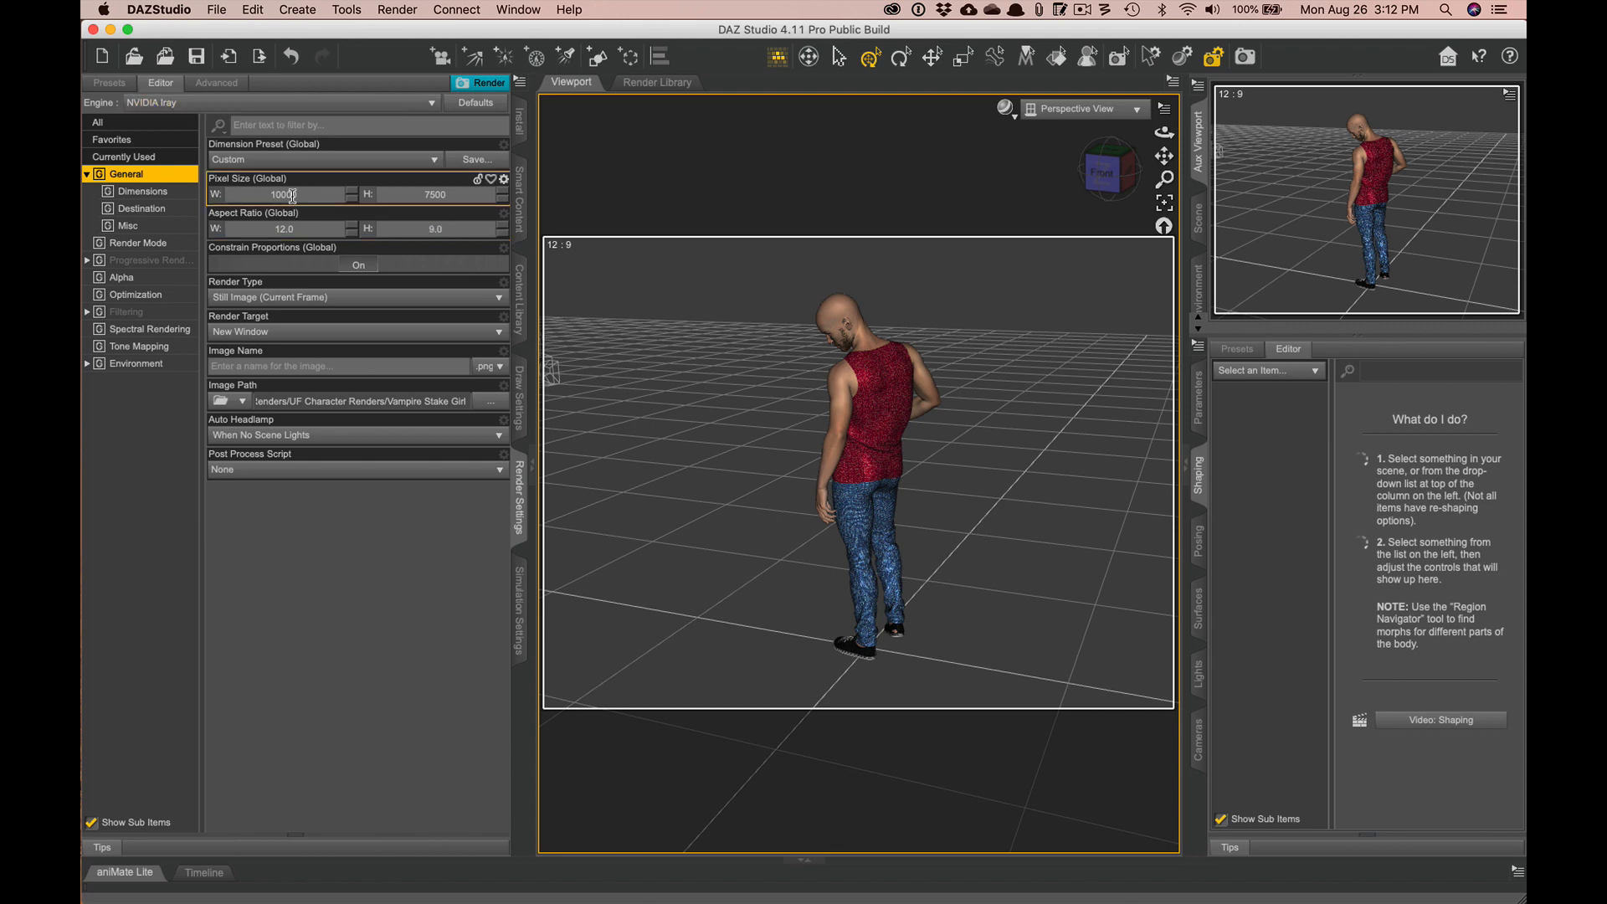
pyautogui.moveTo(318, 195); pyautogui.dragTo(85, 176)
pyautogui.write('8000')
pyautogui.press('Tab')
# - Set the aspect ratio width to 6 with proportions constrained
pyautogui.click(313, 231)
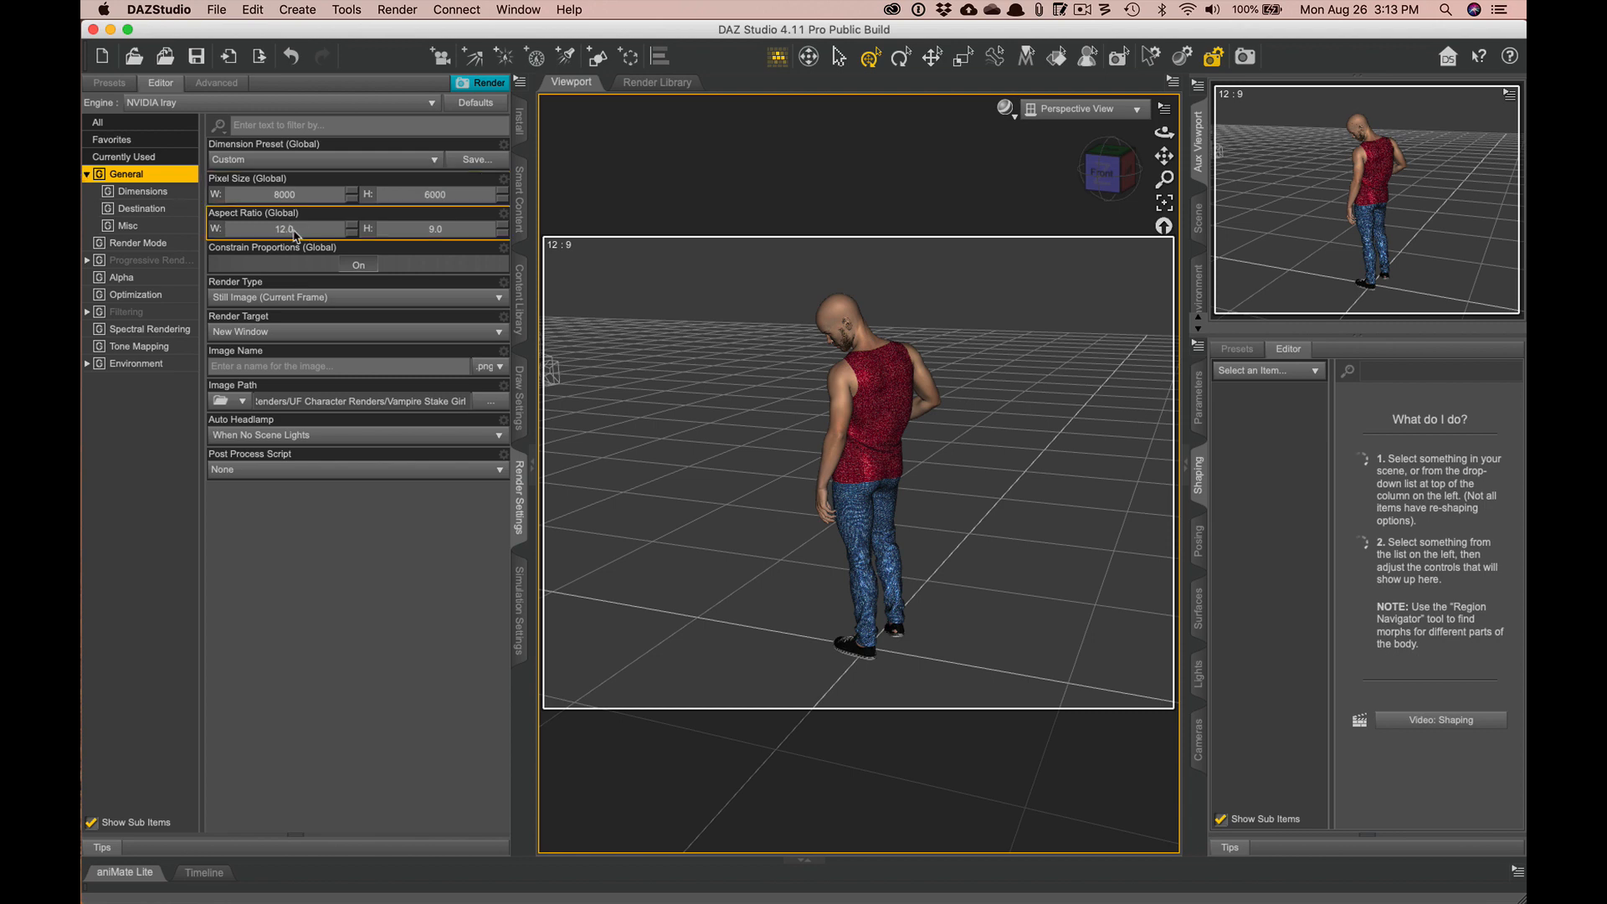
pyautogui.moveTo(318, 228); pyautogui.dragTo(224, 227)
pyautogui.write('6')
pyautogui.press('Tab')
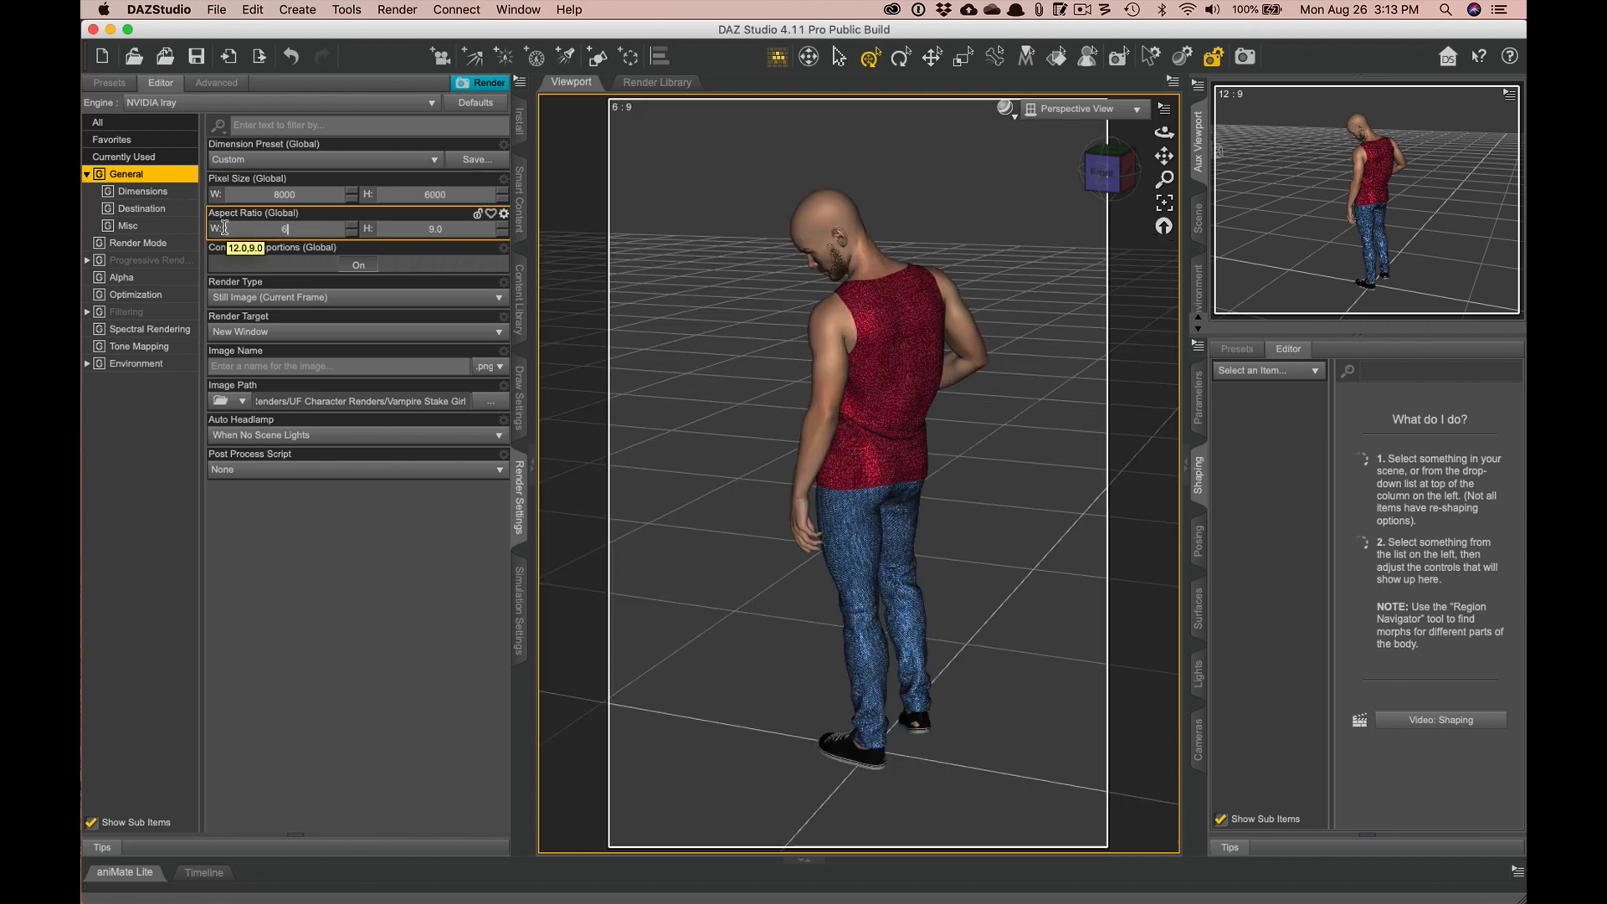
# - Turn off Constrain Proportions and set the pixel width to 6000
pyautogui.click(358, 266)
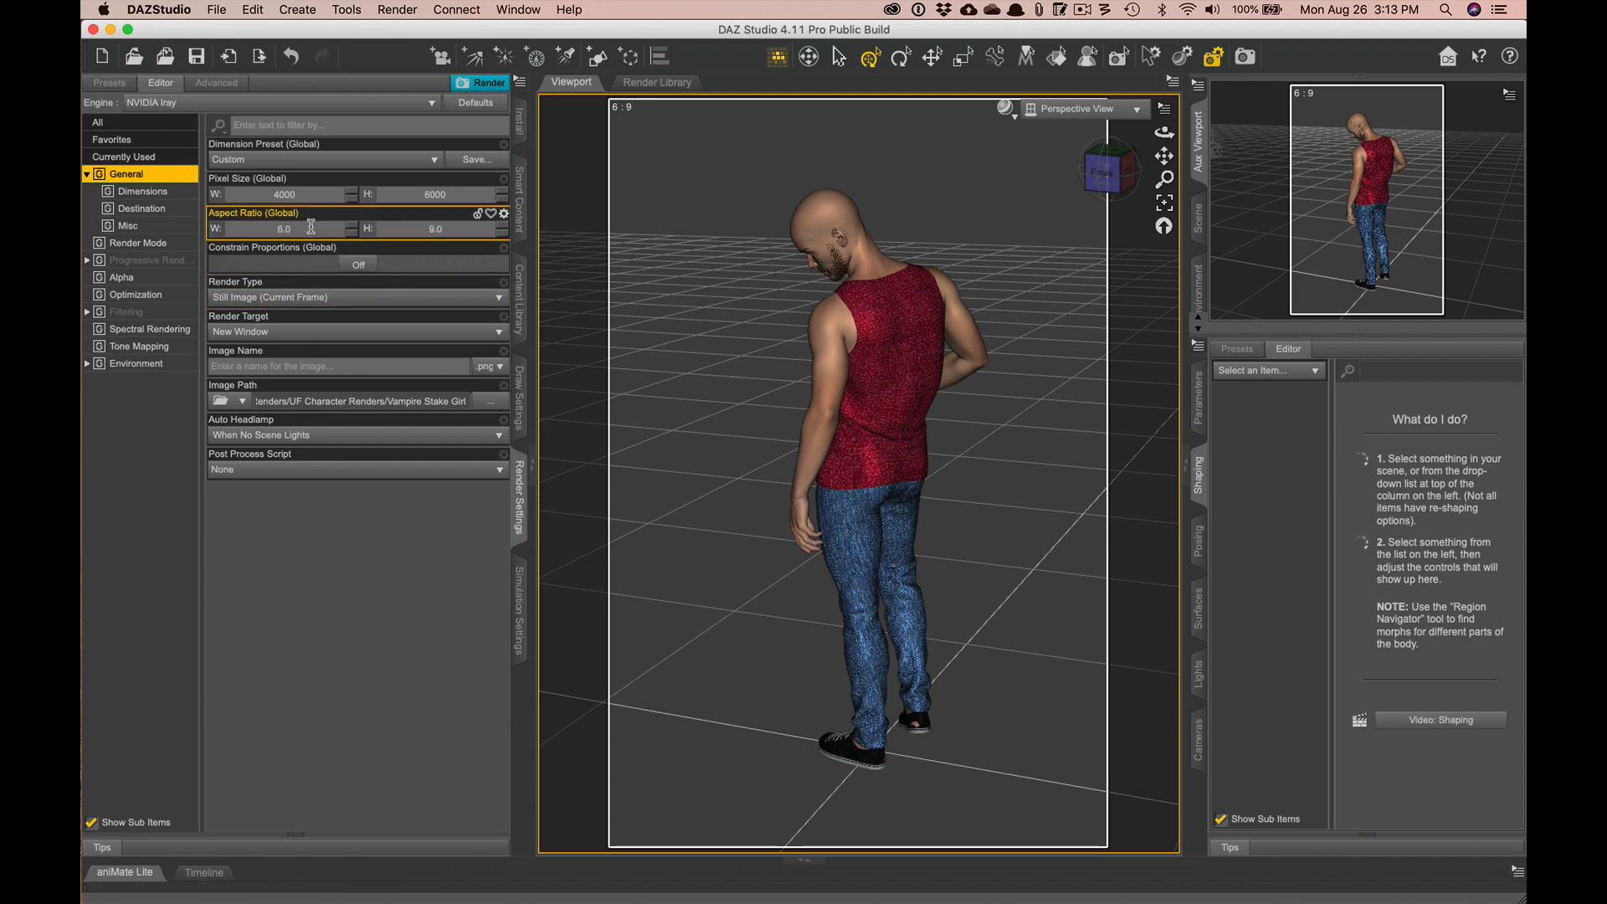
pyautogui.click(251, 231)
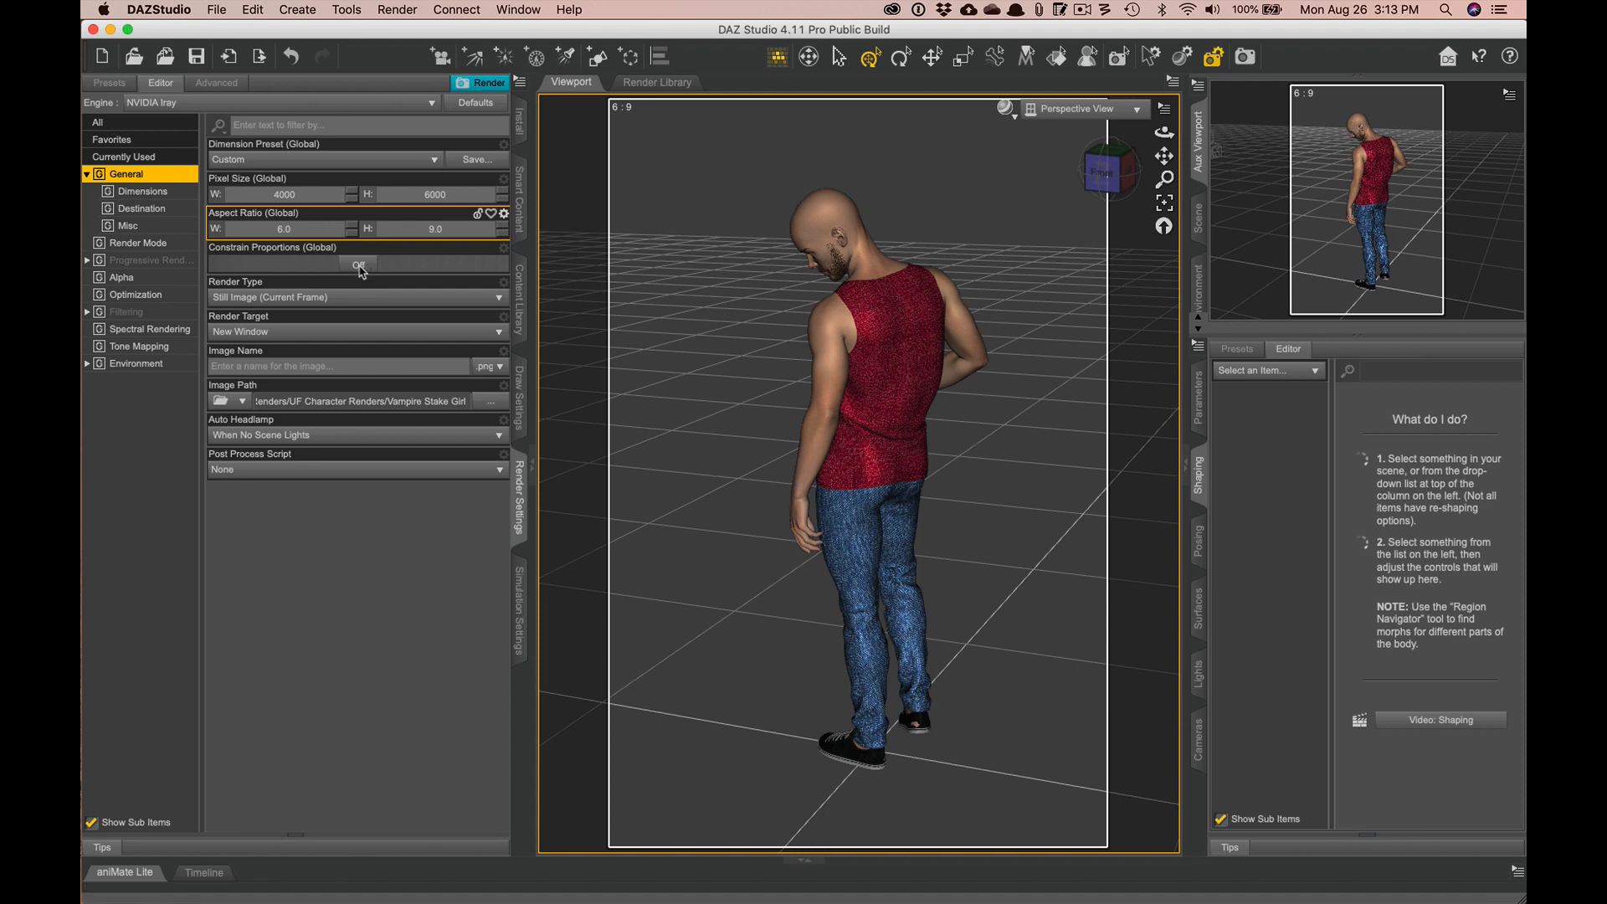
pyautogui.click(335, 195)
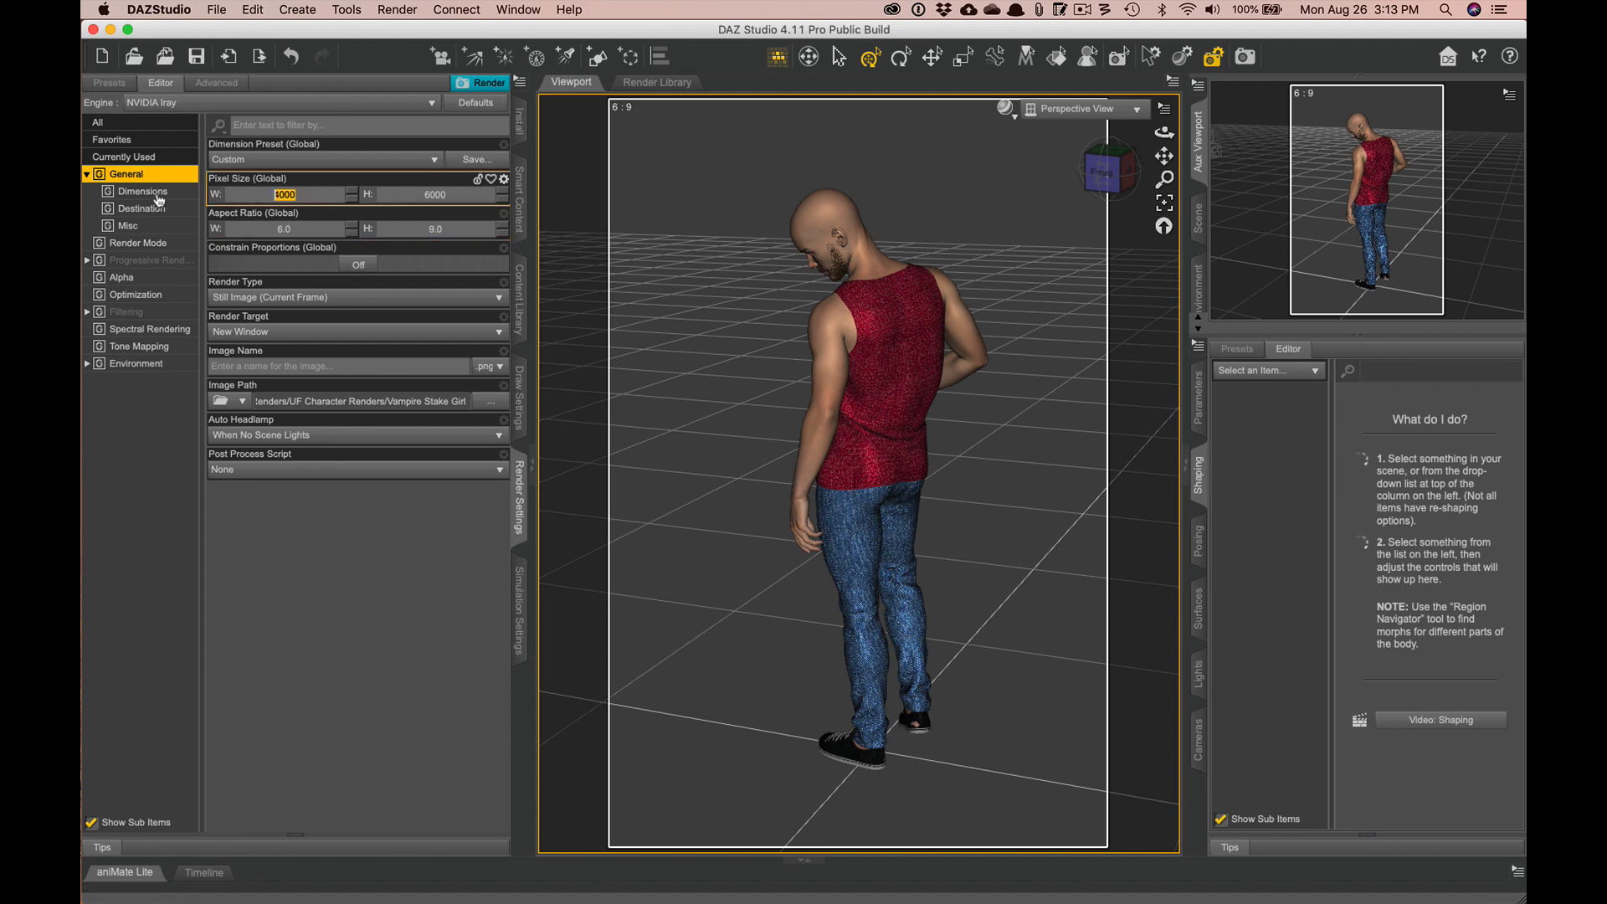
pyautogui.write('6000')
pyautogui.press('Tab')
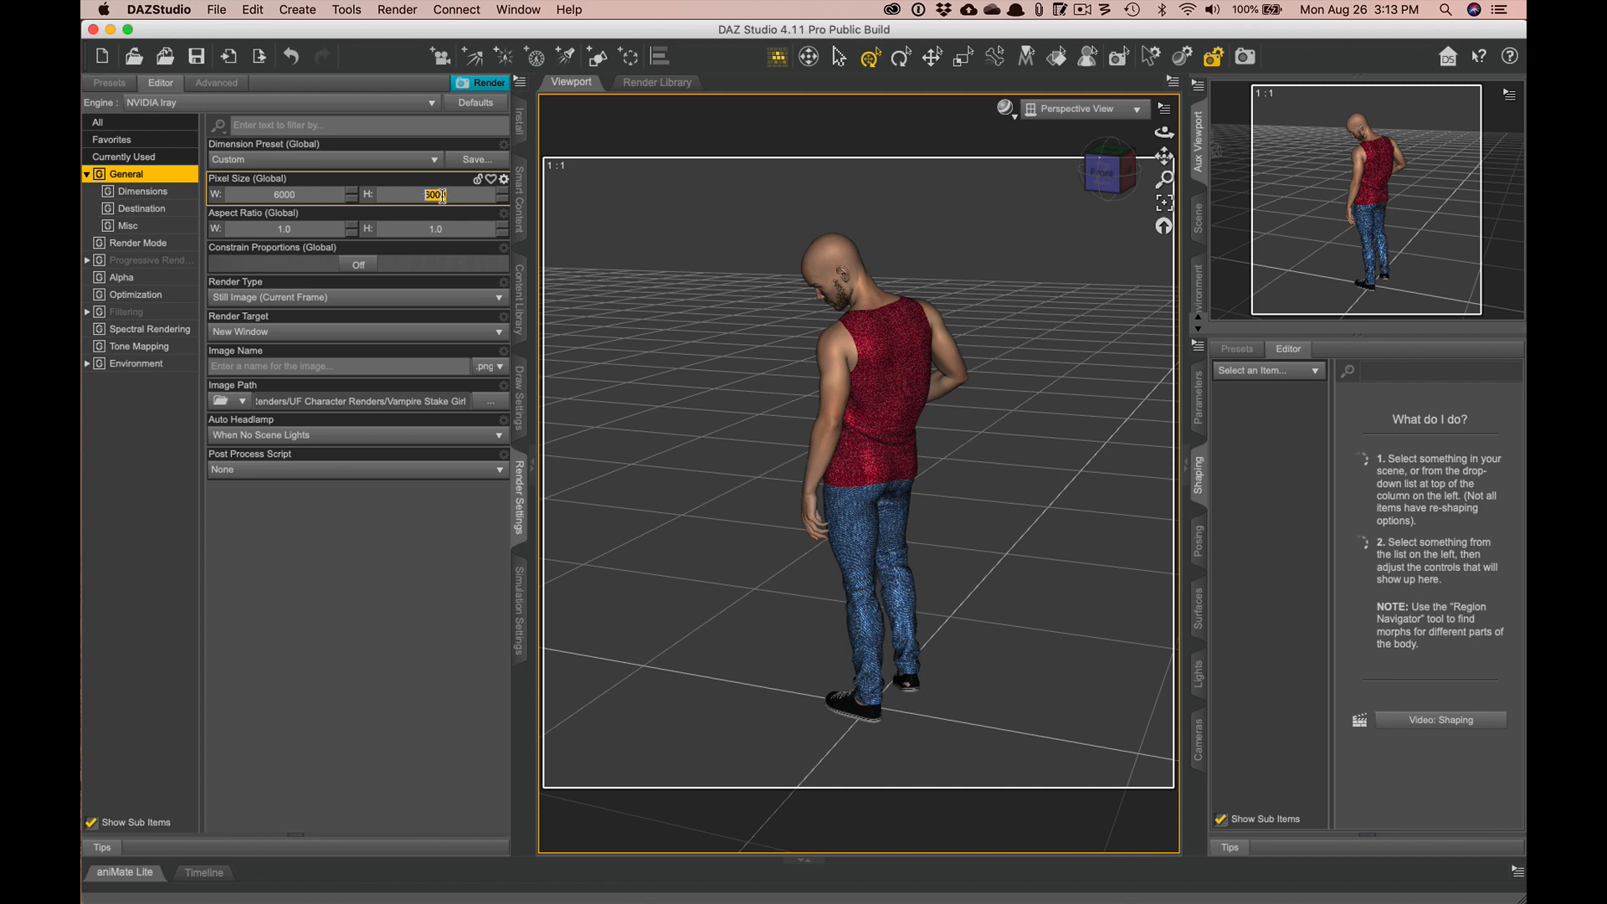
# - Turn Constrain Proportions back on and enter a pixel size of 5000 wide and 7500 high
pyautogui.click(362, 267)
pyautogui.click(357, 266)
pyautogui.moveTo(297, 195); pyautogui.dragTo(84, 186)
pyautogui.write('5000')
pyautogui.press('Return')
pyautogui.press('Tab')
pyautogui.write('750')
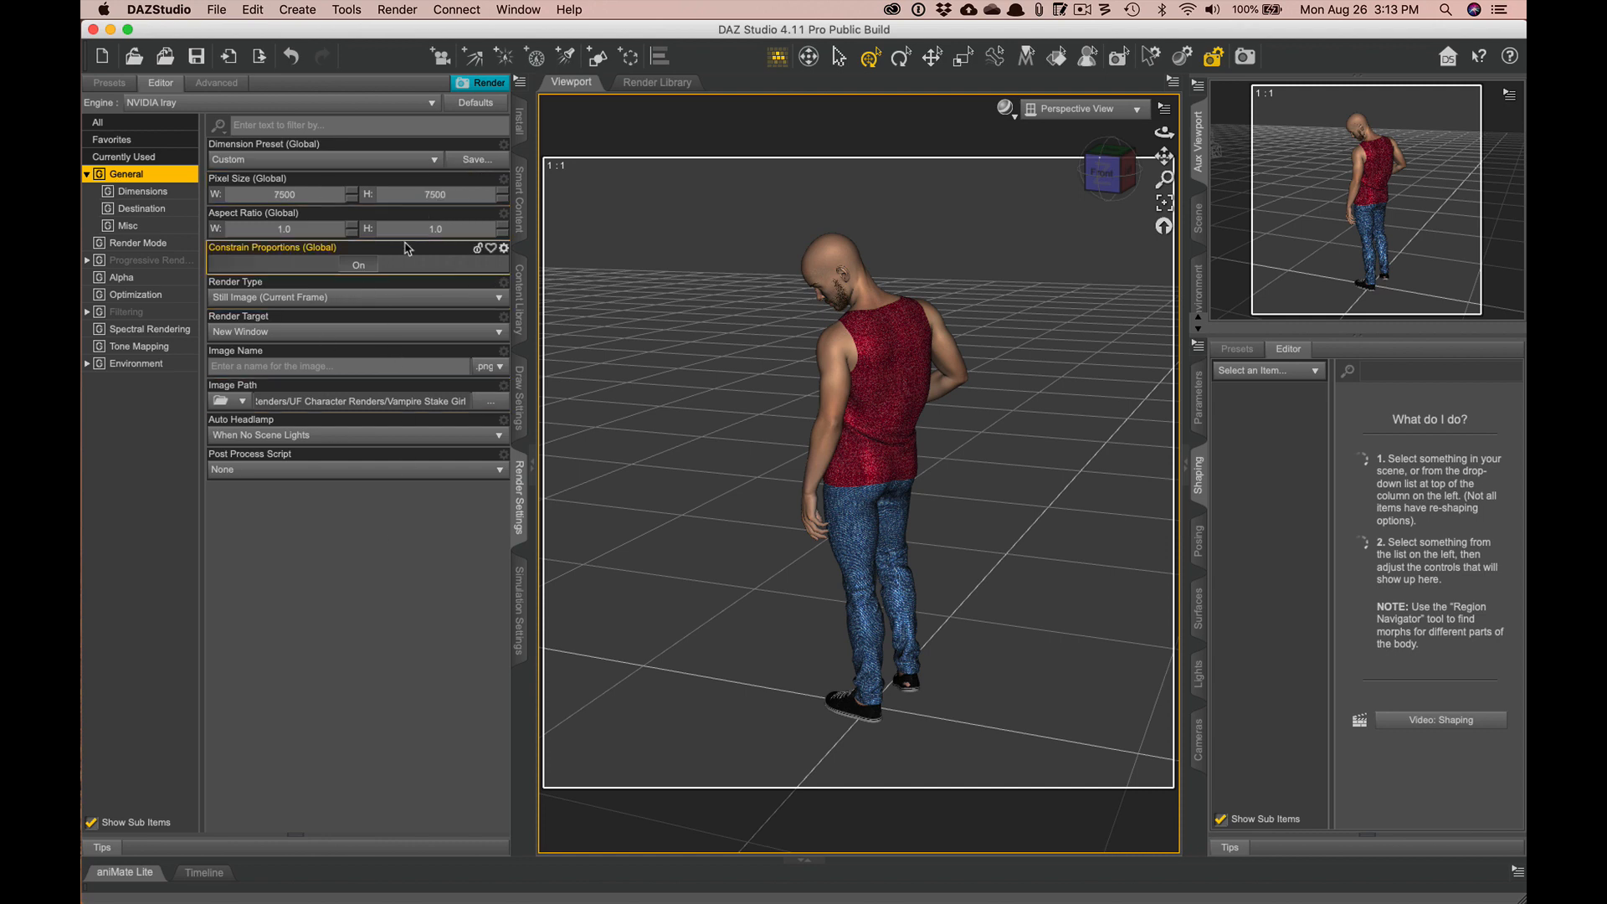
# - Set the render aspect ratio to 6 wide by 9 high
pyautogui.moveTo(314, 229); pyautogui.dragTo(125, 234)
pyautogui.write('6')
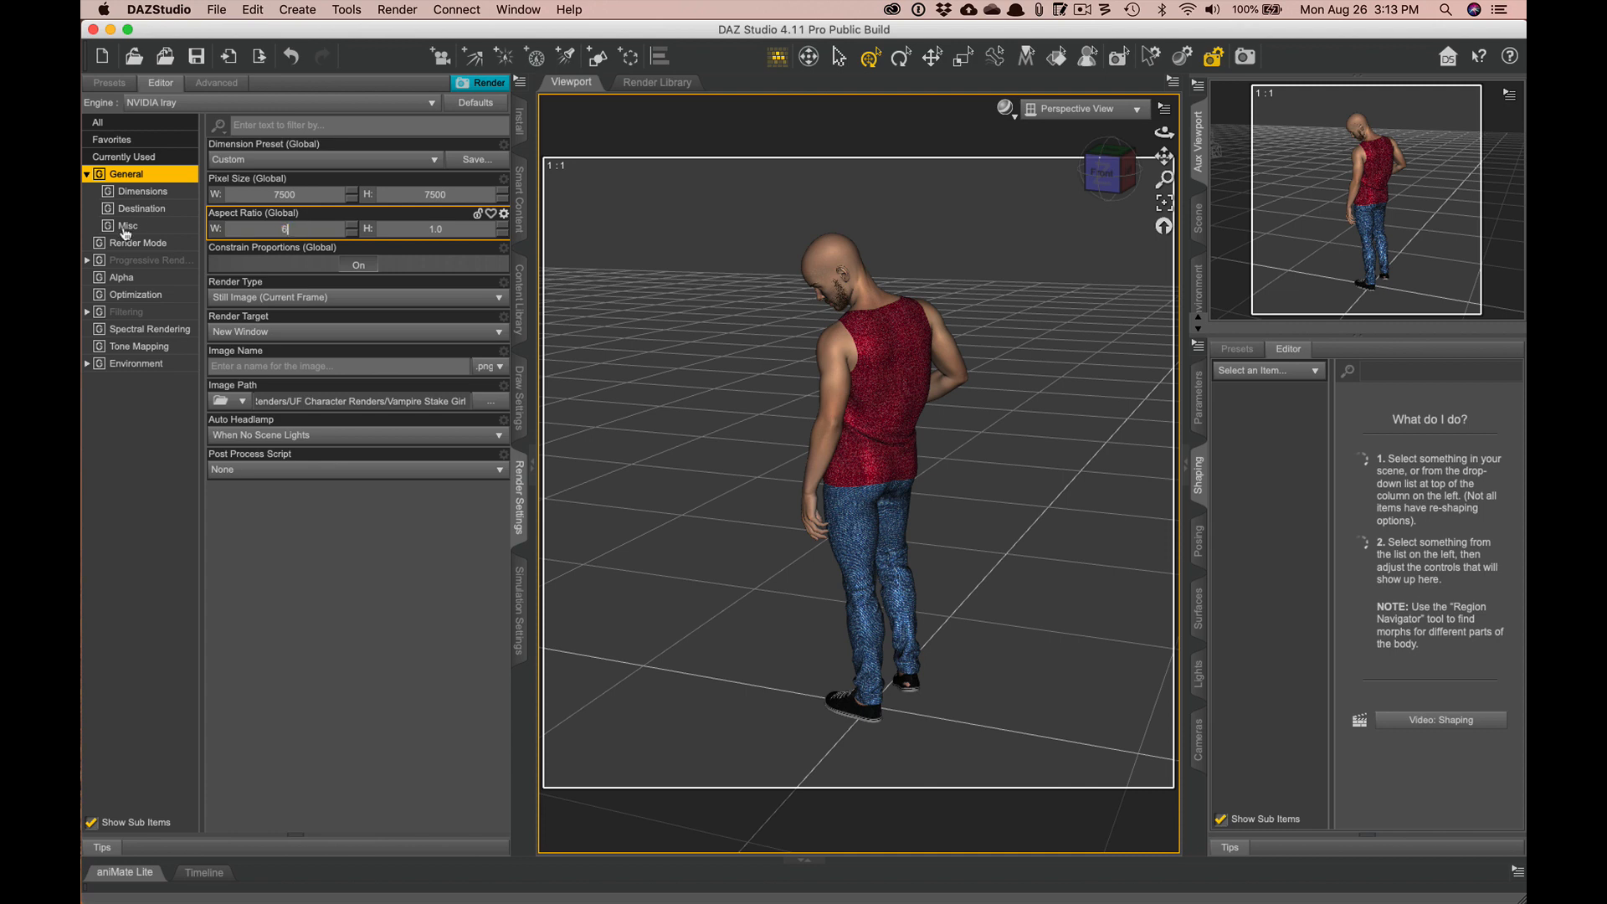
pyautogui.press('Tab')
pyautogui.write('9')
pyautogui.press('Return')
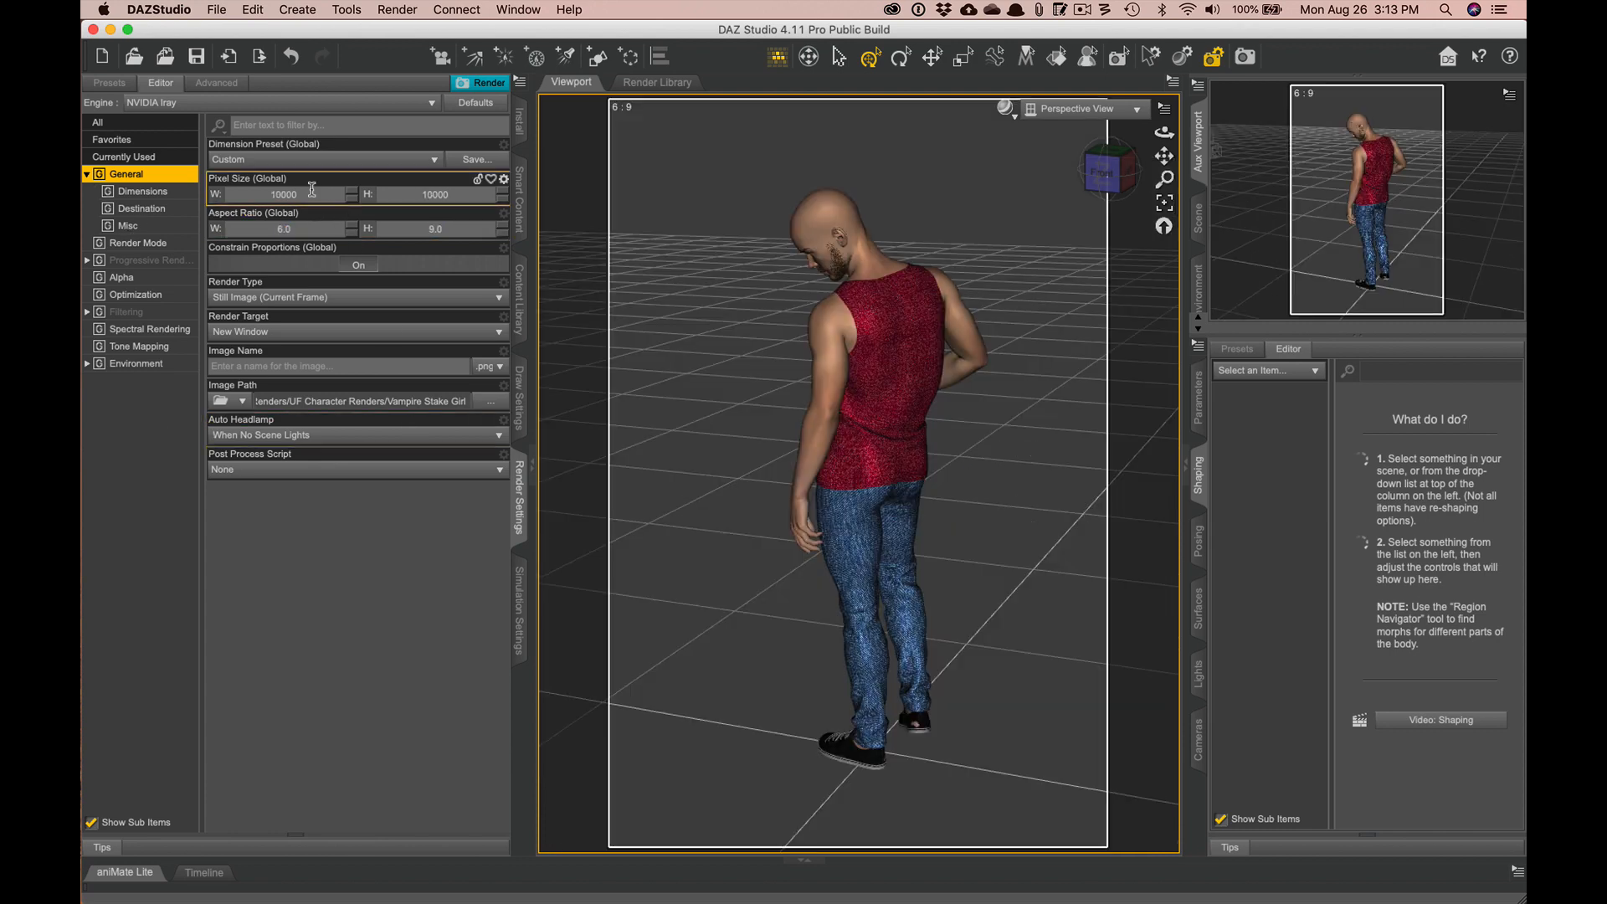
# - Set the render's pixel width to 5000 at the 6:9 aspect ratio
pyautogui.moveTo(314, 192); pyautogui.dragTo(133, 196)
pyautogui.write('5000')
pyautogui.press('Return')
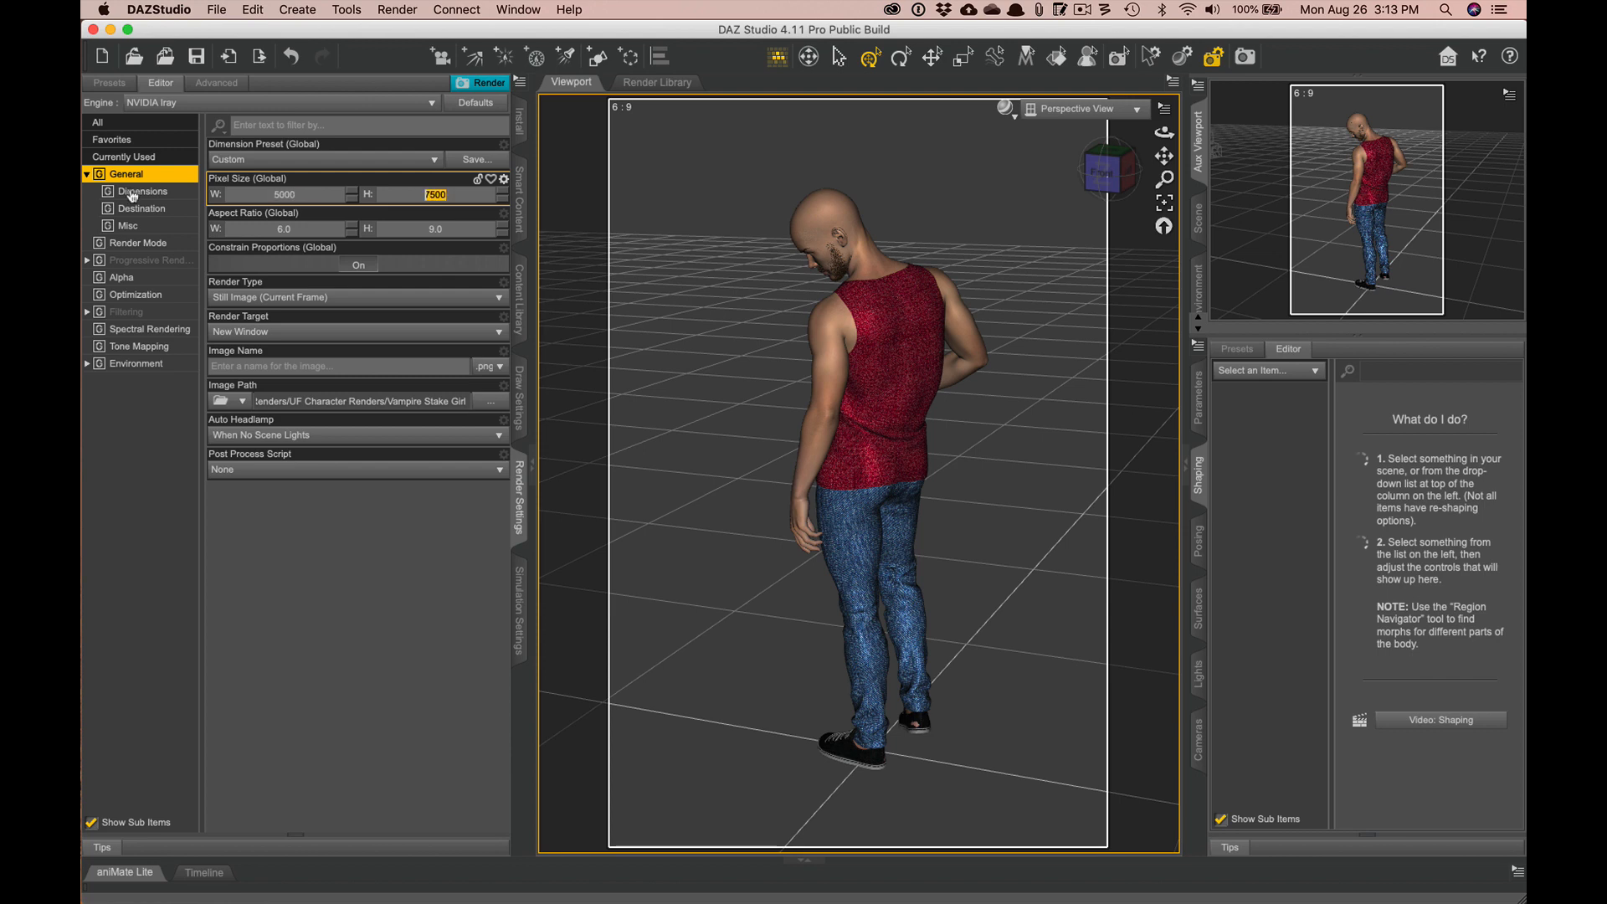
# - Look over the Render Type options, keep Still Image (Current Frame), and activate the Image Name field
pyautogui.click(276, 297)
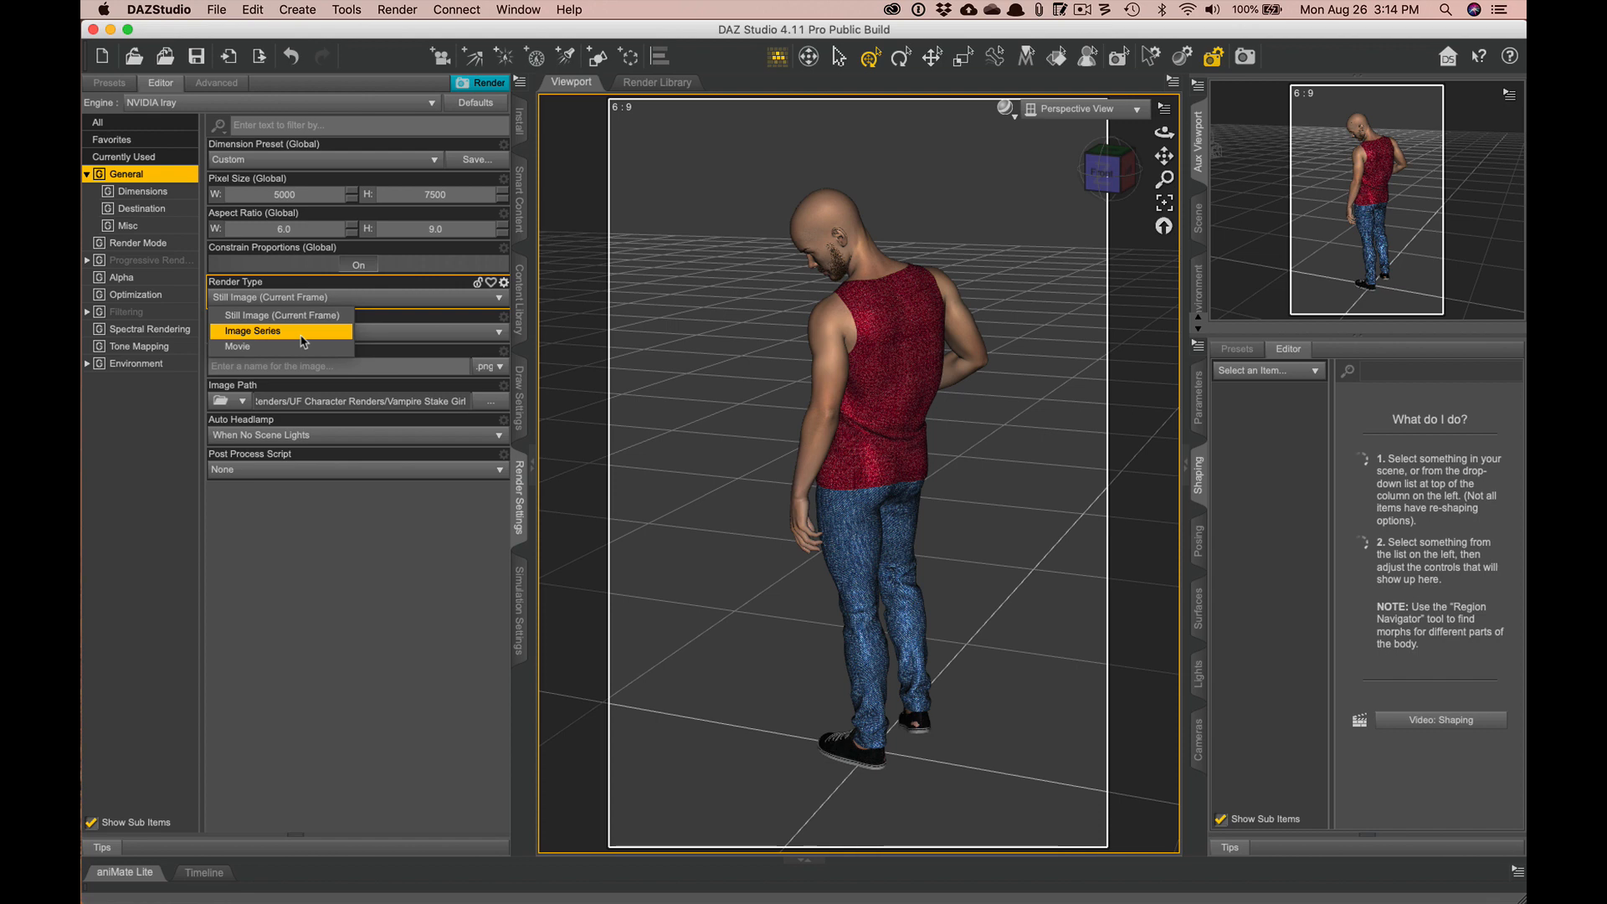
pyautogui.click(287, 367)
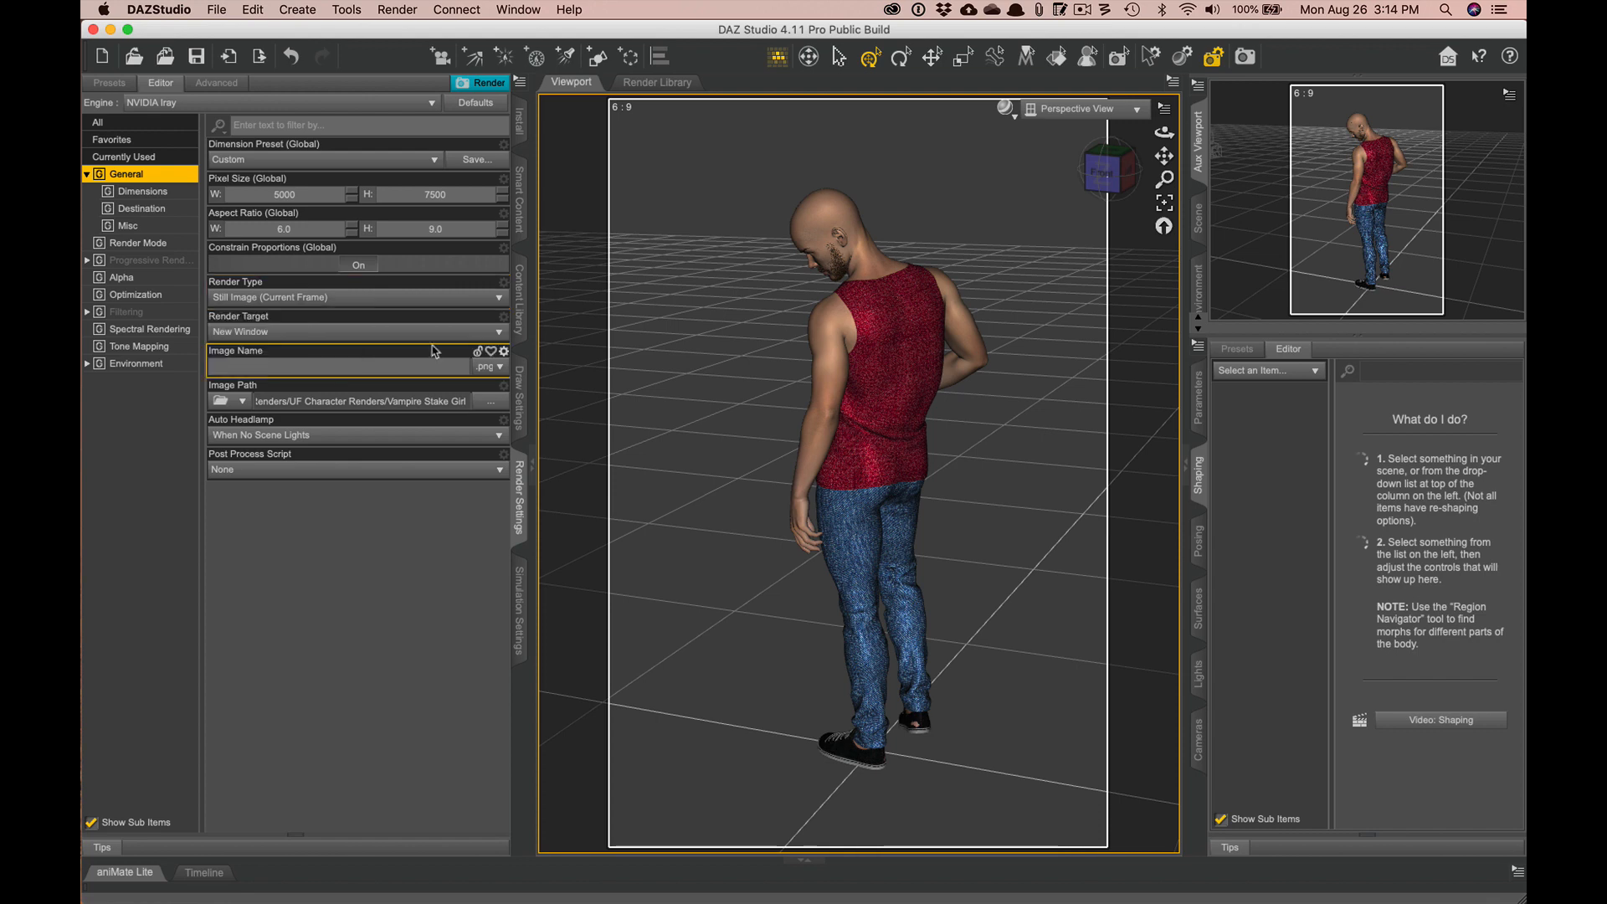
# - Review the image format options, keep .png, and activate the Image Name field
pyautogui.click(489, 366)
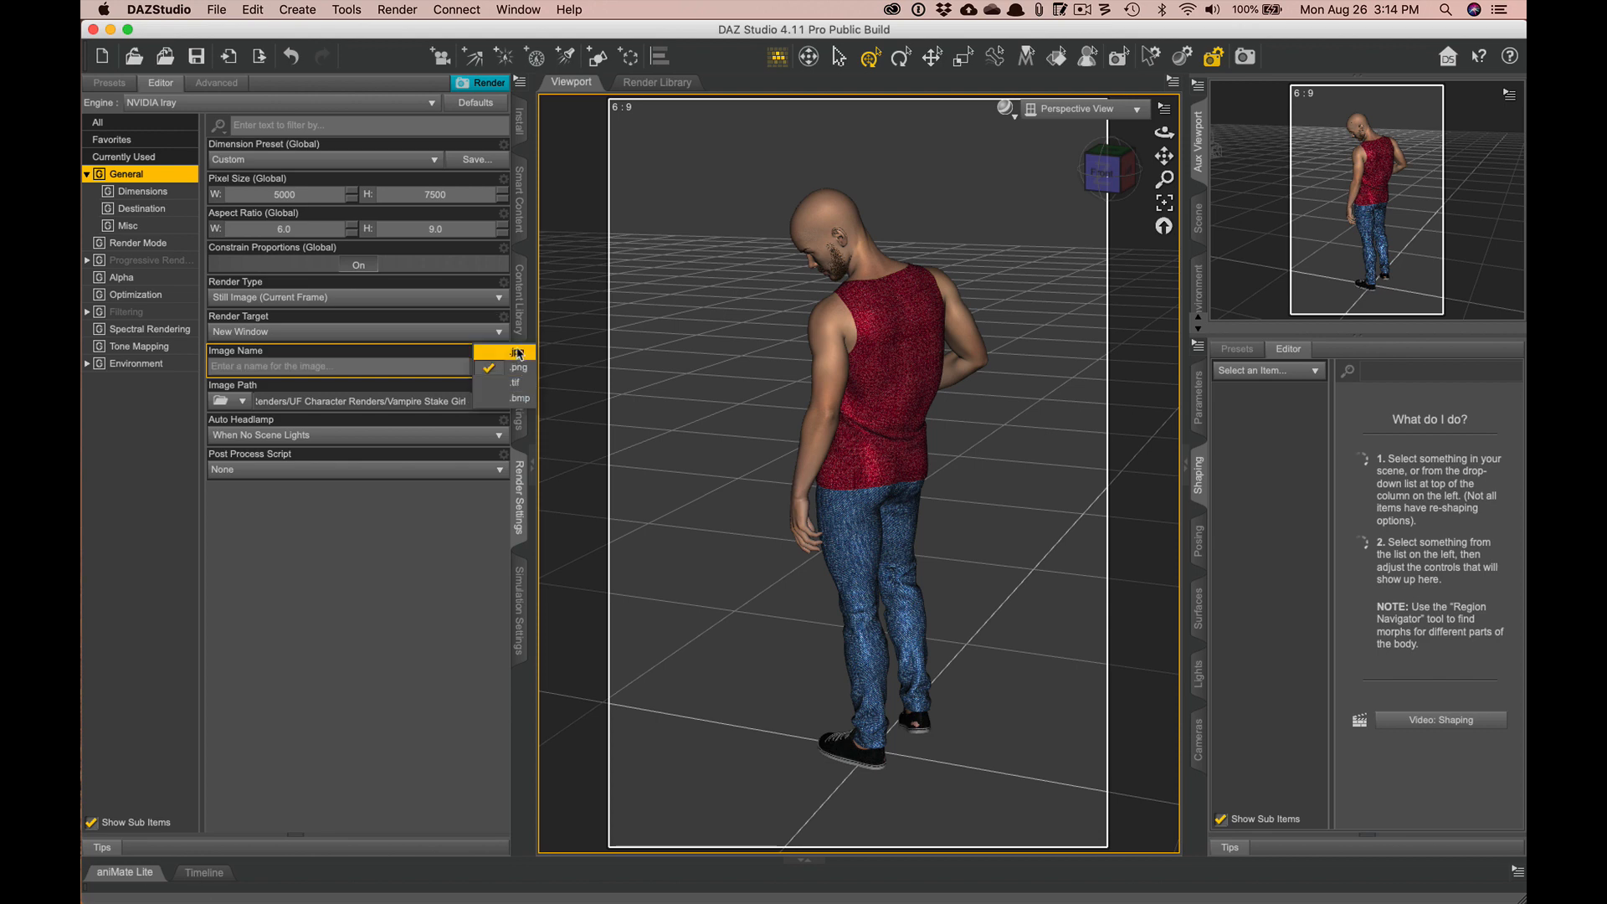
pyautogui.click(517, 366)
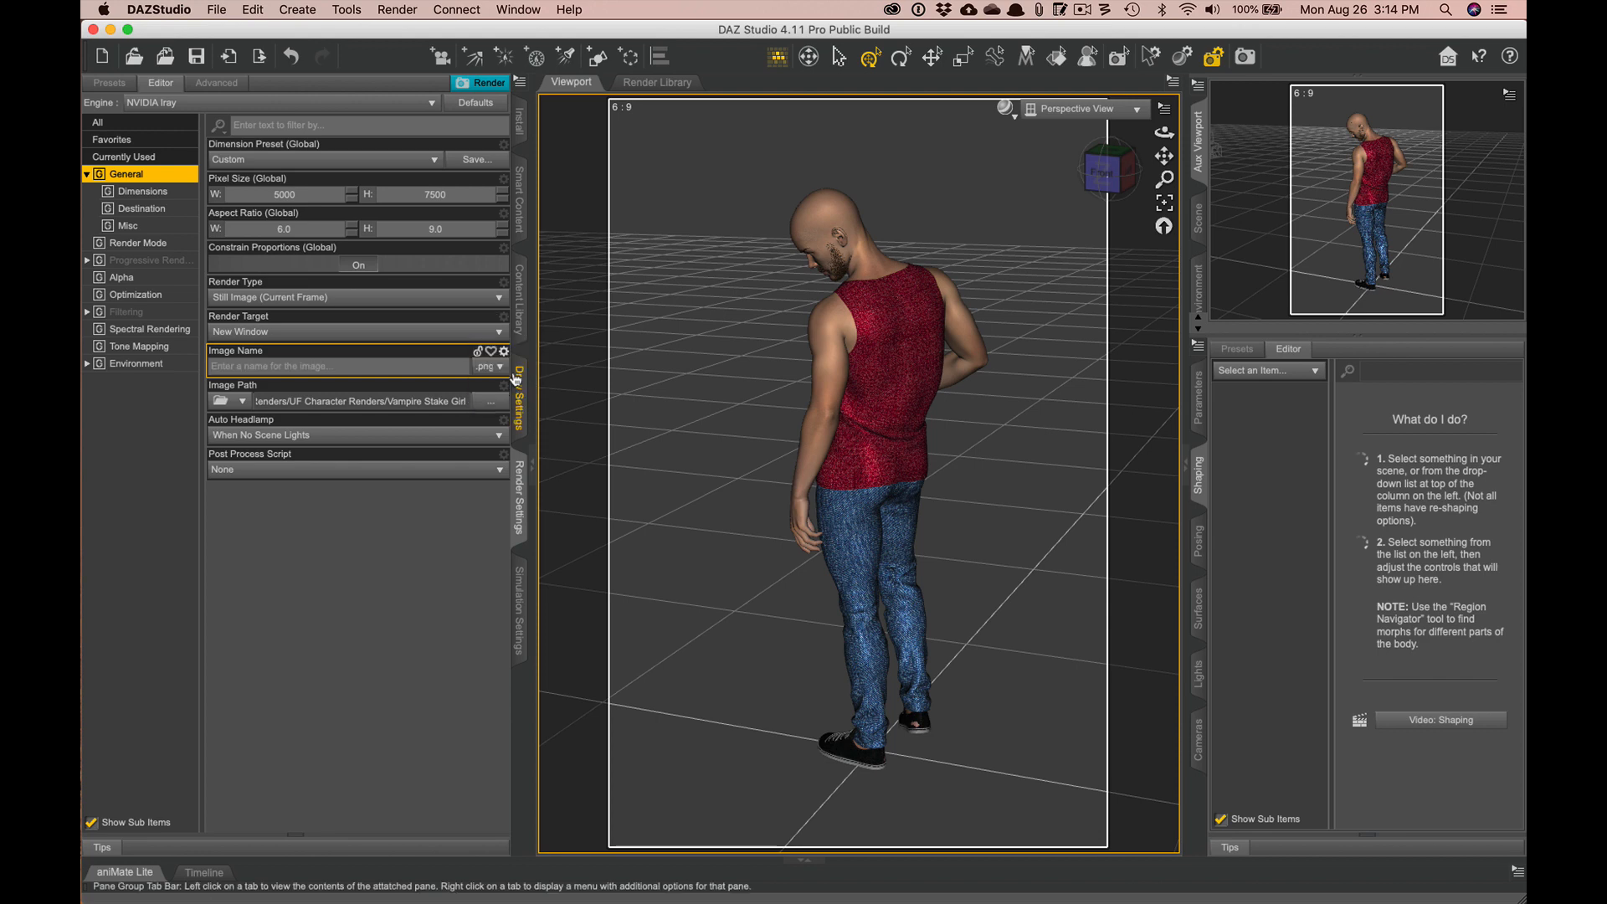
pyautogui.click(331, 368)
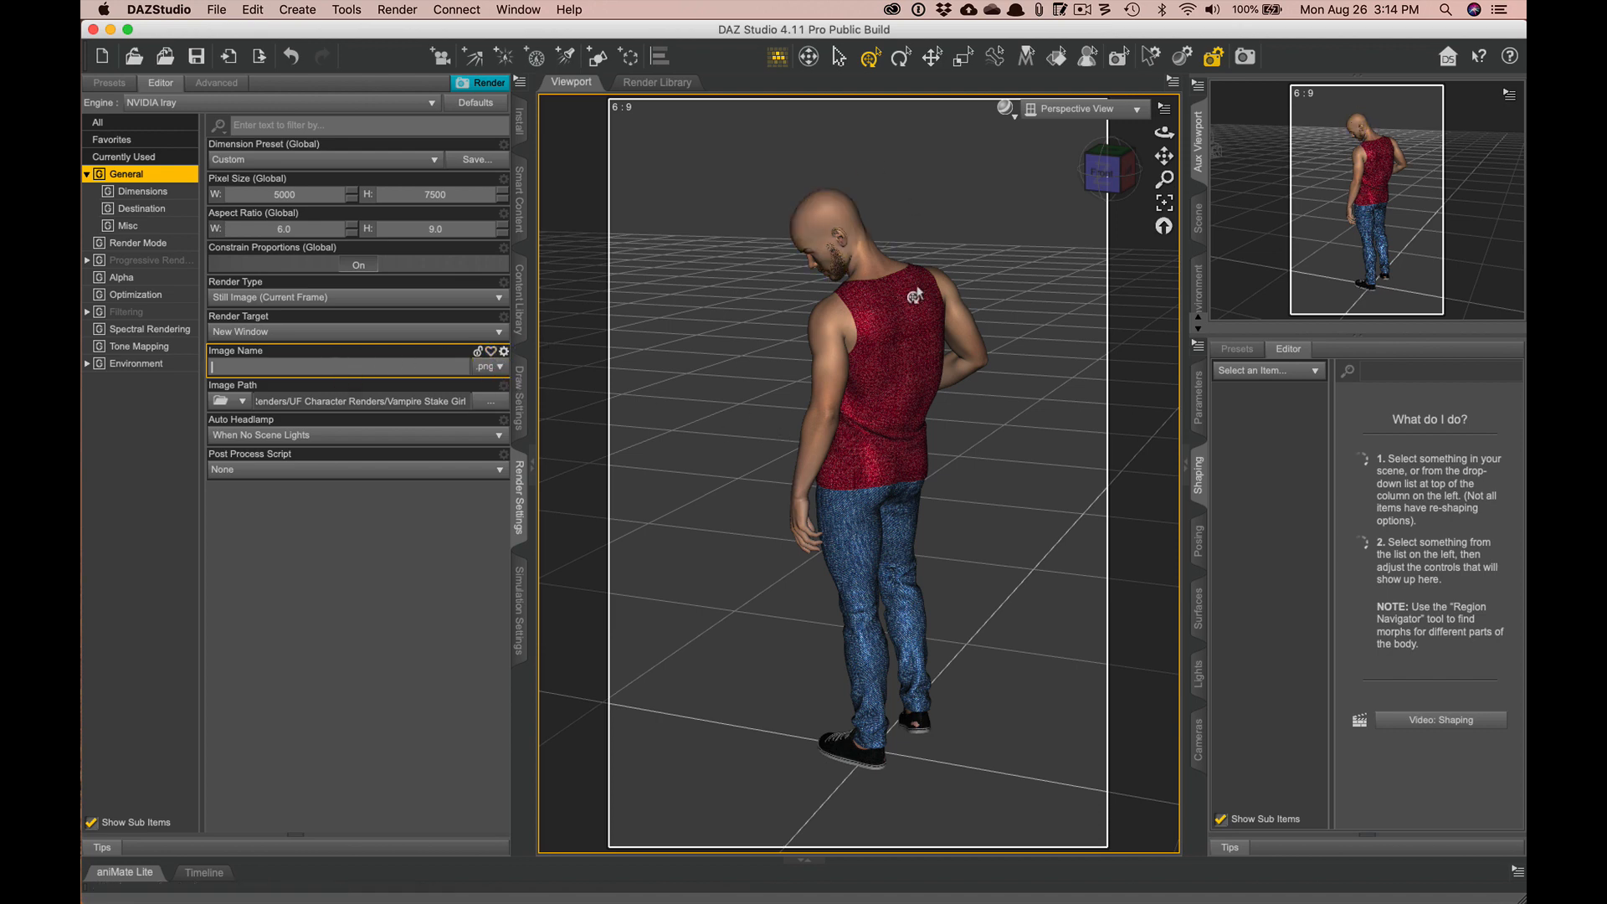
# - Switch the viewport to the NVIDIA Iray preview and turn off Draw Ground in the Environment render settings
pyautogui.click(1005, 112)
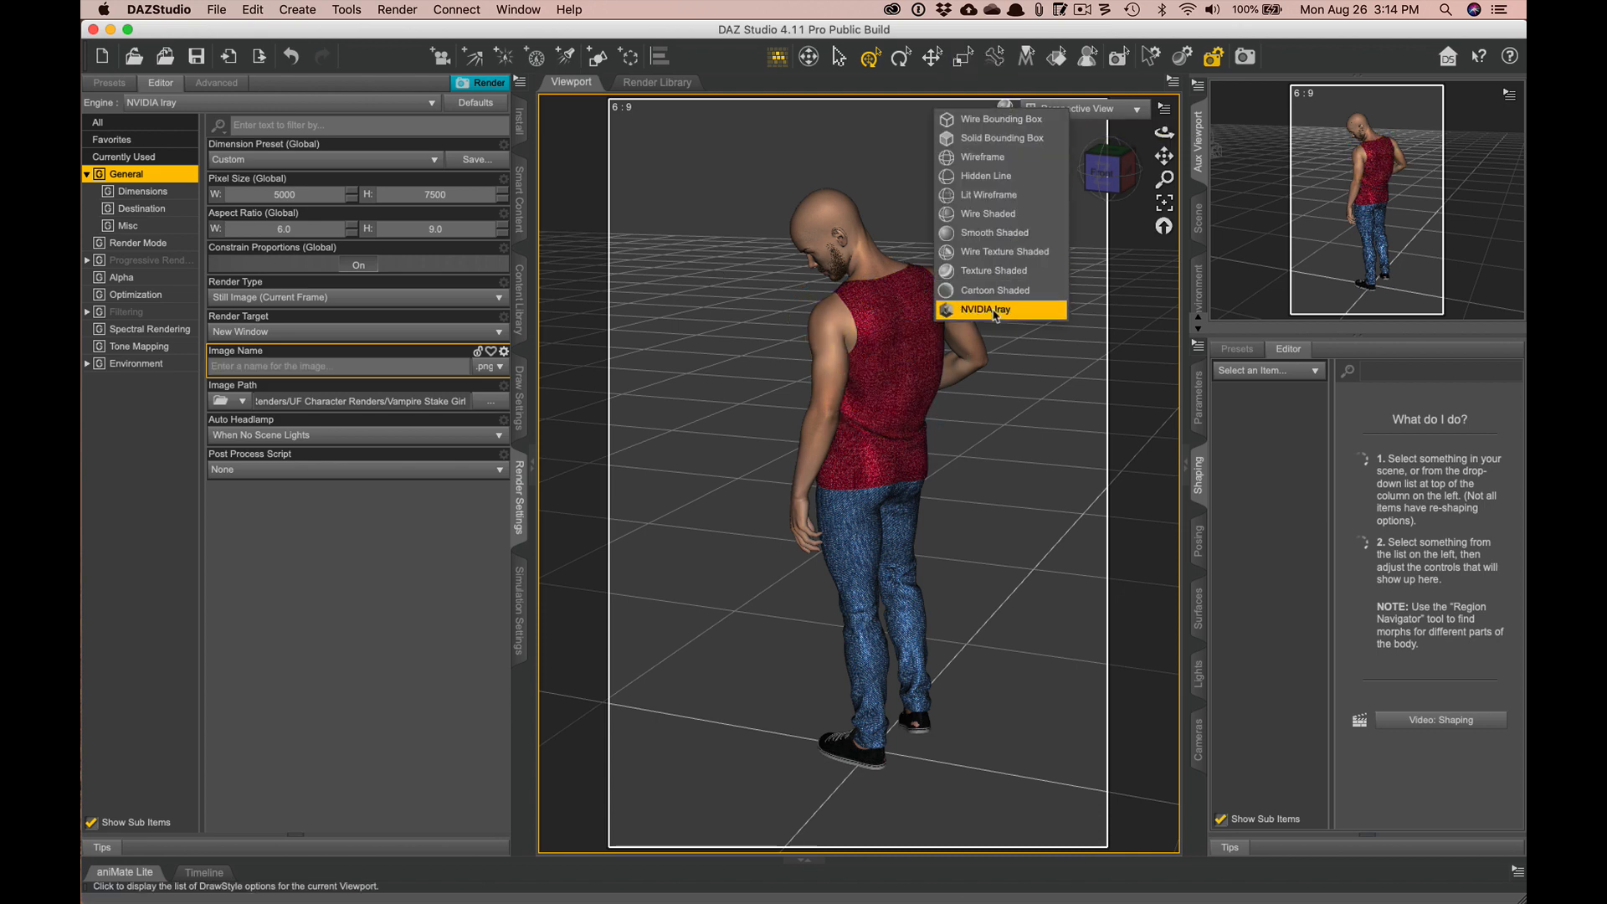
pyautogui.click(995, 312)
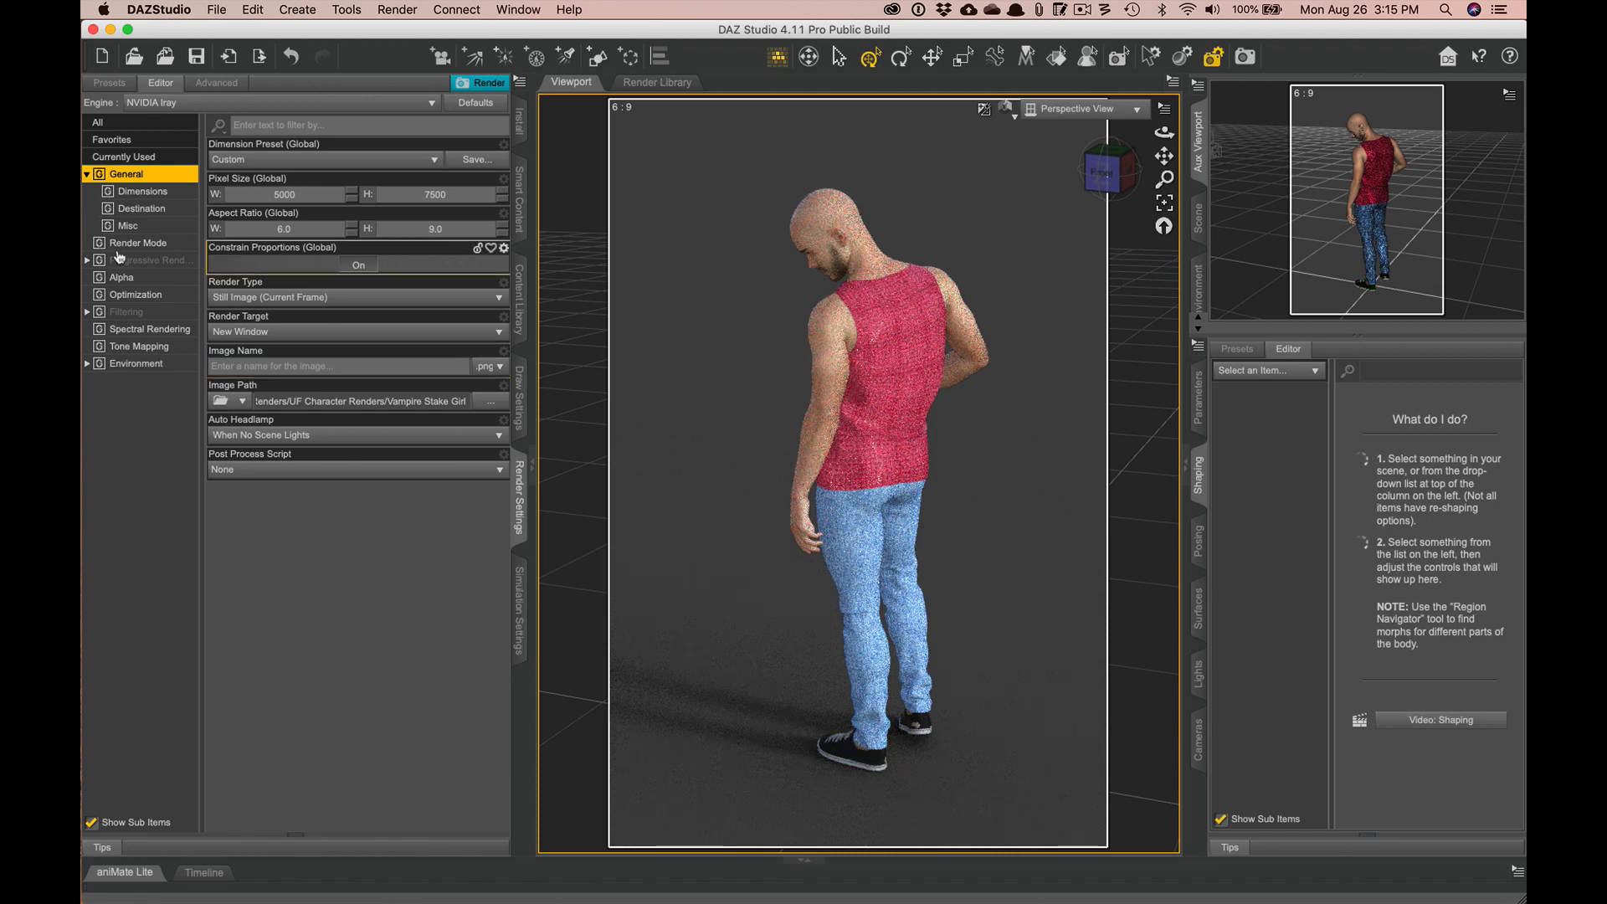
pyautogui.click(140, 366)
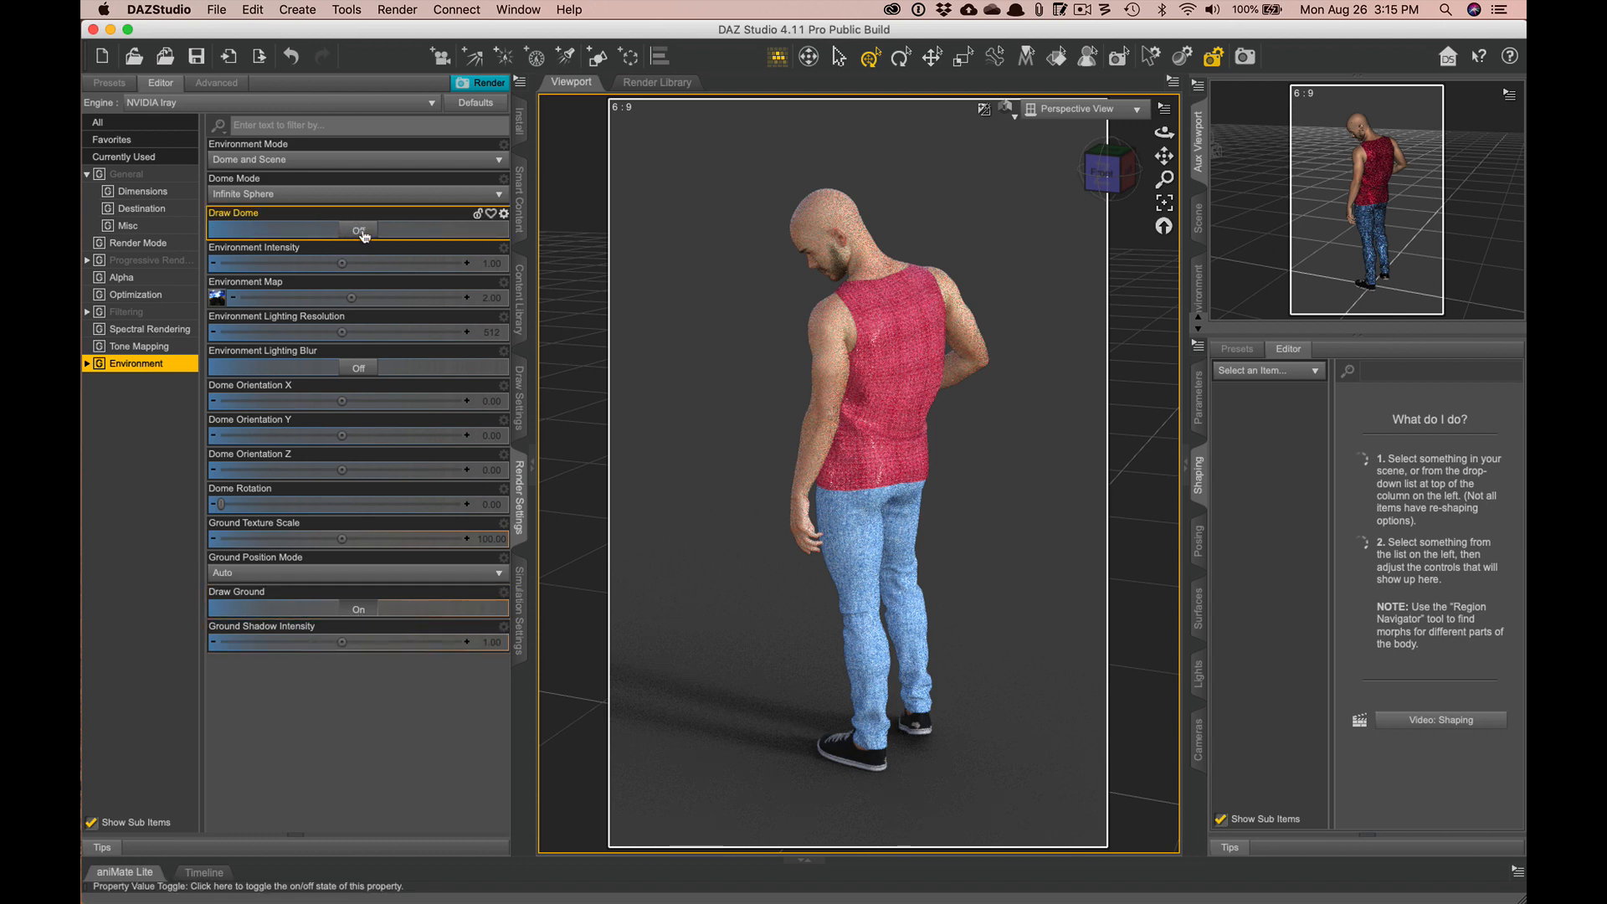
pyautogui.click(359, 610)
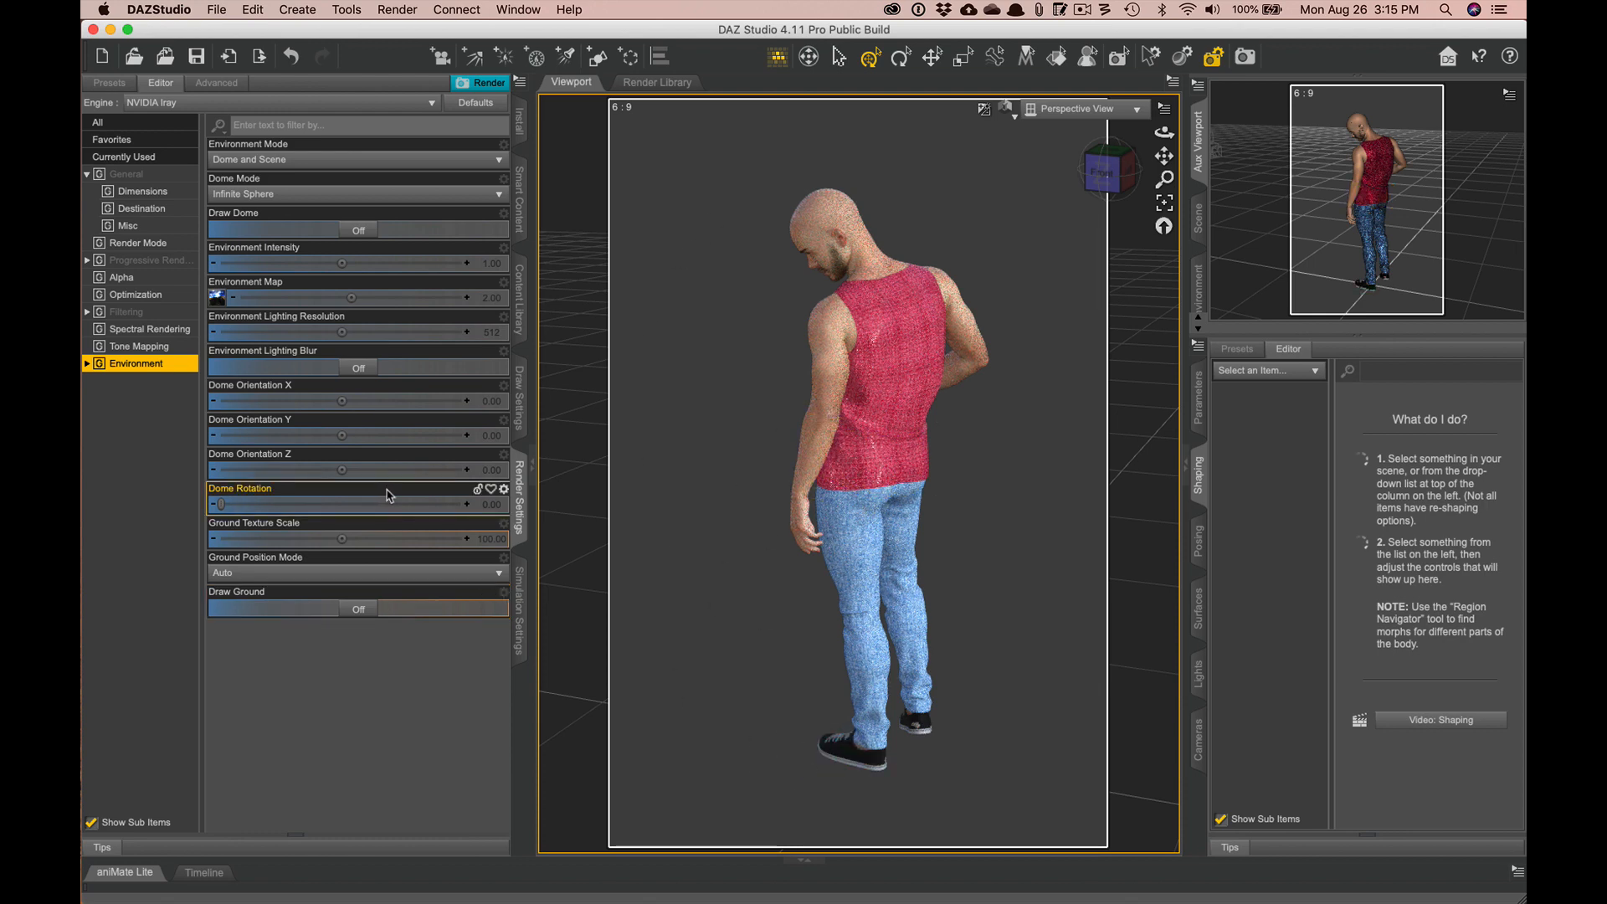
# - Preview the environment map with Draw Dome and Draw Ground turned on, and switch both off again
pyautogui.click(356, 229)
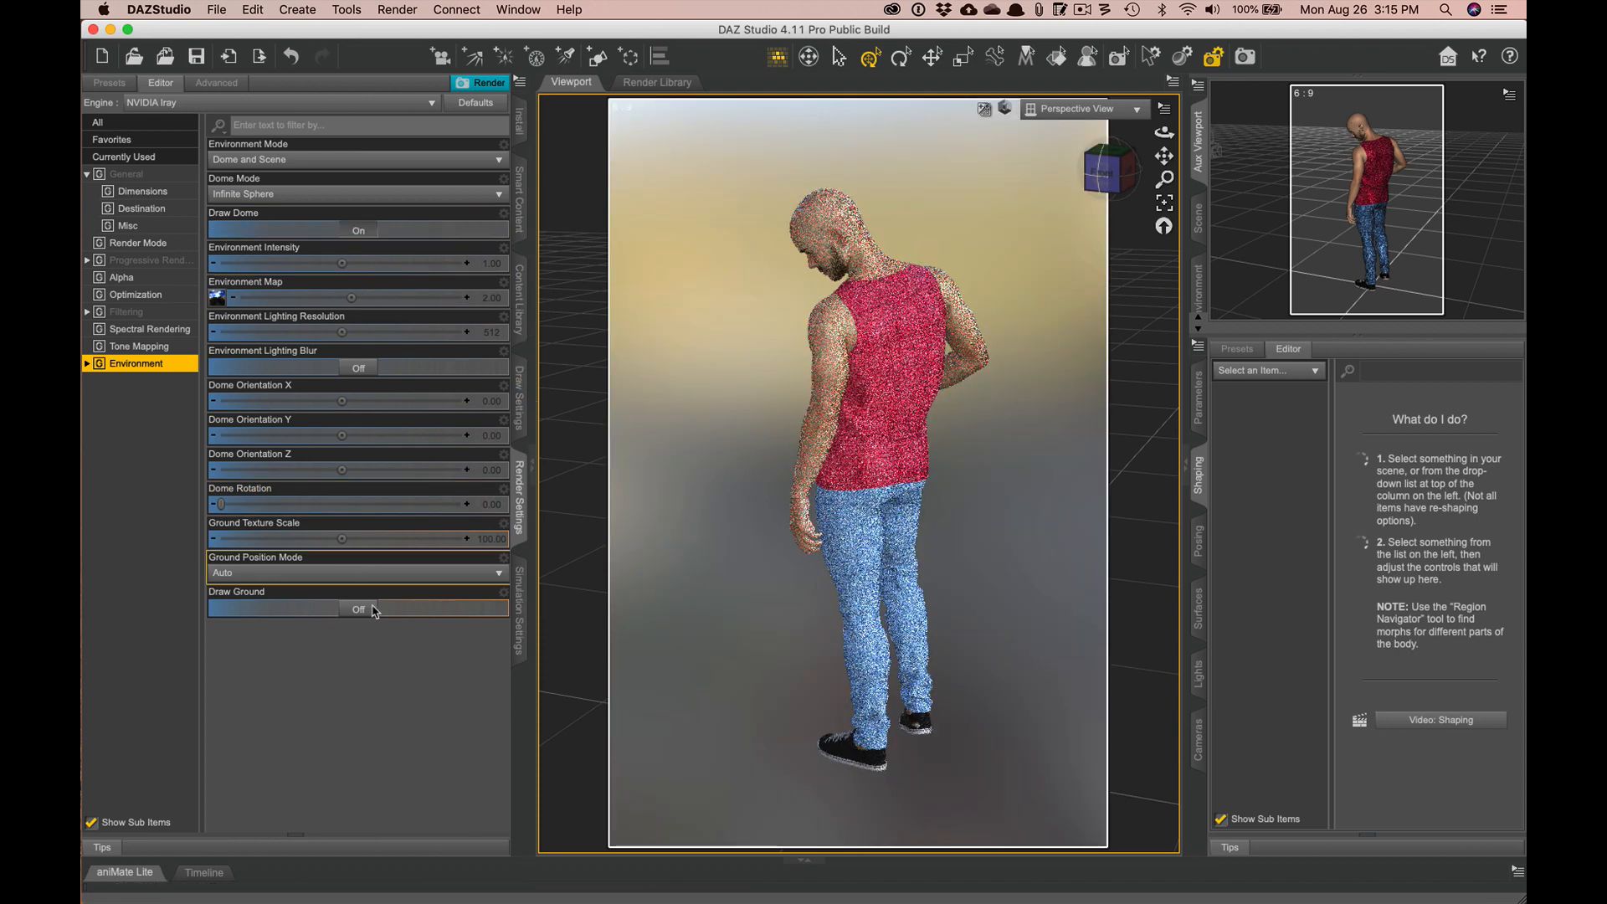
pyautogui.moveTo(217, 300)
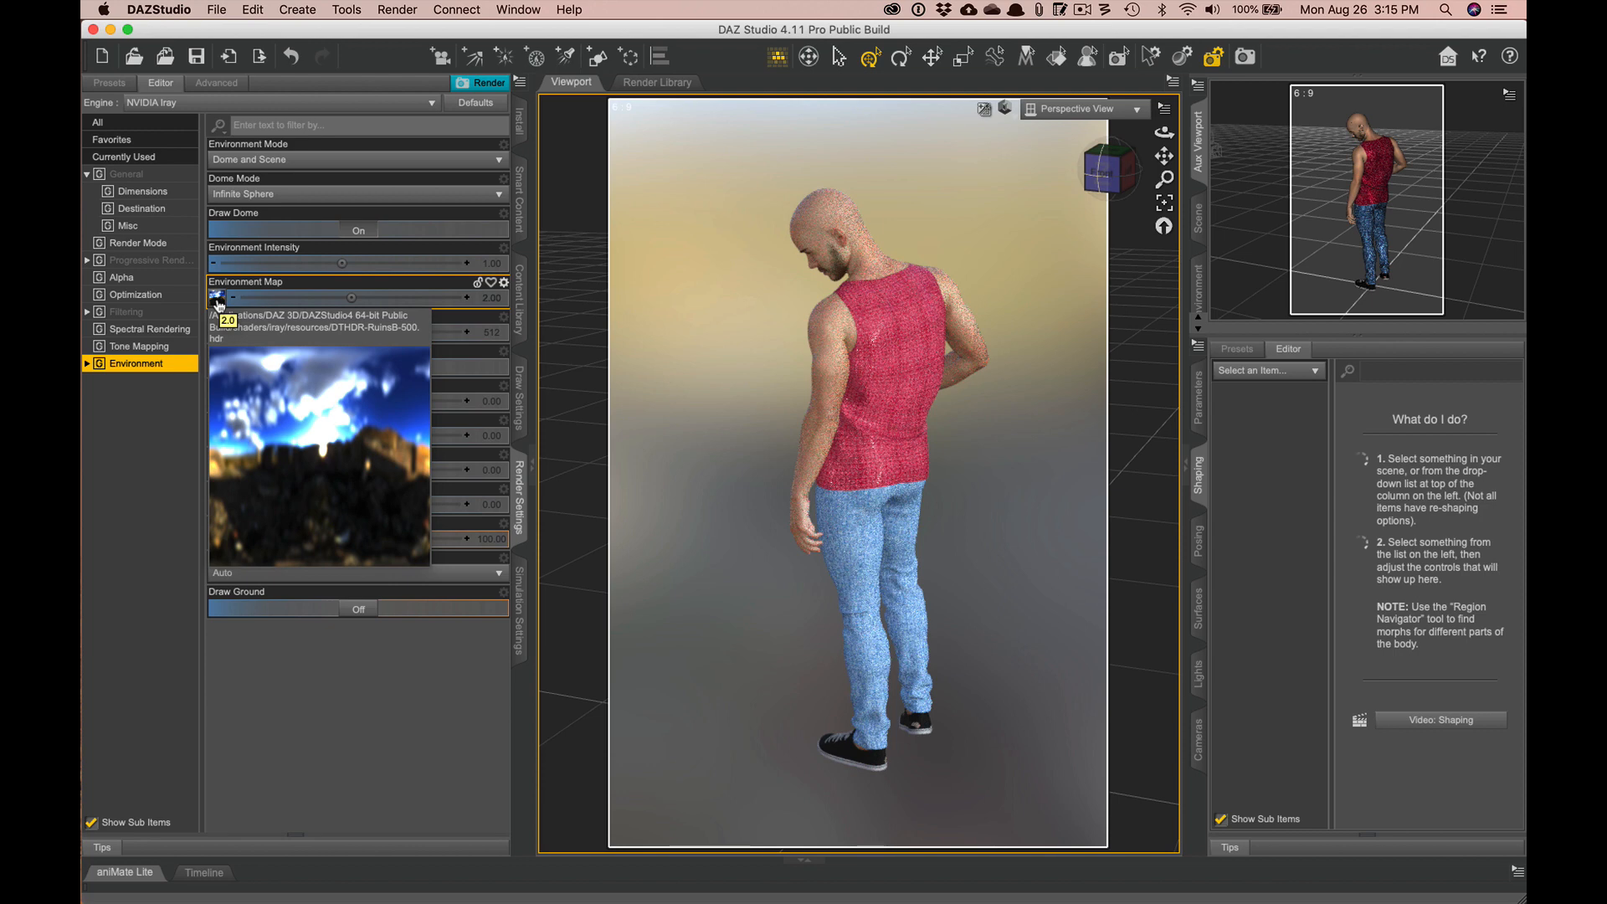
pyautogui.click(356, 610)
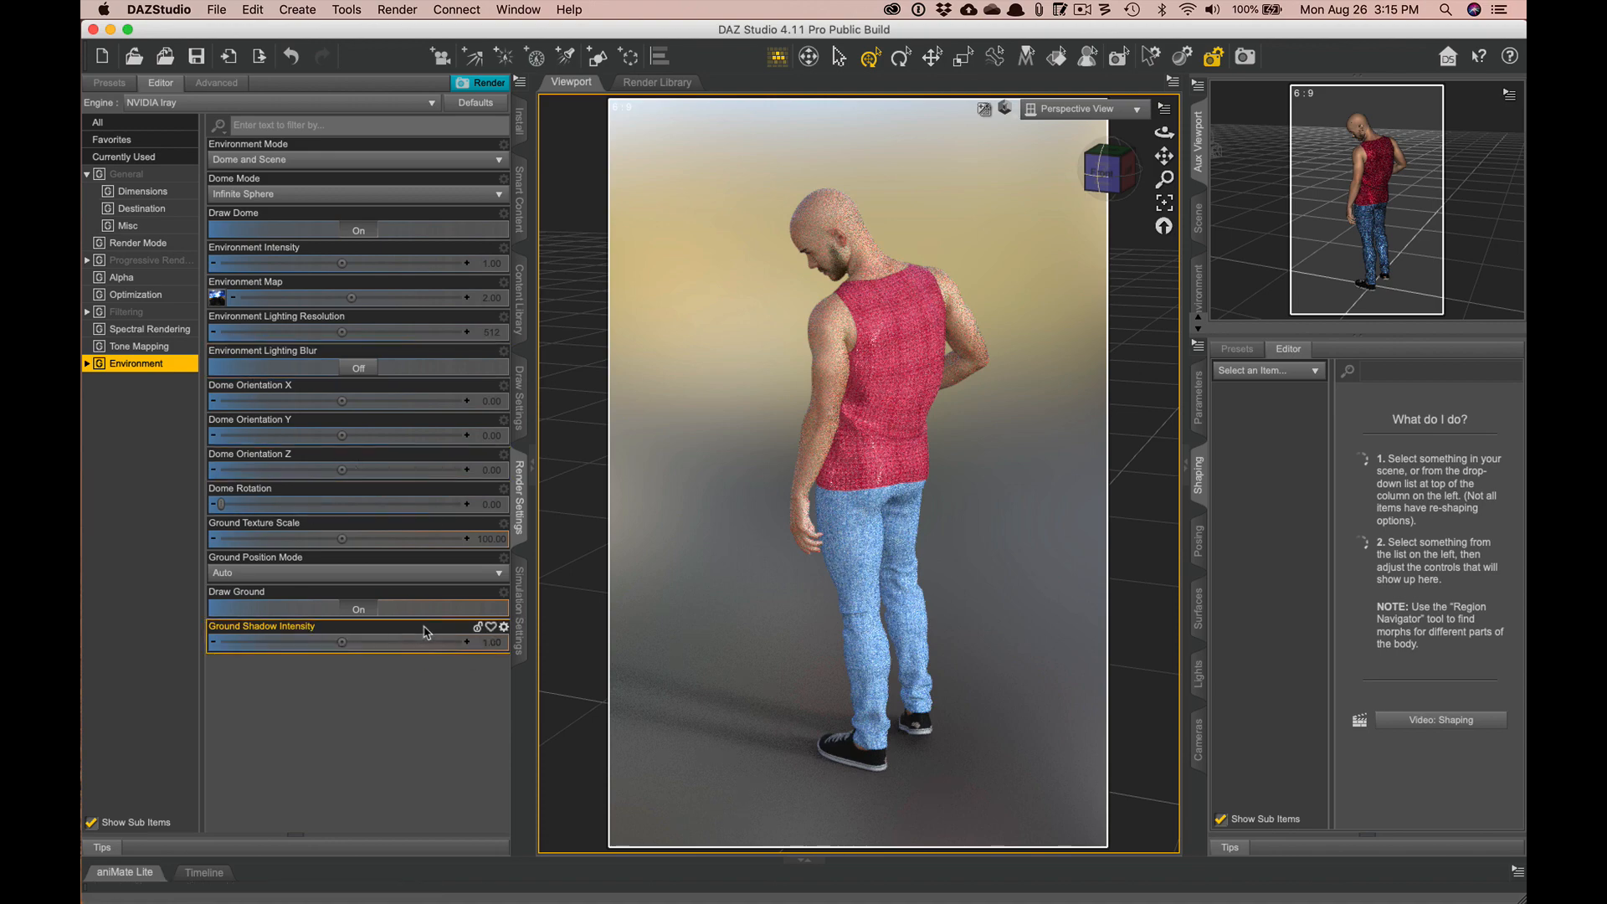
pyautogui.click(358, 610)
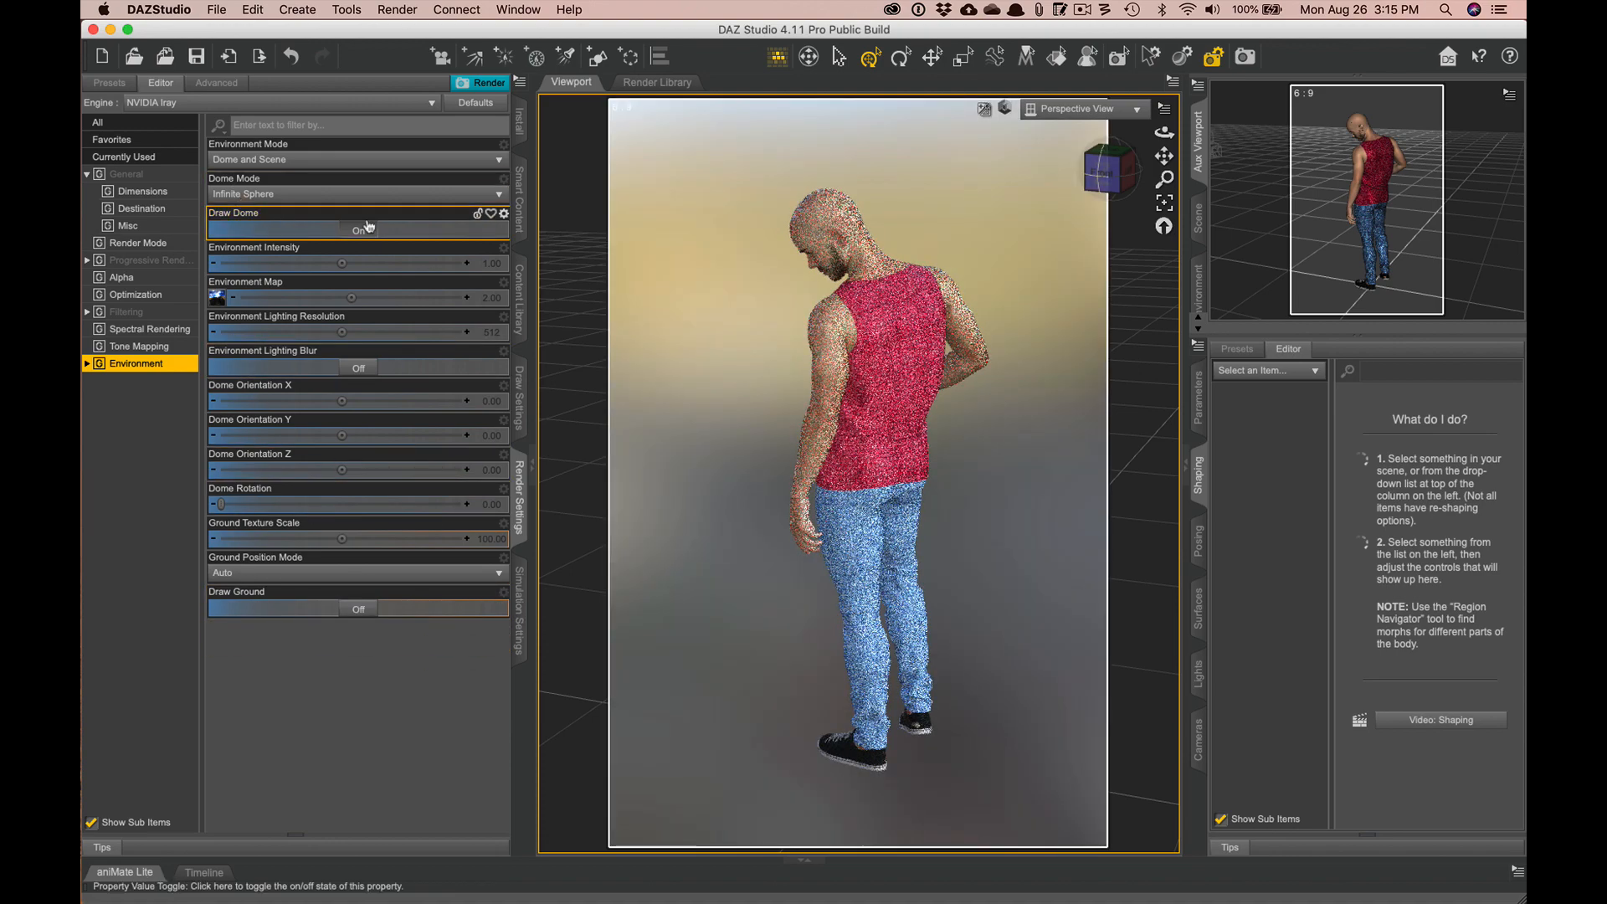
pyautogui.click(358, 231)
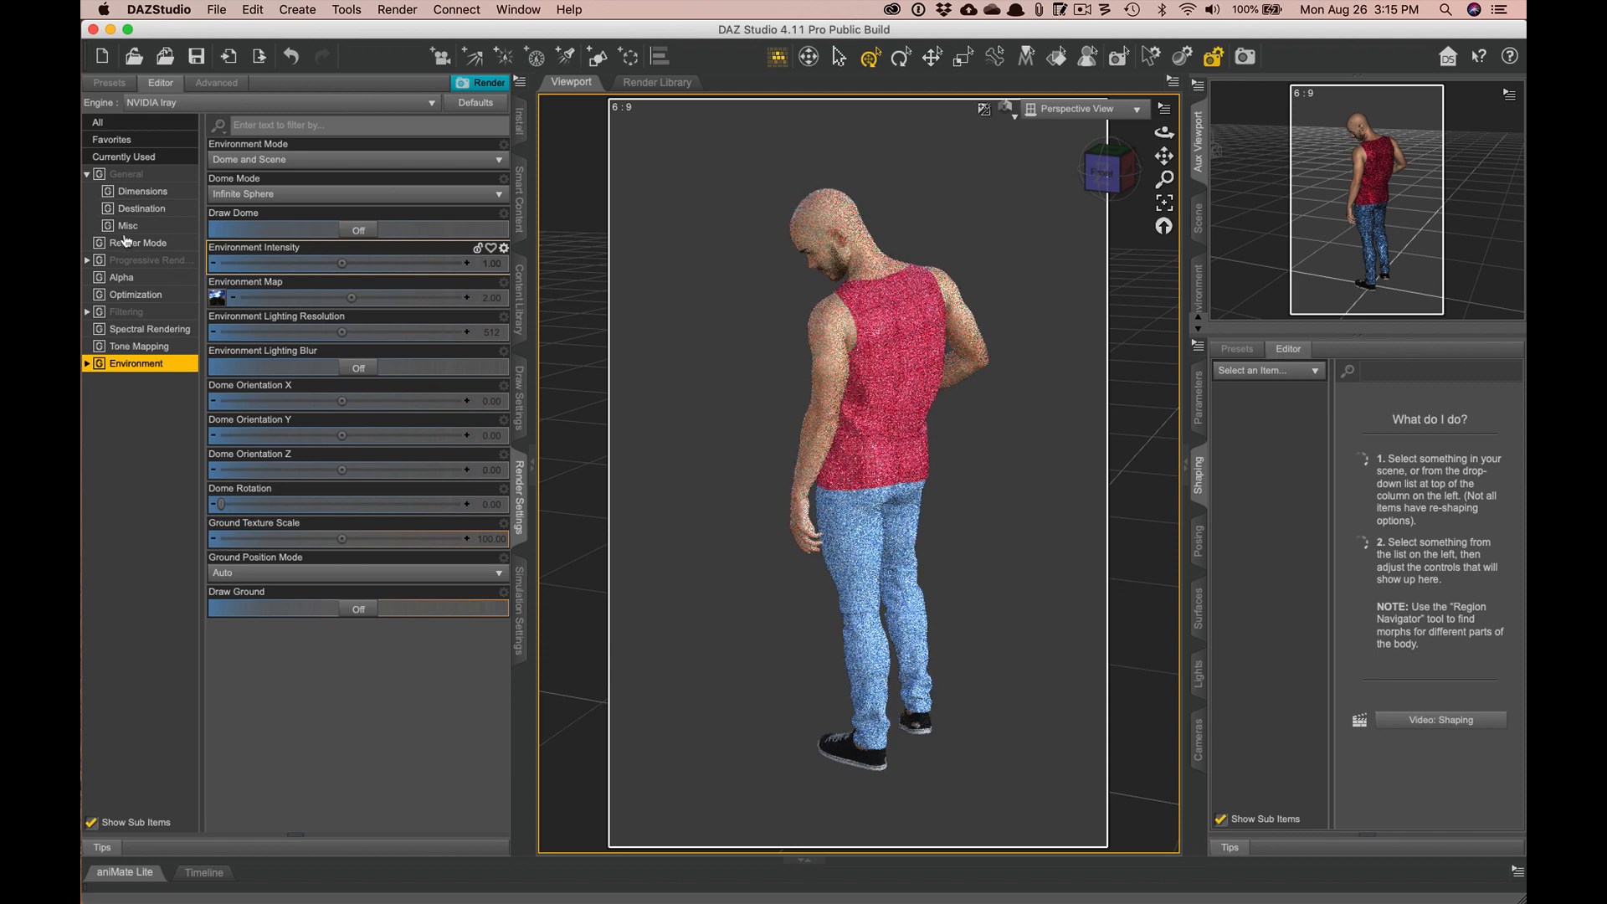
# - Return to the General render settings and set the viewport draw style back to Texture Shaded
pyautogui.click(135, 176)
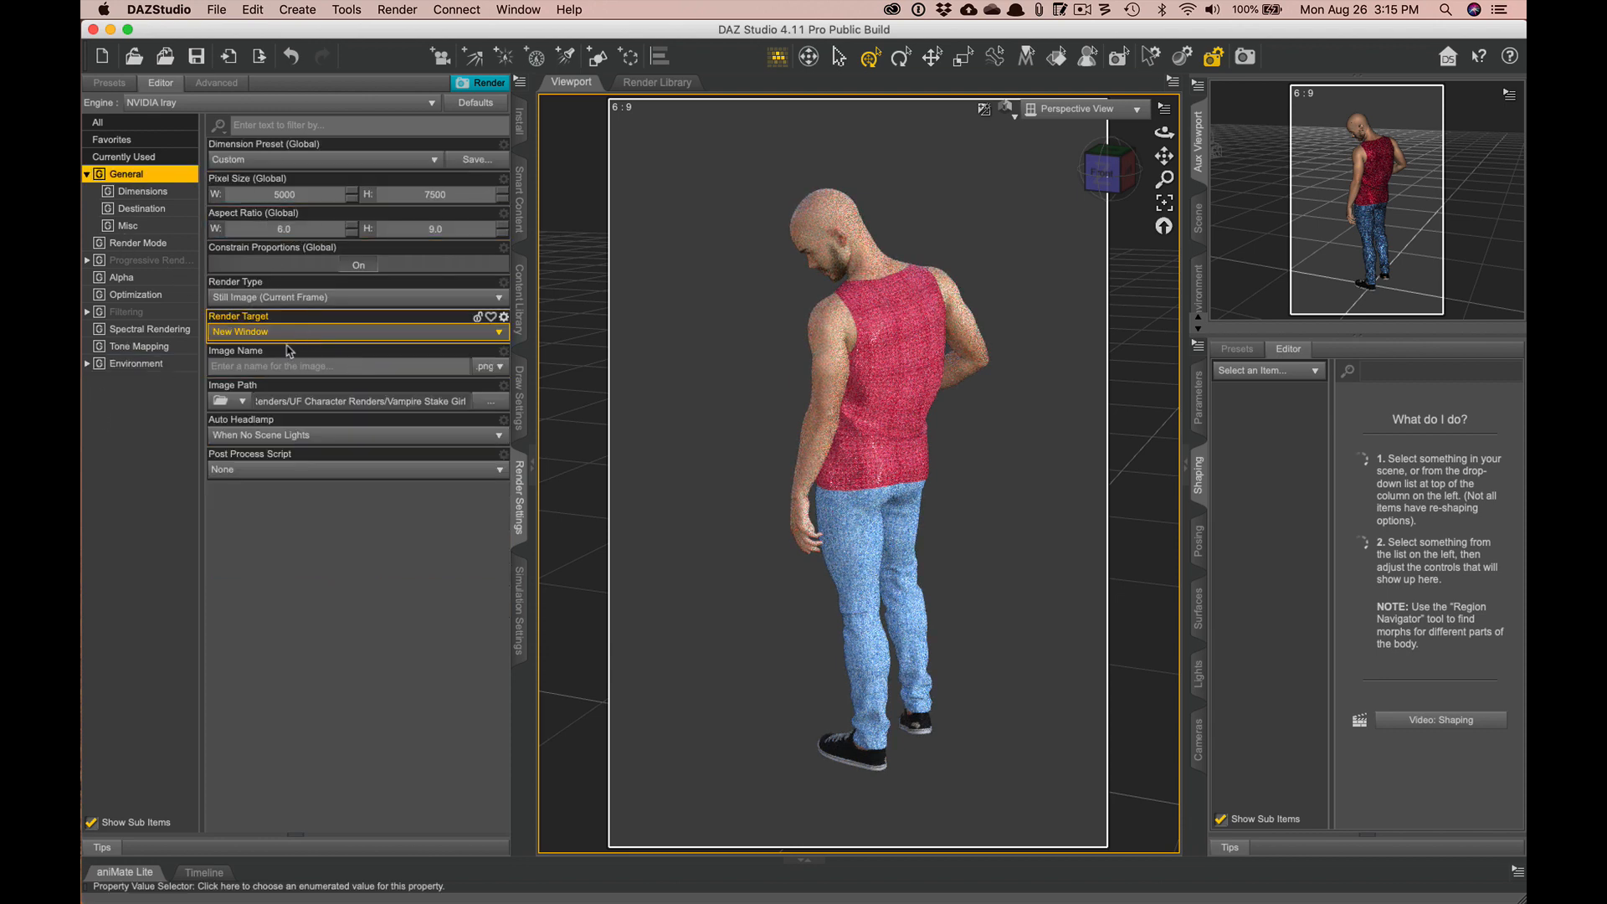
pyautogui.click(292, 364)
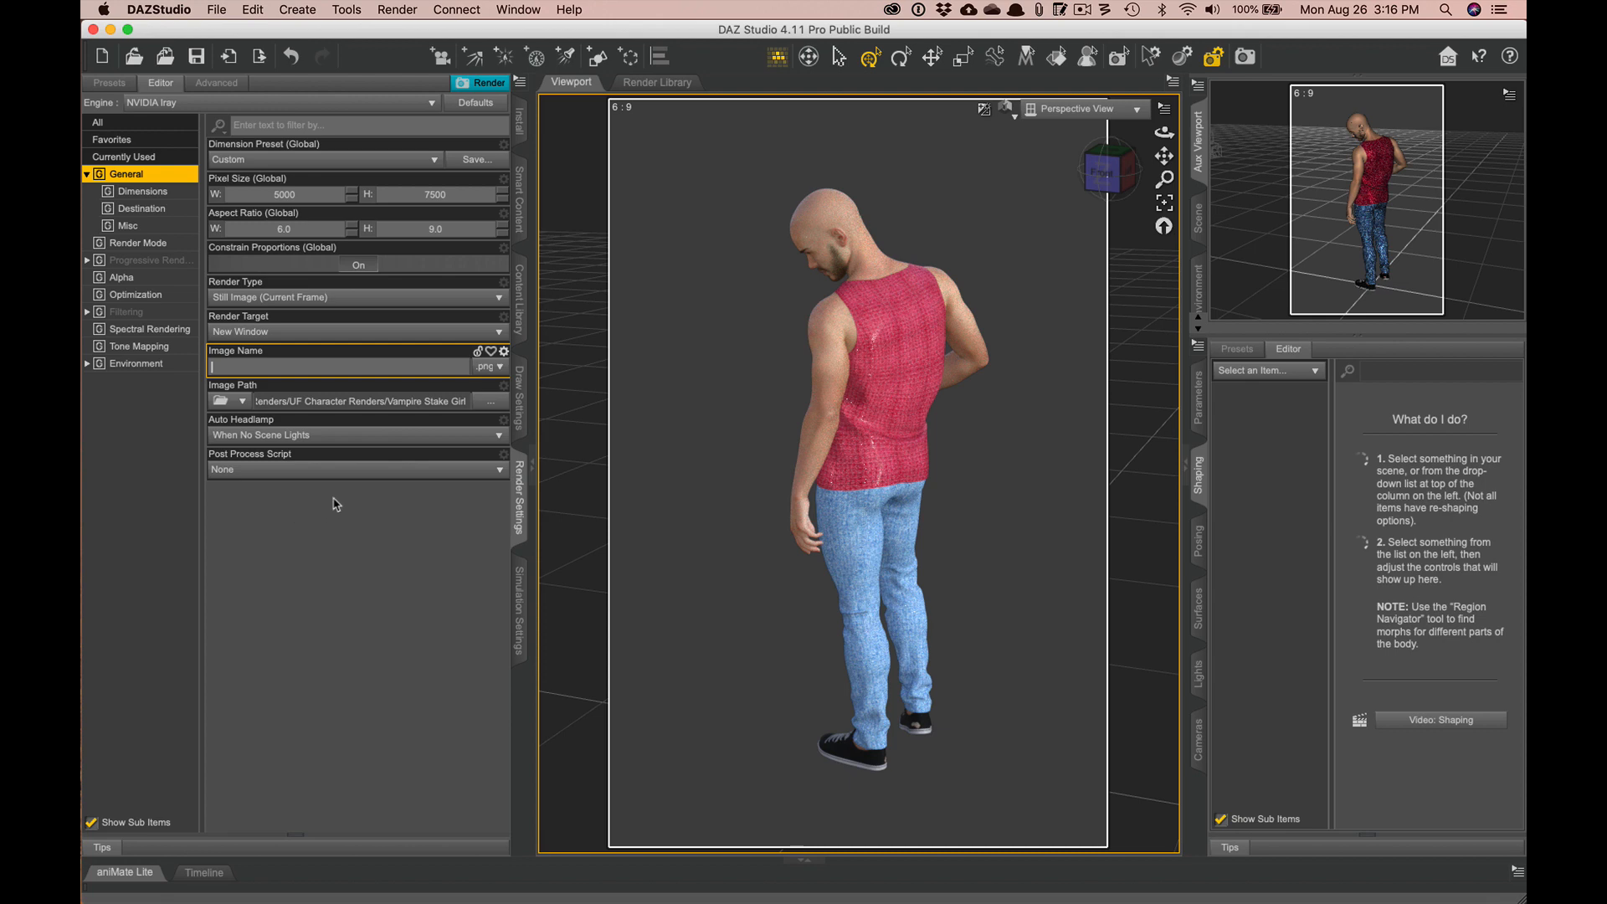
pyautogui.click(1005, 109)
pyautogui.click(987, 267)
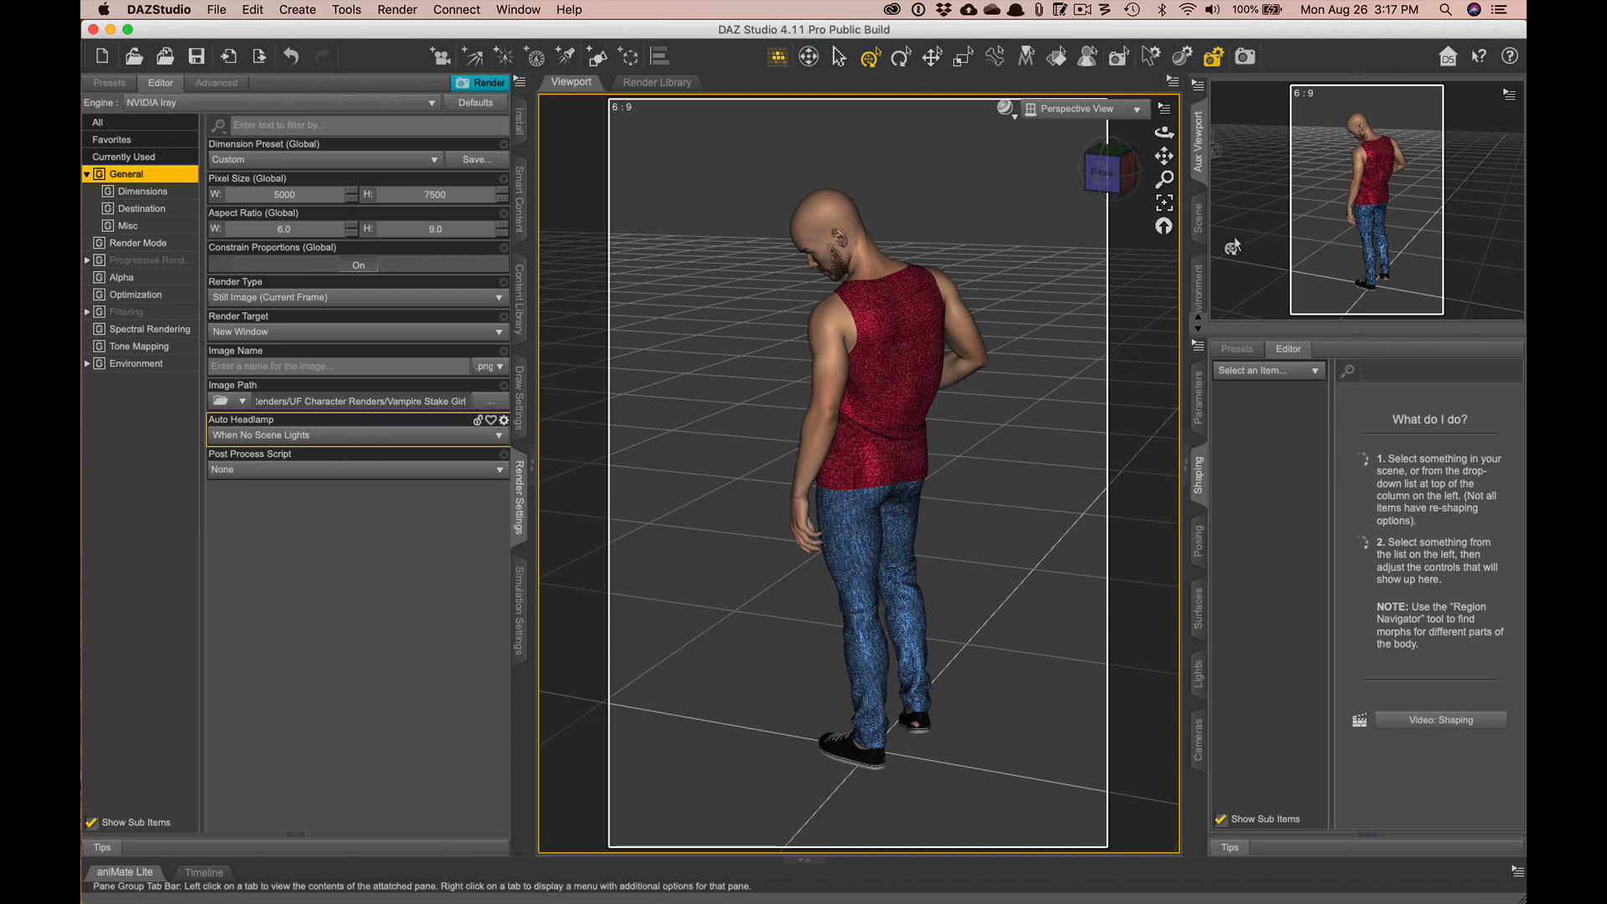
# - Show the scene's node list and set Auto Headlamp to Never in the General render settings
pyautogui.click(1198, 221)
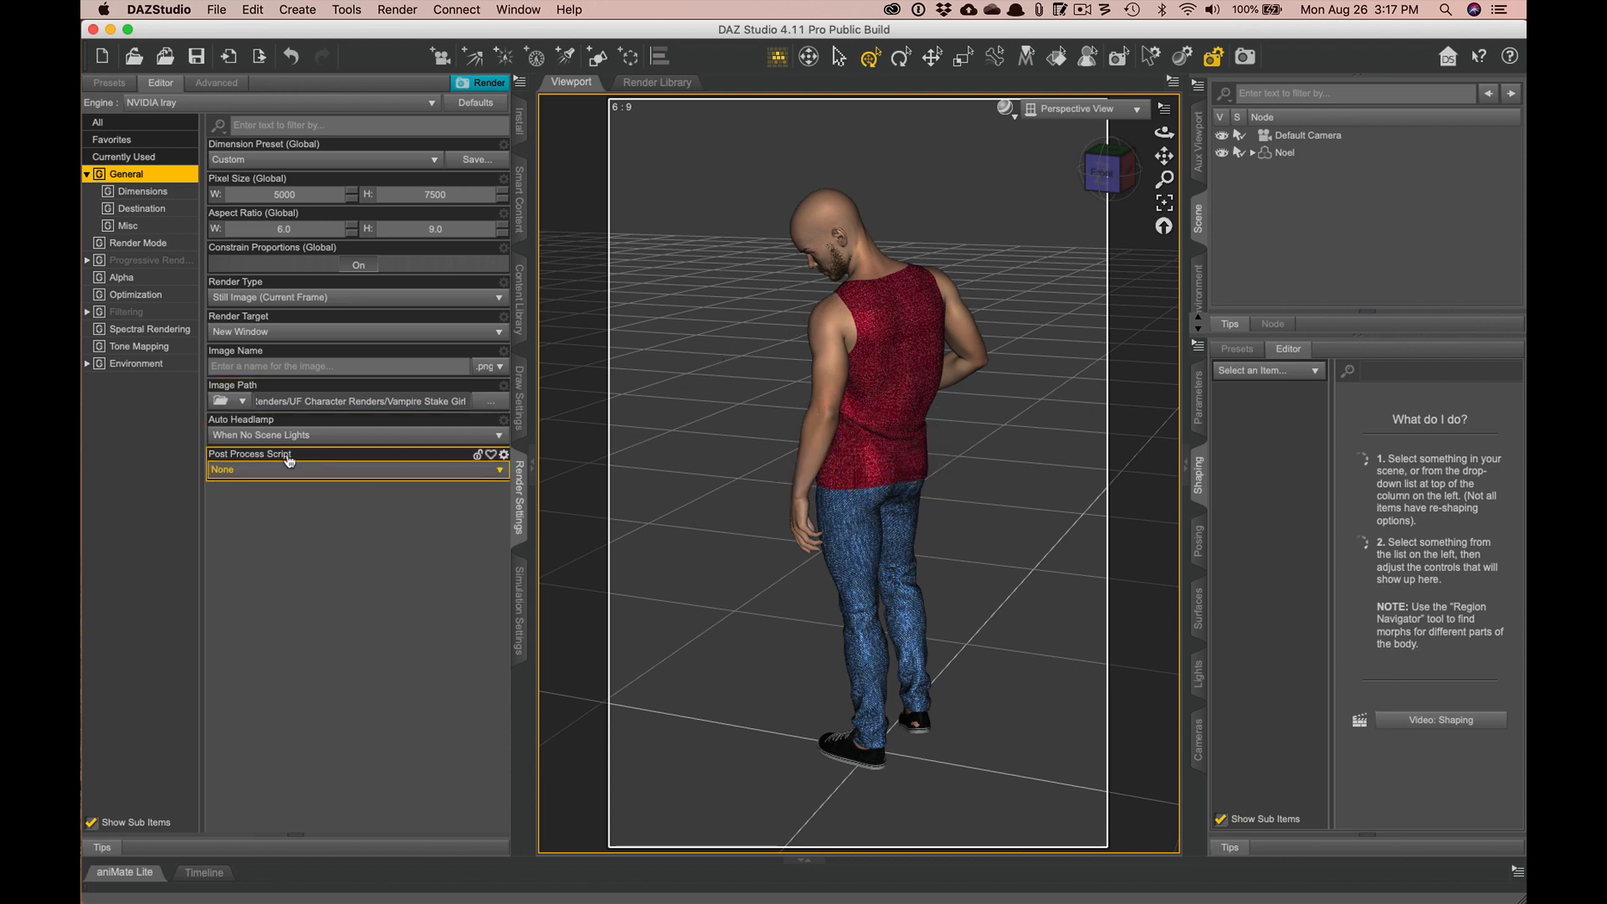
pyautogui.click(260, 440)
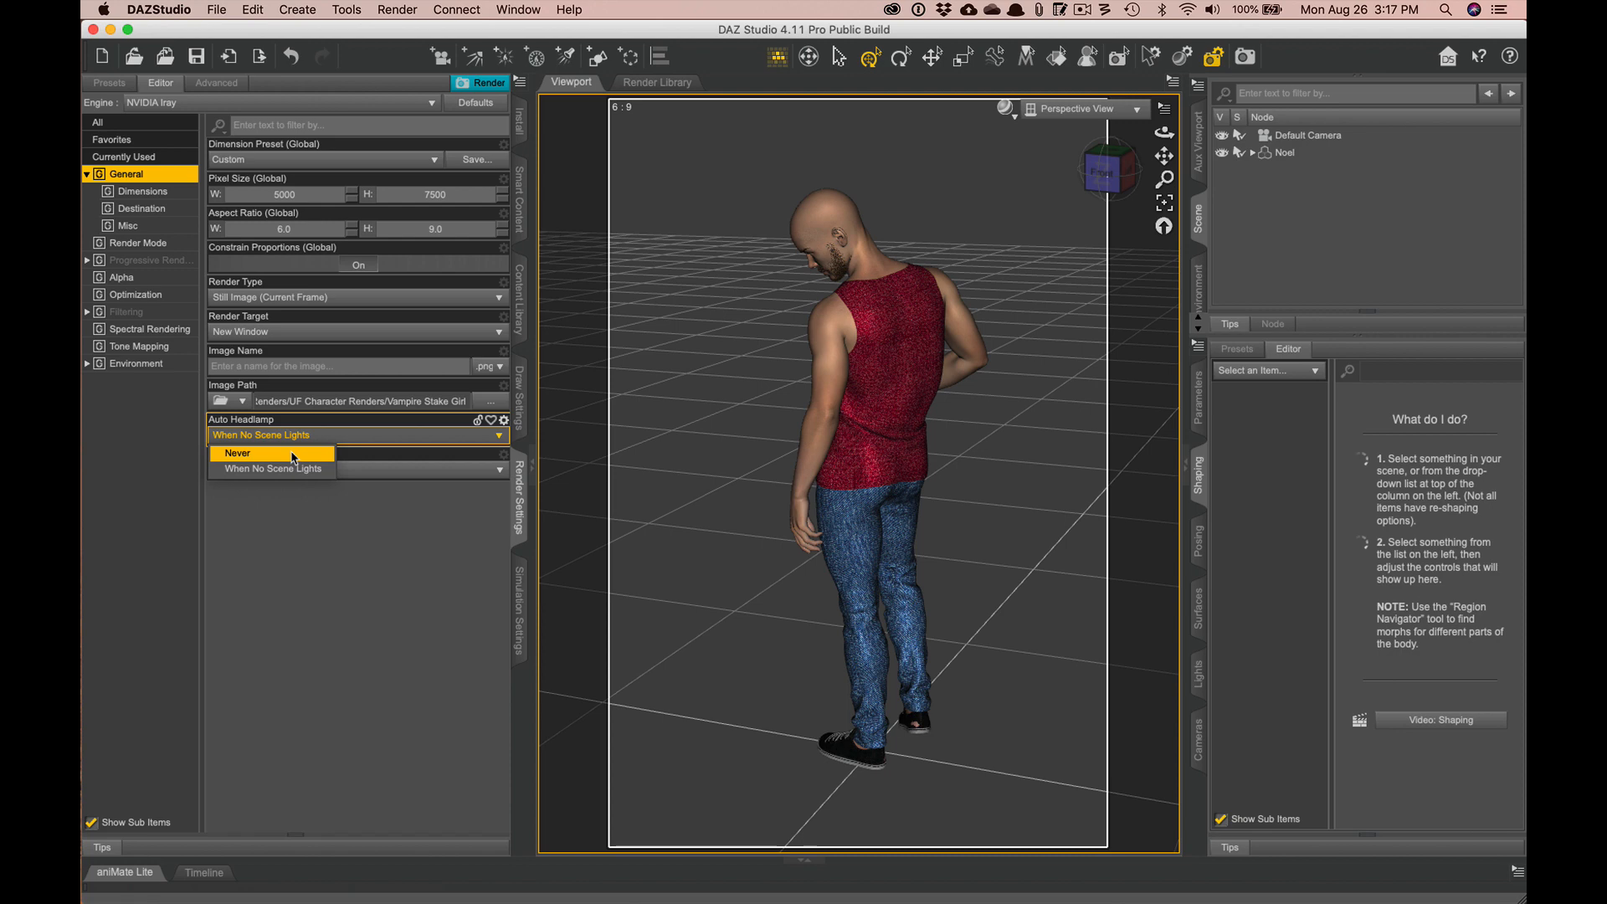
pyautogui.click(276, 453)
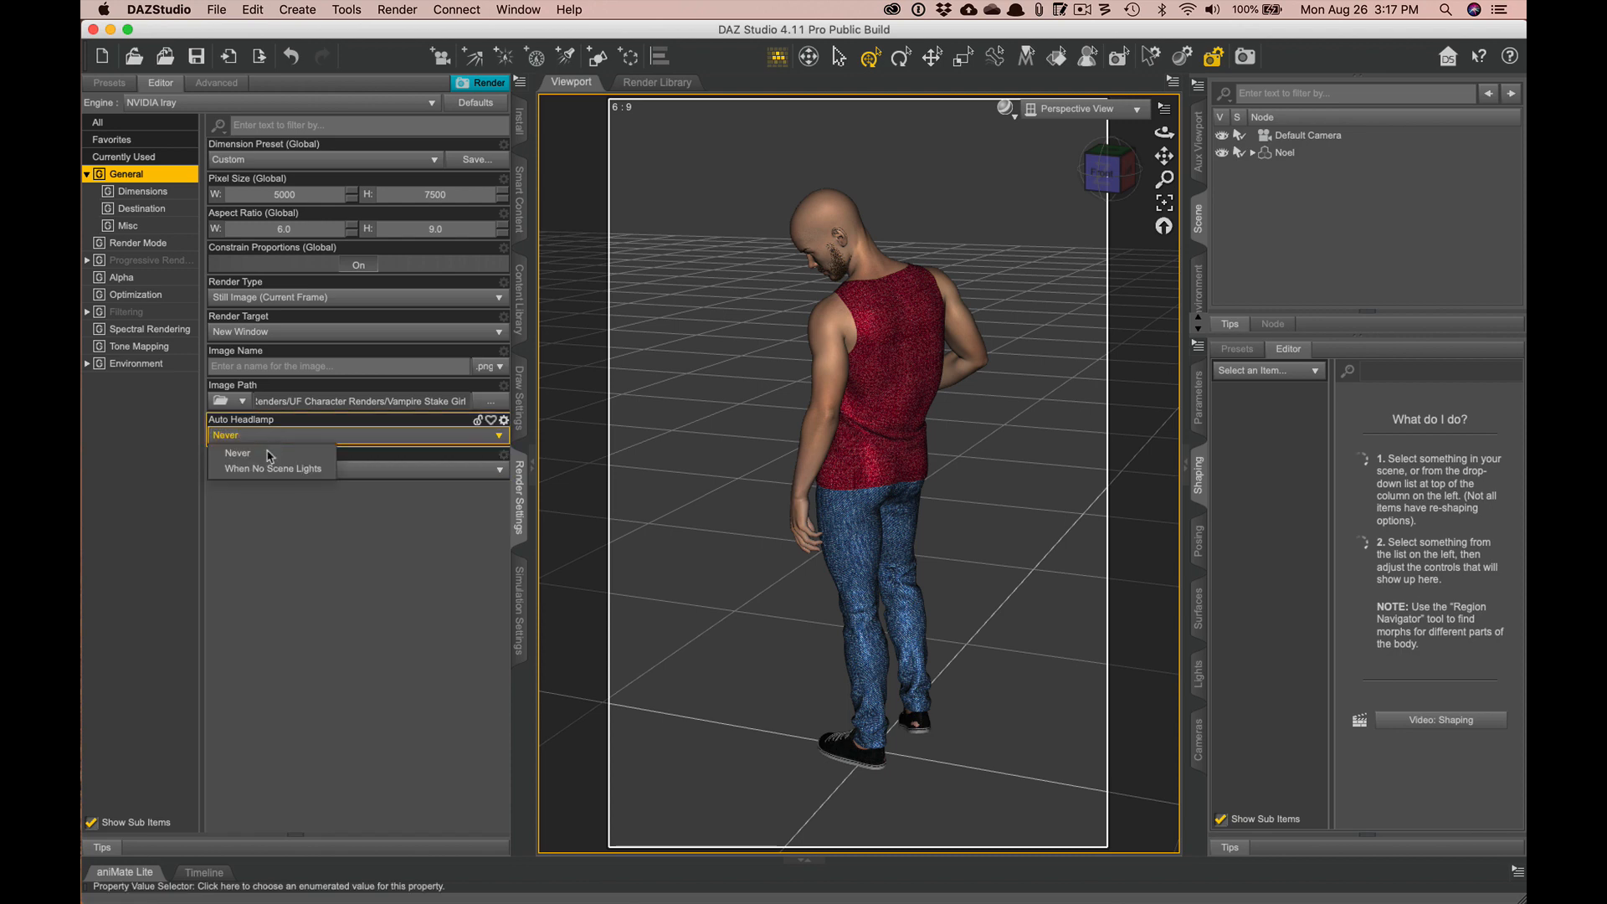
pyautogui.click(284, 509)
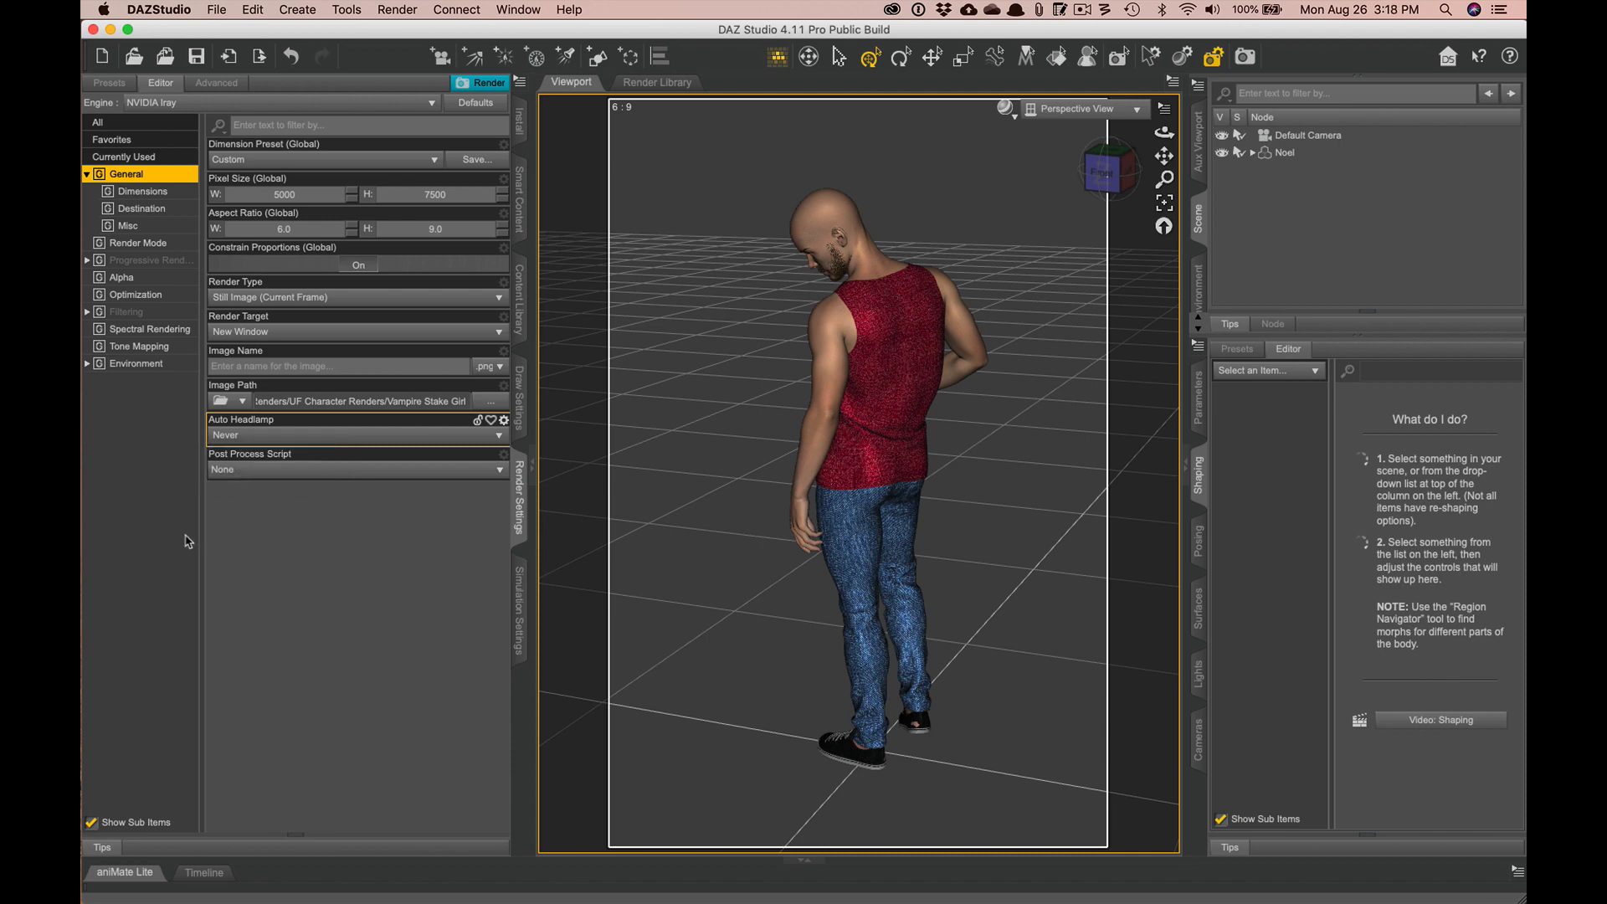
# - Create a spotlight named SpotLight 1 with the default settings applied
pyautogui.click(520, 317)
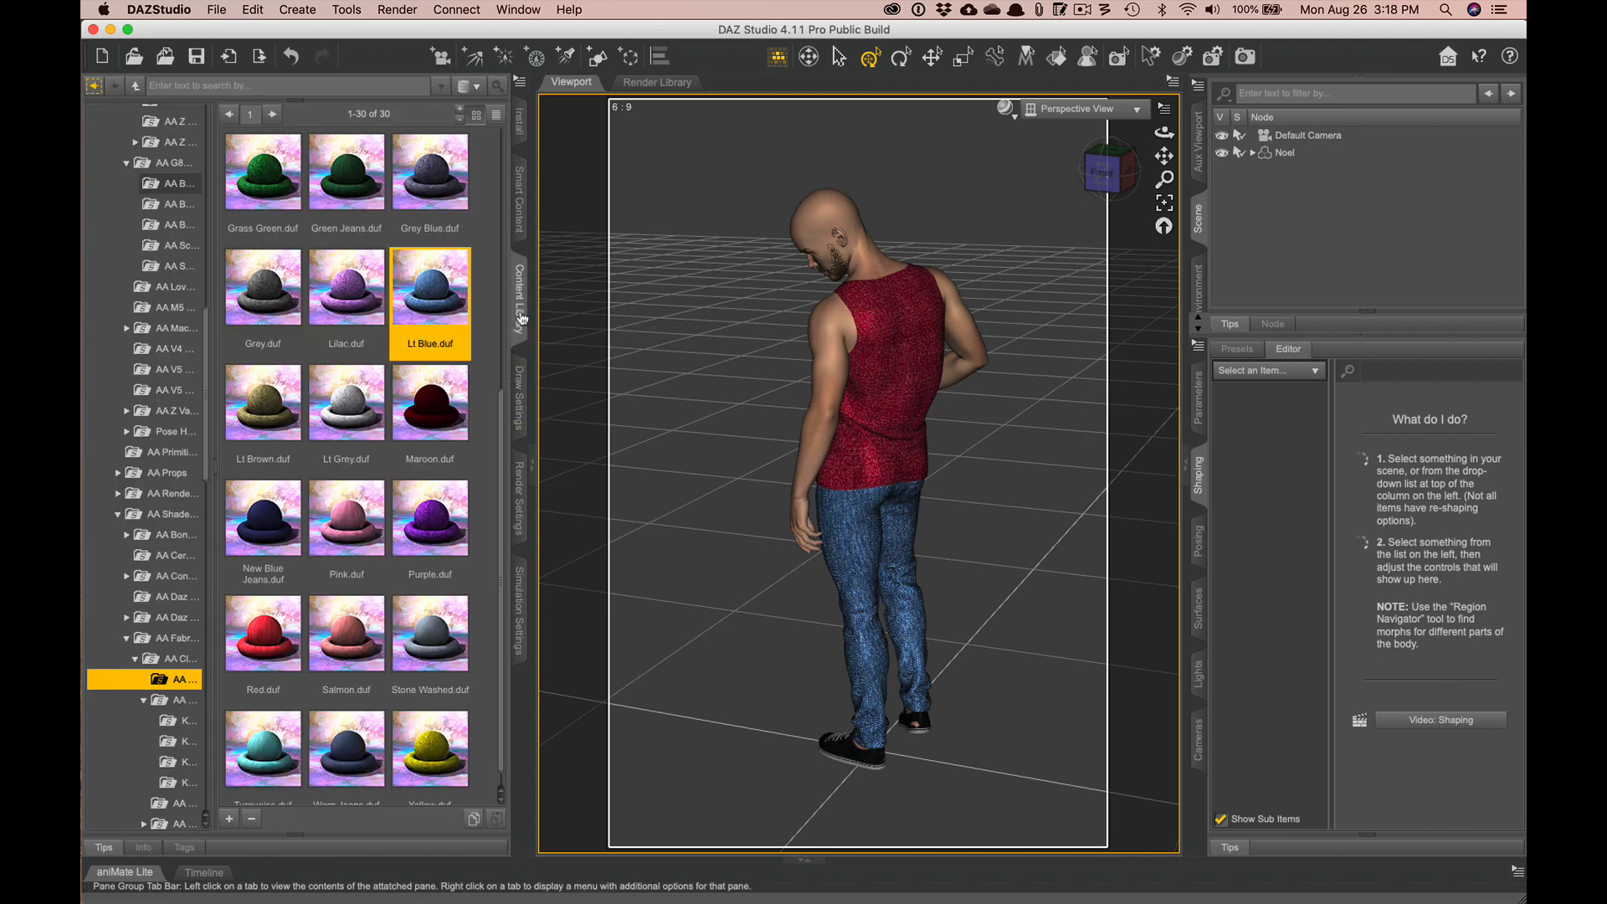
pyautogui.click(520, 498)
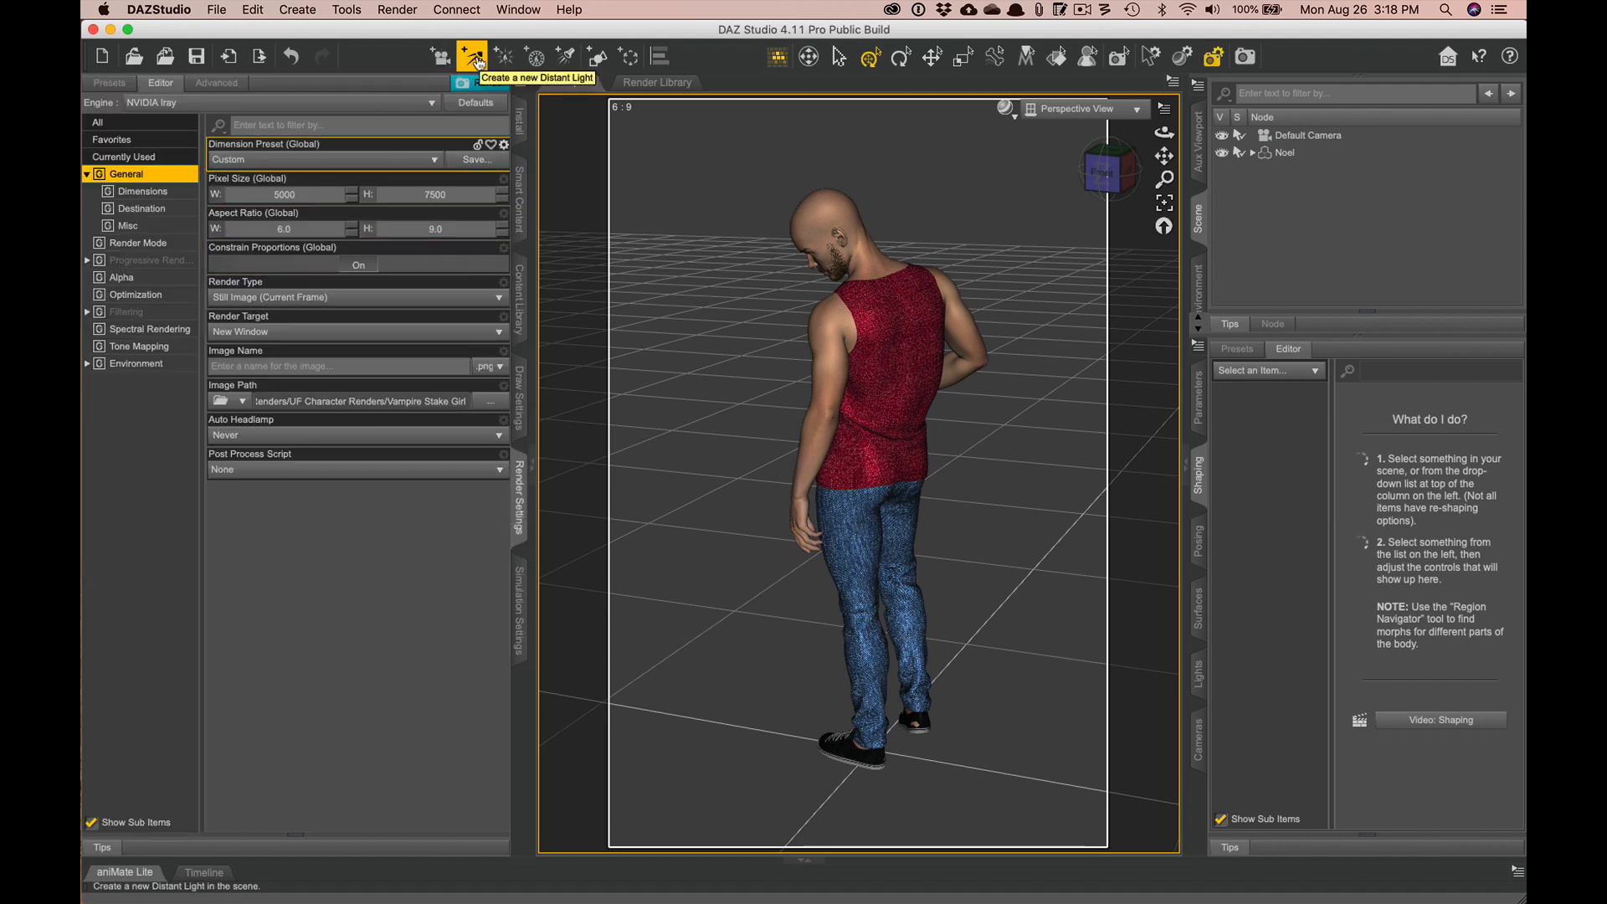
pyautogui.click(566, 57)
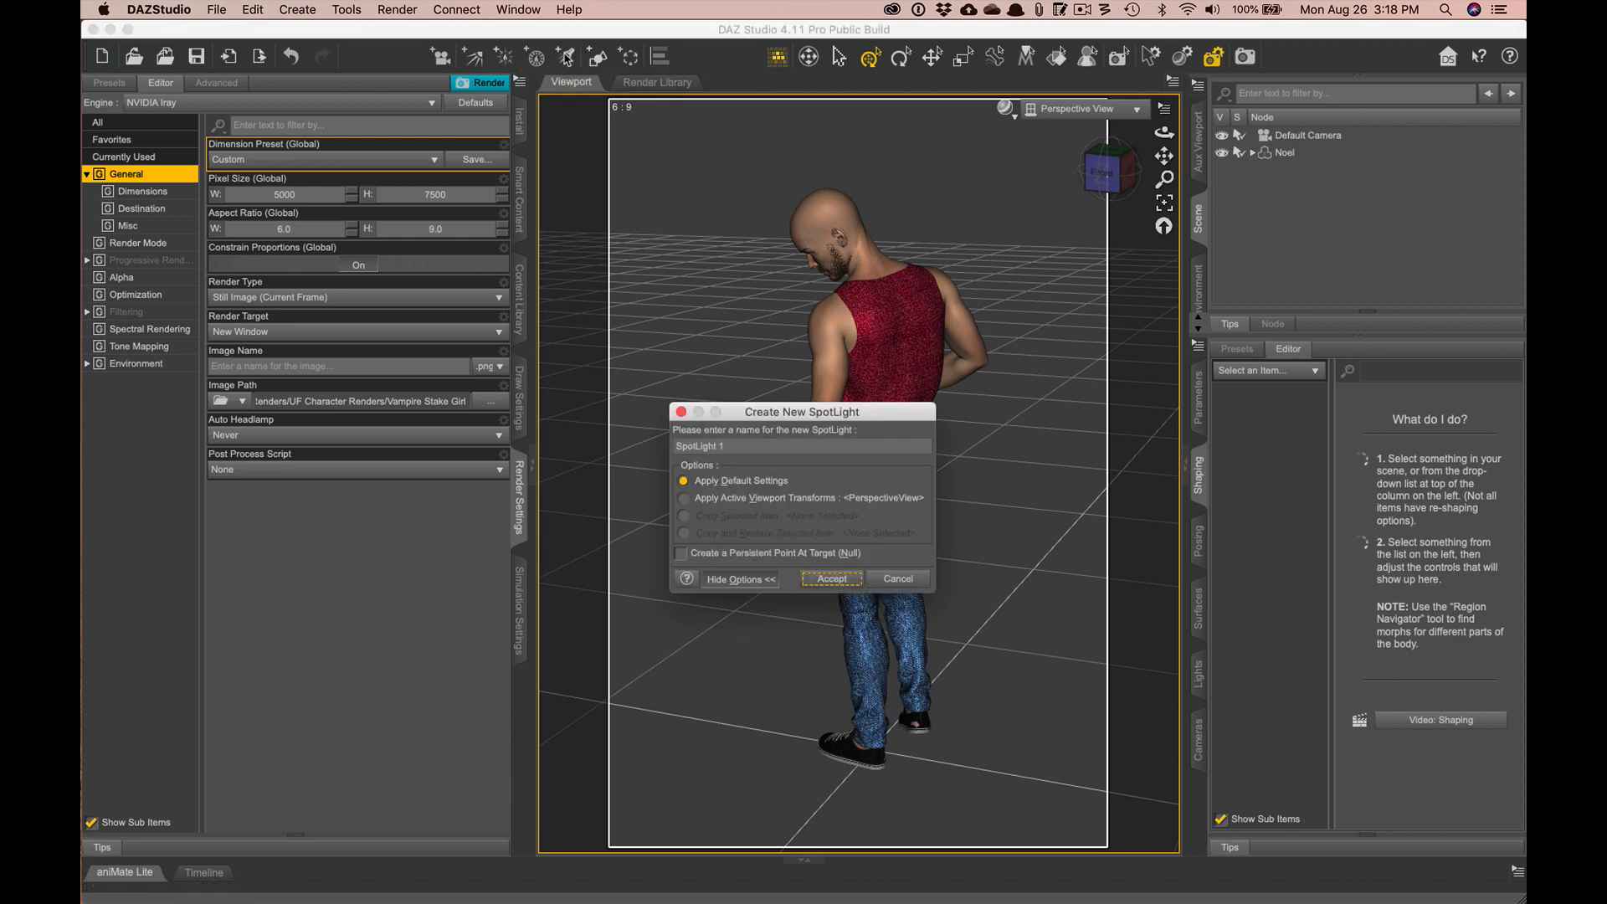
pyautogui.click(832, 578)
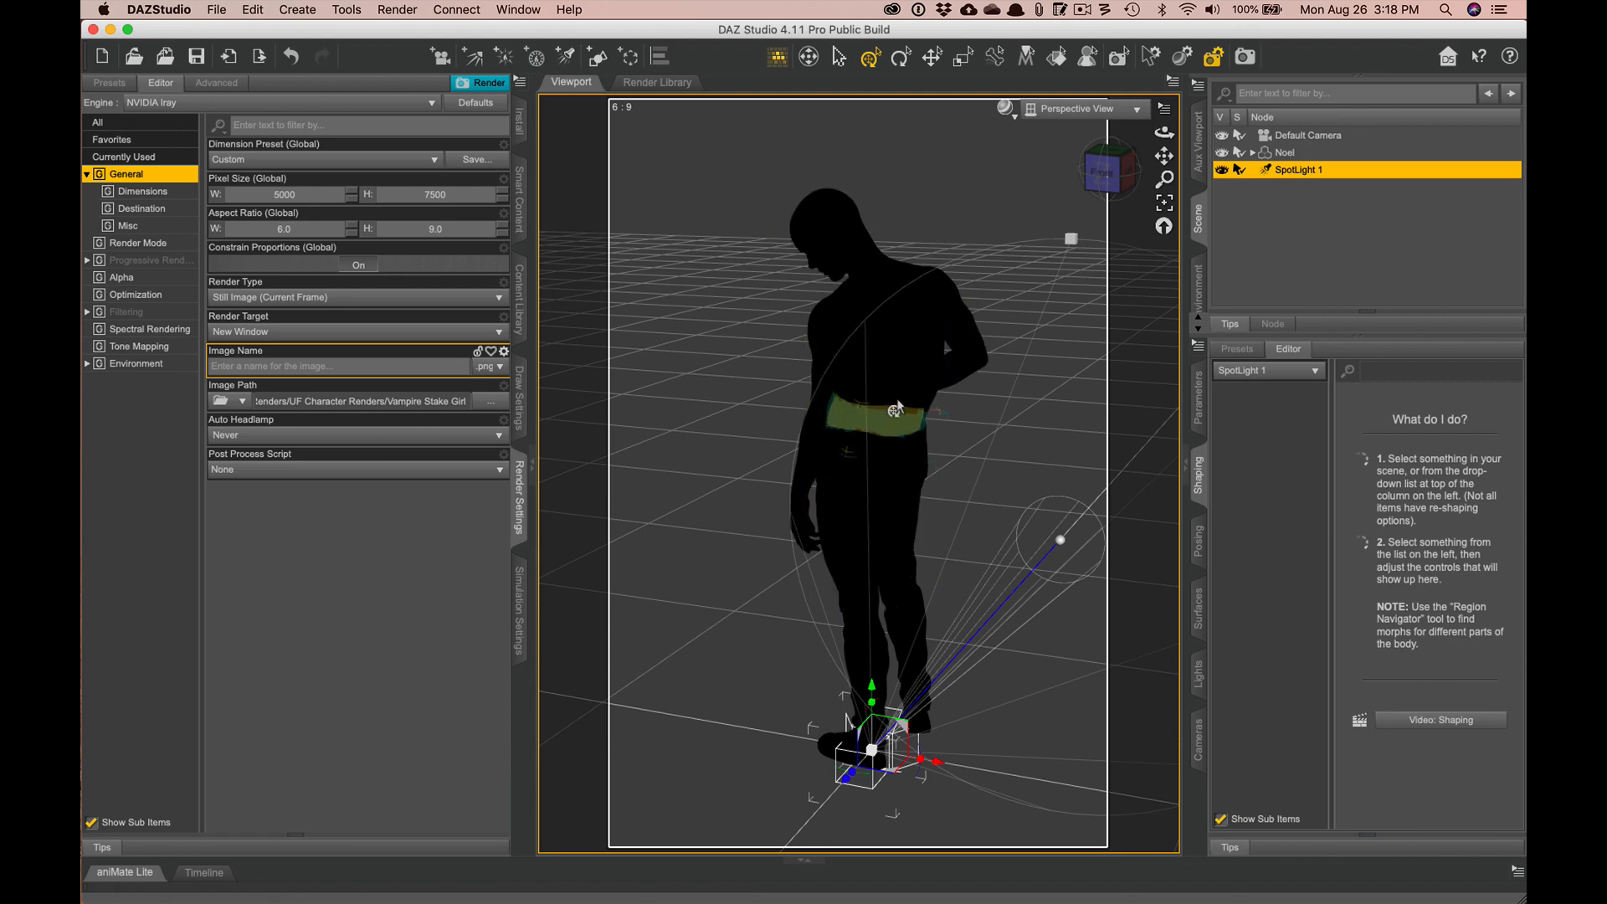
# - Switch the viewport to the NVIDIA Iray preview and hide SpotLight 1 in the scene
pyautogui.click(1005, 110)
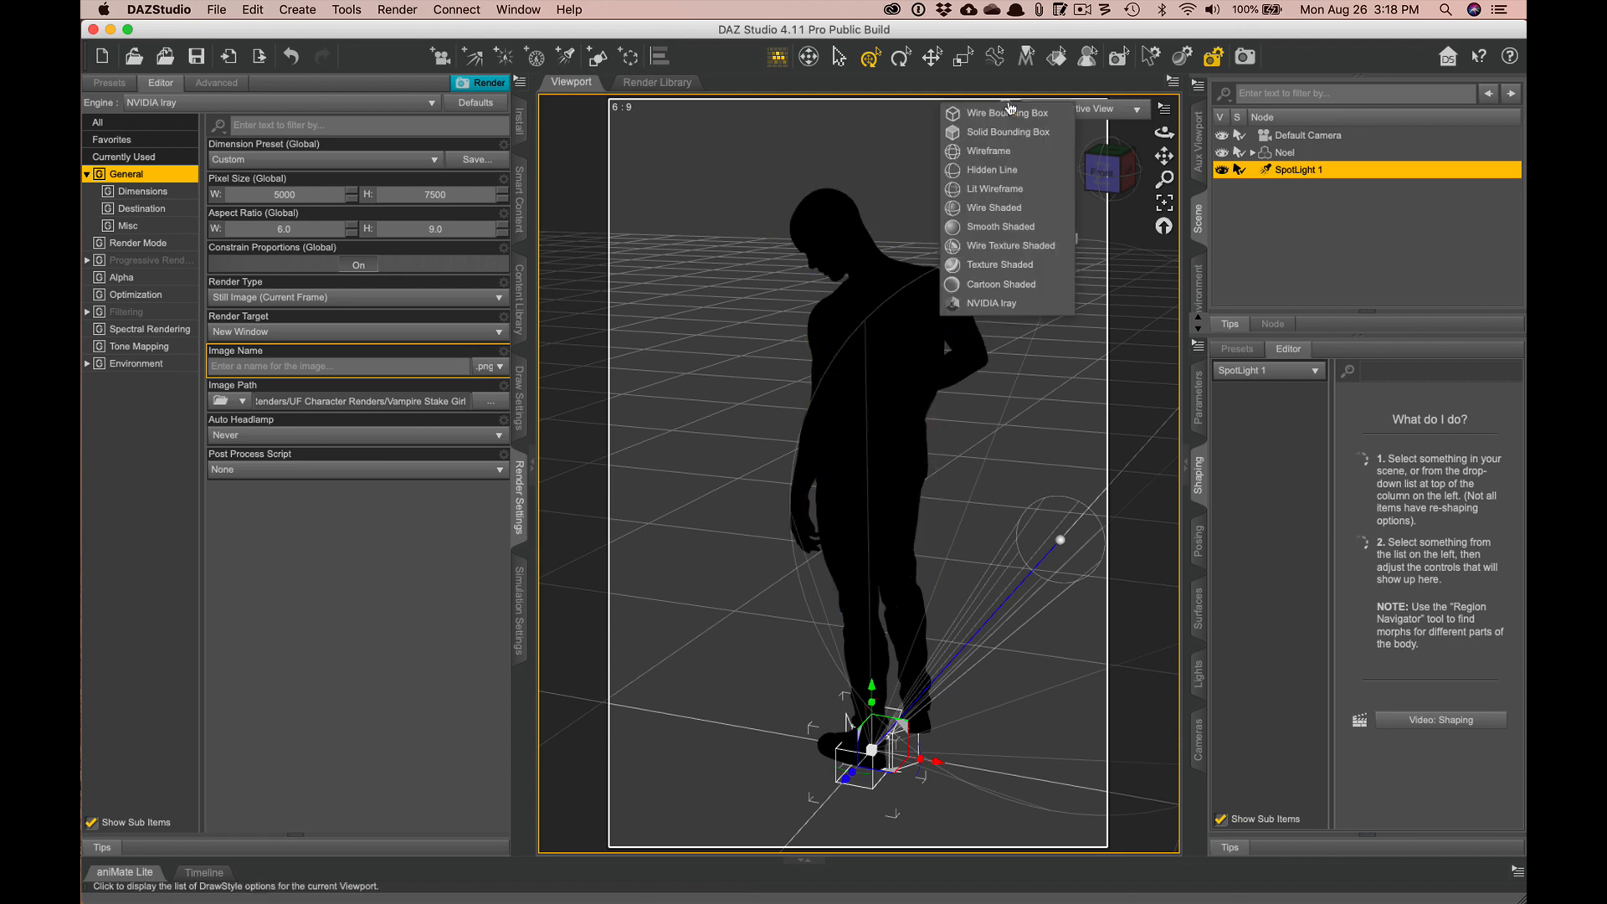
pyautogui.click(991, 303)
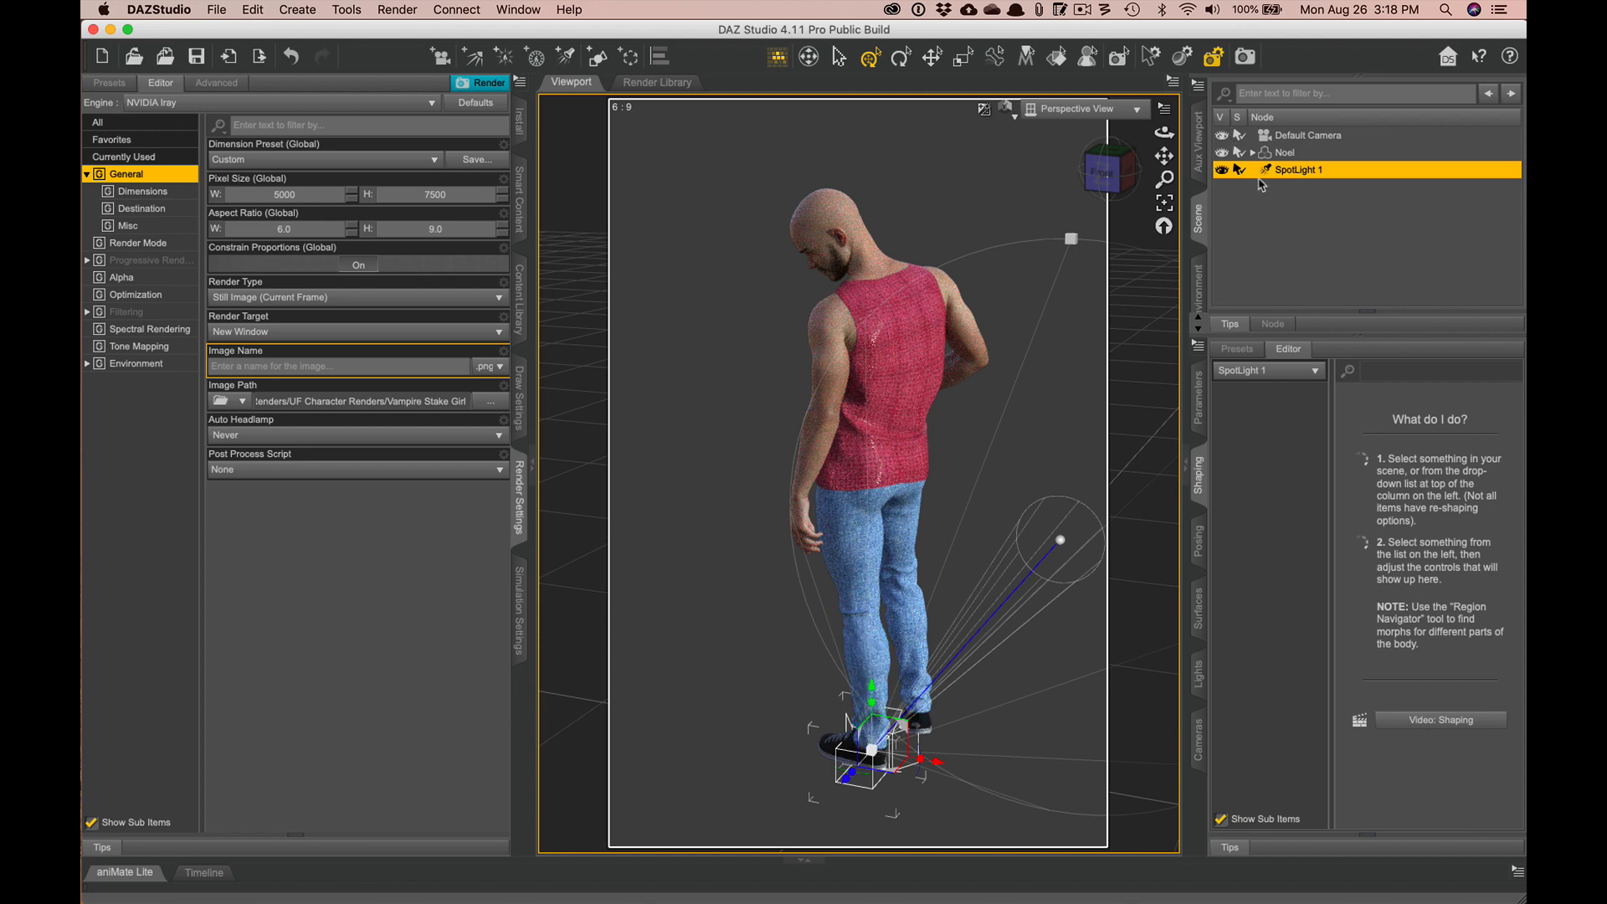
pyautogui.click(1222, 170)
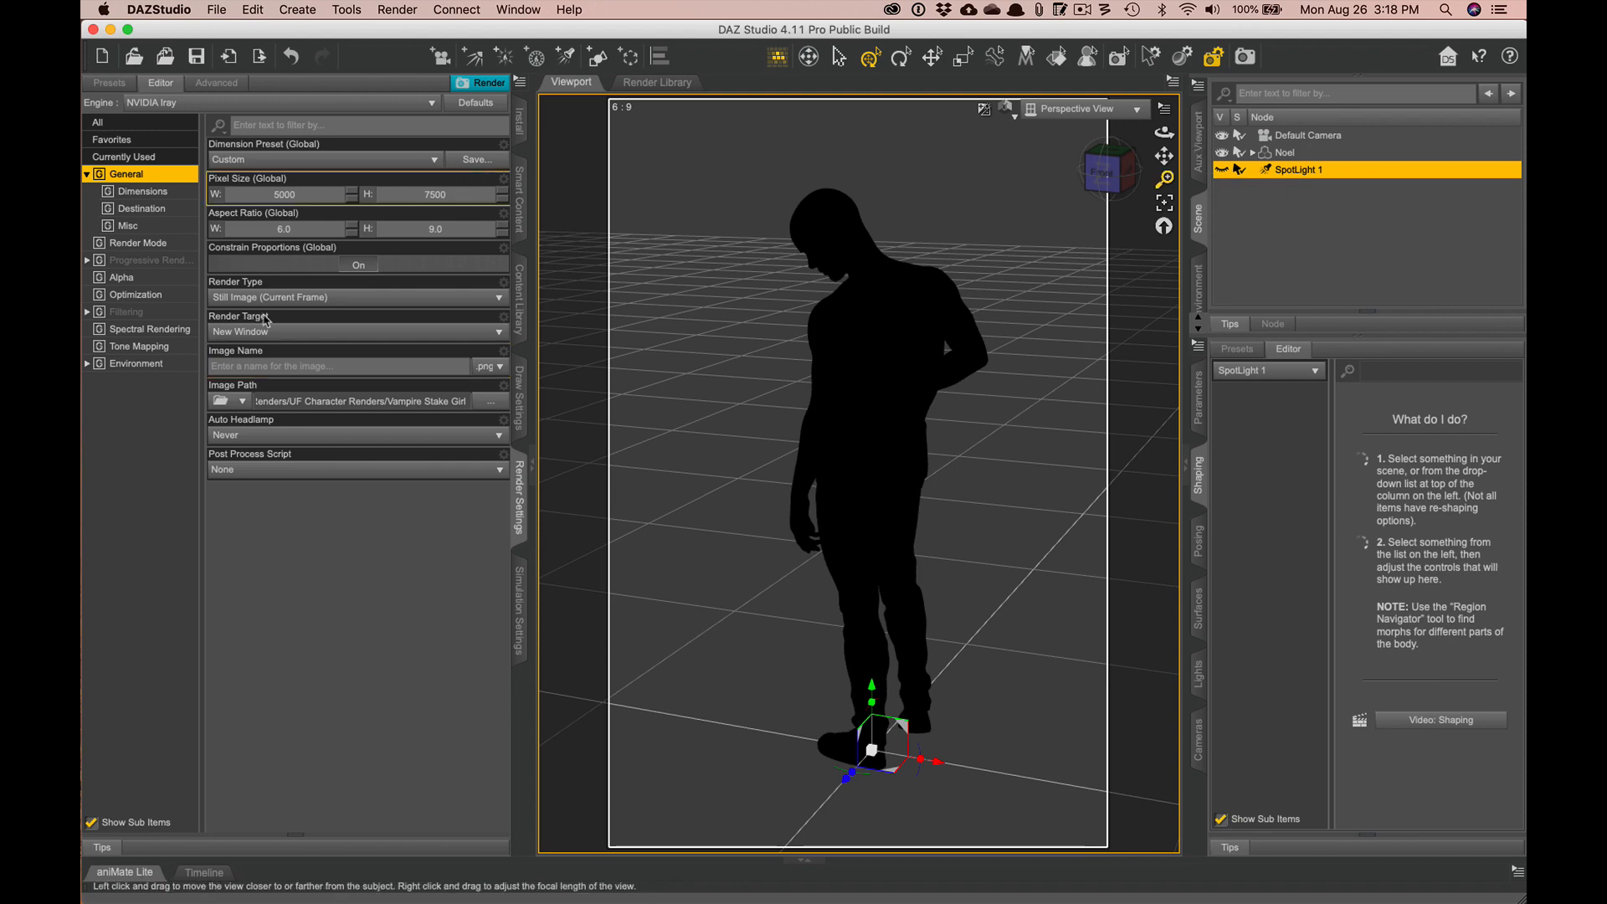
# - Set Auto Headlamp to When No Scene Lights and make SpotLight 1 visible again
pyautogui.click(273, 435)
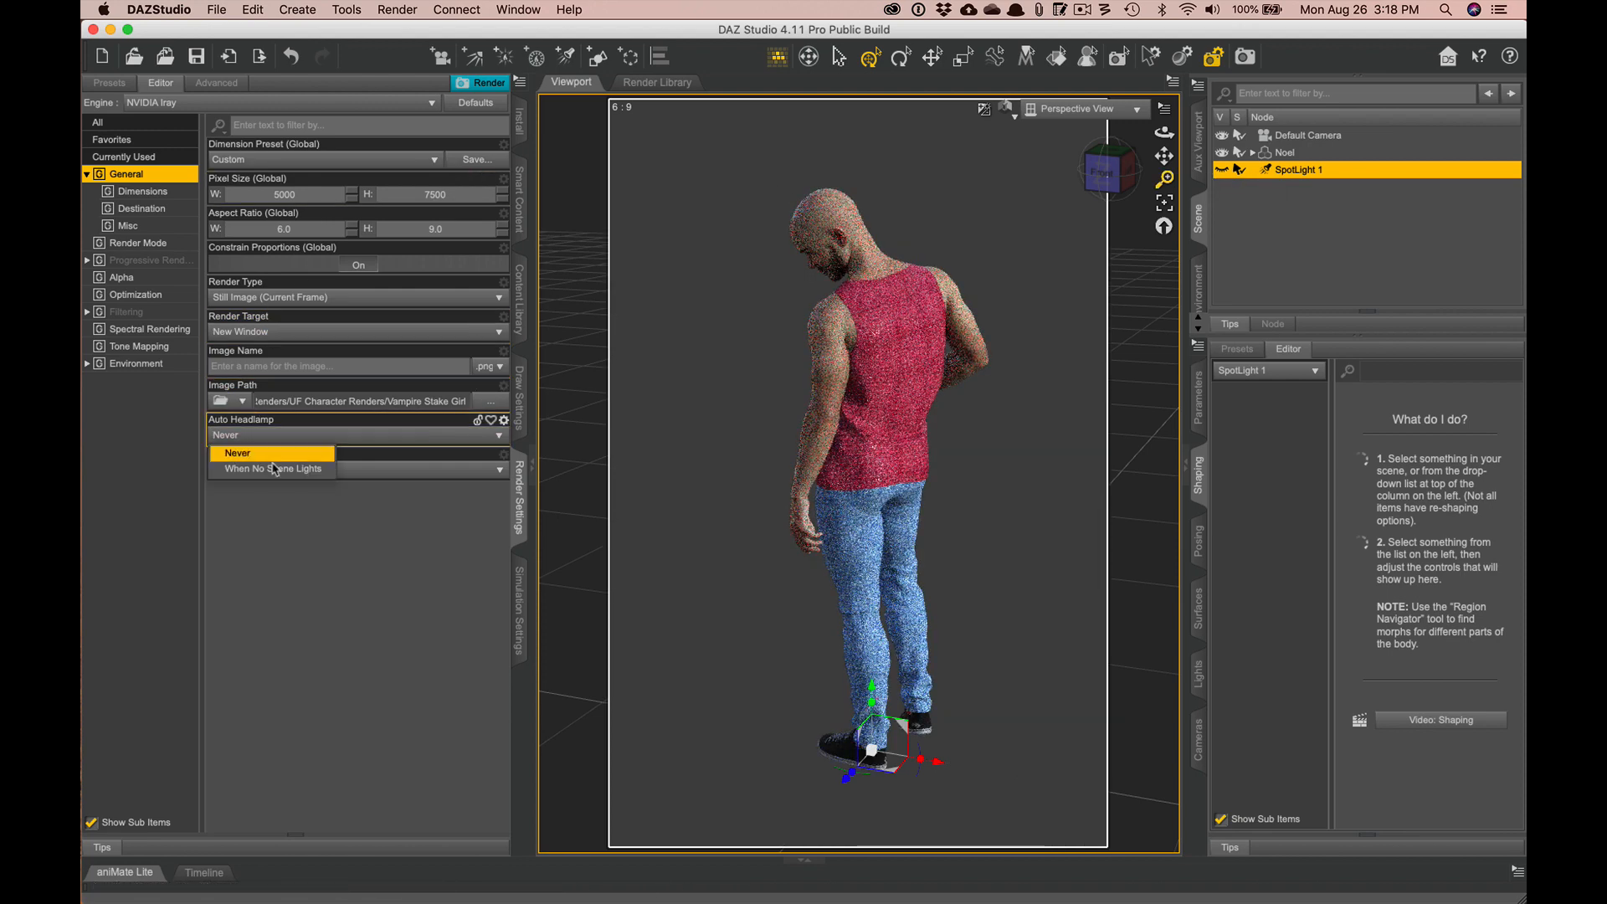
pyautogui.click(275, 469)
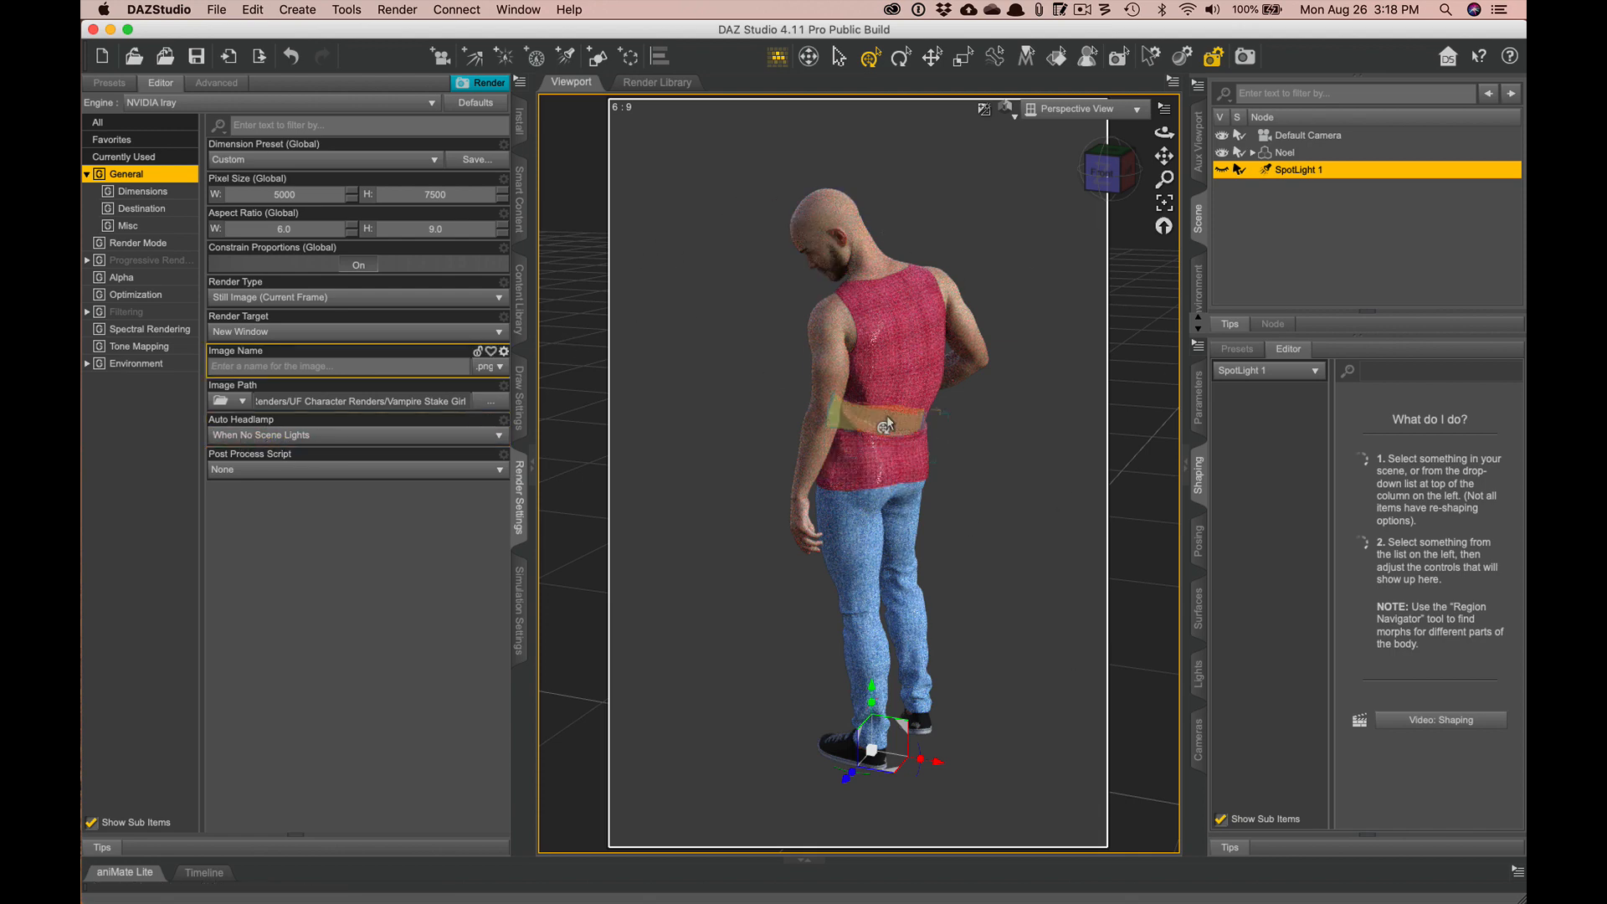
pyautogui.click(1224, 171)
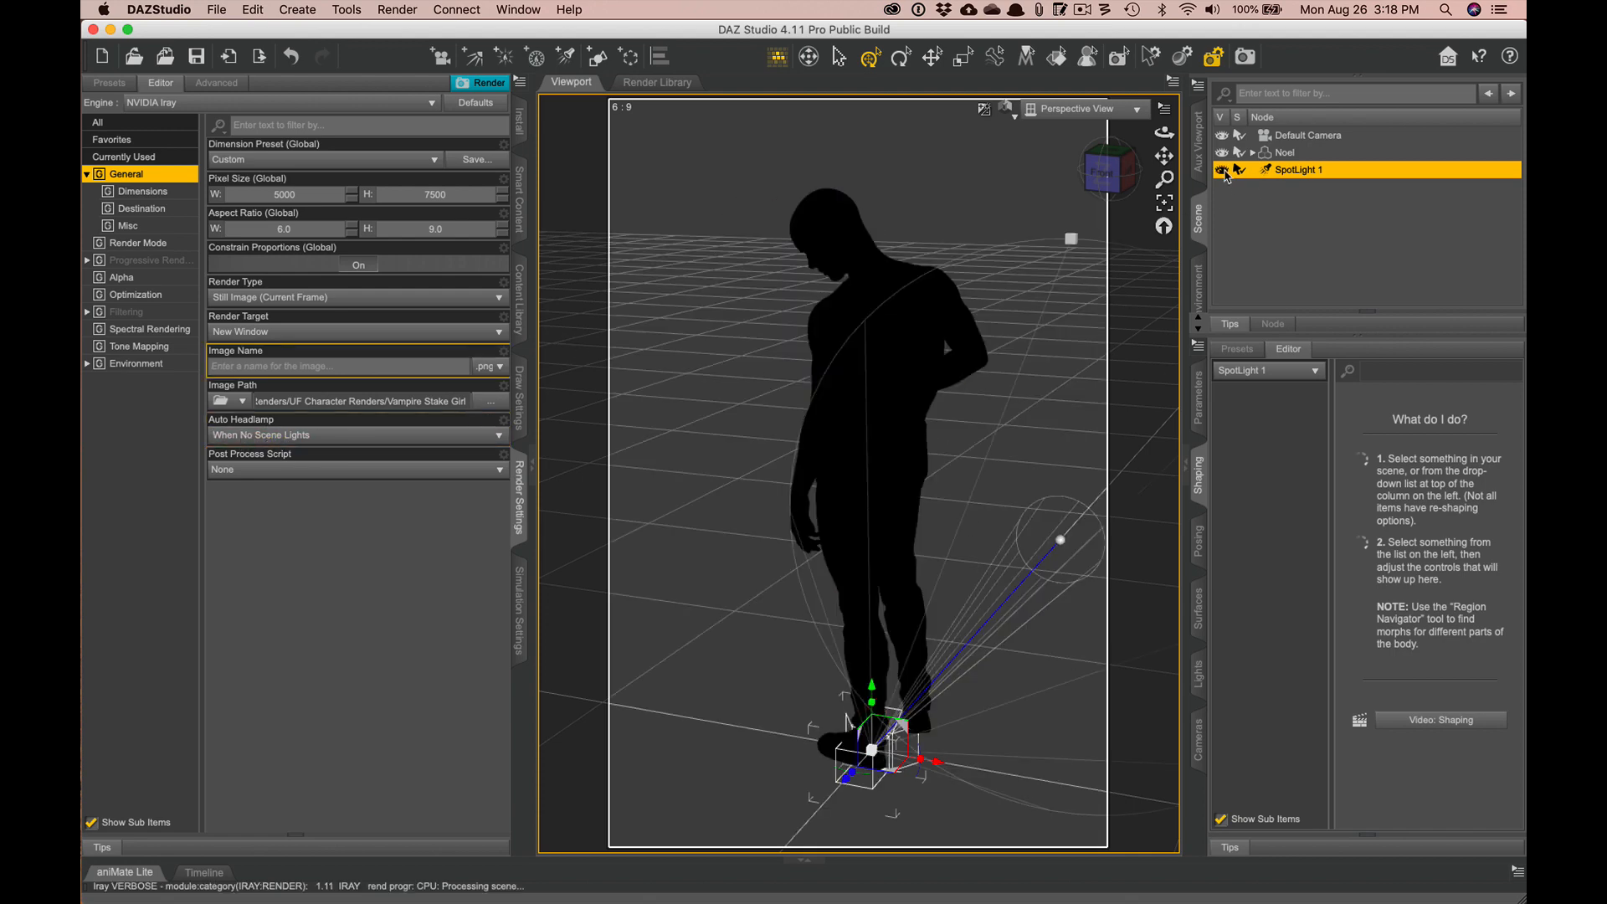
pyautogui.click(270, 436)
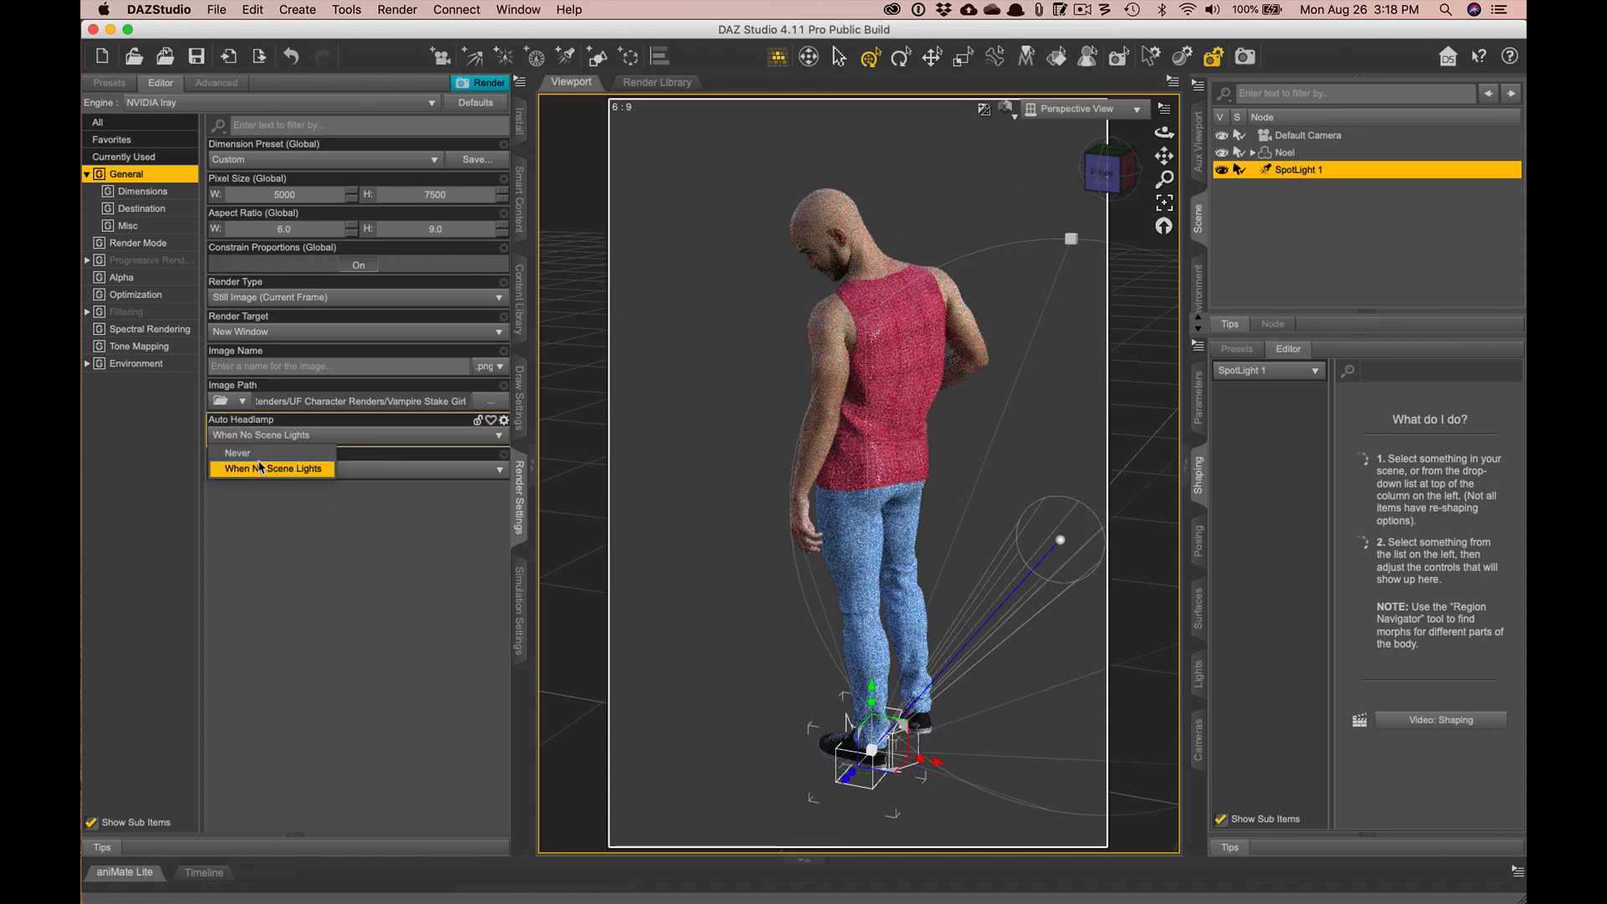
pyautogui.click(262, 468)
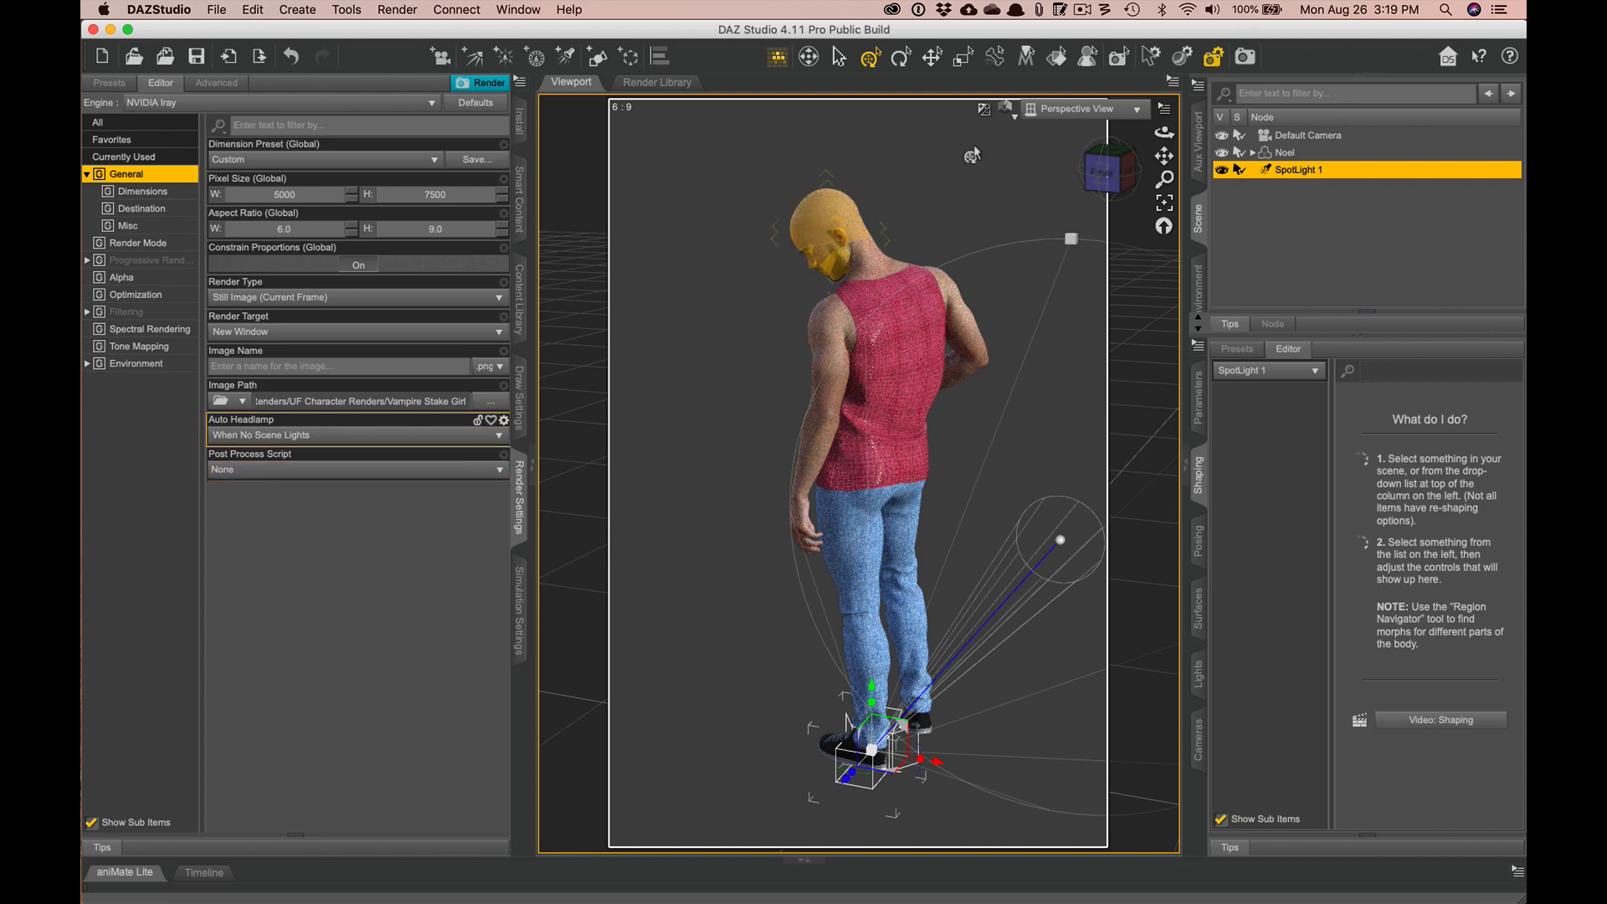
# - Set the viewport back to Texture Shaded and look through the transform and light parameters of SpotLight 1
pyautogui.click(1007, 108)
pyautogui.click(1006, 276)
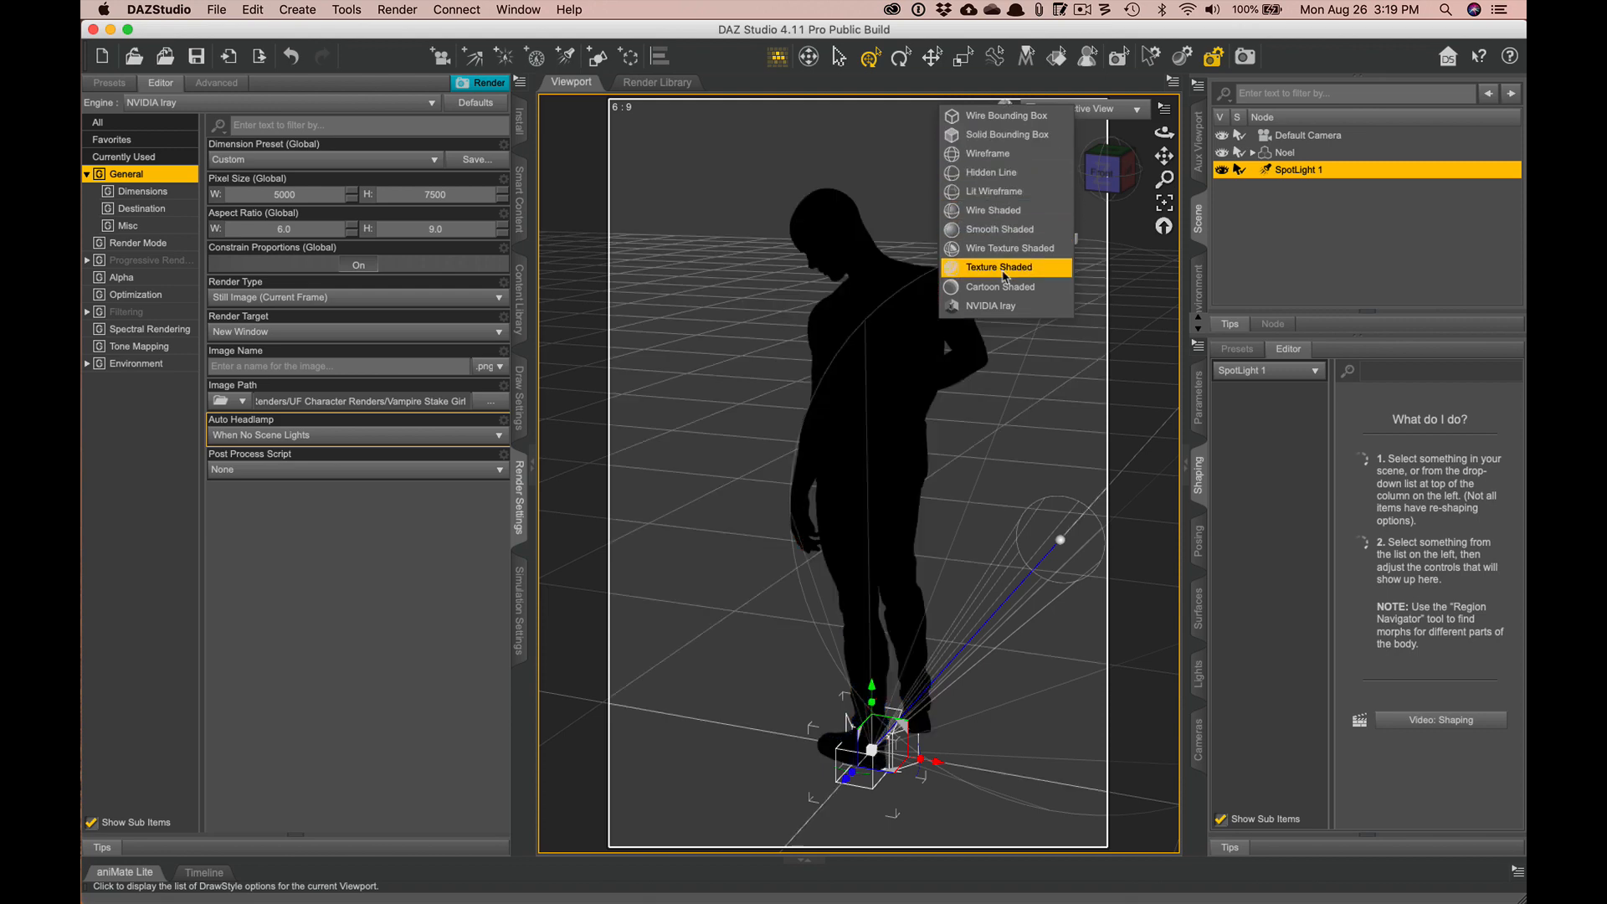
pyautogui.click(1201, 416)
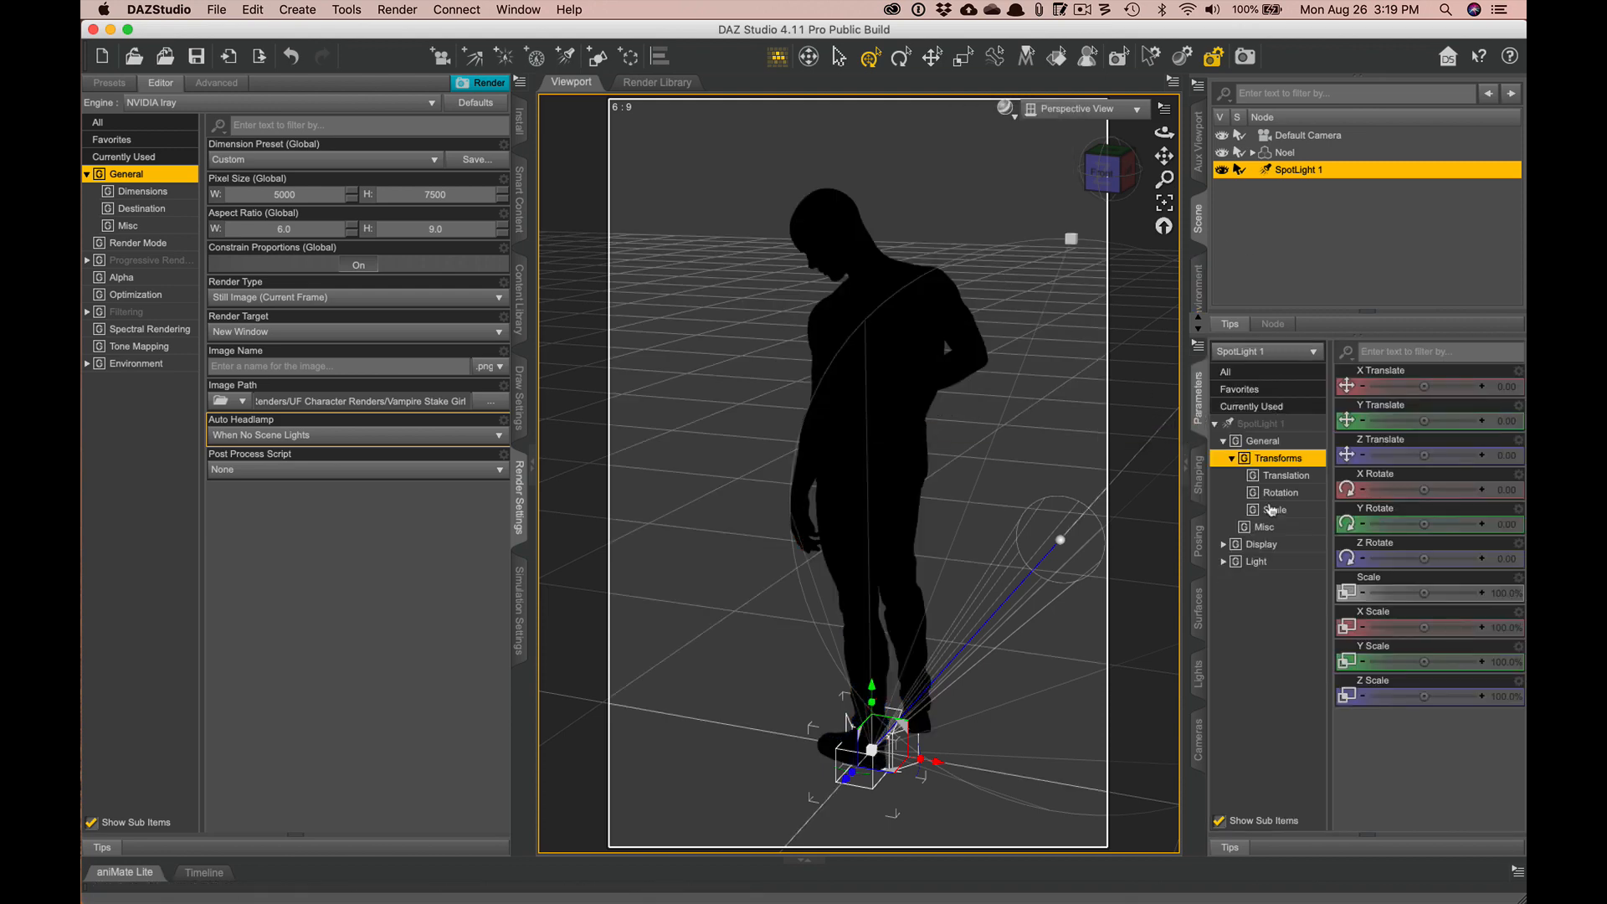
pyautogui.click(1250, 566)
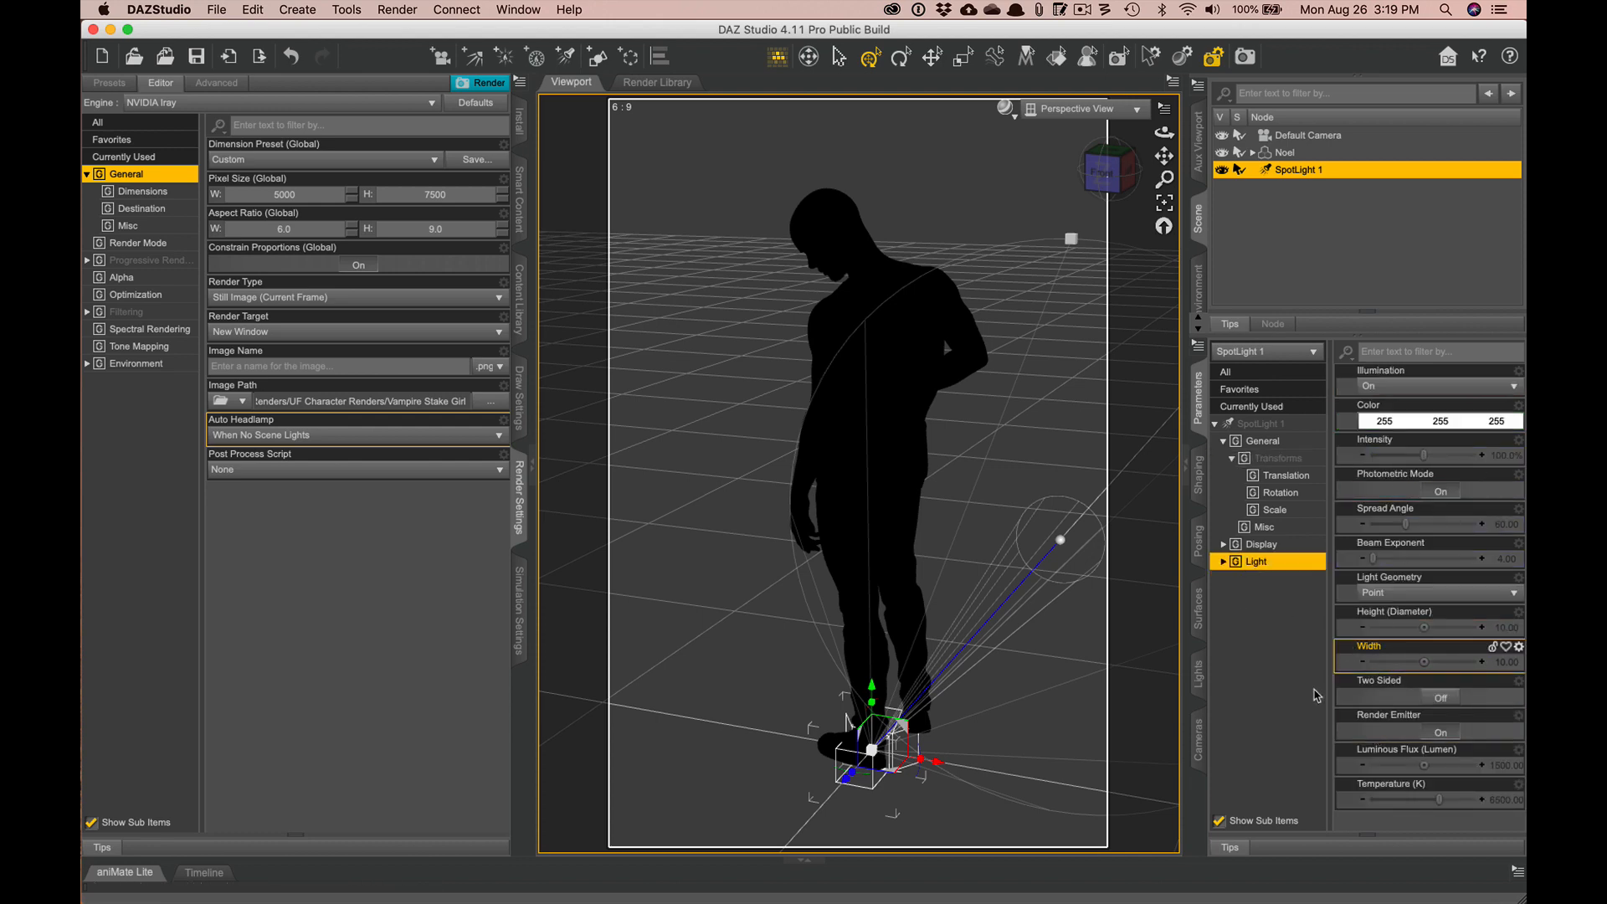
pyautogui.click(1255, 427)
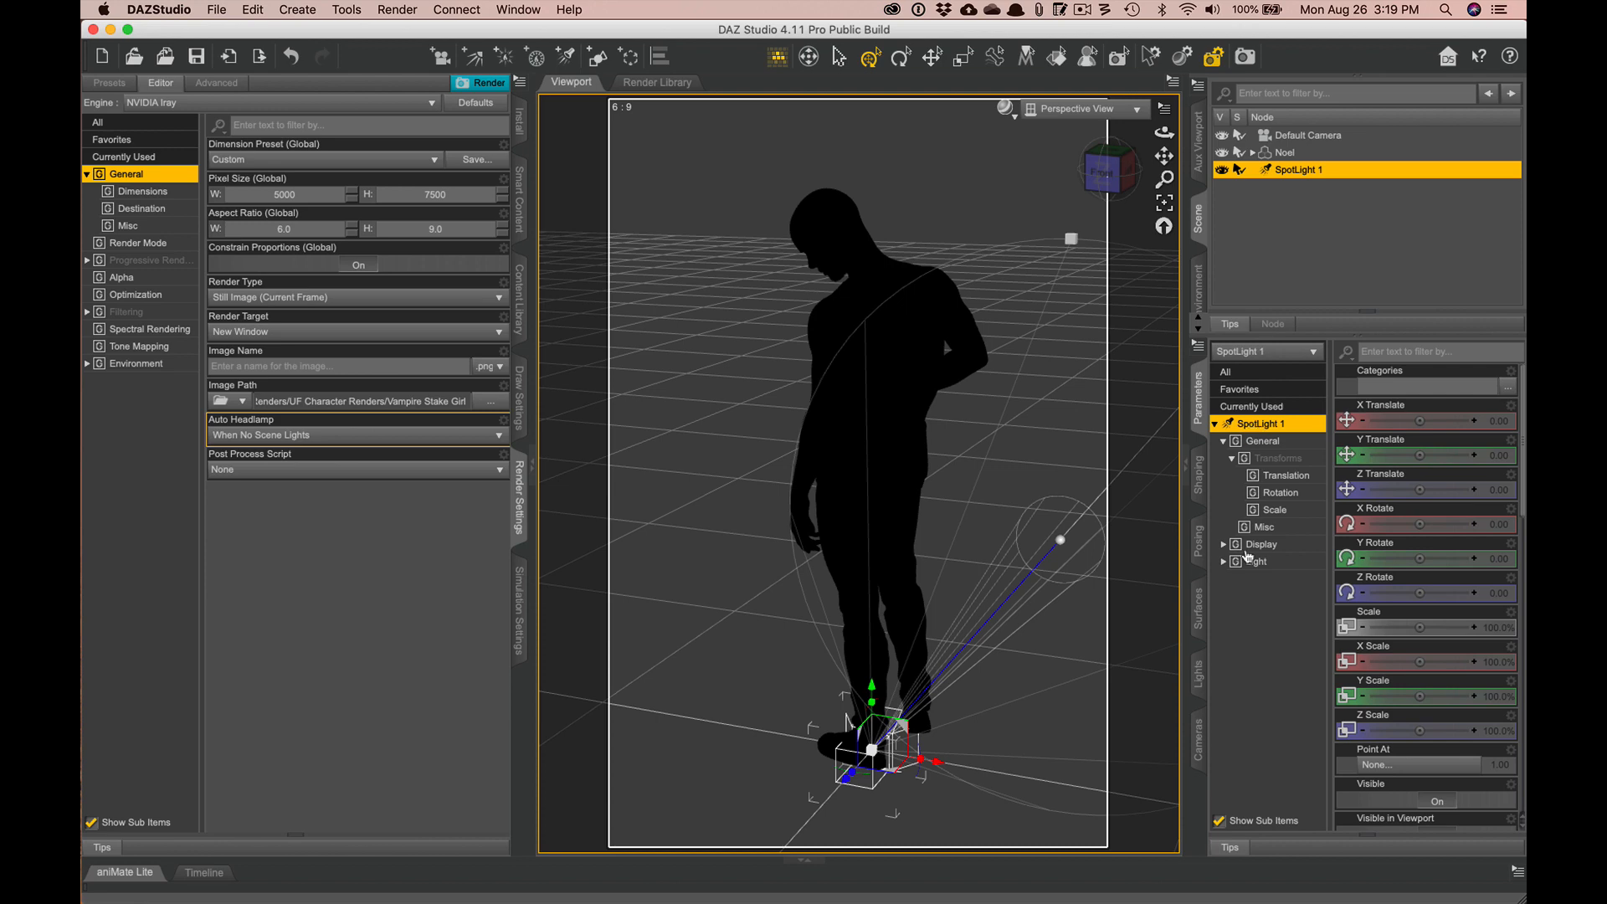
# - Look through the Area, Photometrics, General and Display parameter groups of SpotLight 1 in the light editor
pyautogui.click(1240, 614)
pyautogui.click(1203, 669)
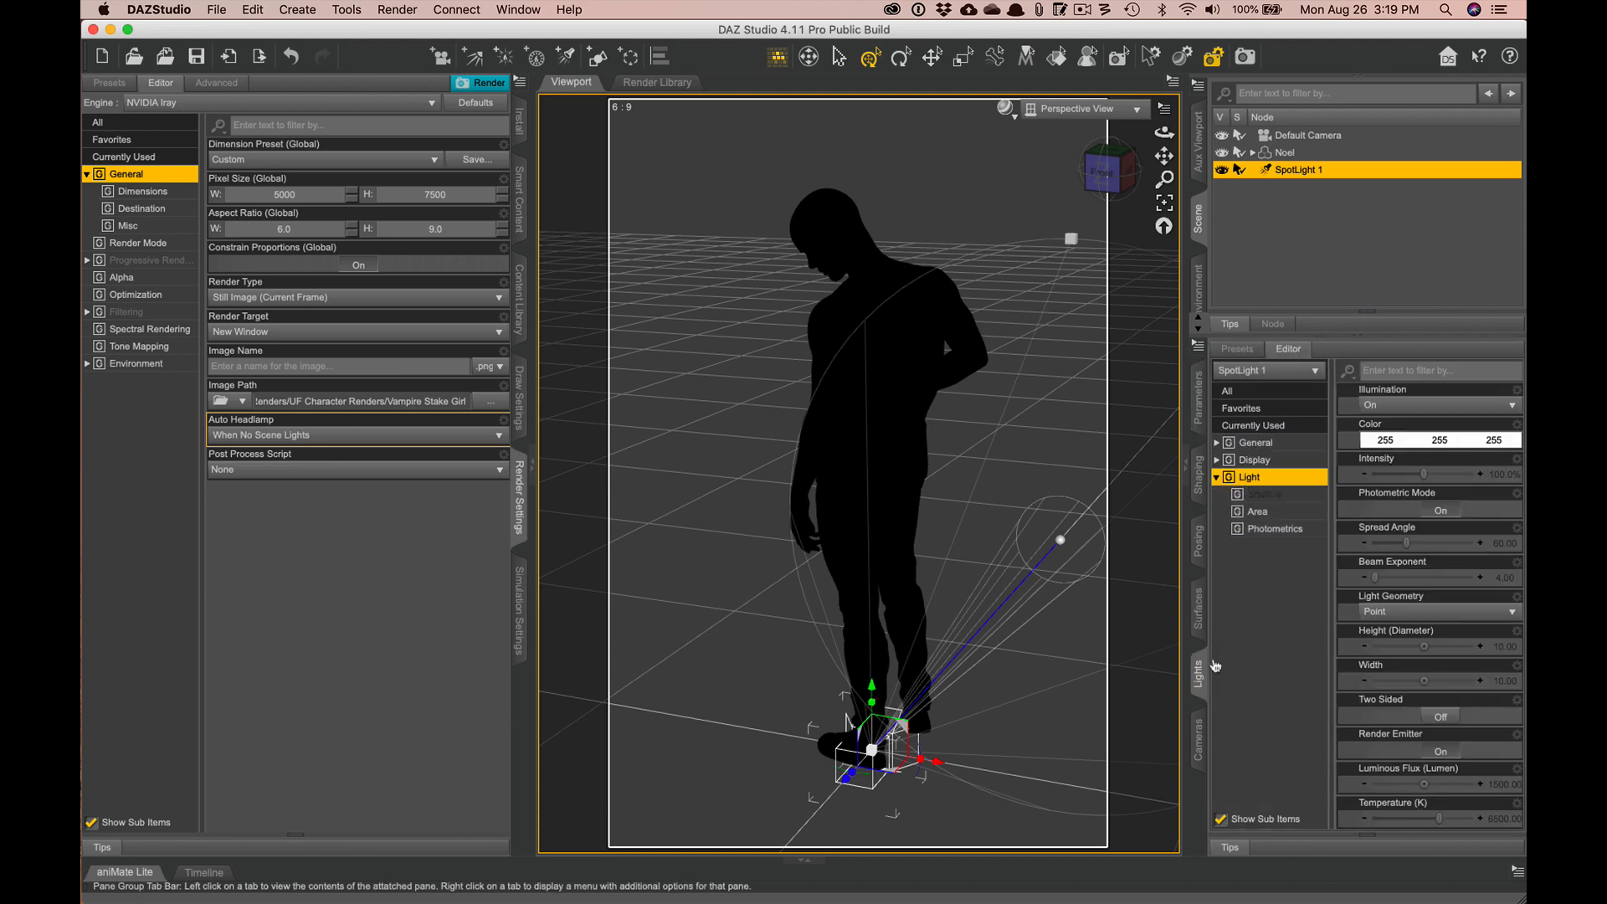
pyautogui.click(1250, 513)
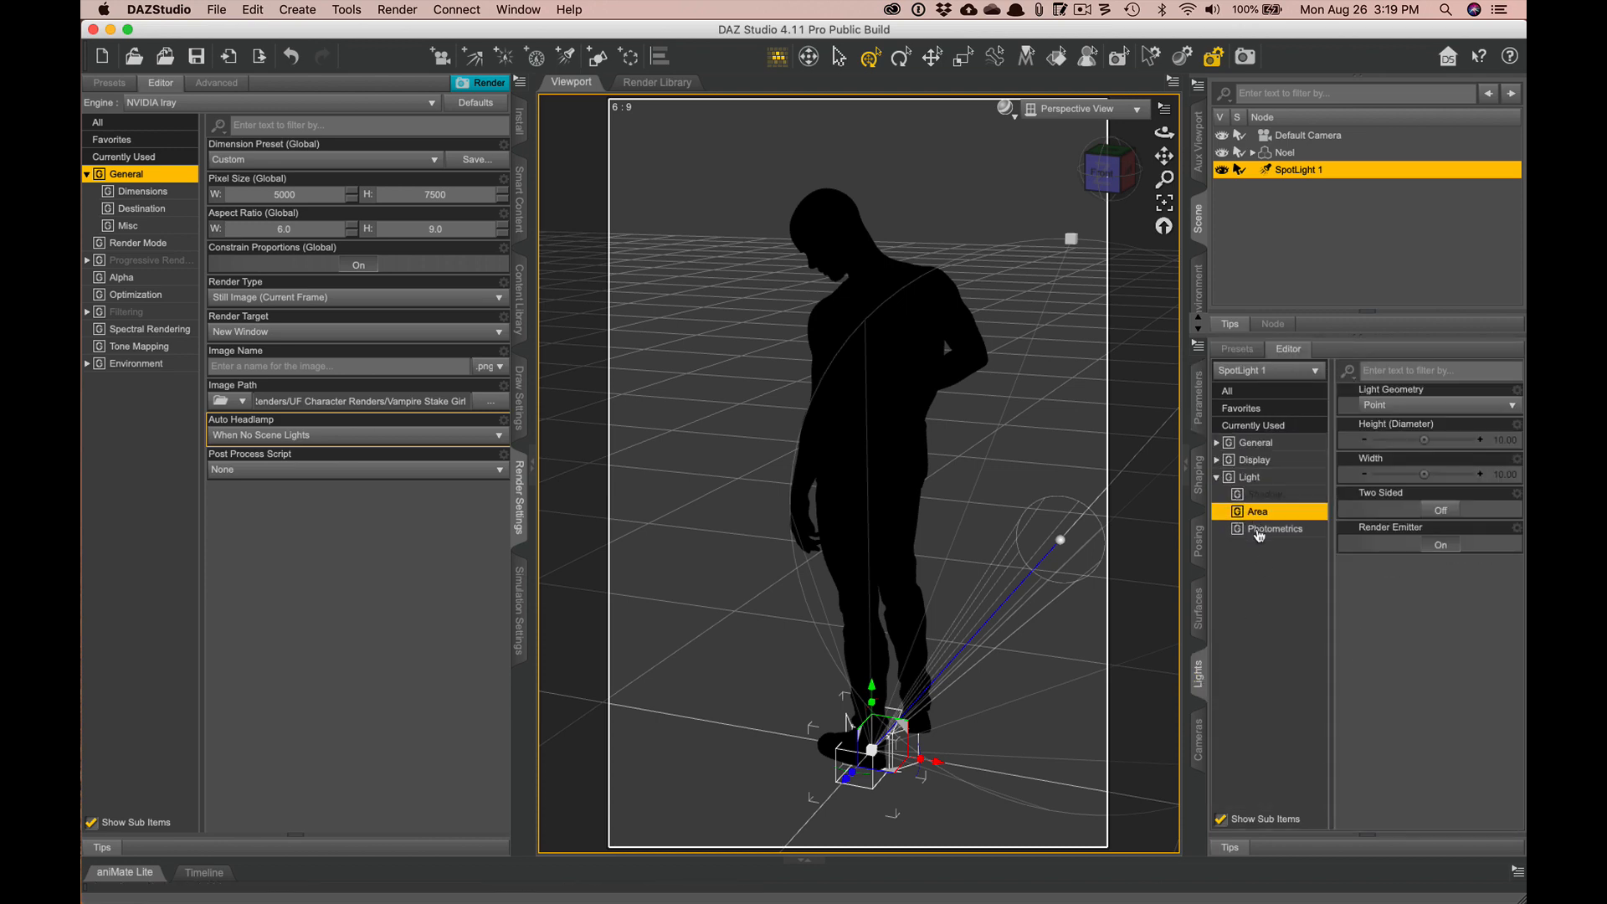
pyautogui.click(1258, 532)
pyautogui.click(1242, 441)
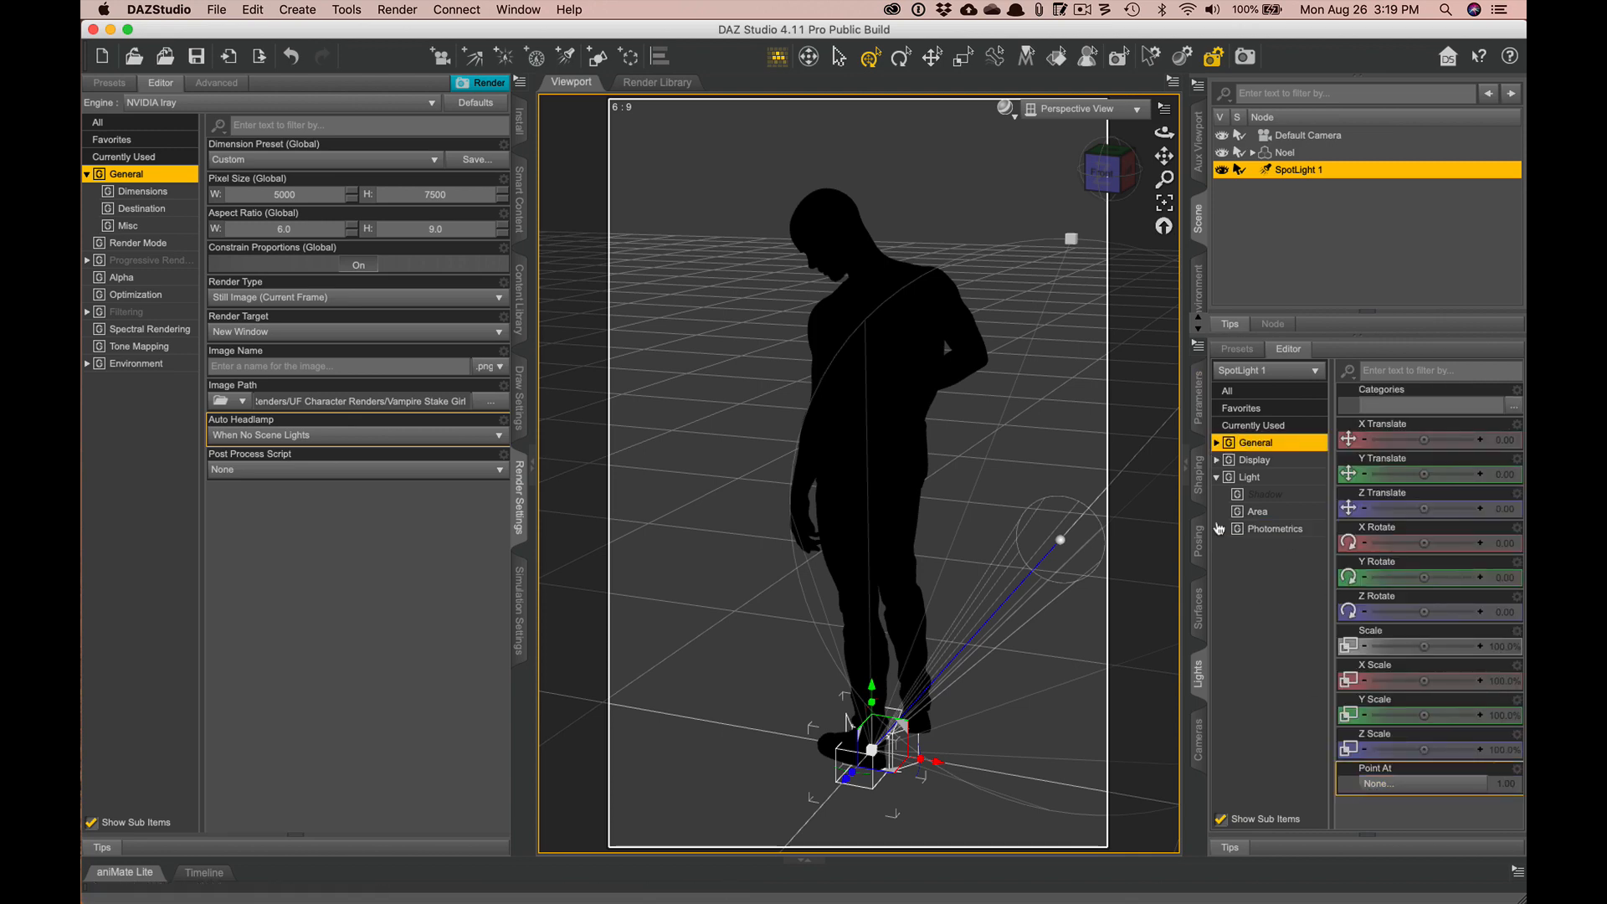
pyautogui.click(1216, 460)
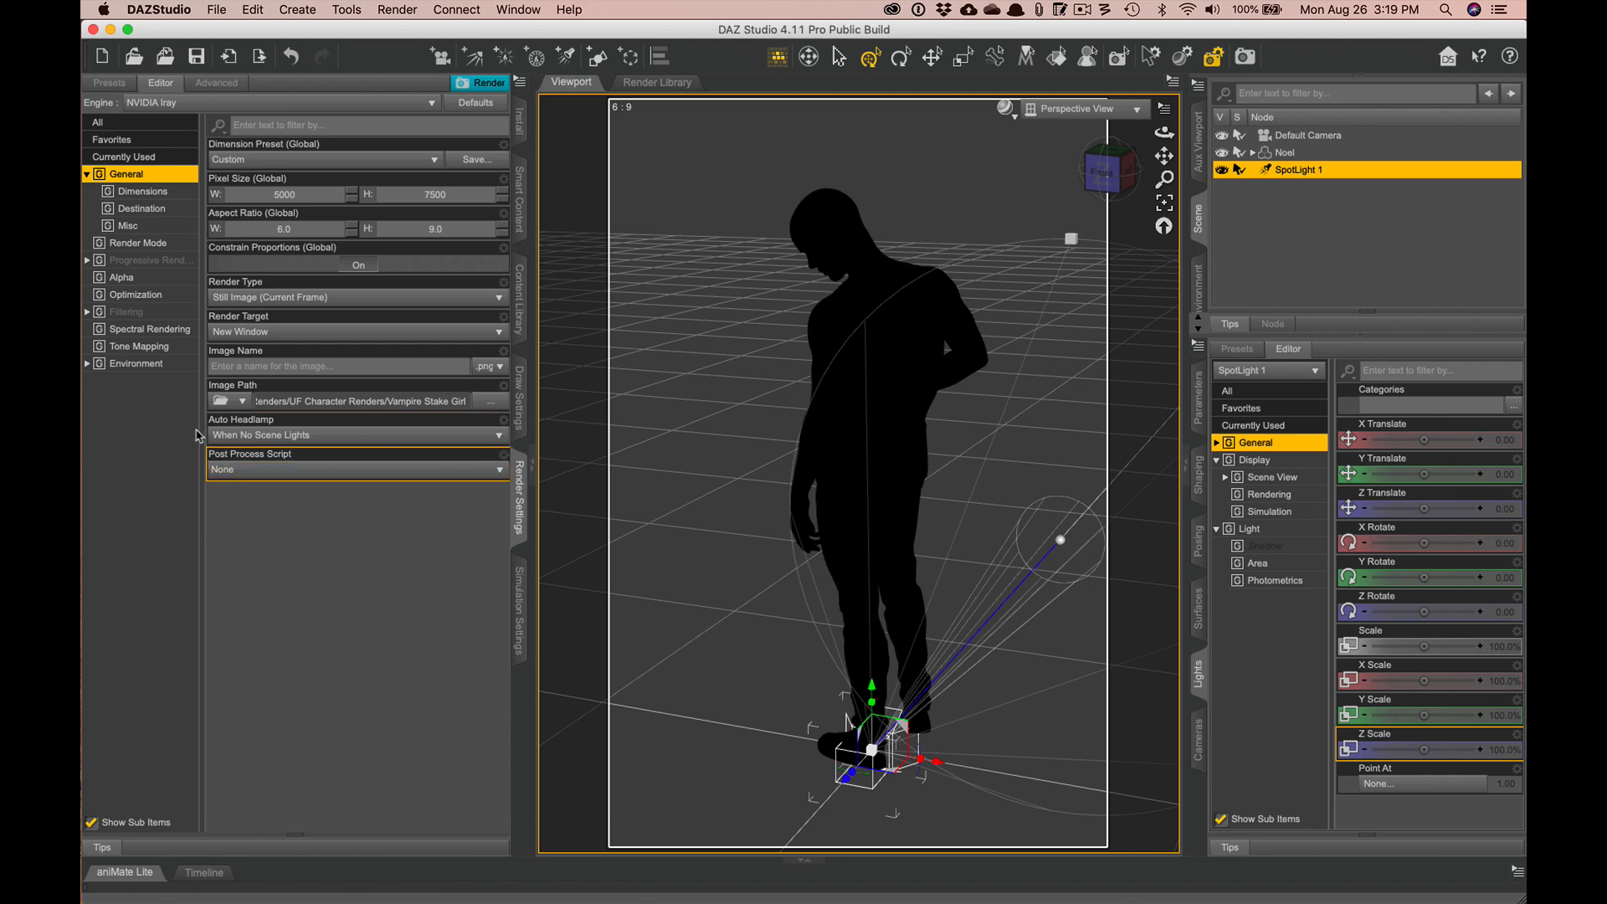
# - Check the Post Process Script options and the Dimensions group of the General render settings
pyautogui.click(241, 473)
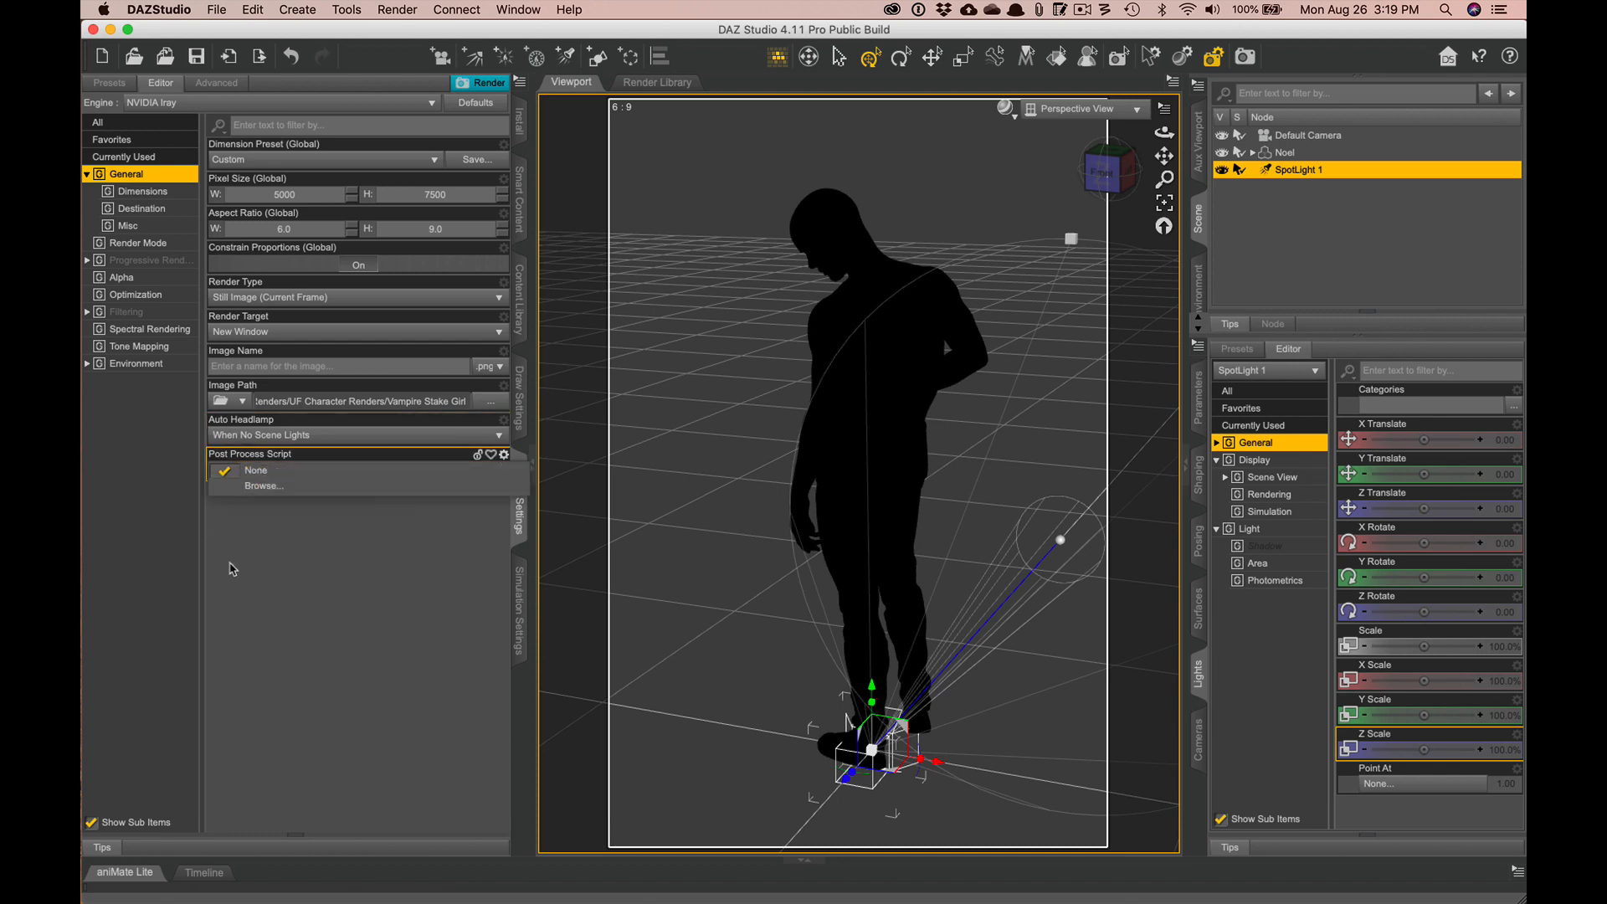
pyautogui.click(235, 568)
pyautogui.click(131, 194)
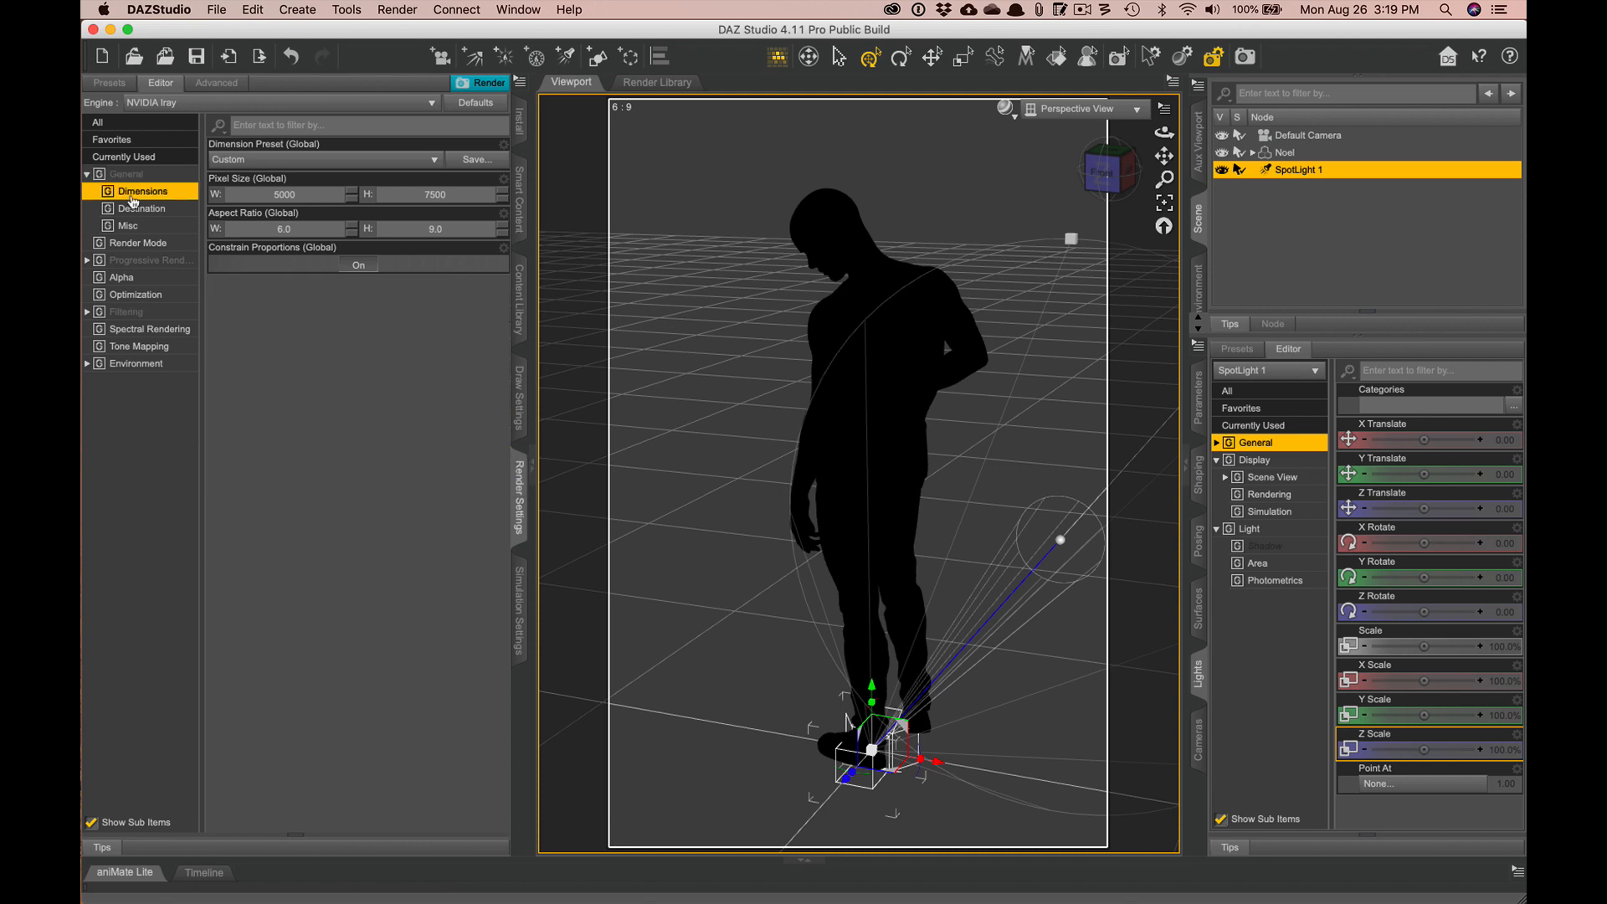
# - Set the Render Mode to Photoreal and expand the Progressive Rendering settings
pyautogui.click(87, 175)
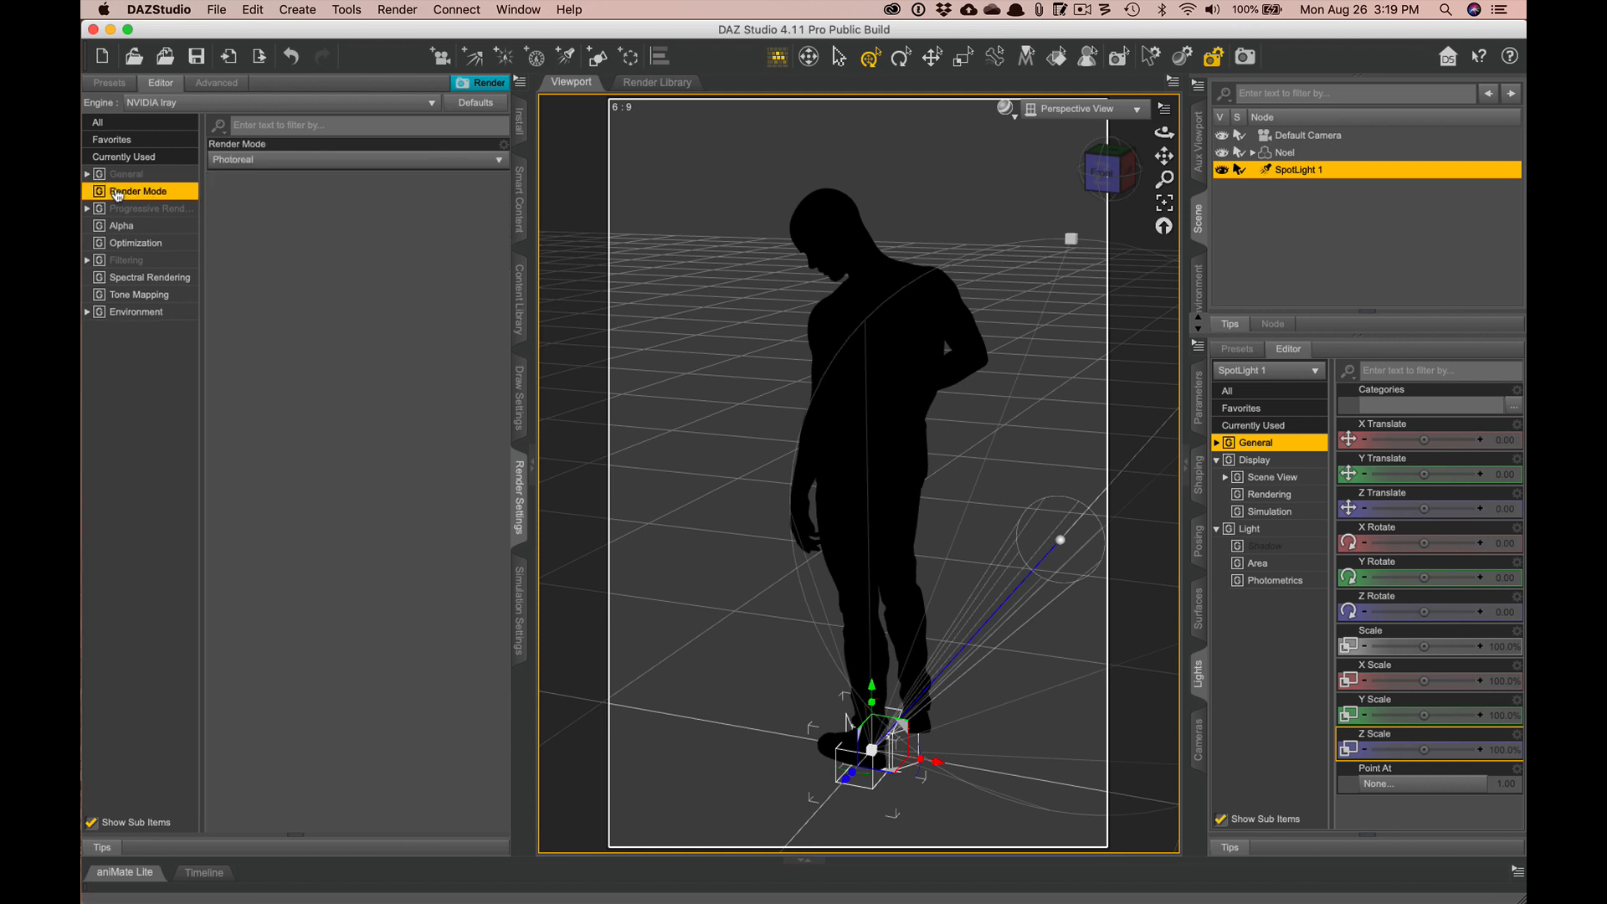
pyautogui.click(234, 160)
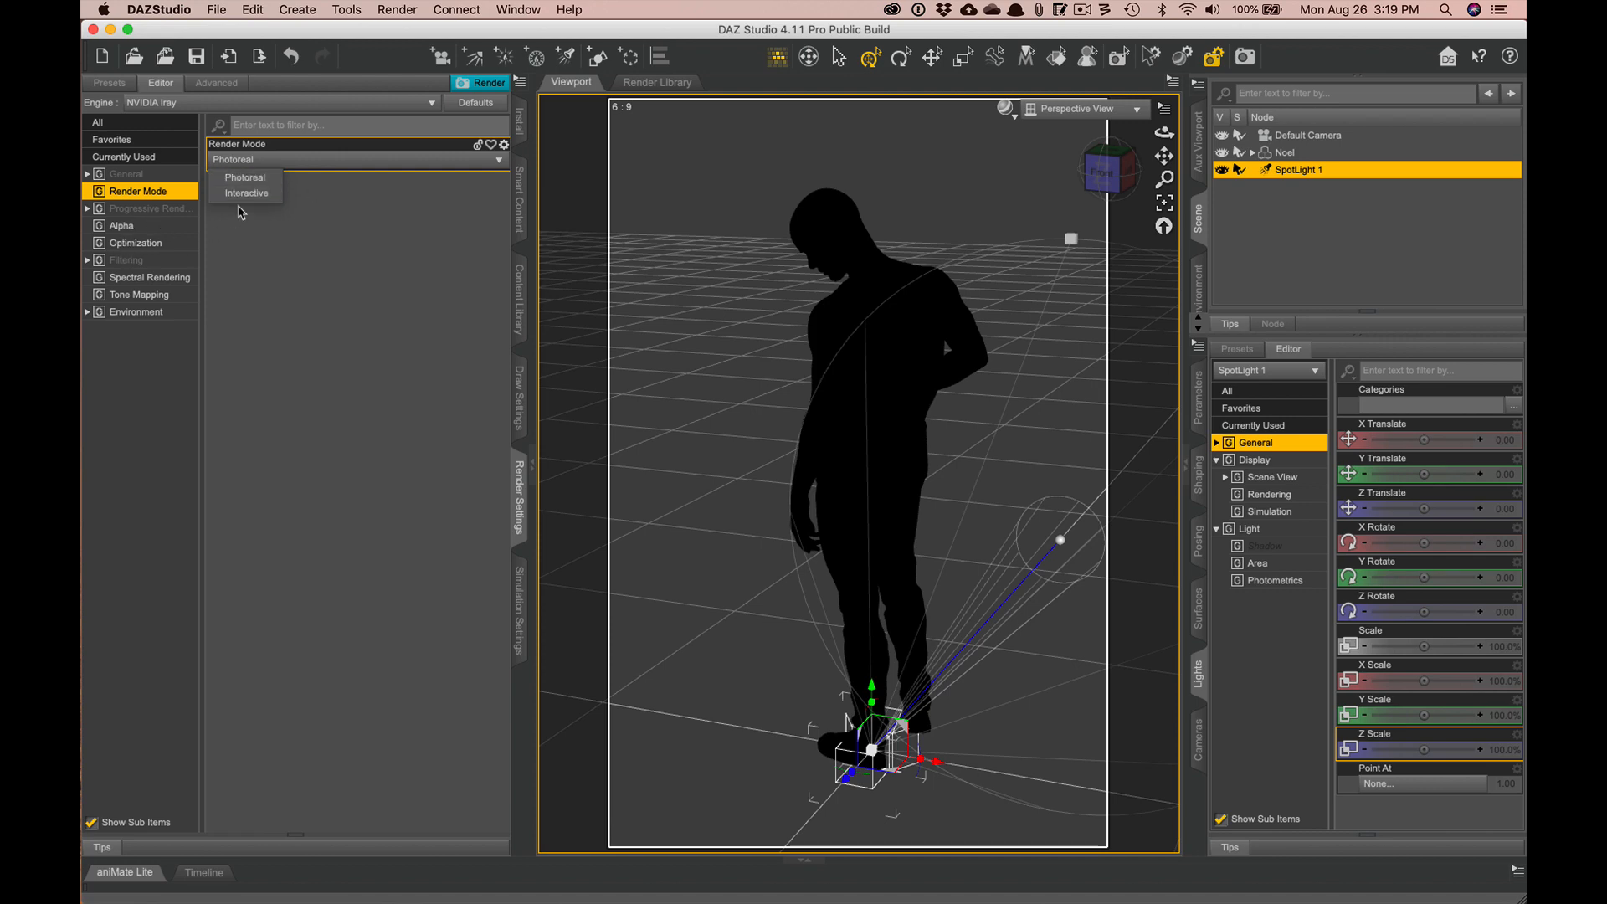
pyautogui.click(253, 179)
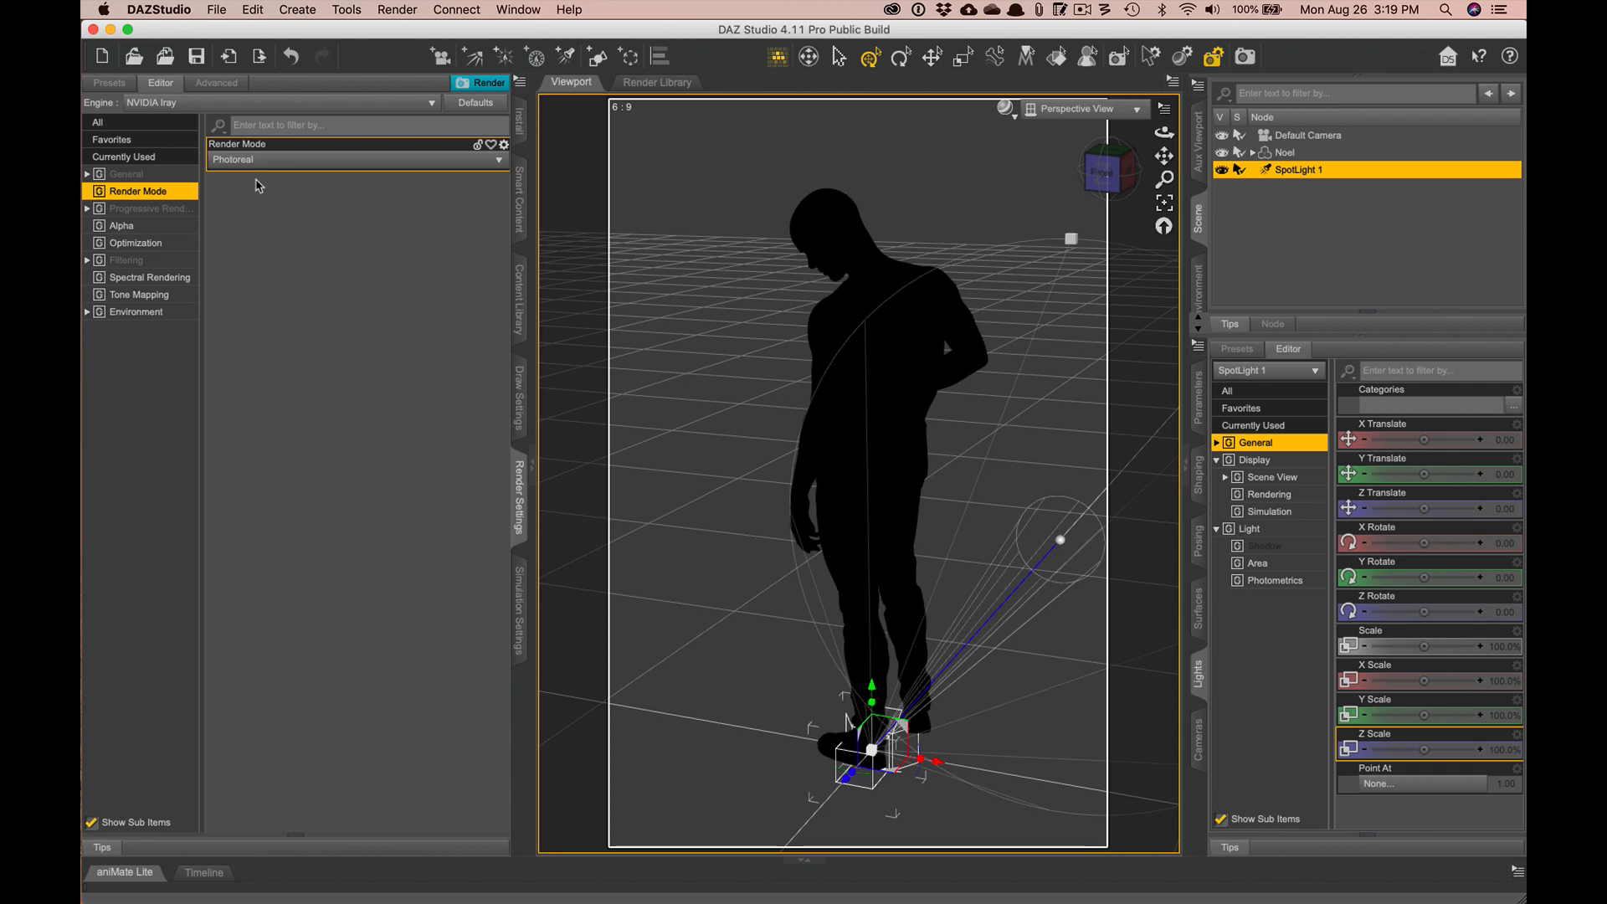
pyautogui.click(124, 210)
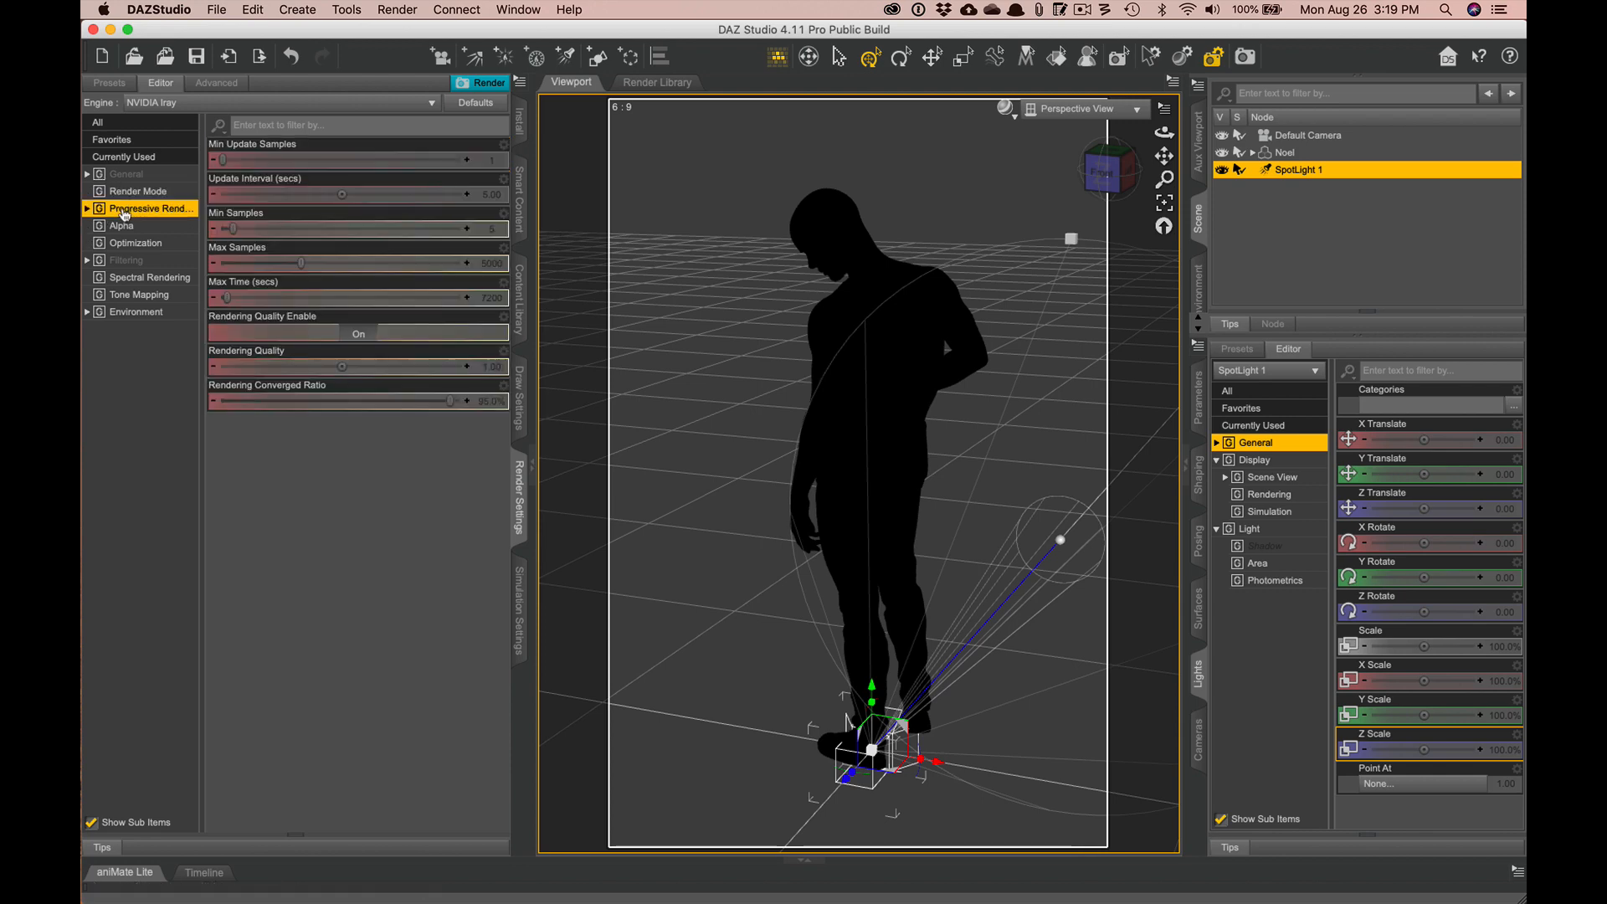
pyautogui.click(87, 208)
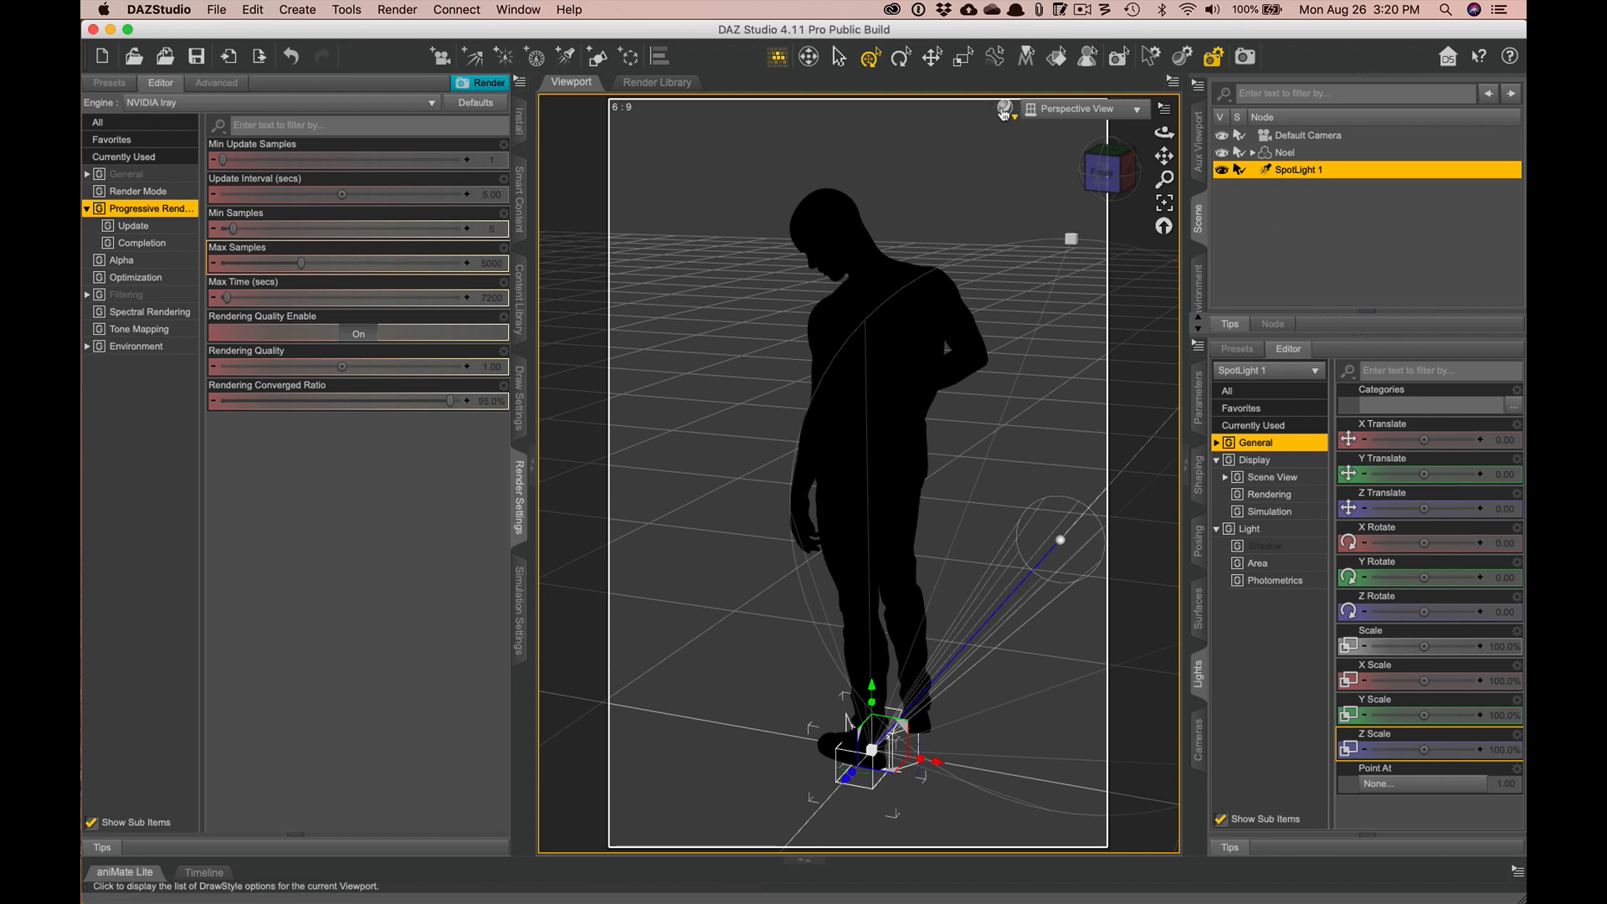
# - Try to restore the figure's headlamp lighting by hiding SpotLight 1 and checking the Auto Headlamp setting
pyautogui.click(1221, 169)
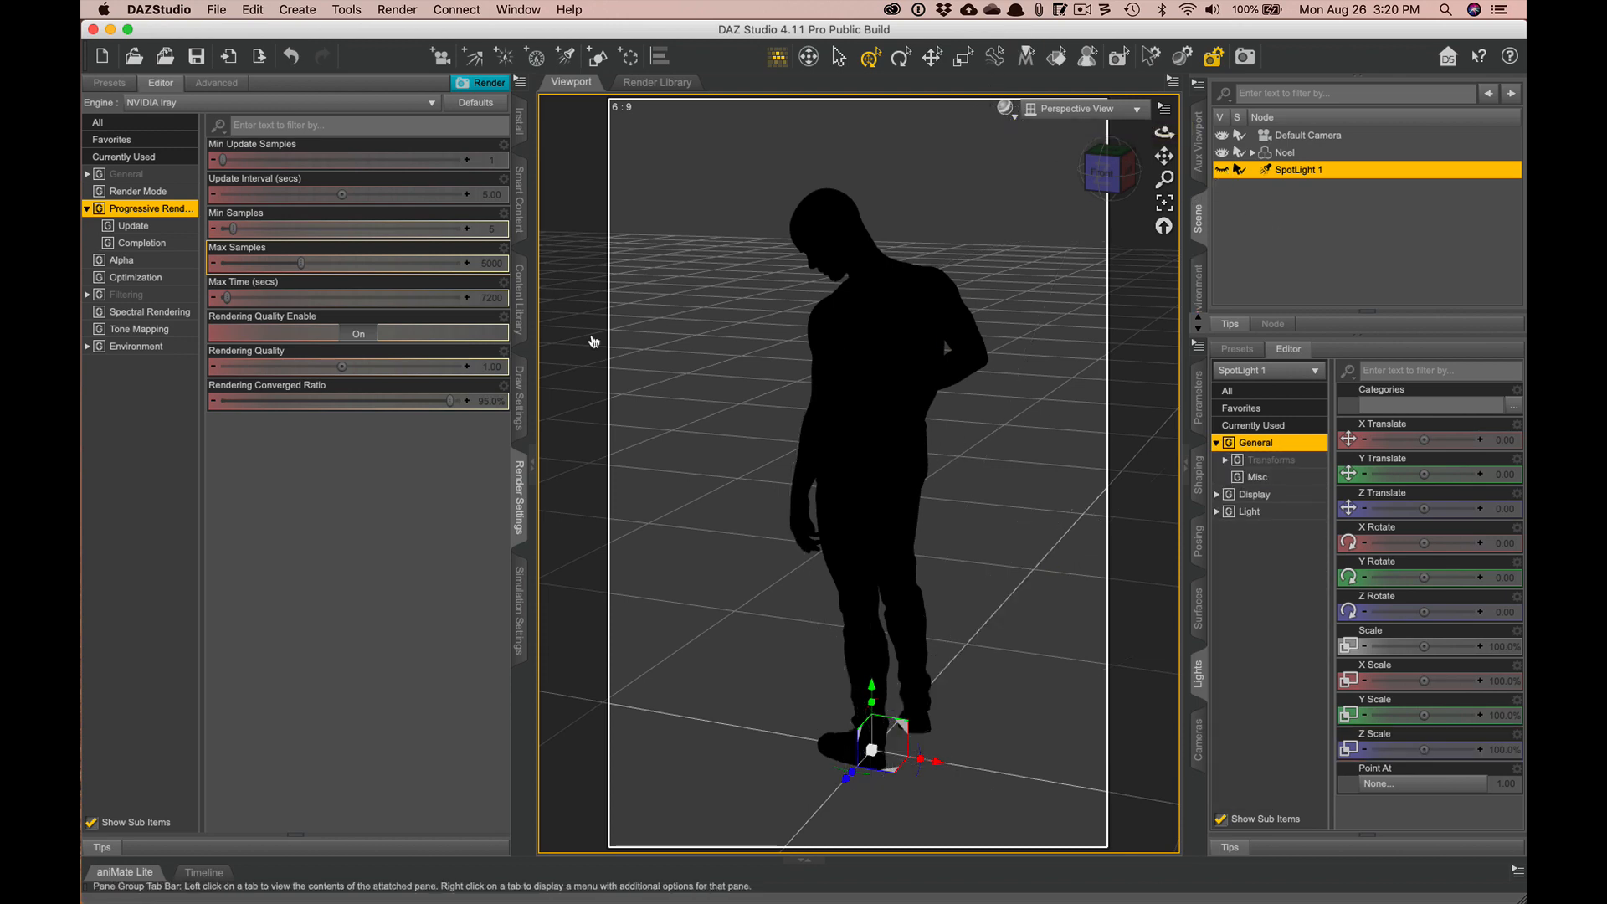
pyautogui.click(125, 174)
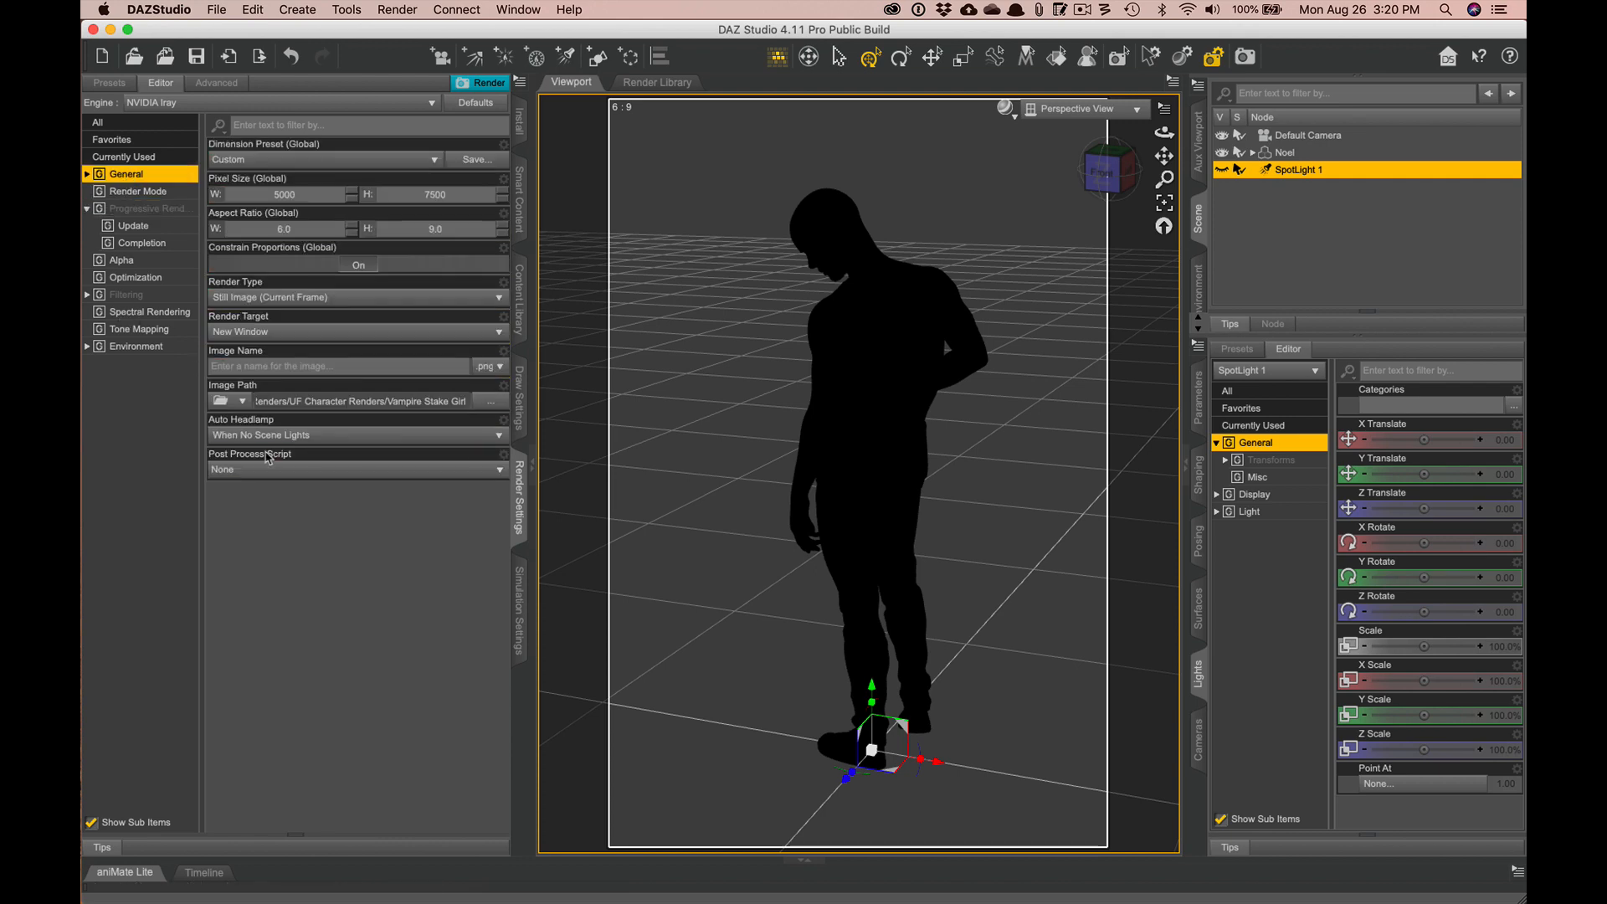
pyautogui.click(275, 435)
pyautogui.click(277, 572)
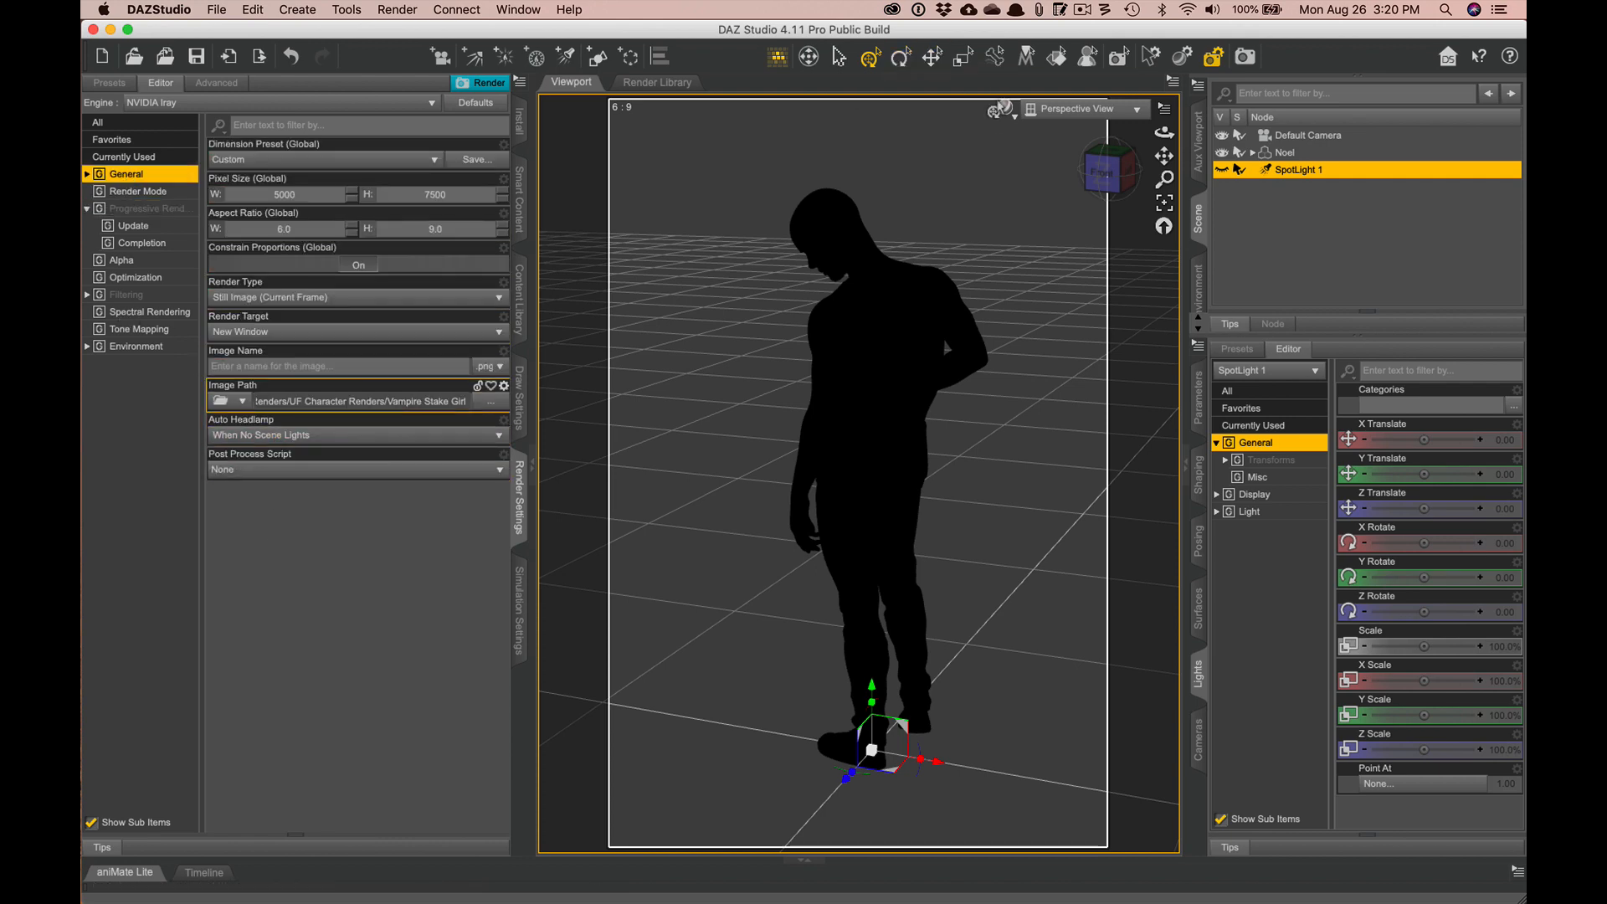
pyautogui.click(1222, 169)
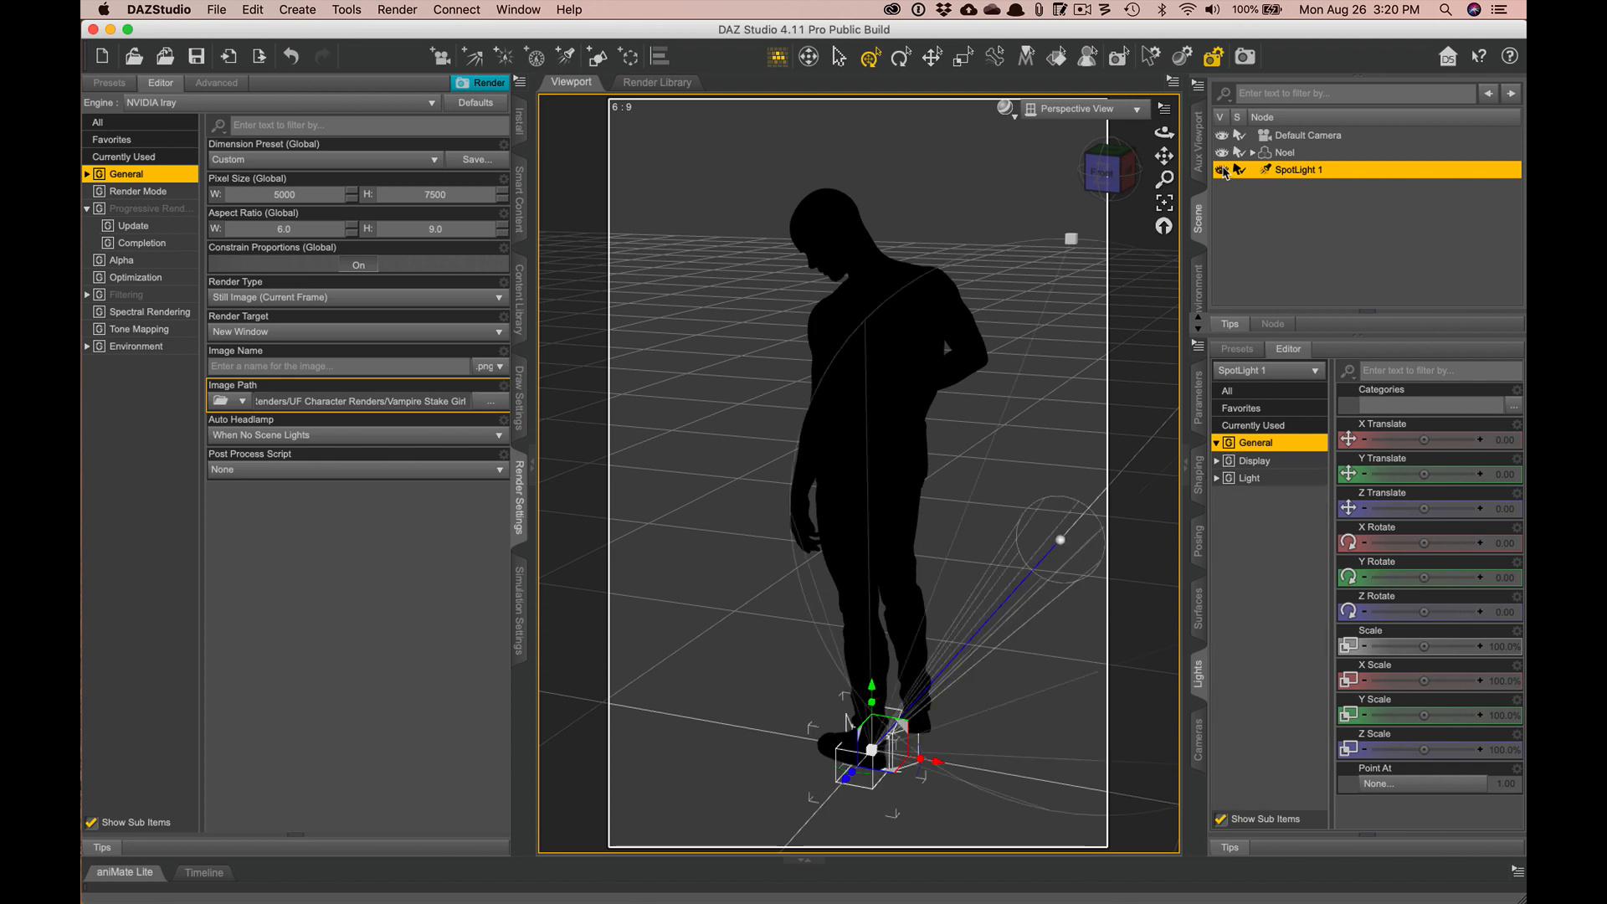
# - Delete SpotLight 1 from the scene
pyautogui.rightClick(1285, 176)
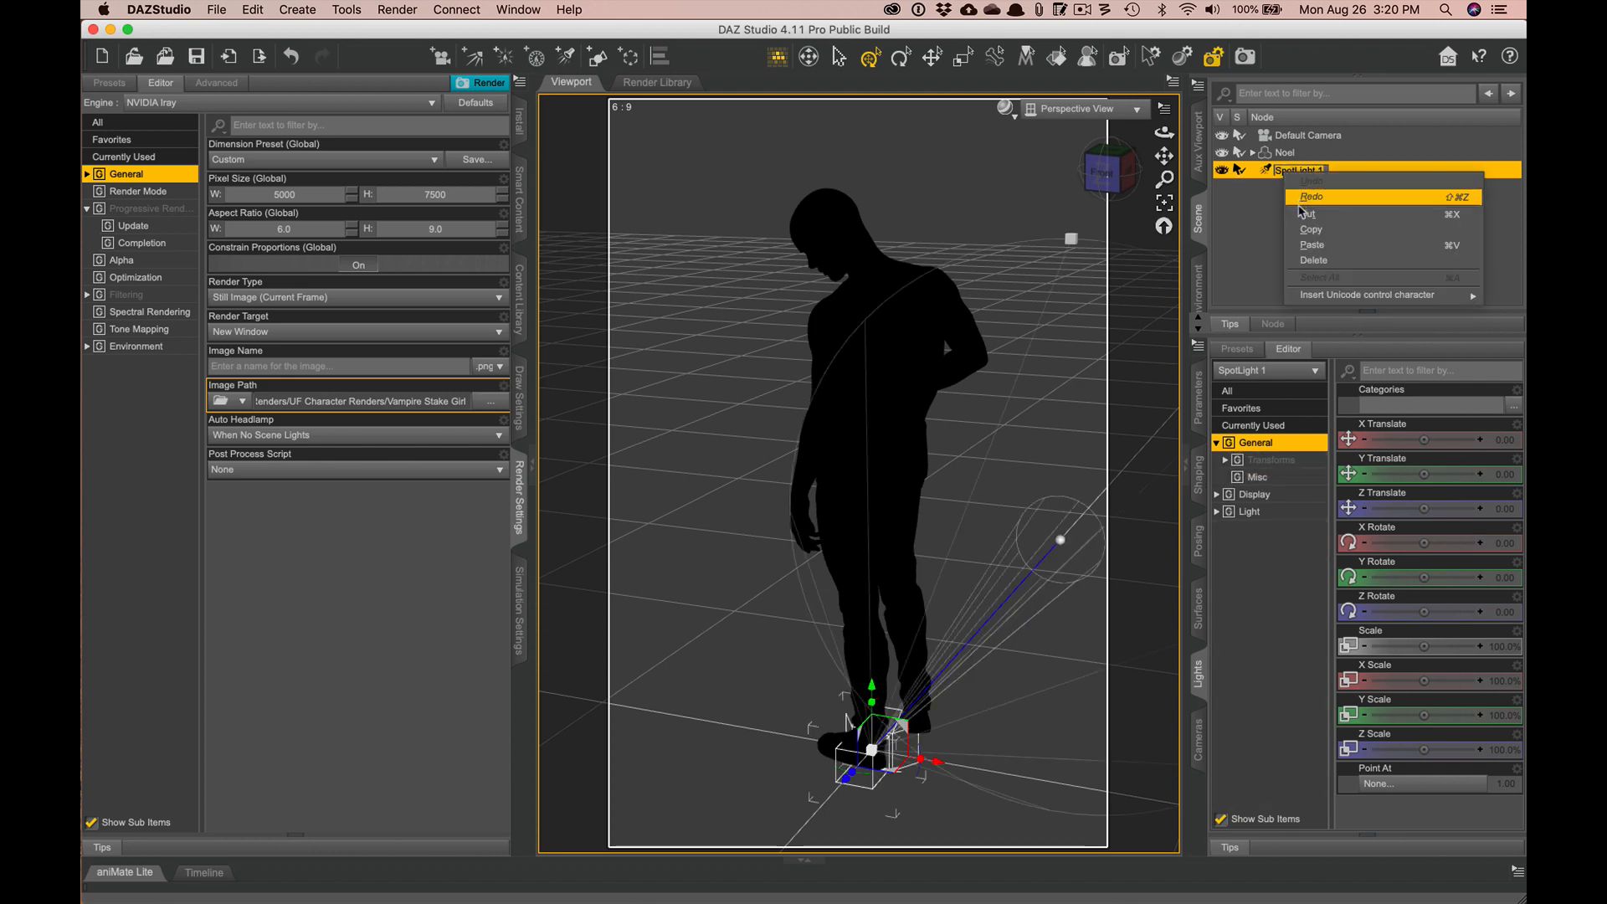
pyautogui.click(1308, 247)
pyautogui.click(1293, 235)
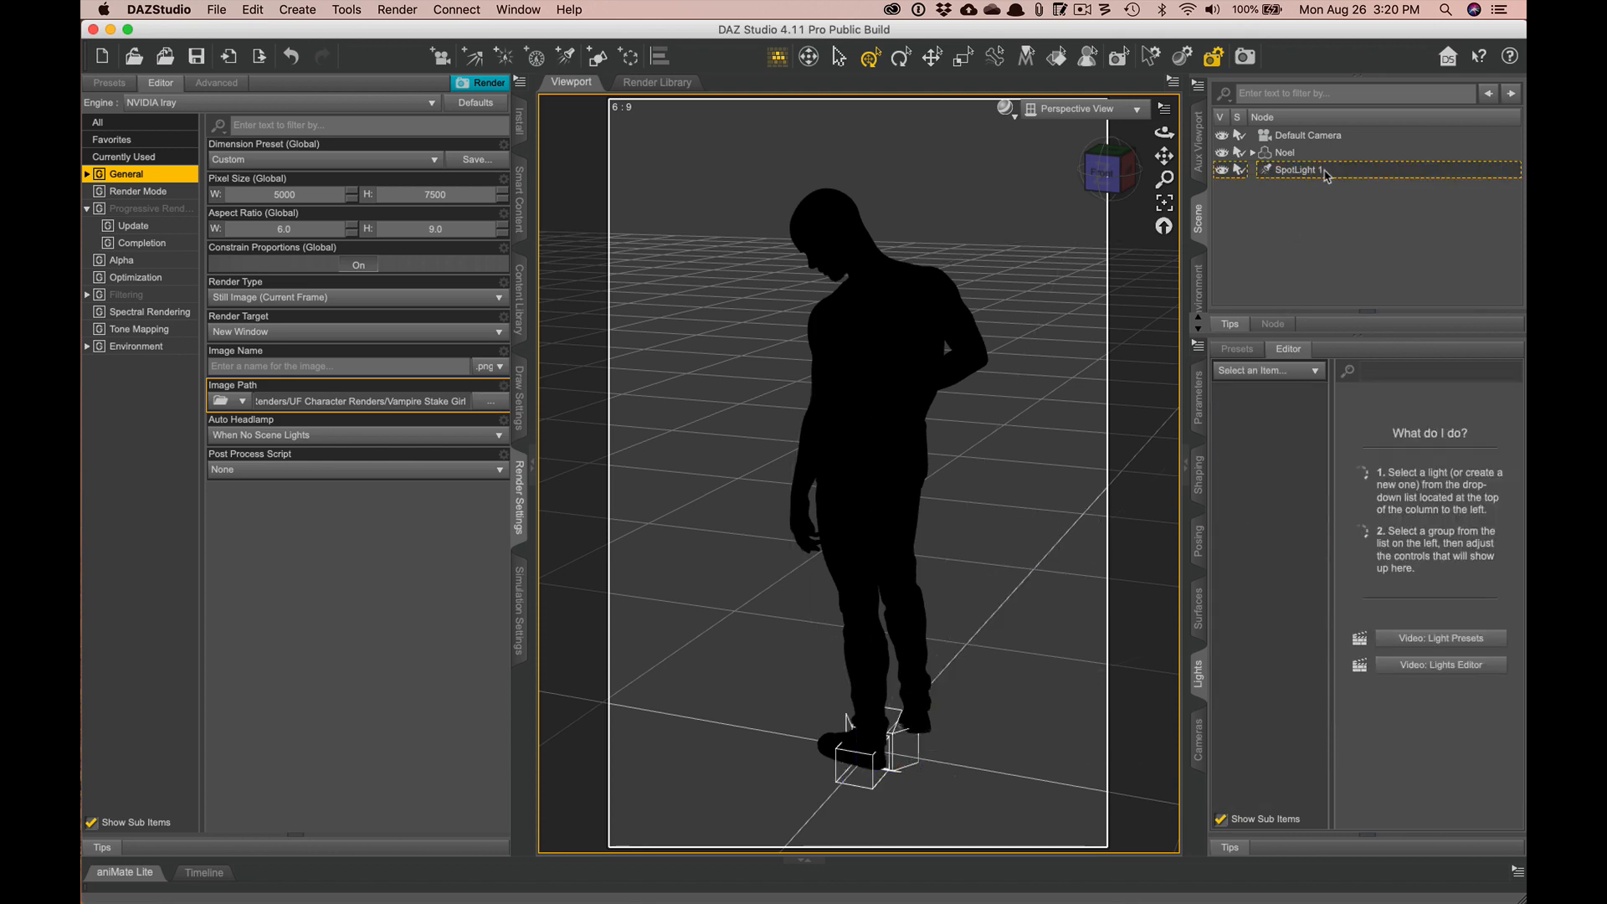
pyautogui.rightClick(1330, 173)
pyautogui.click(1343, 174)
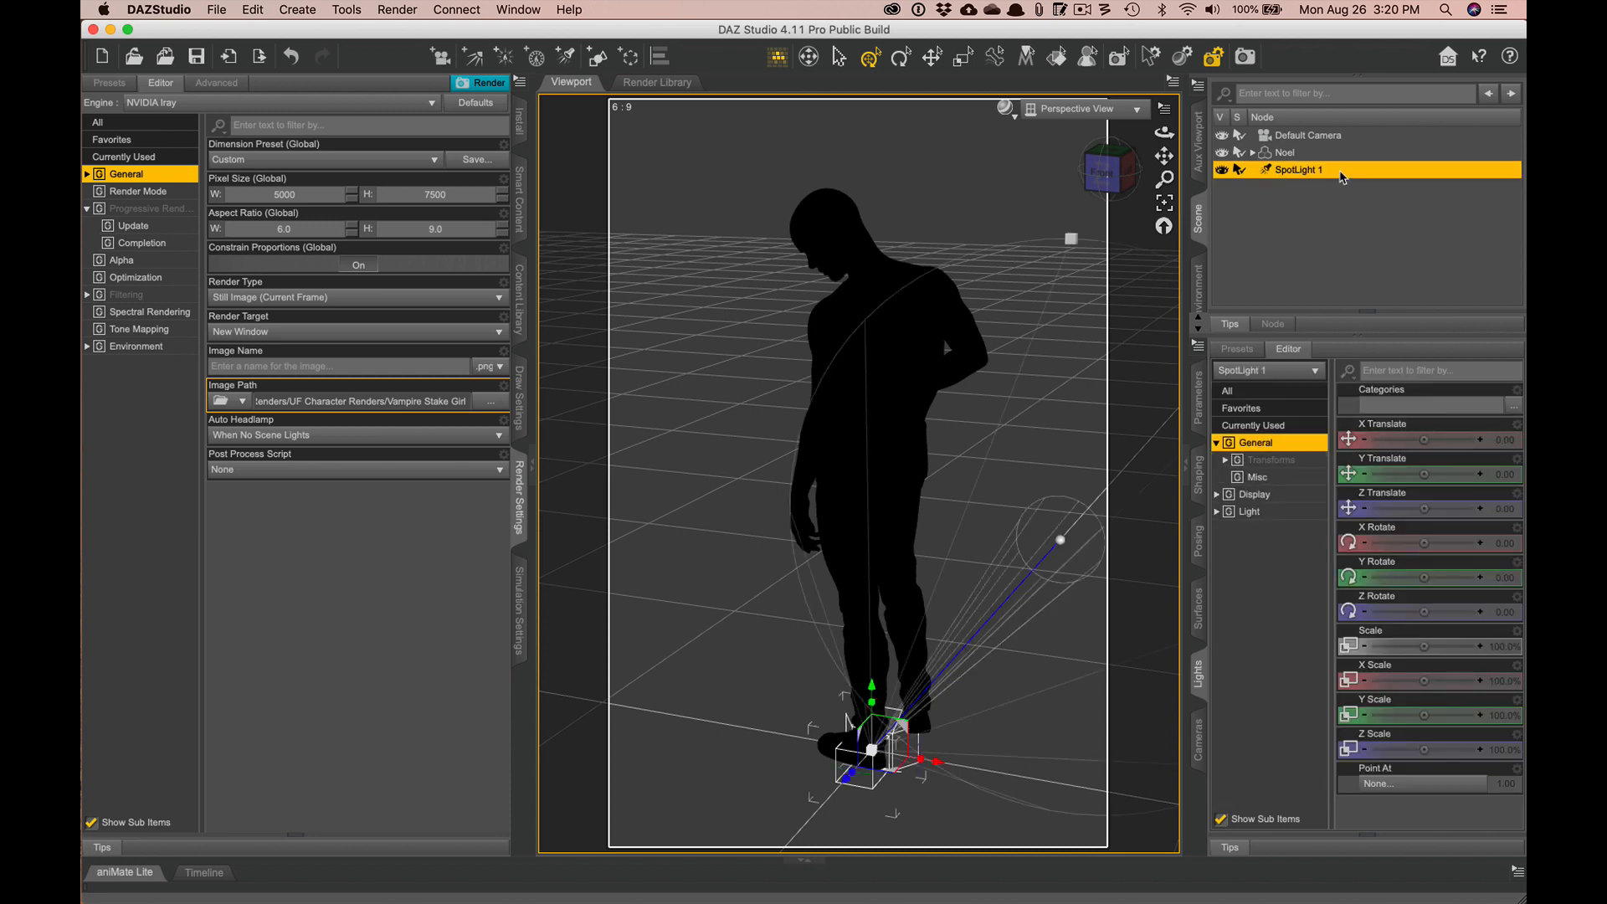
pyautogui.rightClick(1343, 175)
pyautogui.click(1351, 222)
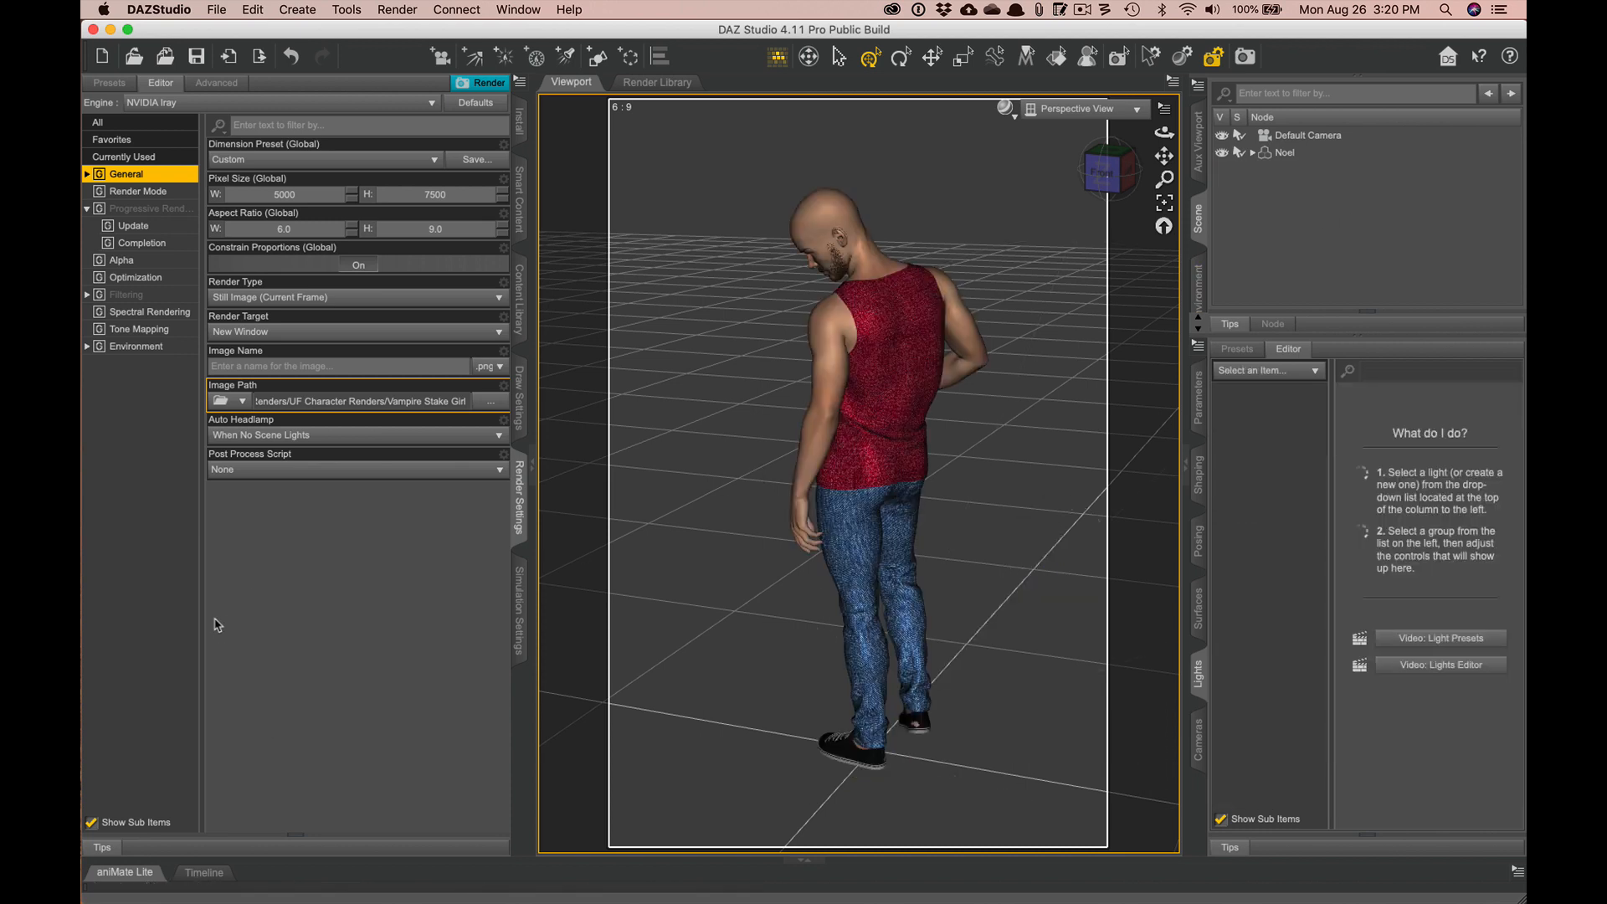
# - Examine the Progressive Rendering settings for update samples, update interval, maximum samples, maximum time and converged ratio
pyautogui.click(144, 210)
pyautogui.click(227, 283)
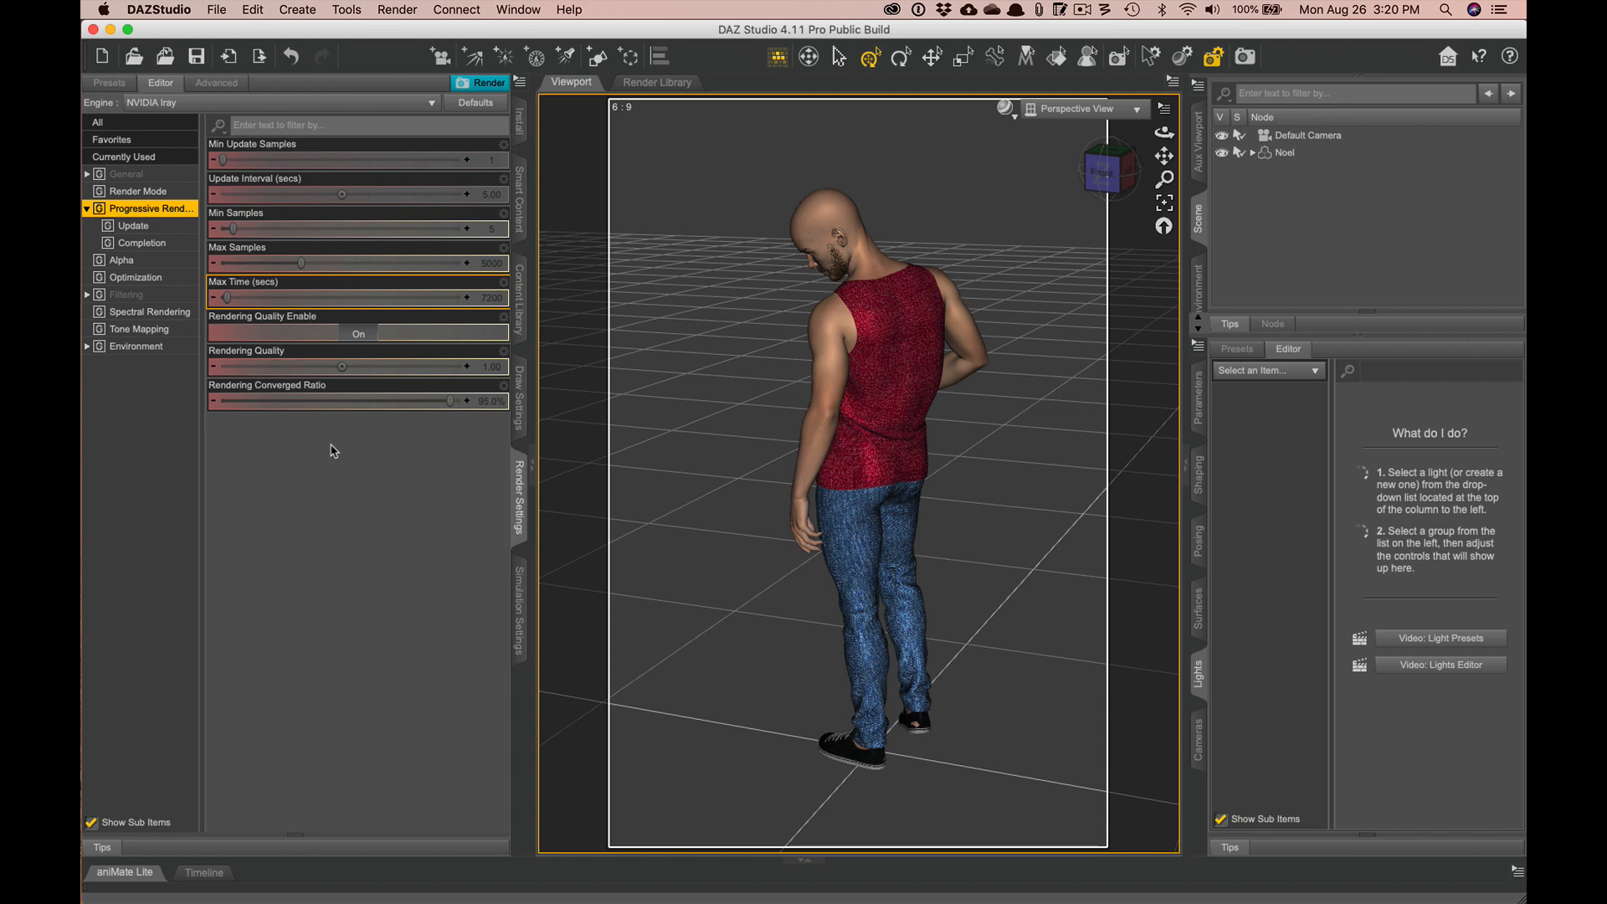
pyautogui.click(329, 408)
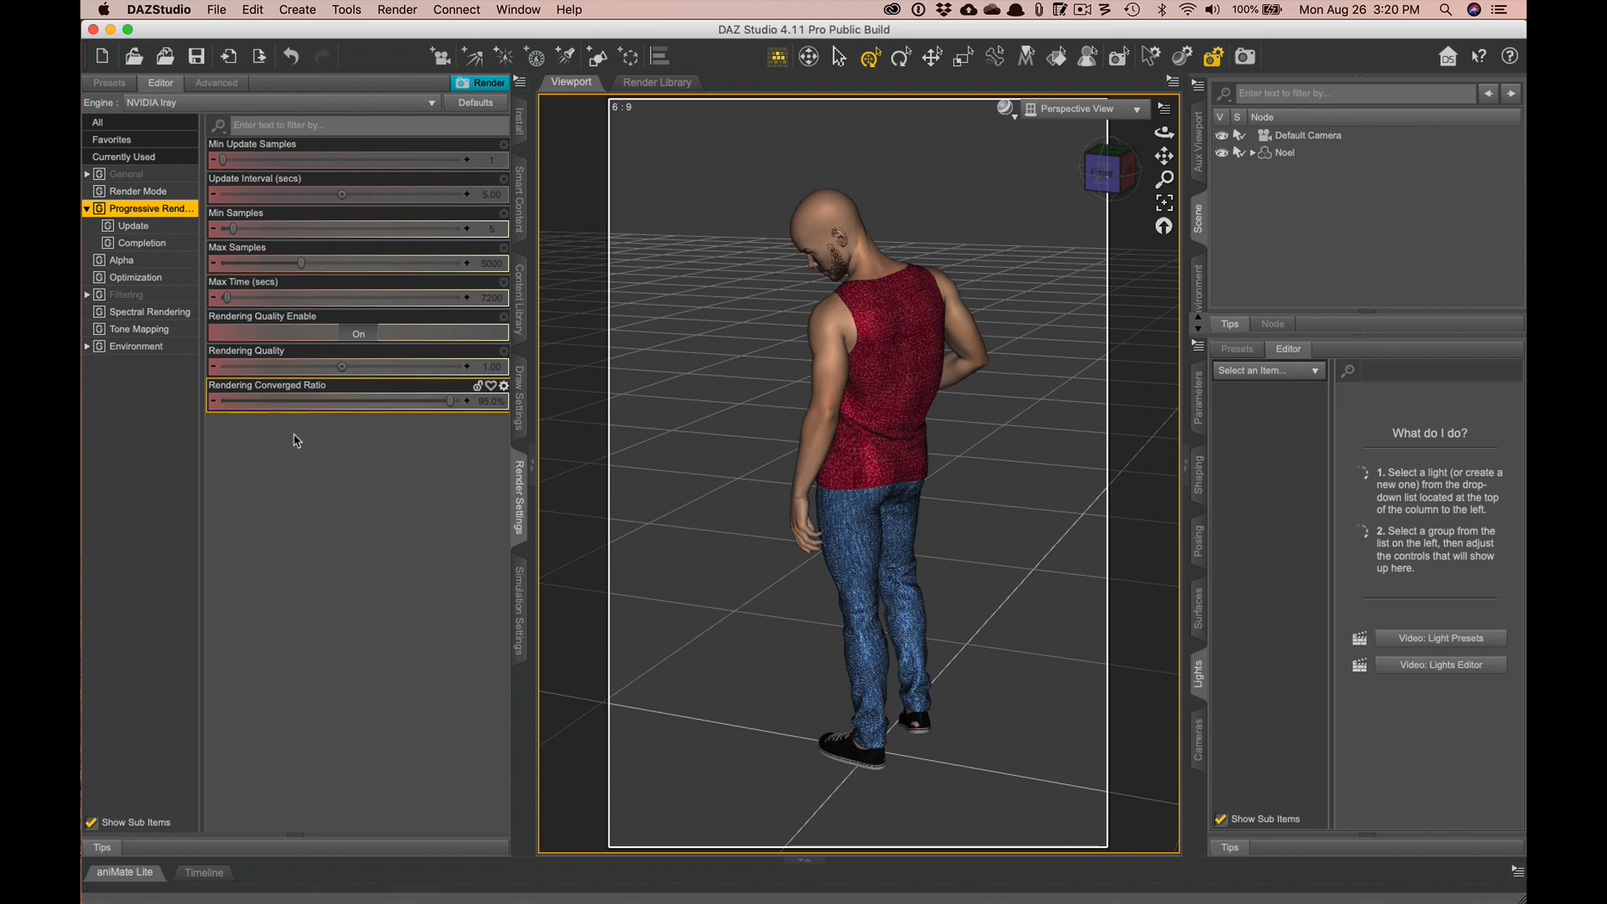
pyautogui.click(239, 159)
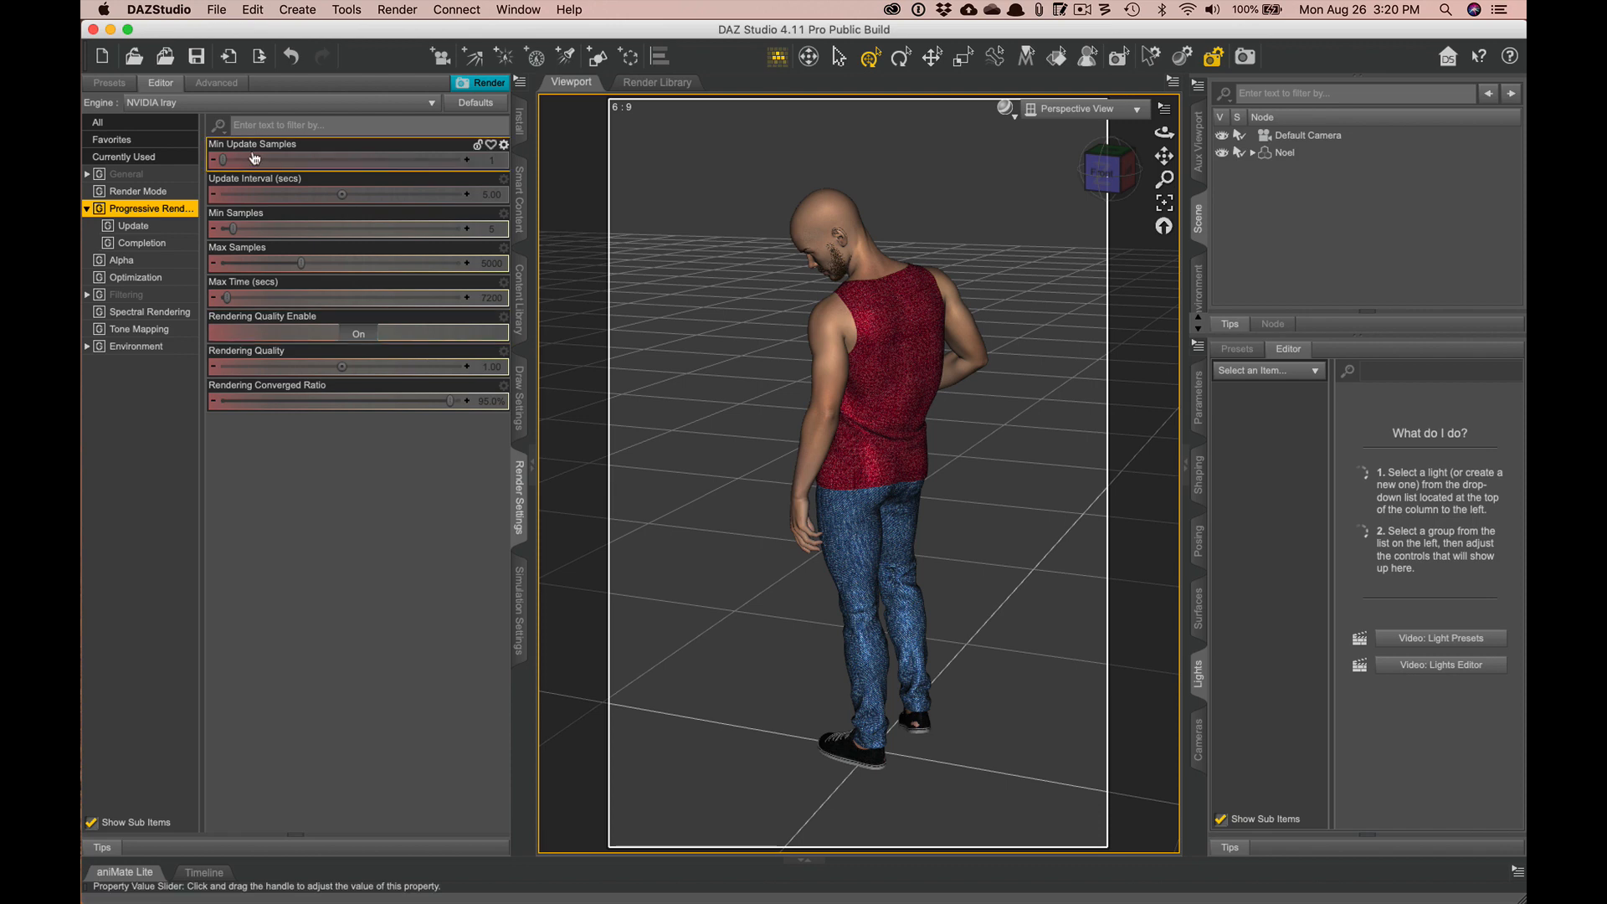
pyautogui.moveTo(254, 159)
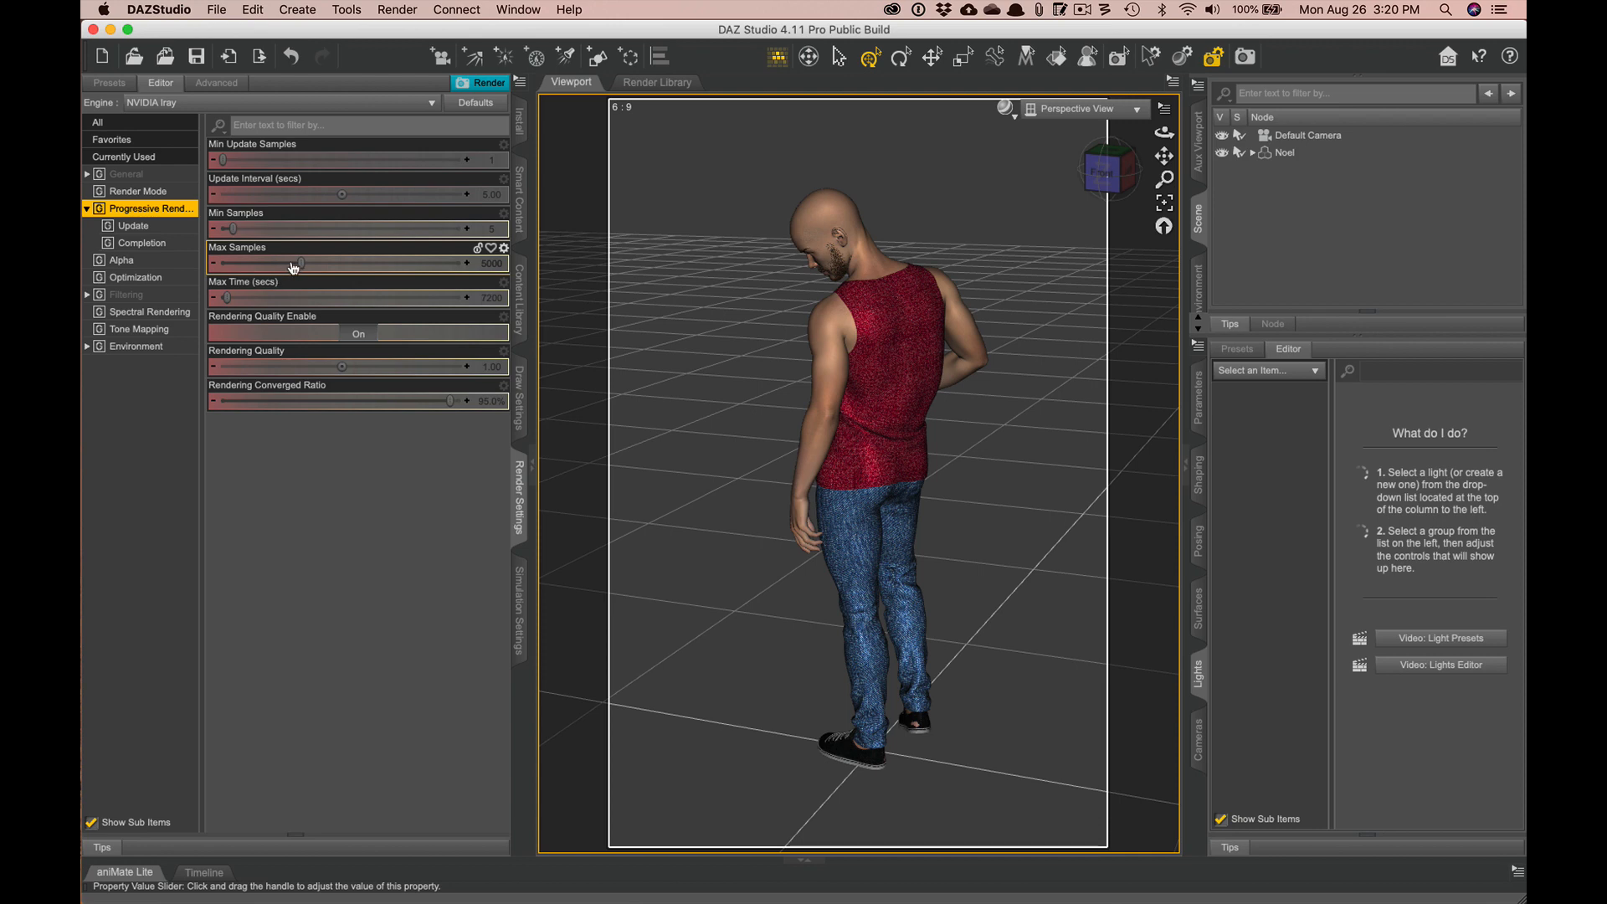
pyautogui.moveTo(293, 268)
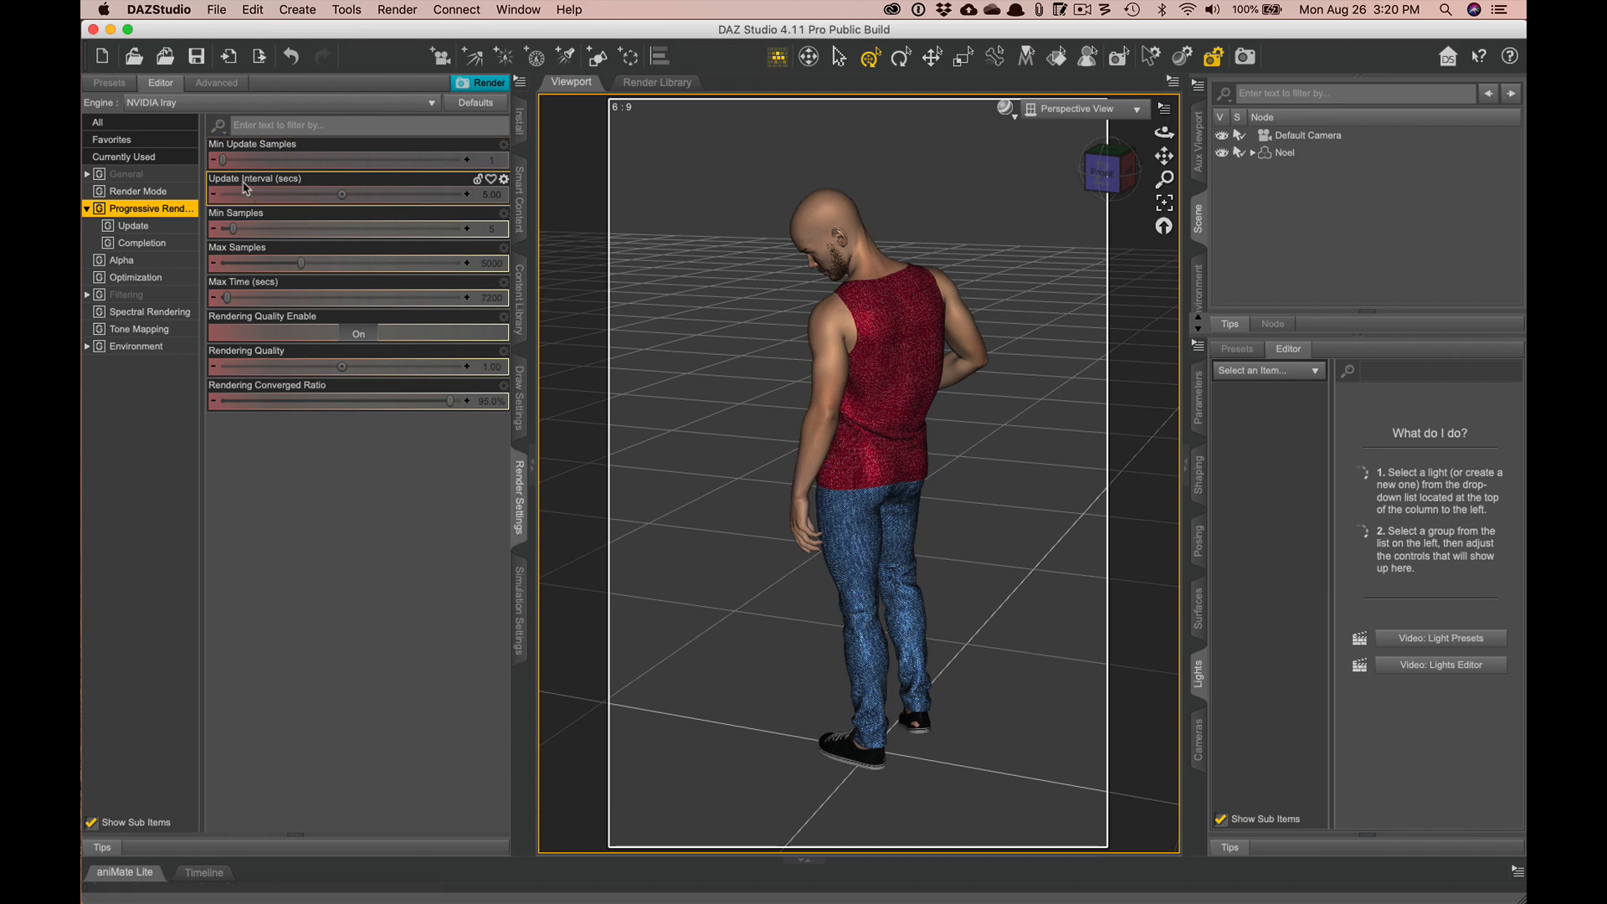
pyautogui.moveTo(246, 190)
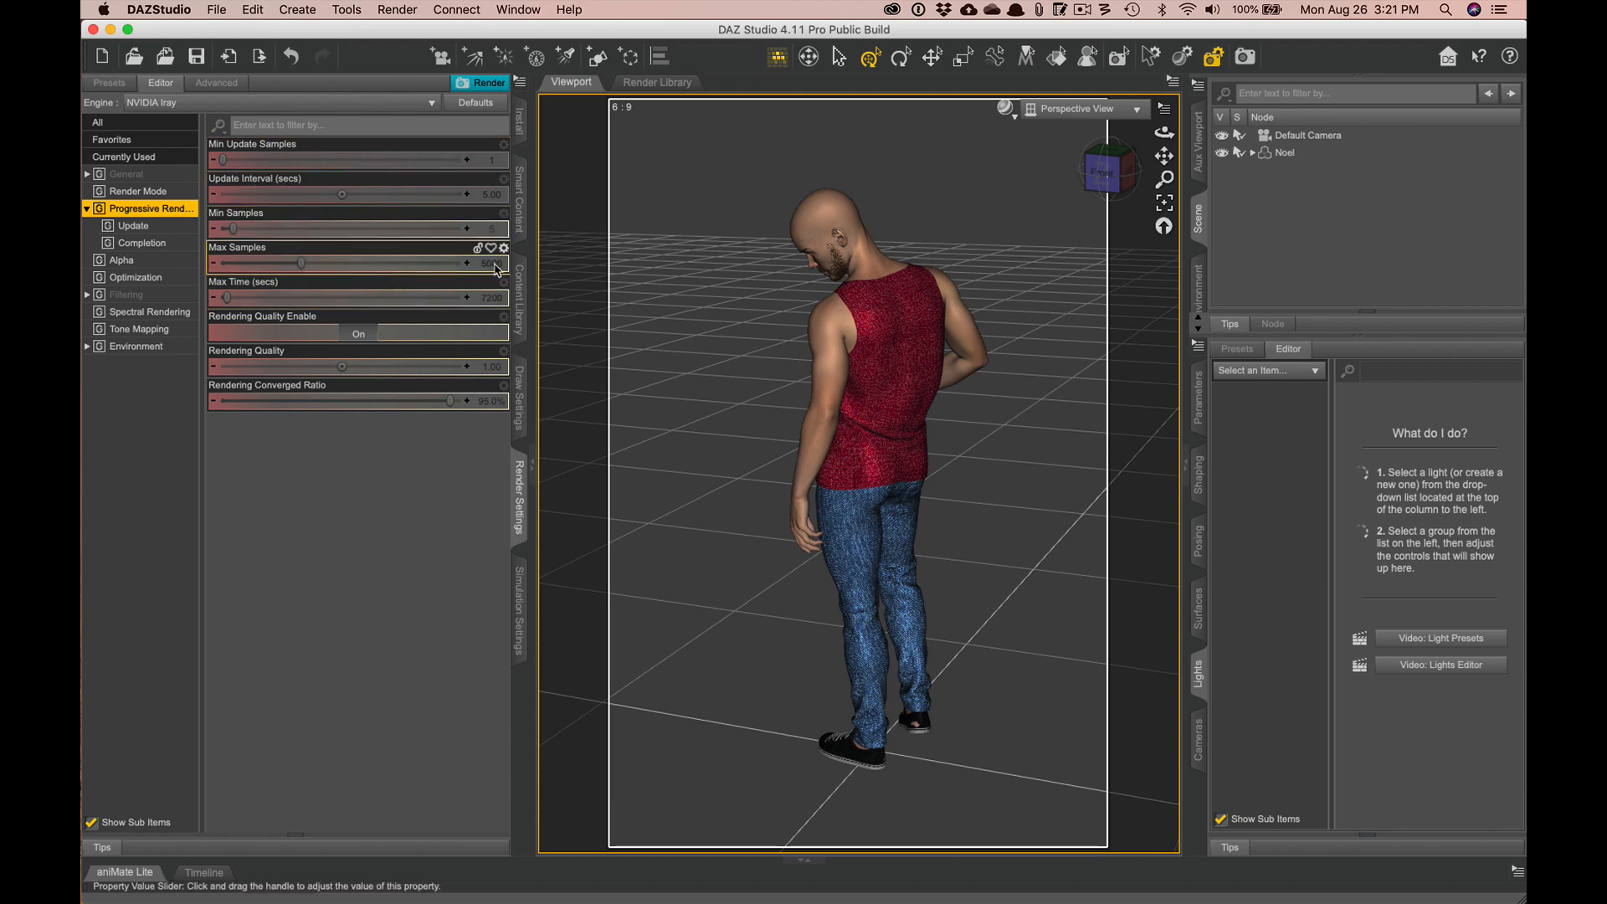
pyautogui.moveTo(498, 270)
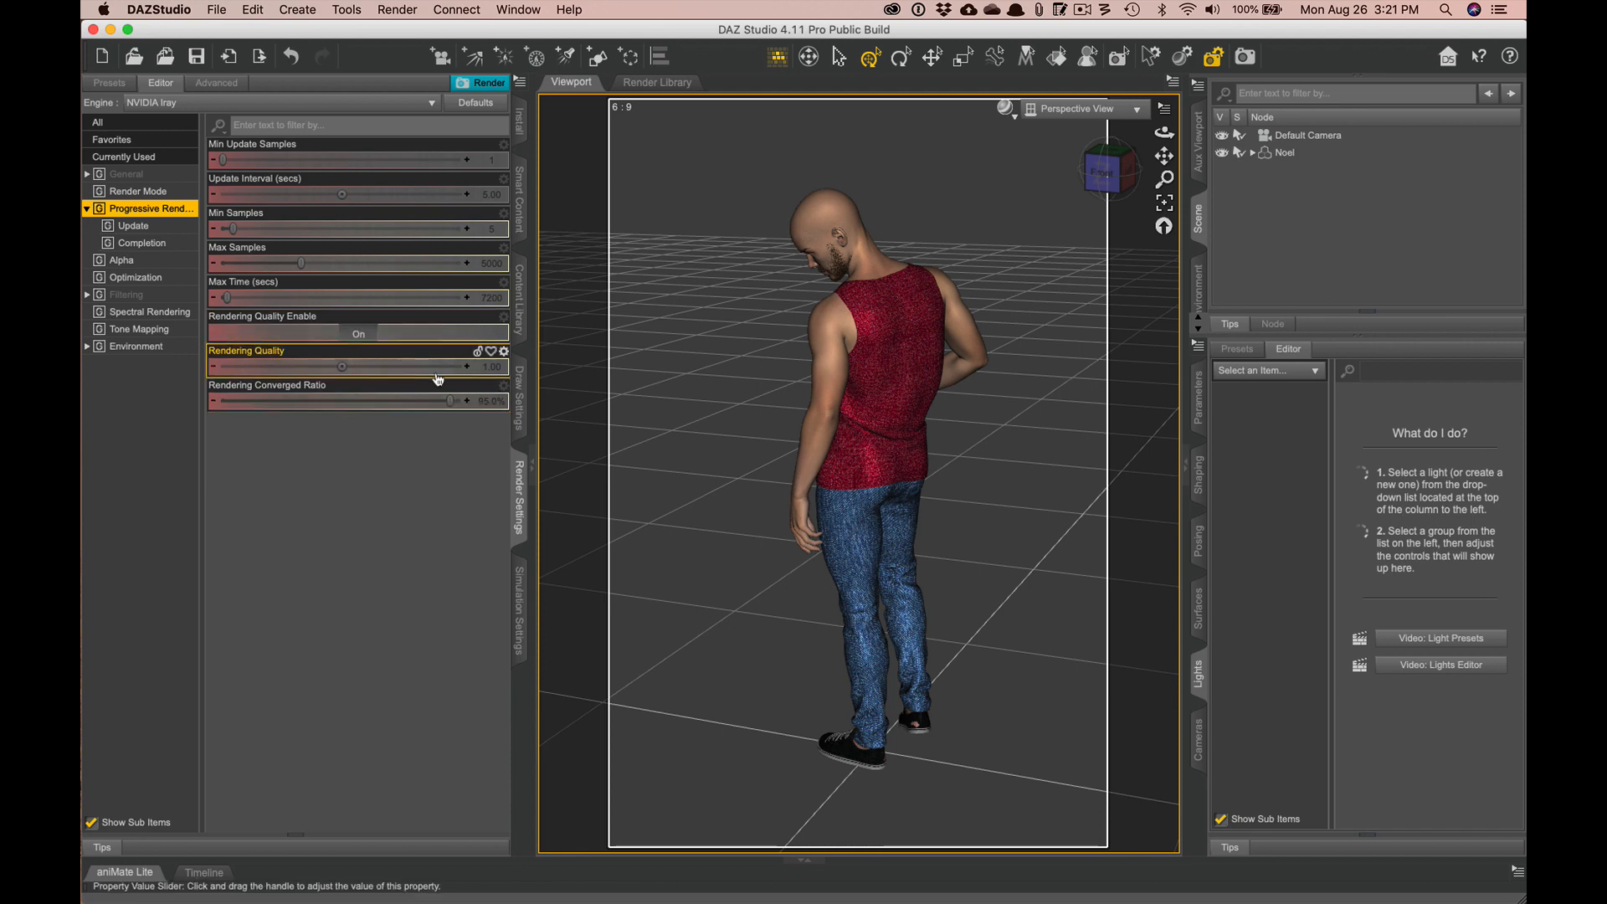
# - Set Rendering Quality to 3 and Rendering Converged Ratio to 98.5% in the Progressive Rendering settings
pyautogui.click(494, 367)
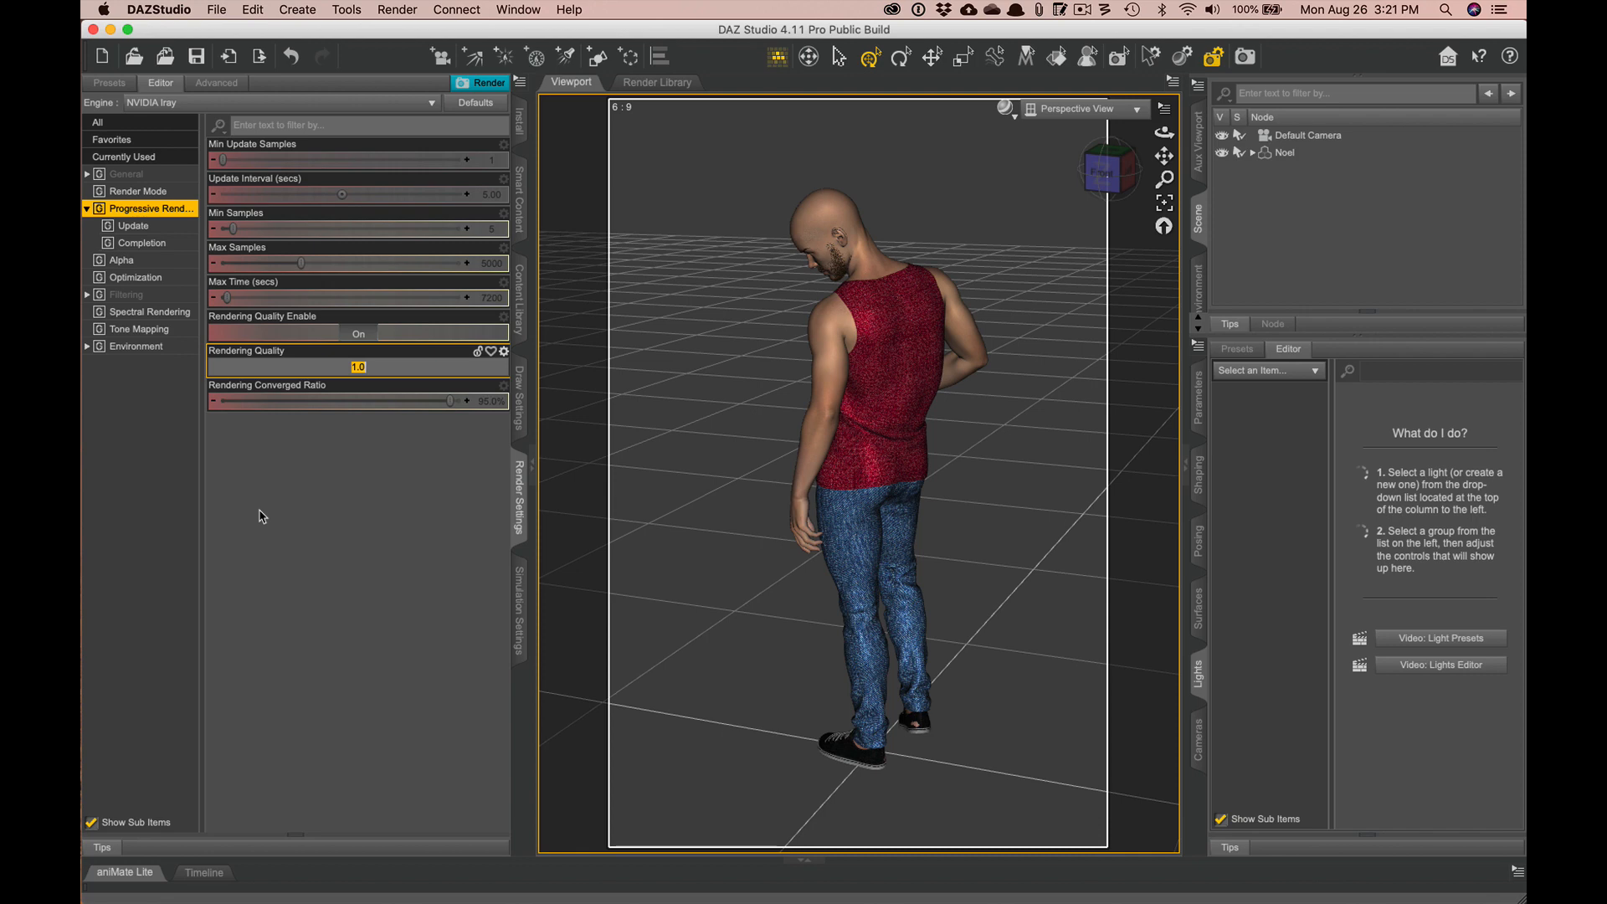
pyautogui.write('3')
pyautogui.press('Return')
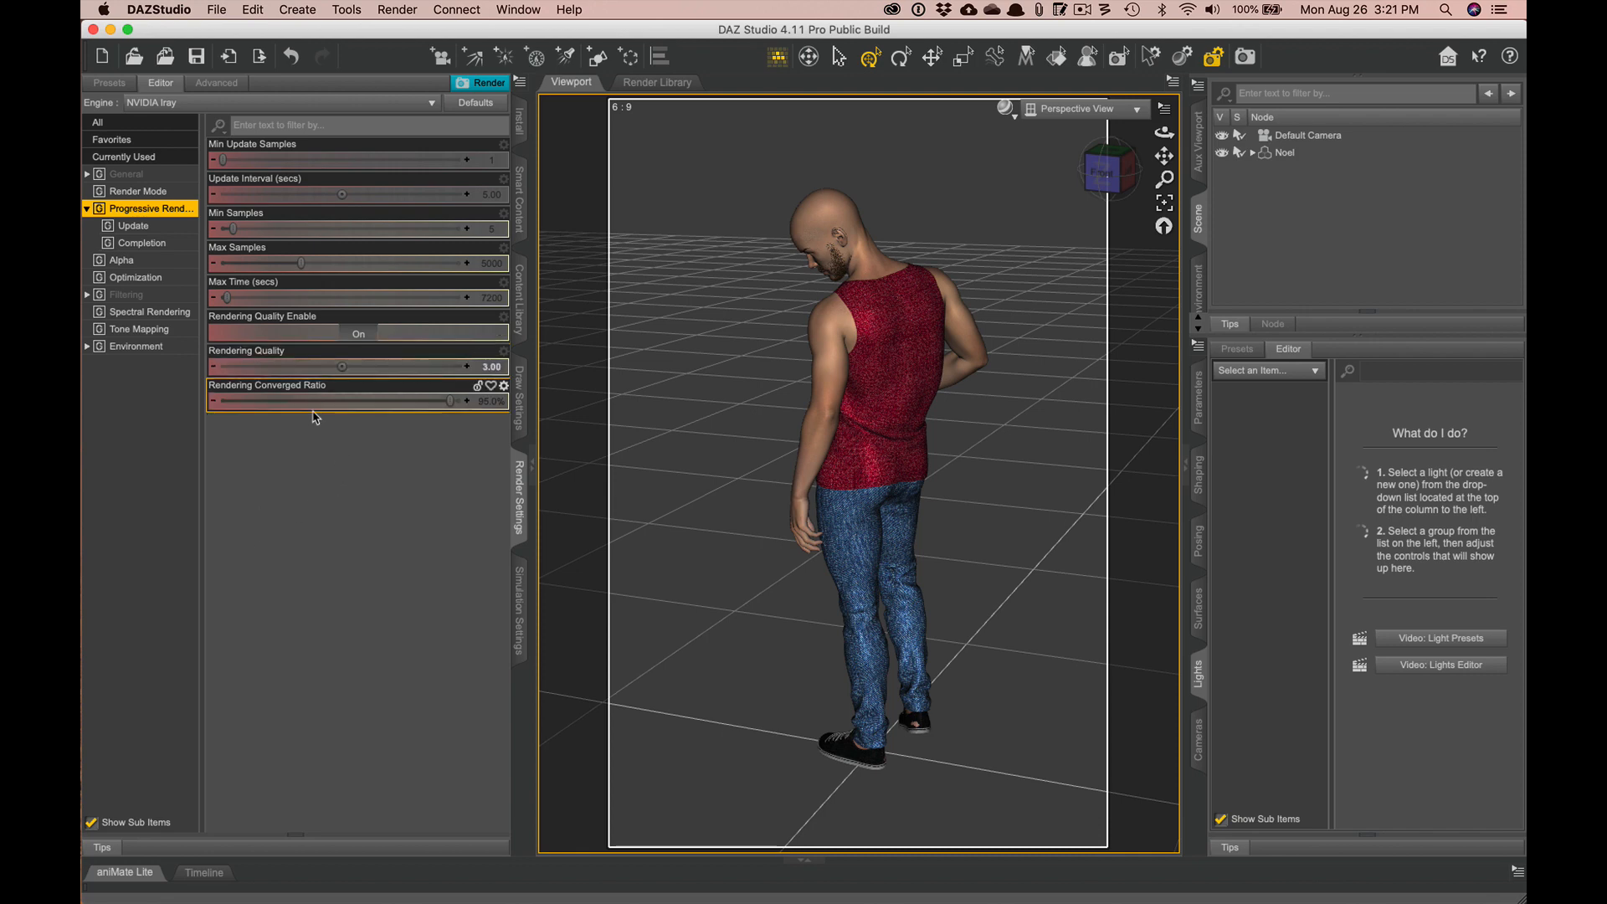
pyautogui.click(484, 405)
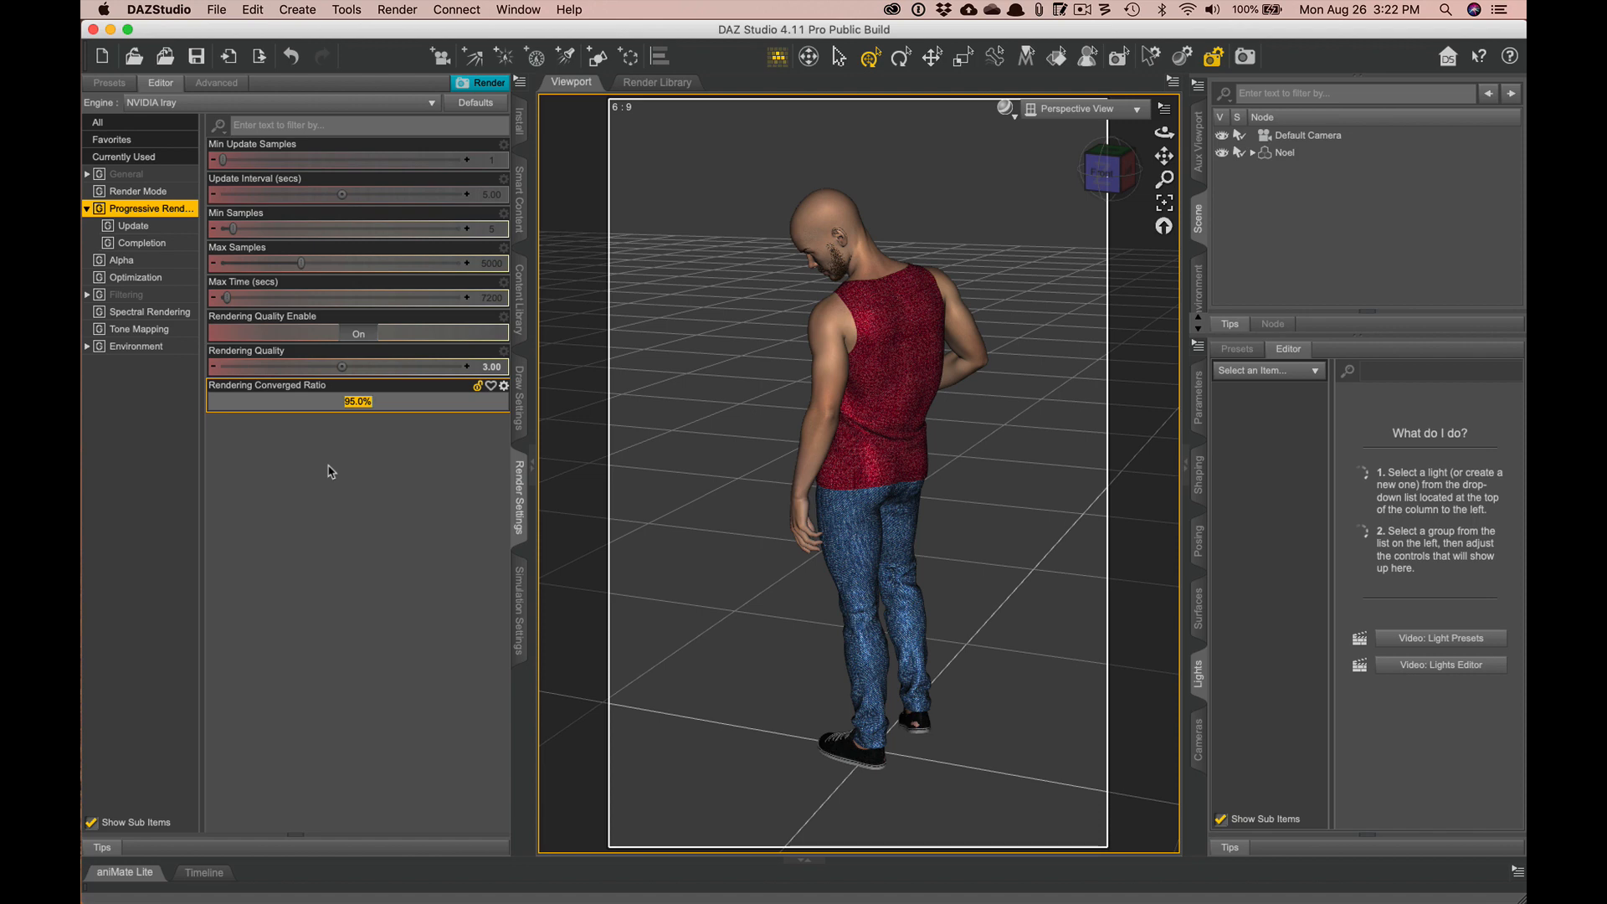
pyautogui.write('98.5')
pyautogui.press('Return')
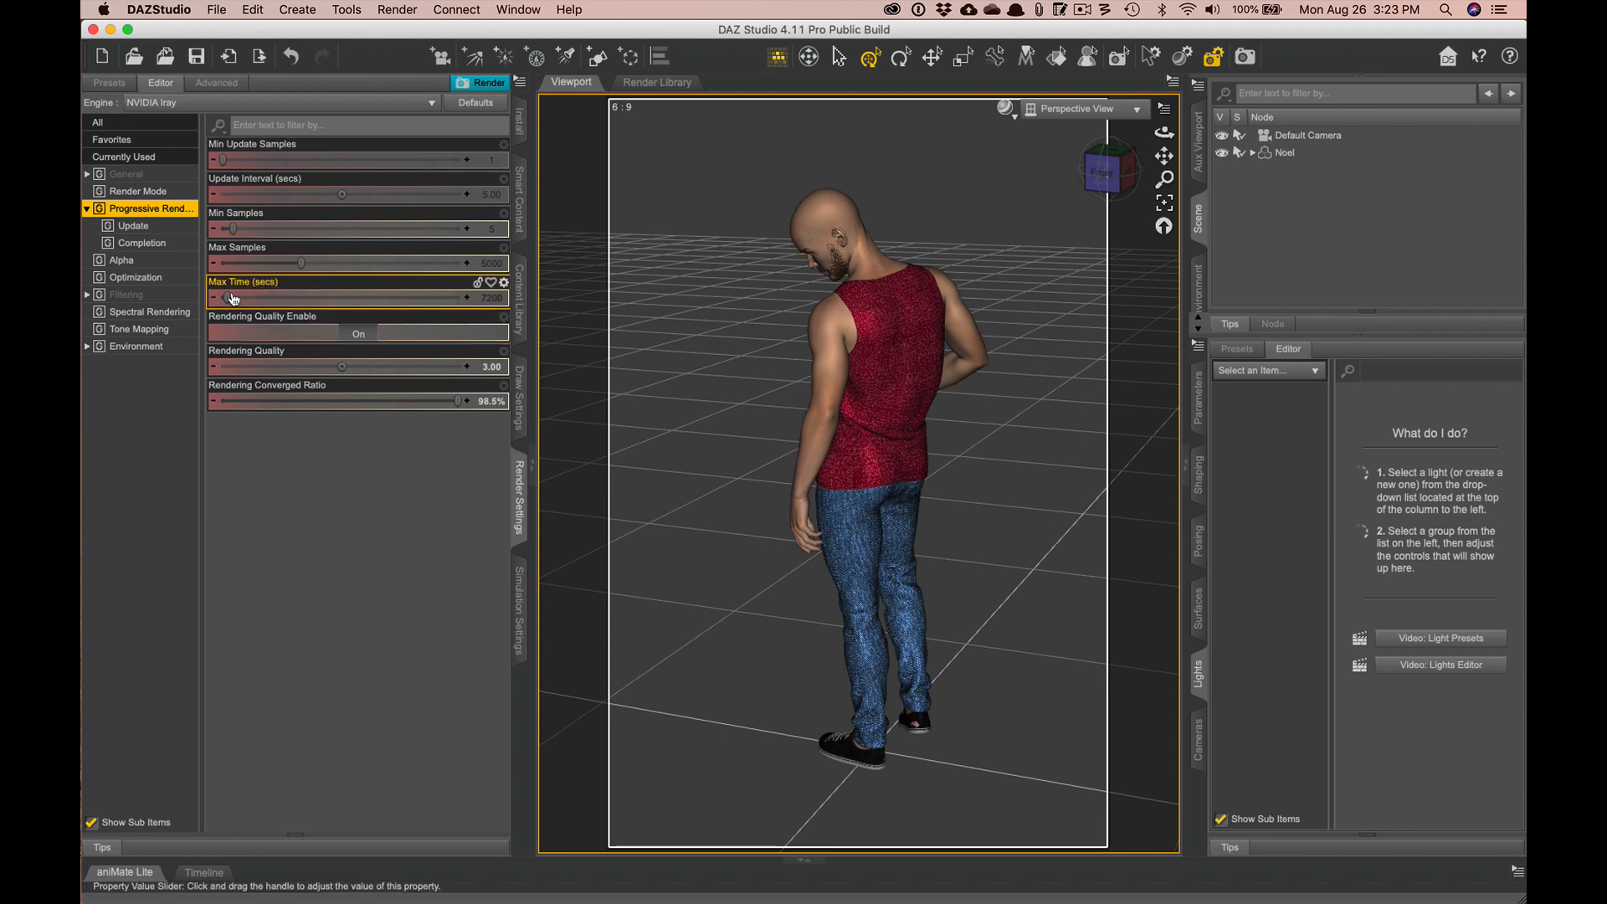
# - Raise Max Samples to 15000 and Max Time to 259200 seconds
pyautogui.moveTo(229, 295)
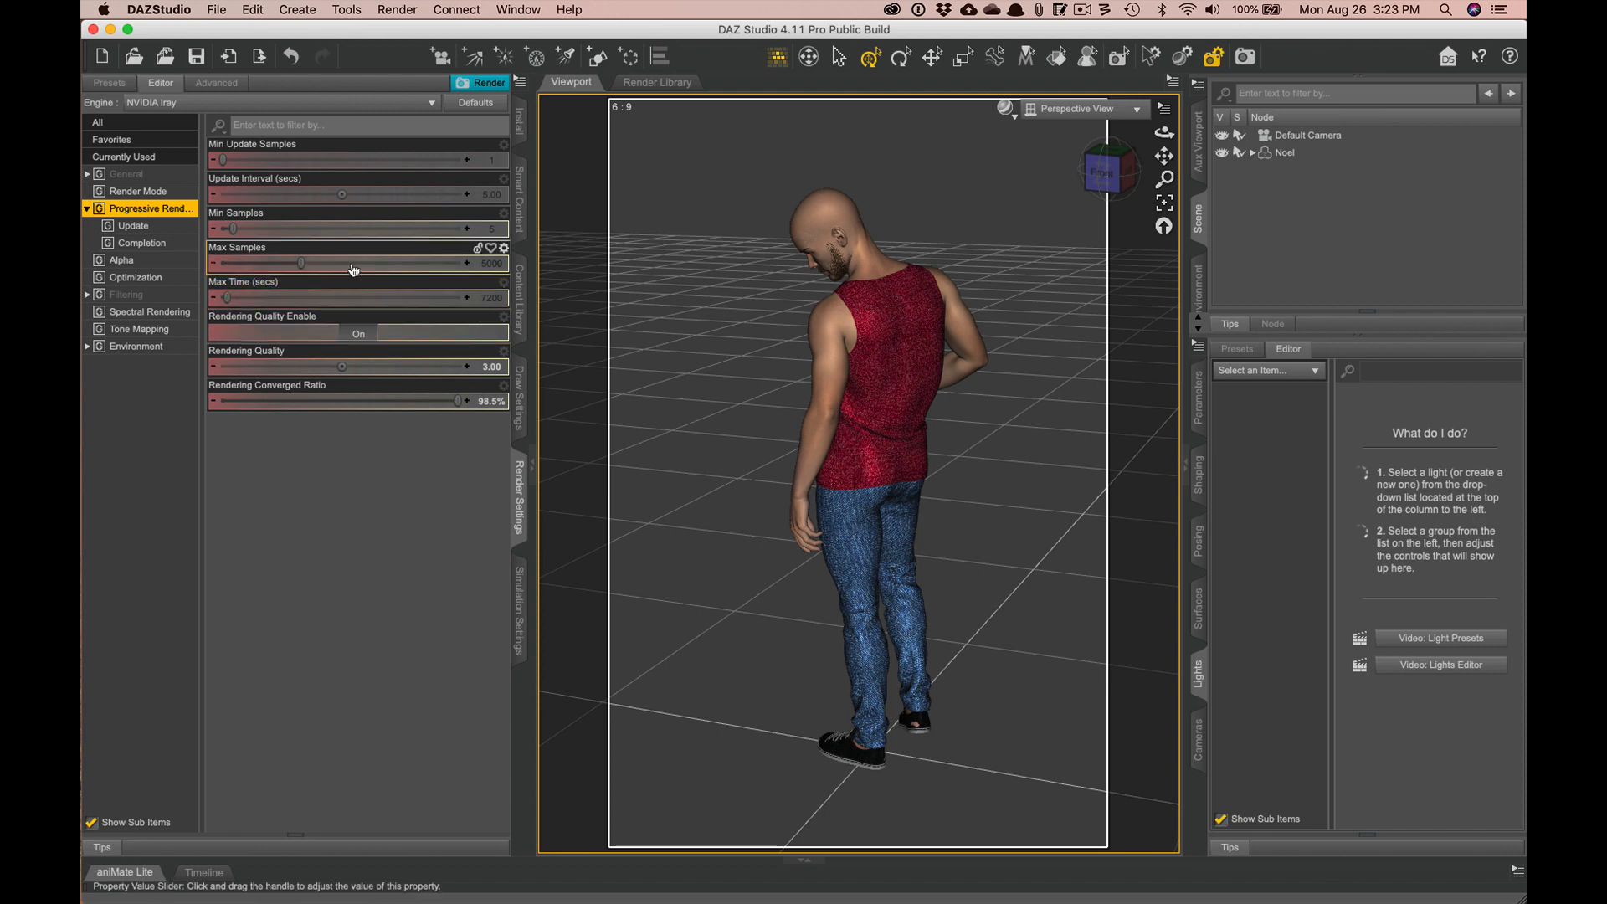
pyautogui.moveTo(354, 269)
pyautogui.moveTo(301, 261); pyautogui.dragTo(555, 269)
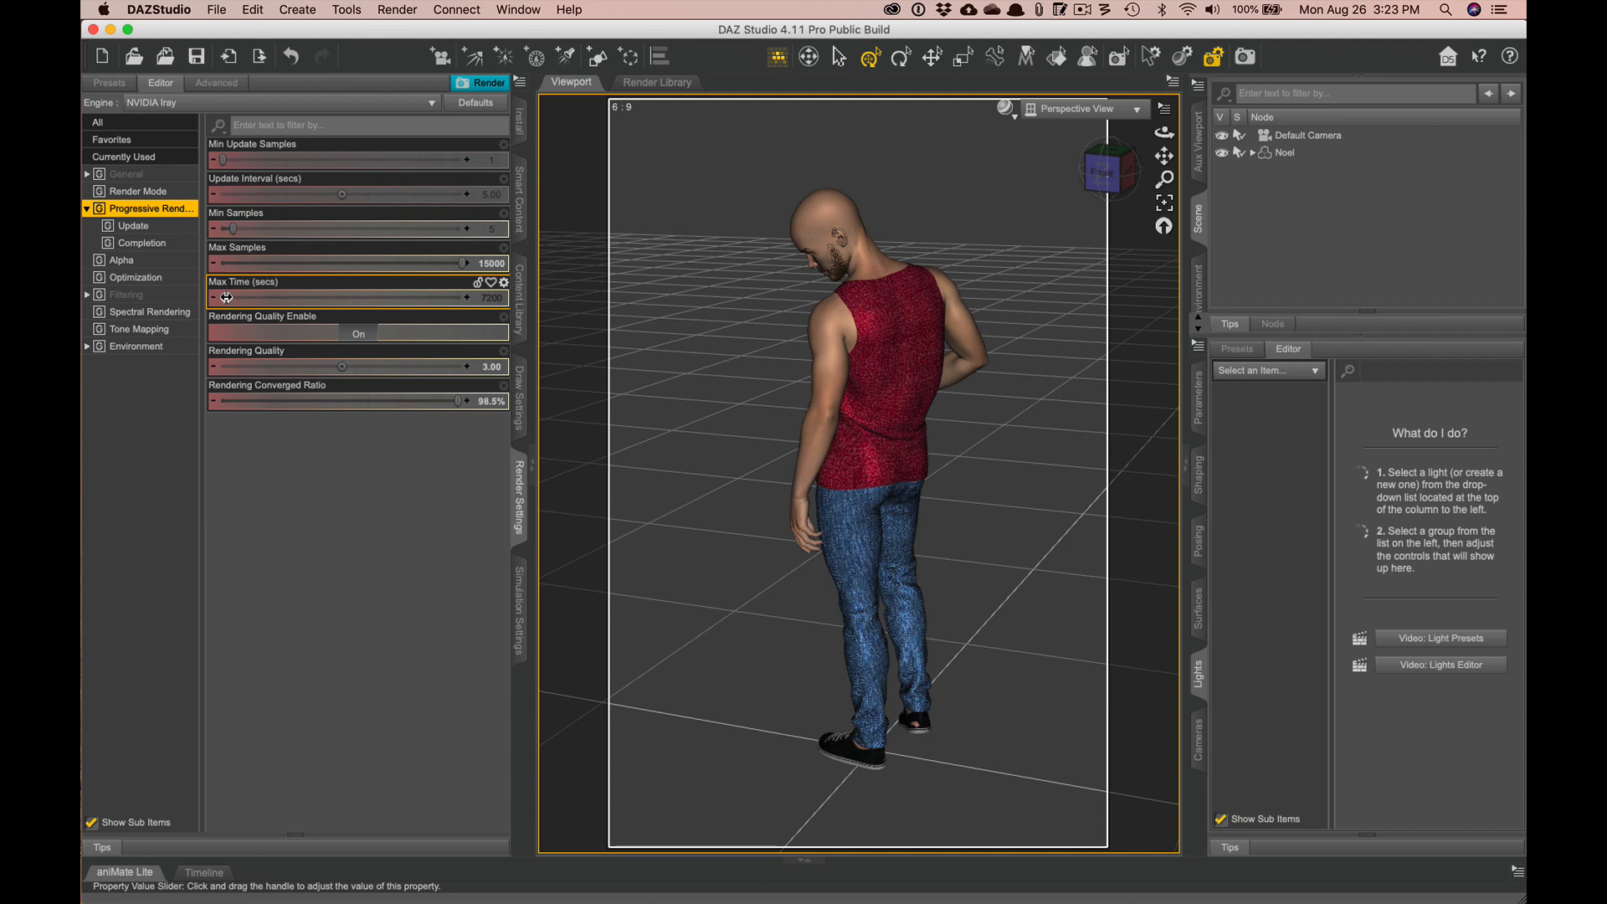
pyautogui.moveTo(226, 298)
pyautogui.moveTo(226, 298); pyautogui.dragTo(574, 315)
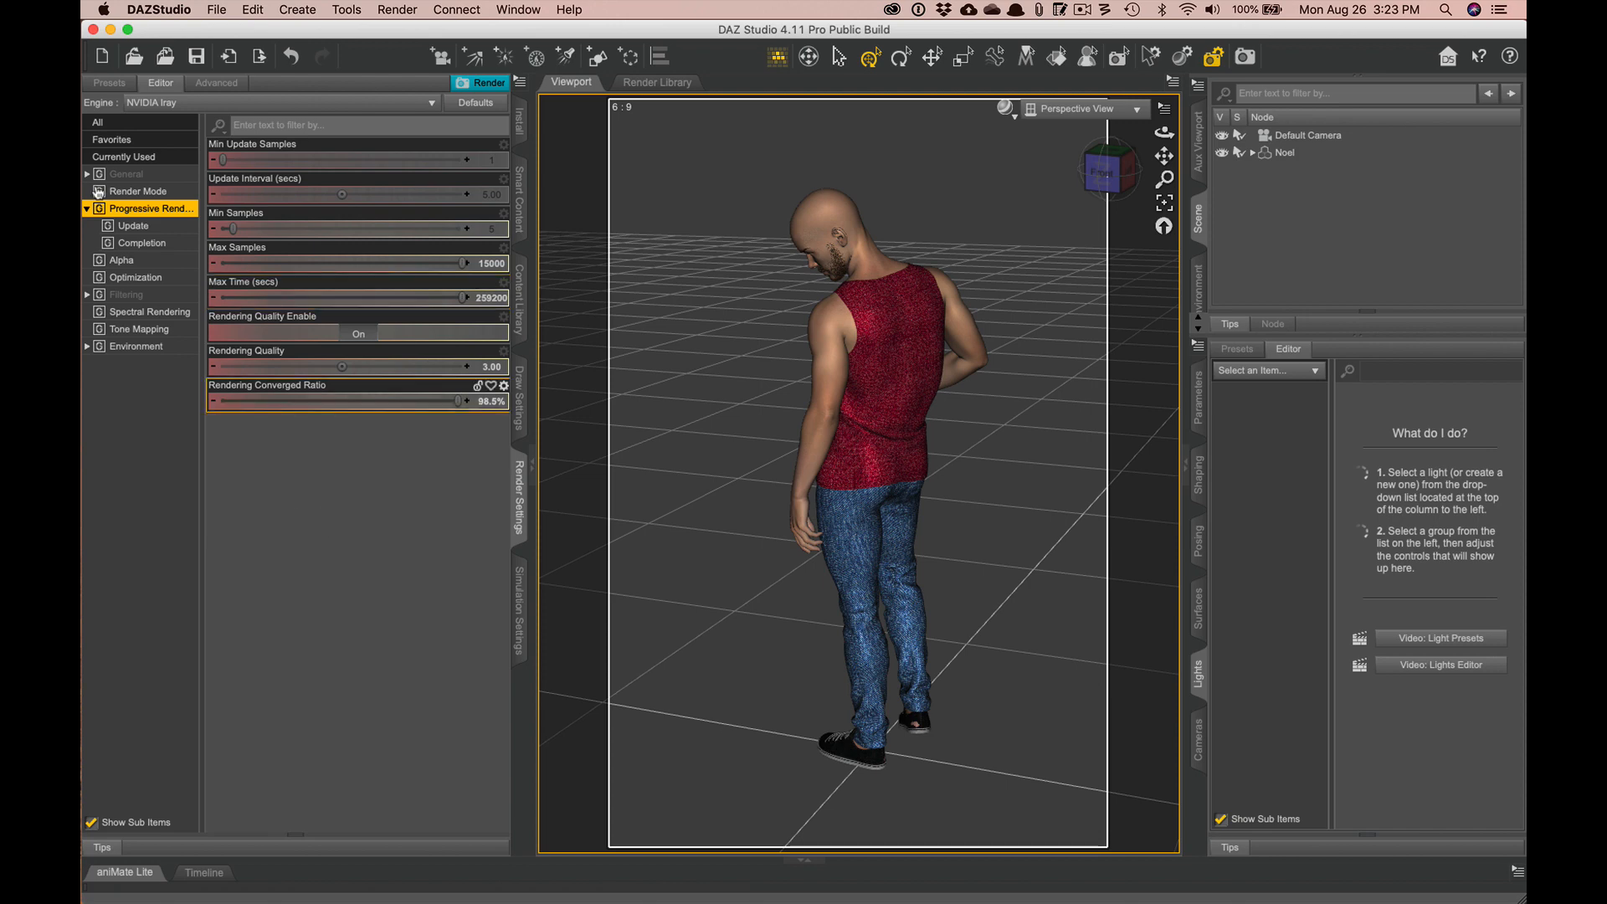
# - Choose New Window as the Render Target in the General render settings
pyautogui.click(124, 175)
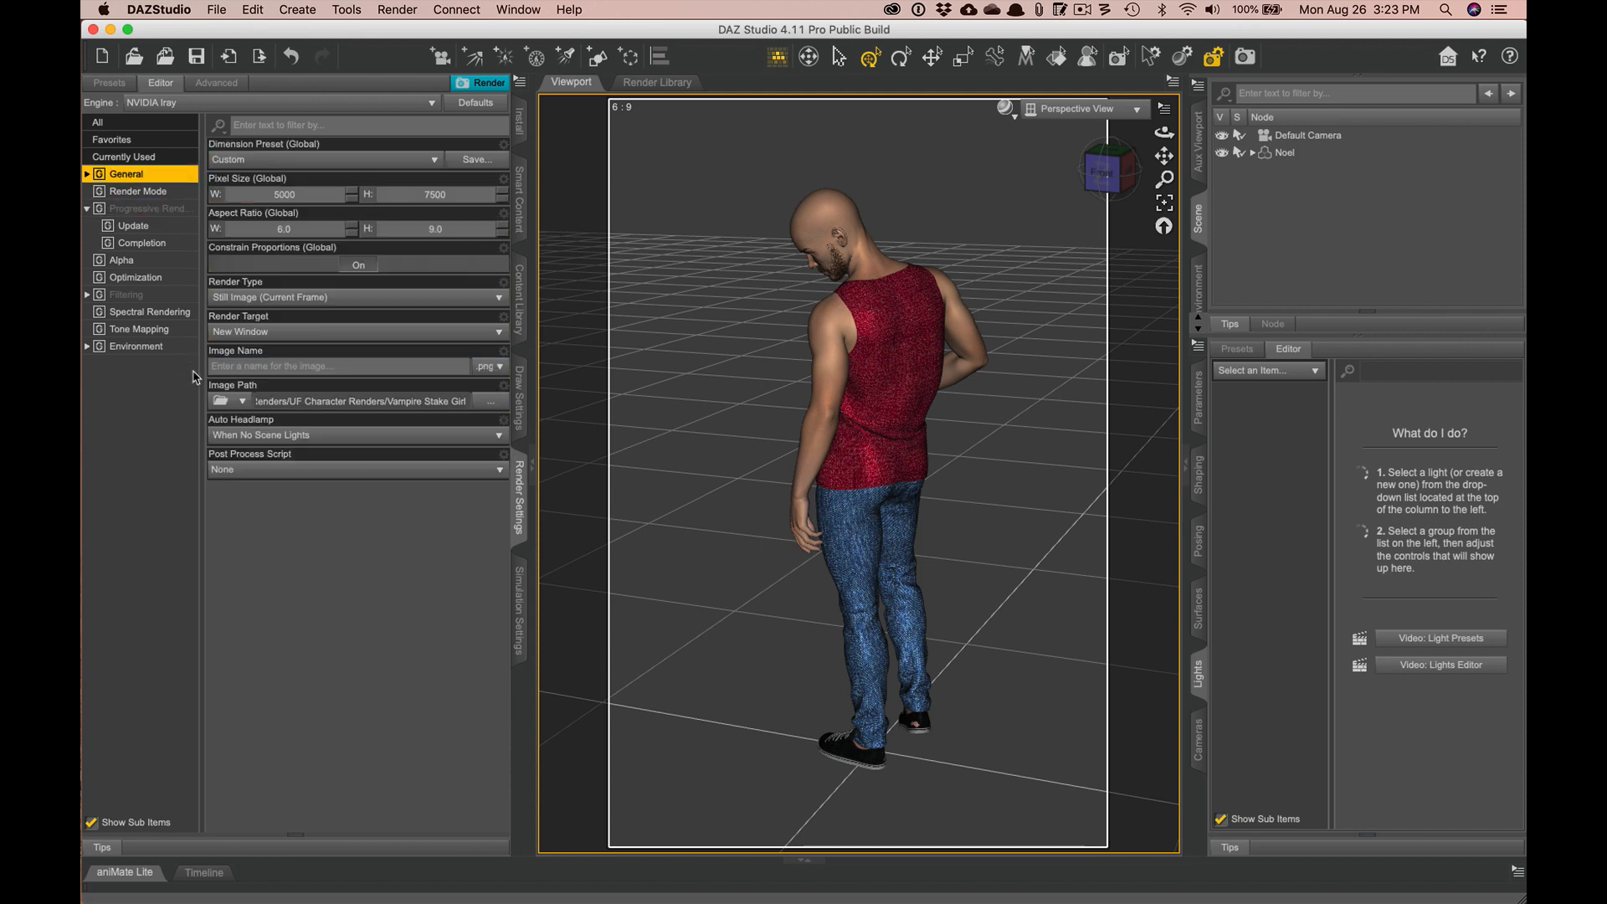
pyautogui.click(253, 332)
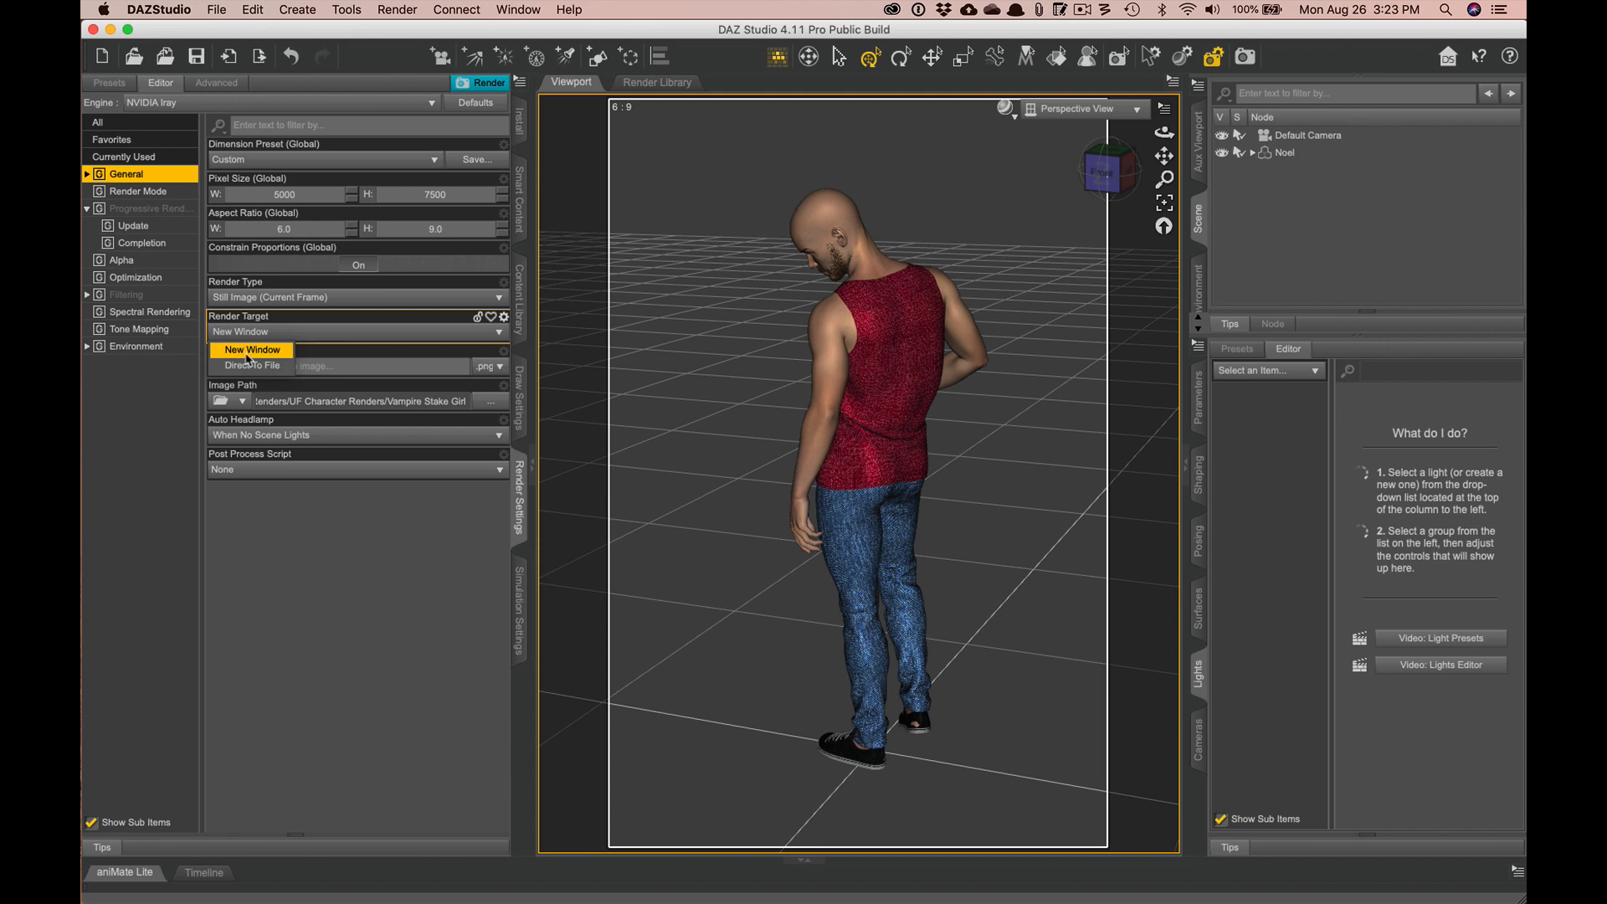
pyautogui.click(248, 356)
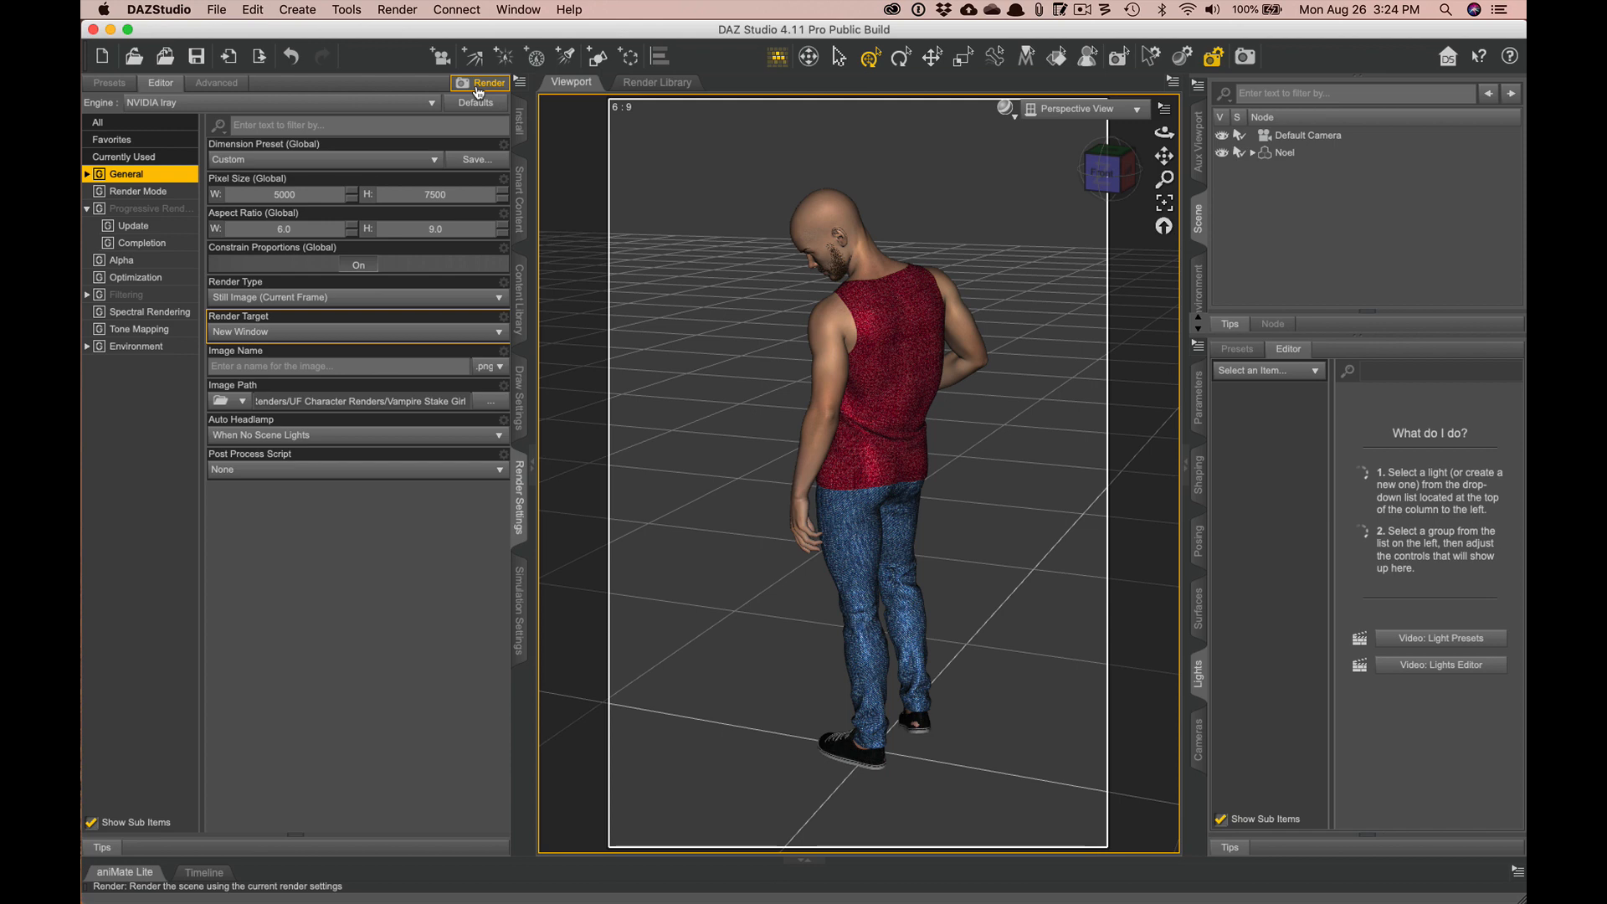
pyautogui.click(479, 87)
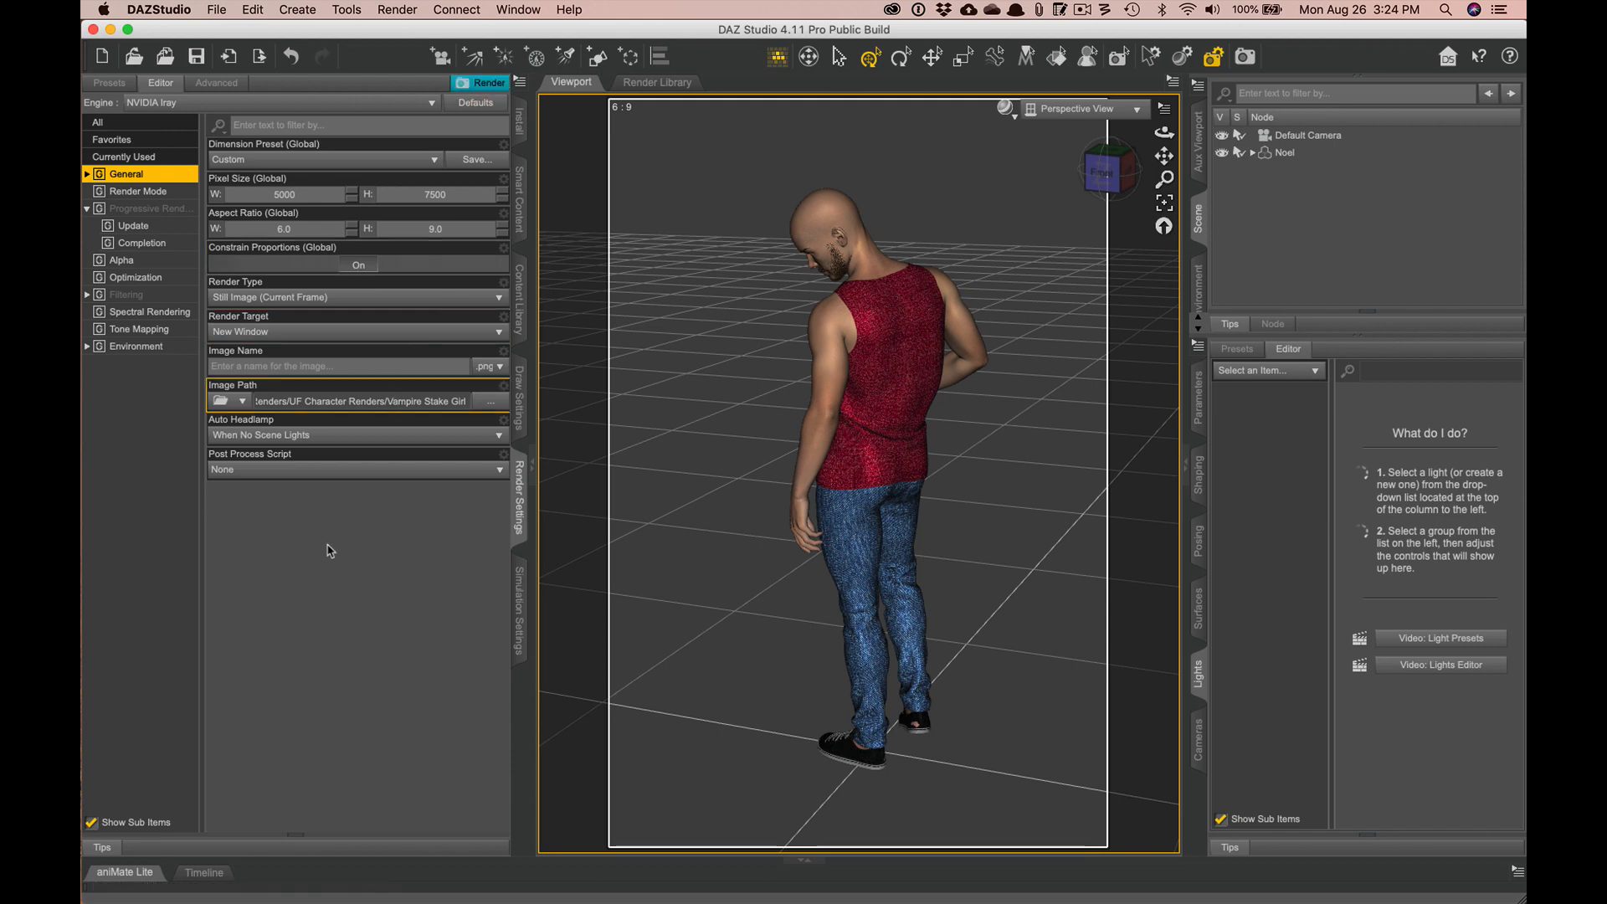
# - In Progressive Rendering, turn off Rendering Quality Enable, set Max Time to 0 seconds and reset Max Samples to its default
pyautogui.click(126, 209)
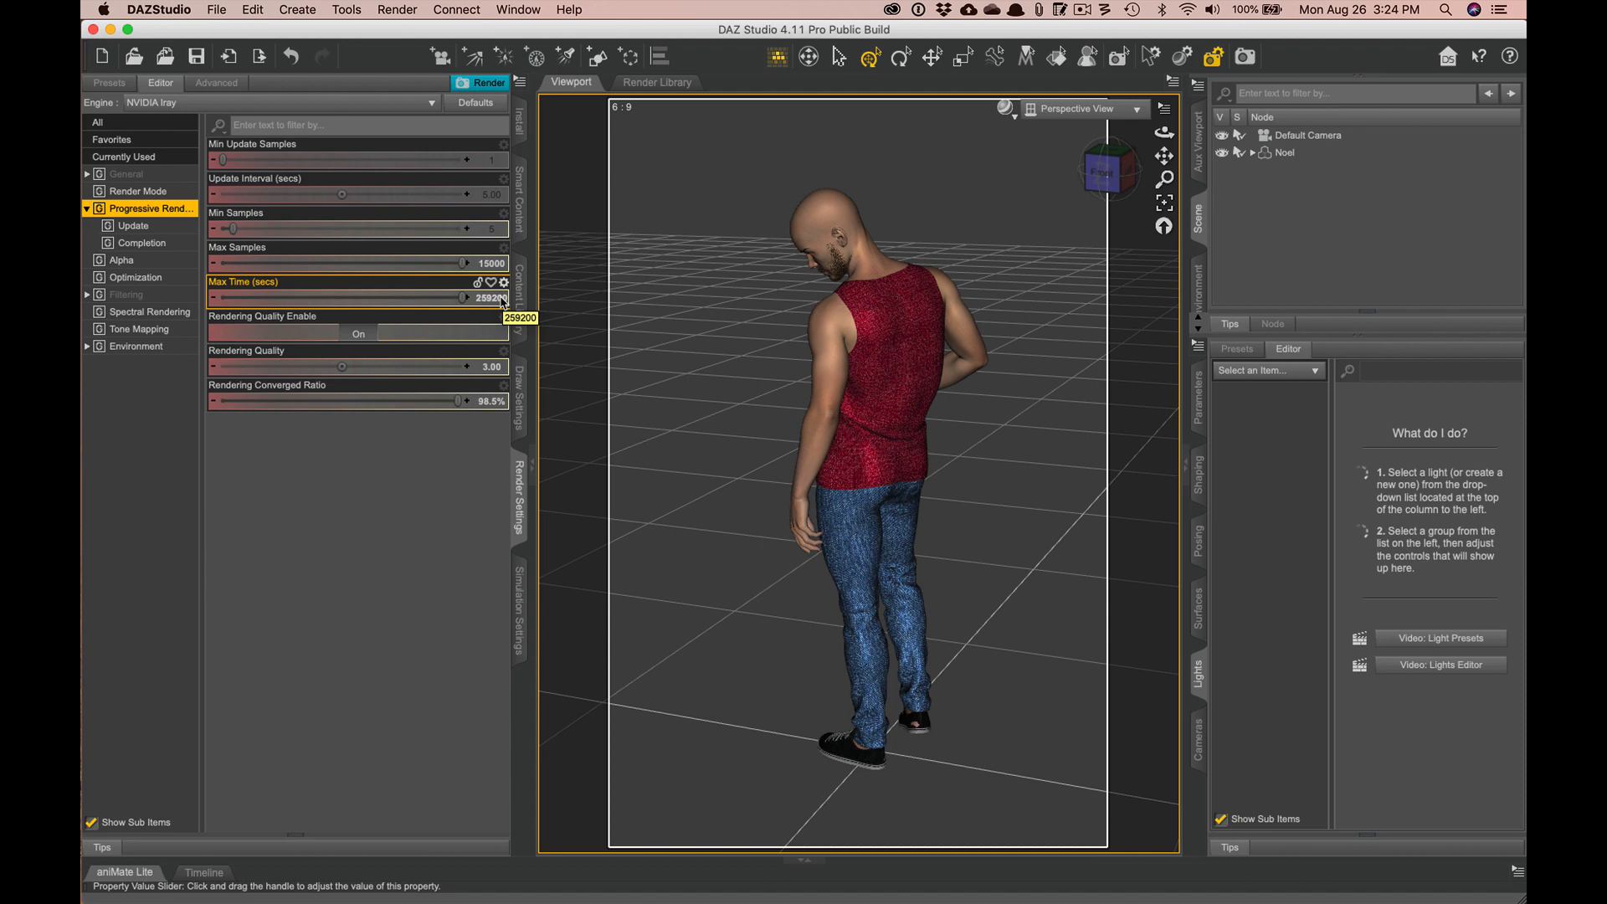
pyautogui.click(365, 338)
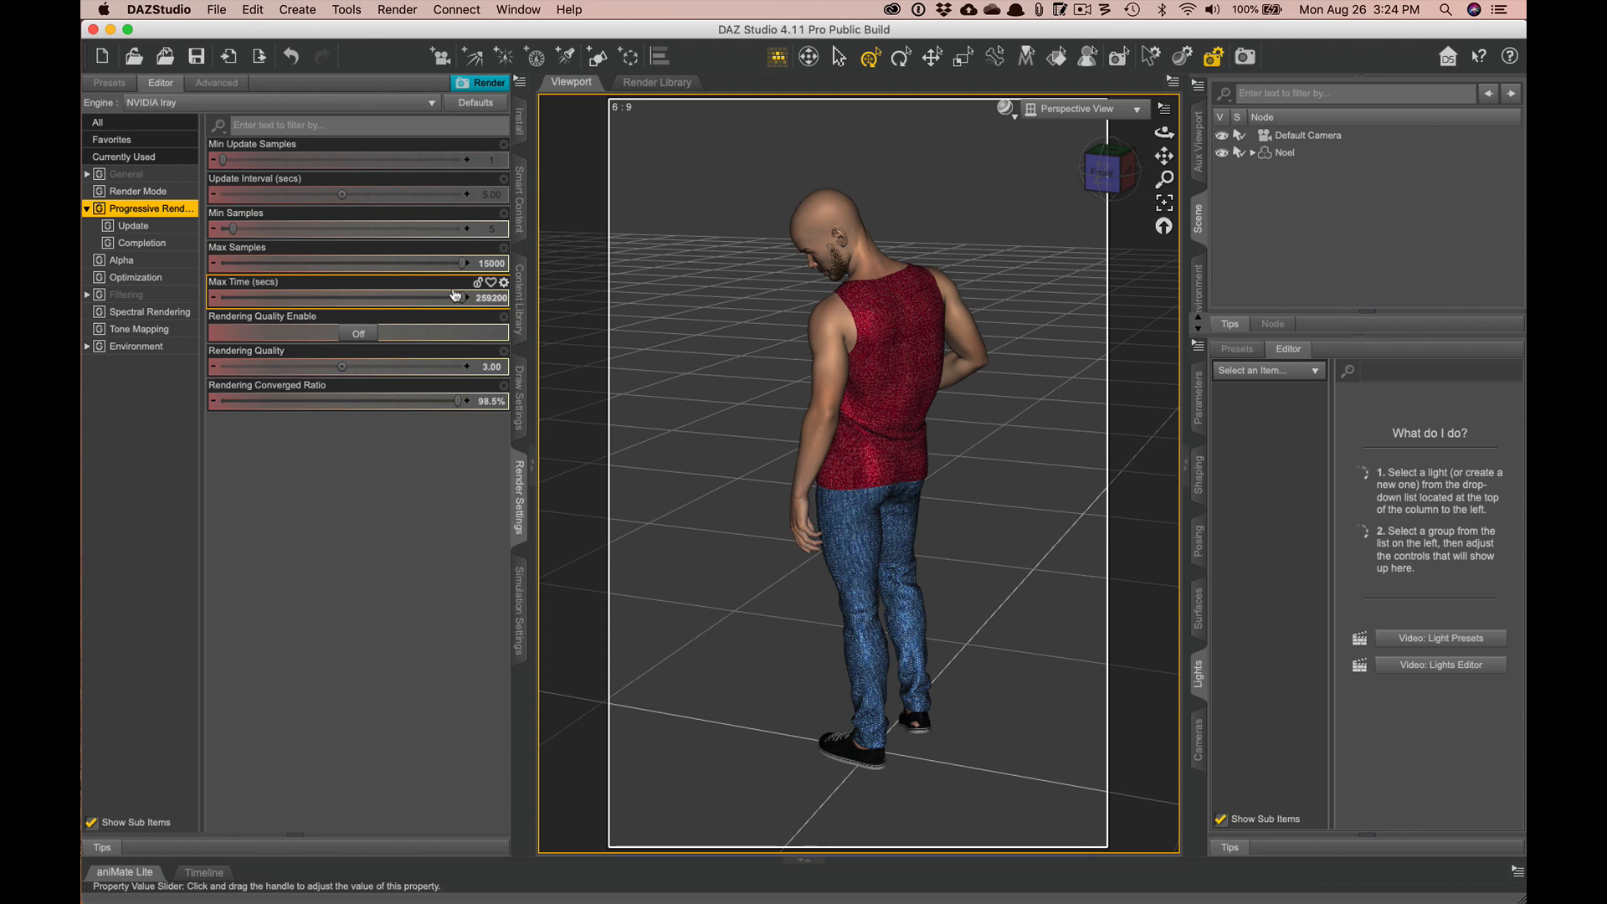
pyautogui.moveTo(462, 295); pyautogui.dragTo(168, 296)
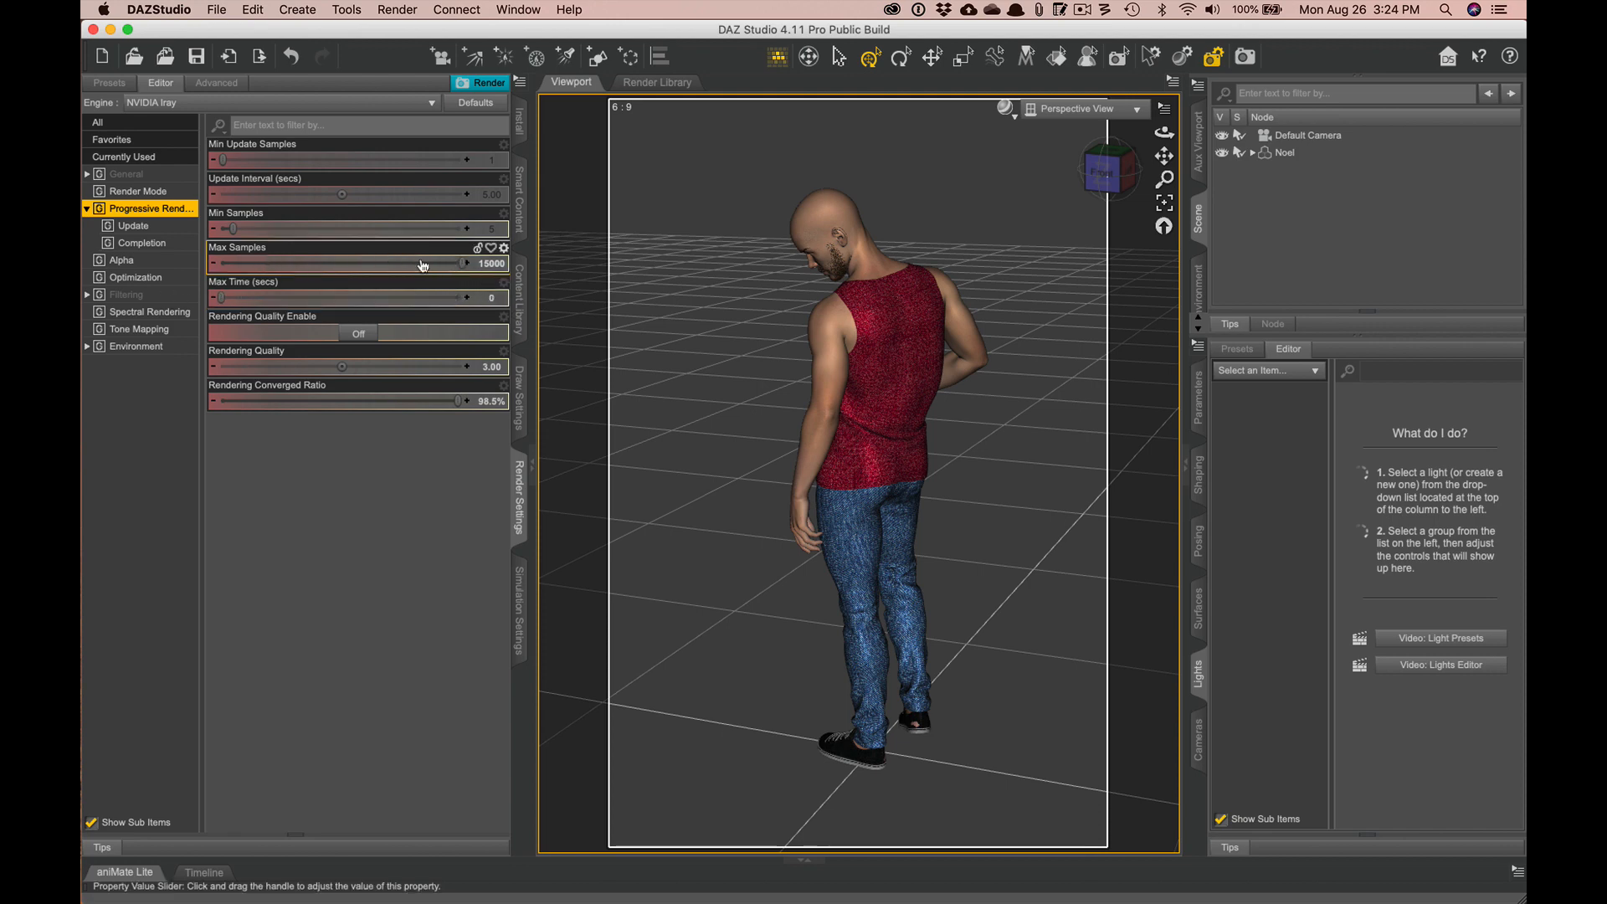
pyautogui.moveTo(463, 264); pyautogui.dragTo(359, 263)
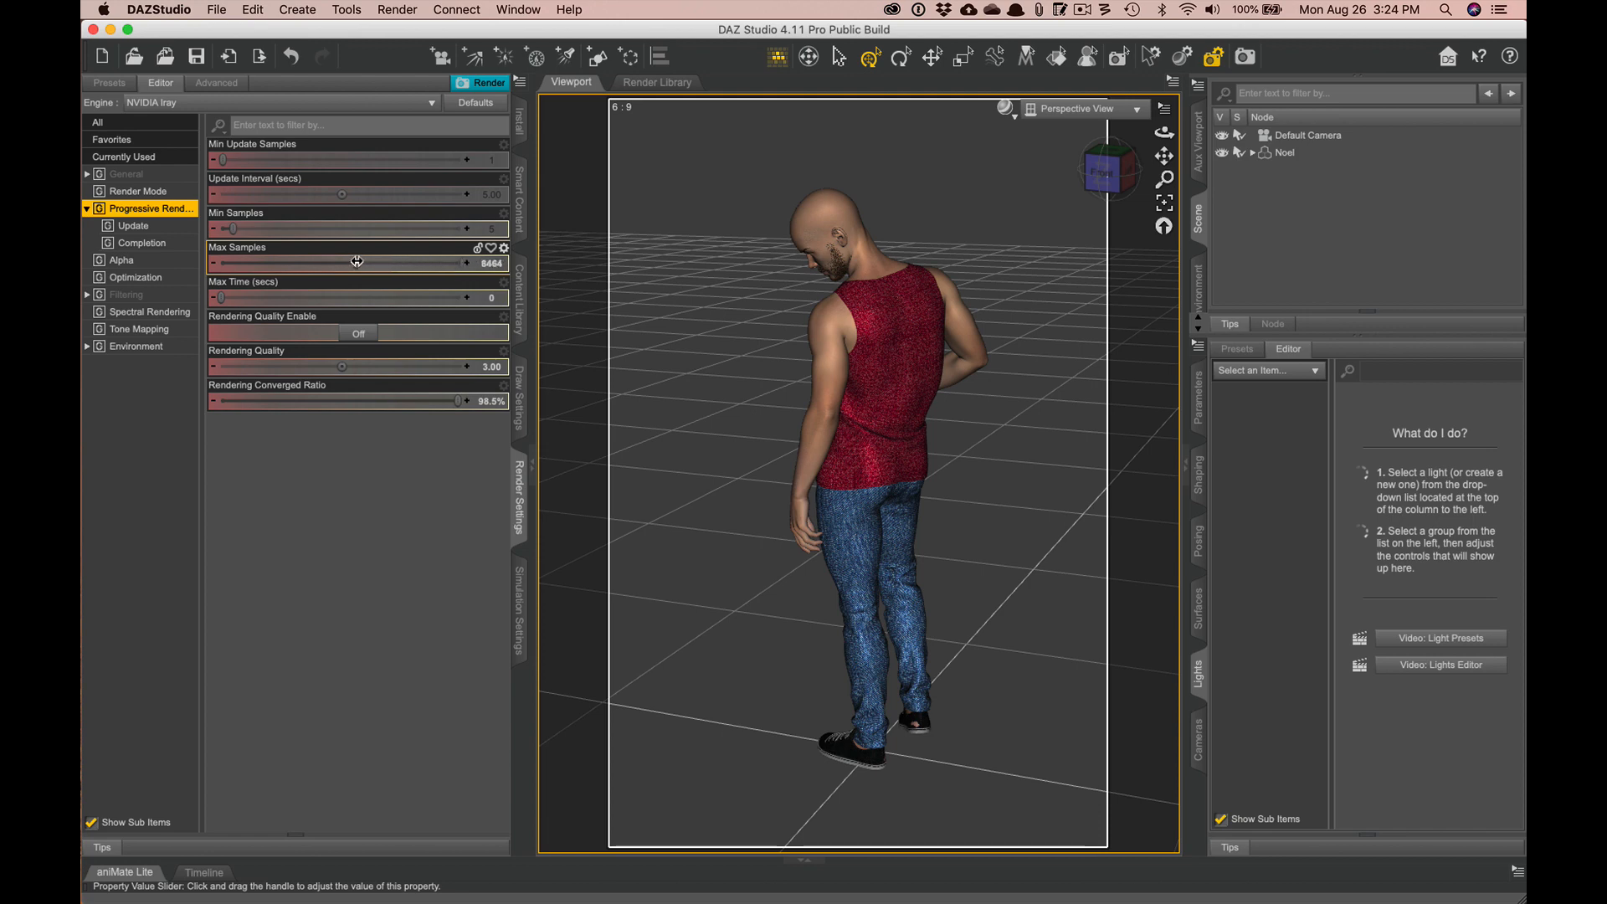
pyautogui.click(504, 248)
pyautogui.click(528, 332)
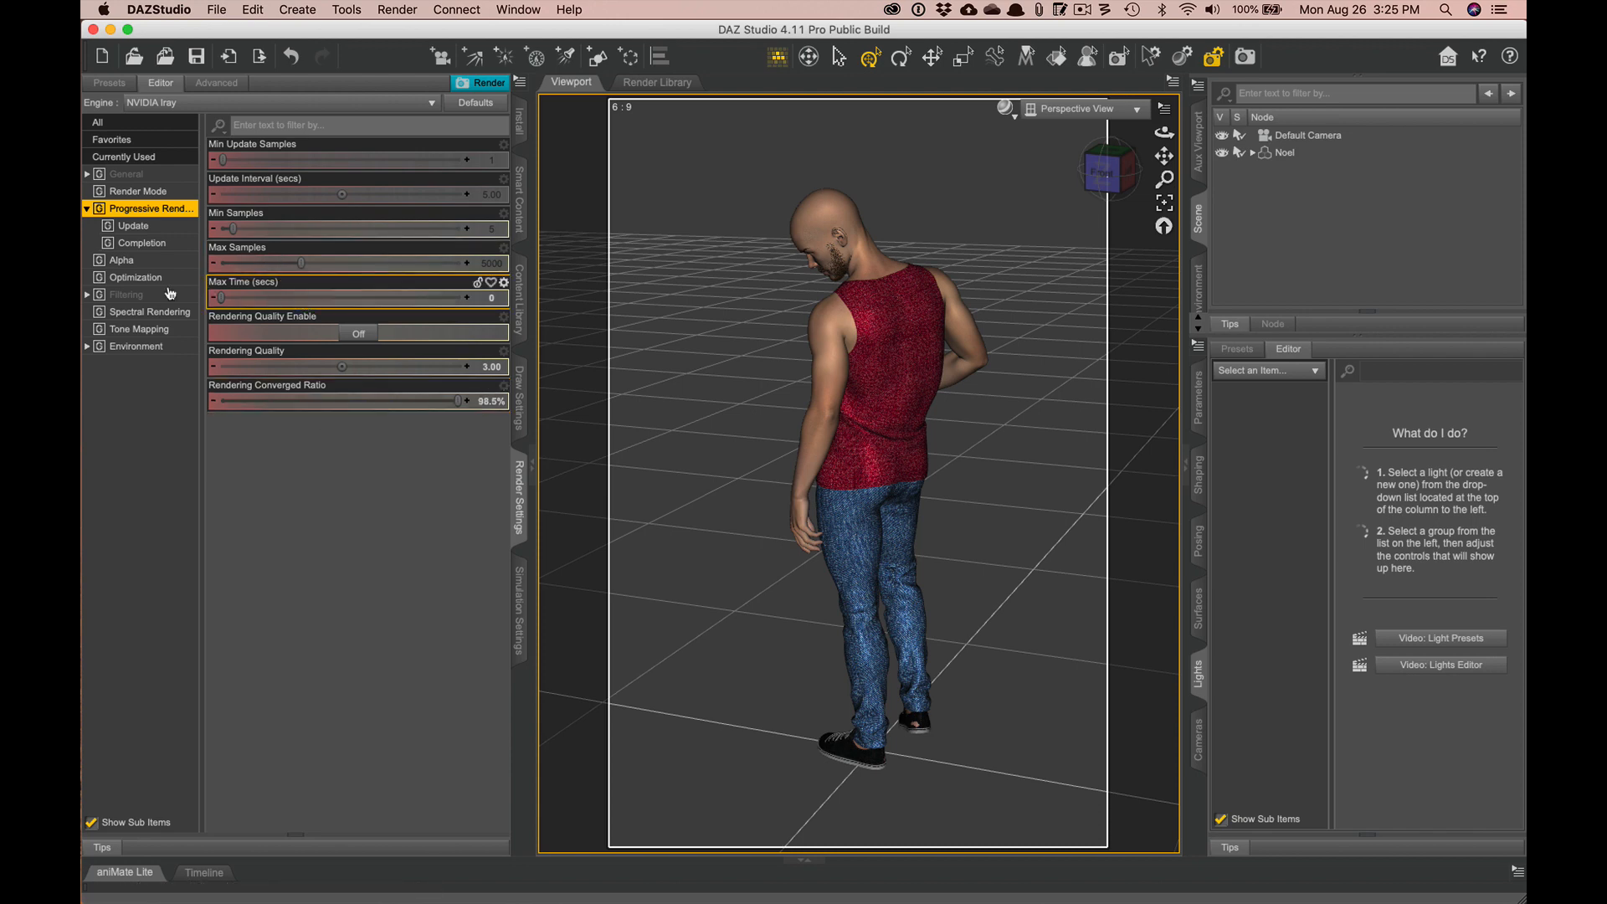
# - Examine the Update, Completion, Alpha and Optimization render settings, including the Default Alpha LPE options
pyautogui.click(147, 228)
pyautogui.click(148, 244)
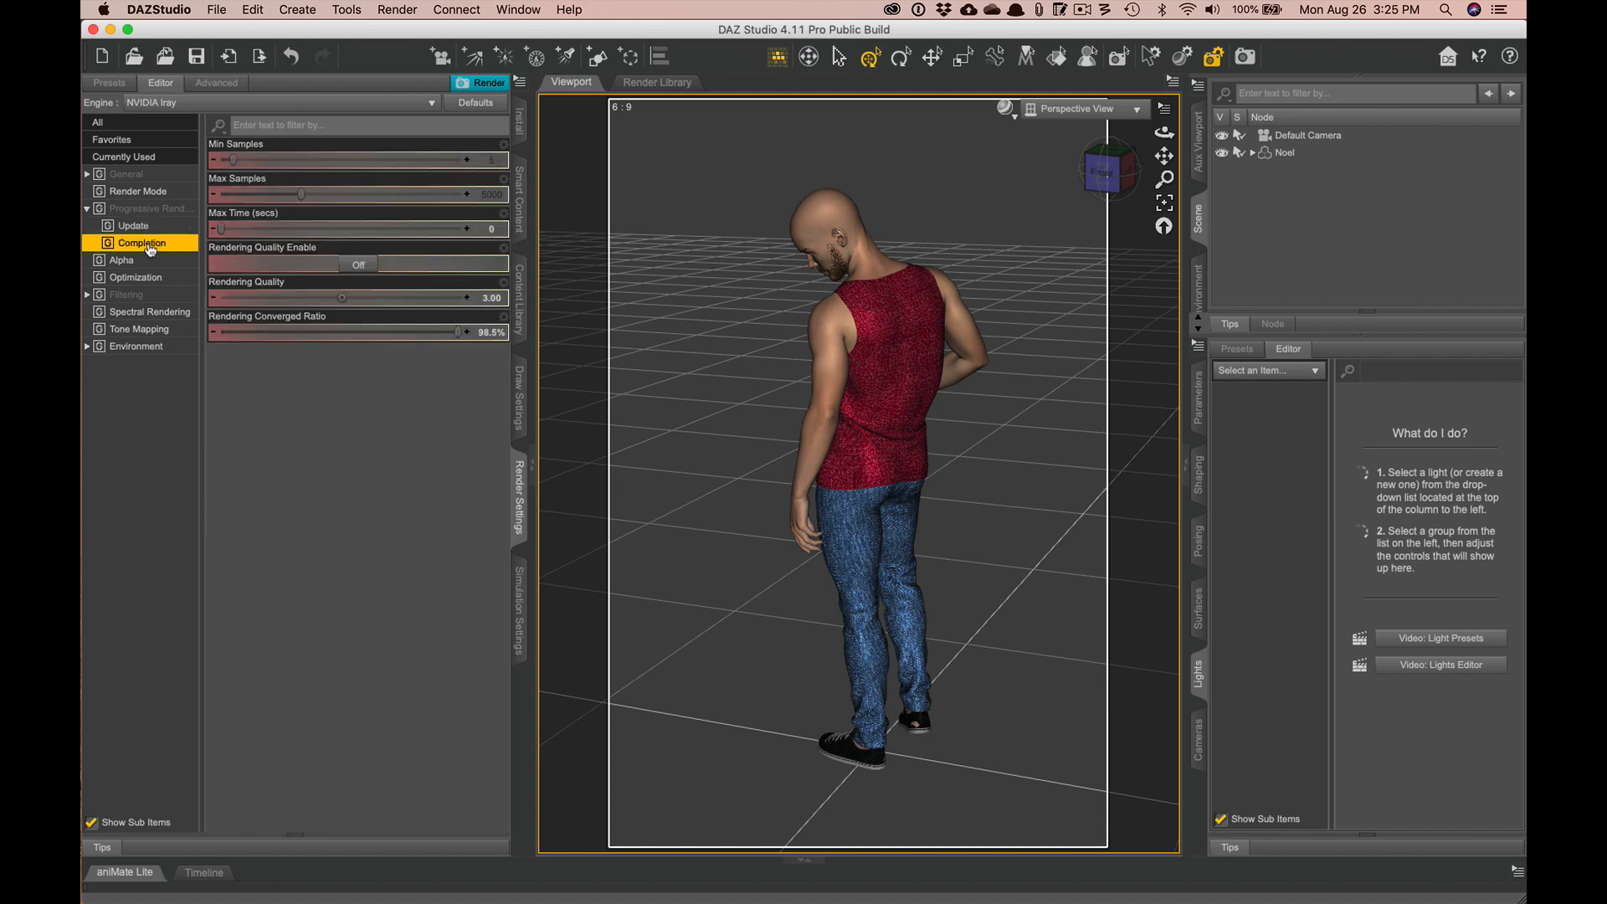
pyautogui.click(139, 261)
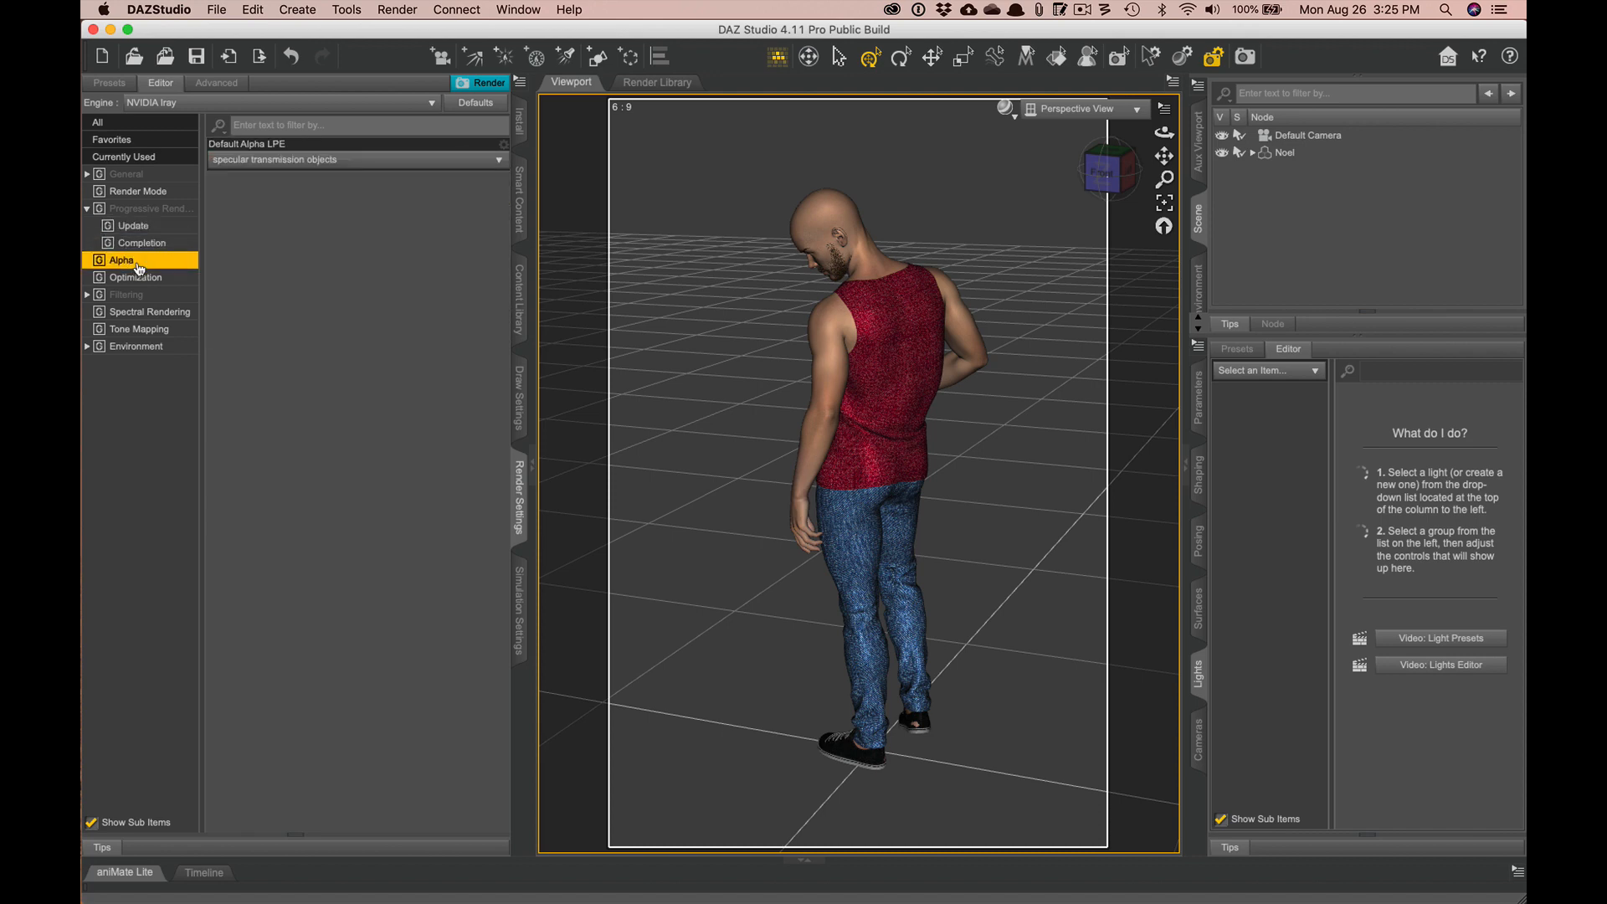
pyautogui.click(288, 160)
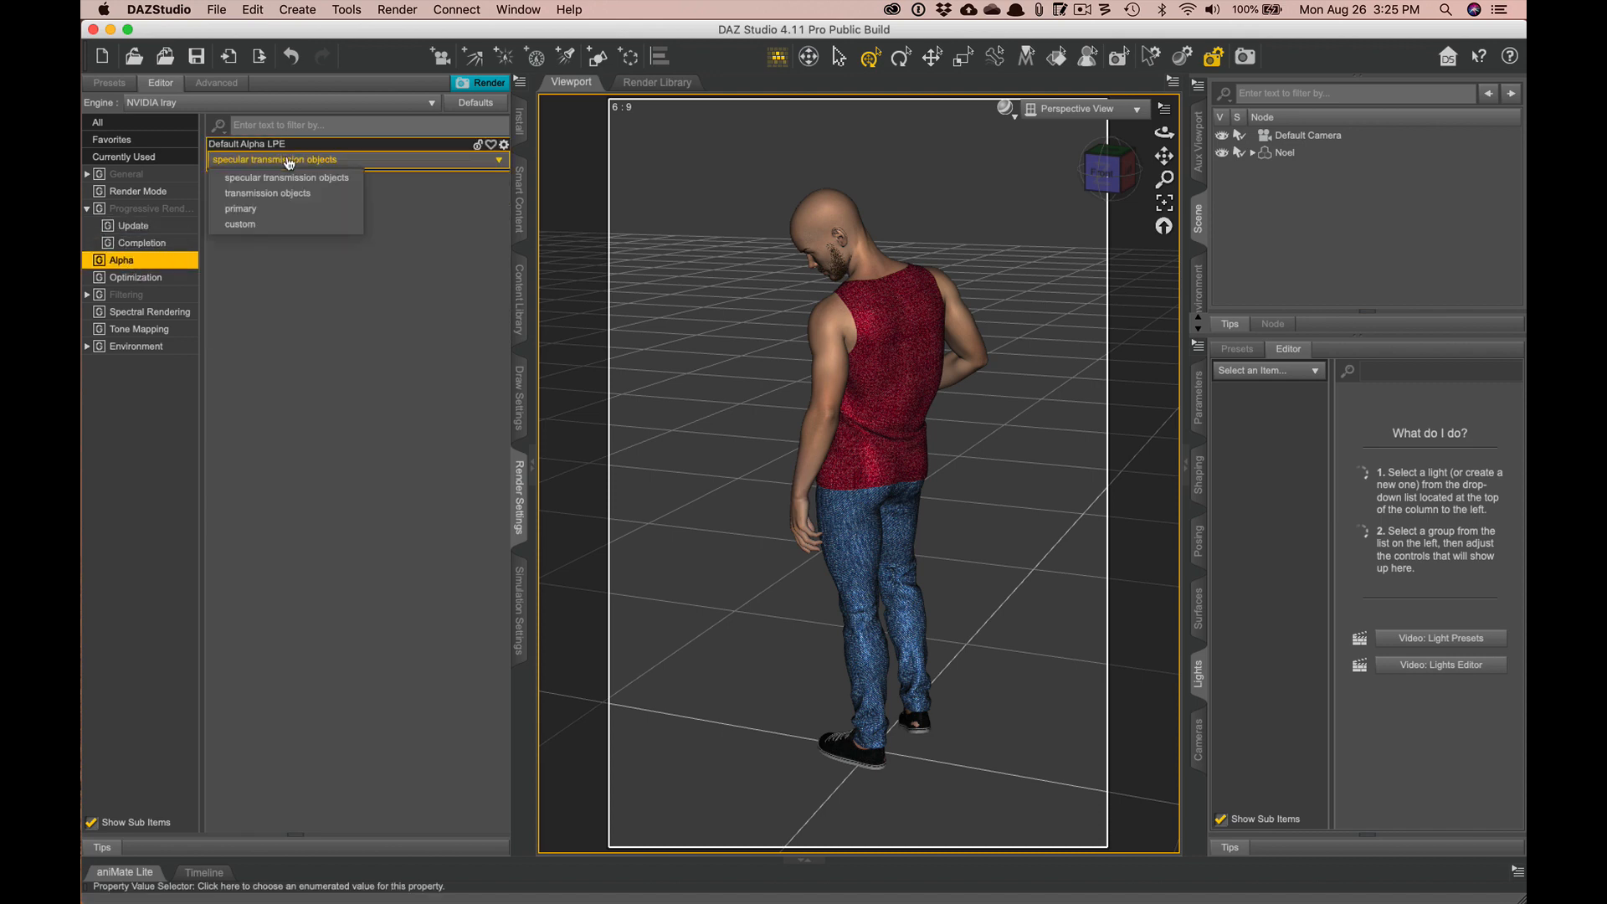
pyautogui.click(241, 266)
pyautogui.click(133, 278)
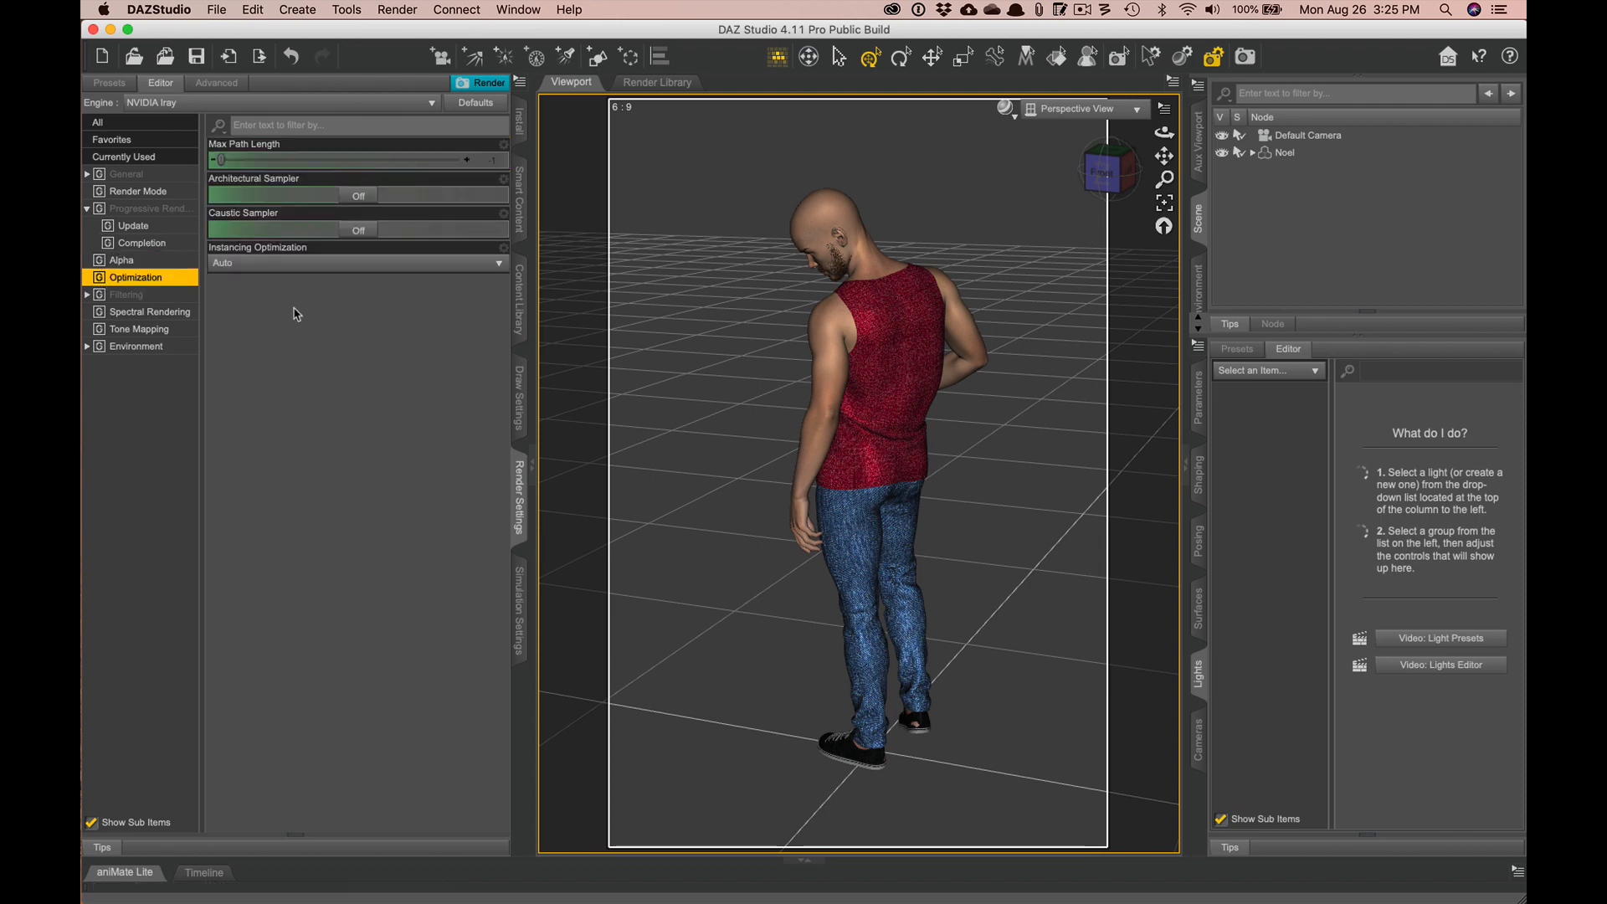
# - In the Filtering settings, turn on Post Denoiser Available, Post Denoiser Enable and Bloom Filter Enable
pyautogui.click(135, 297)
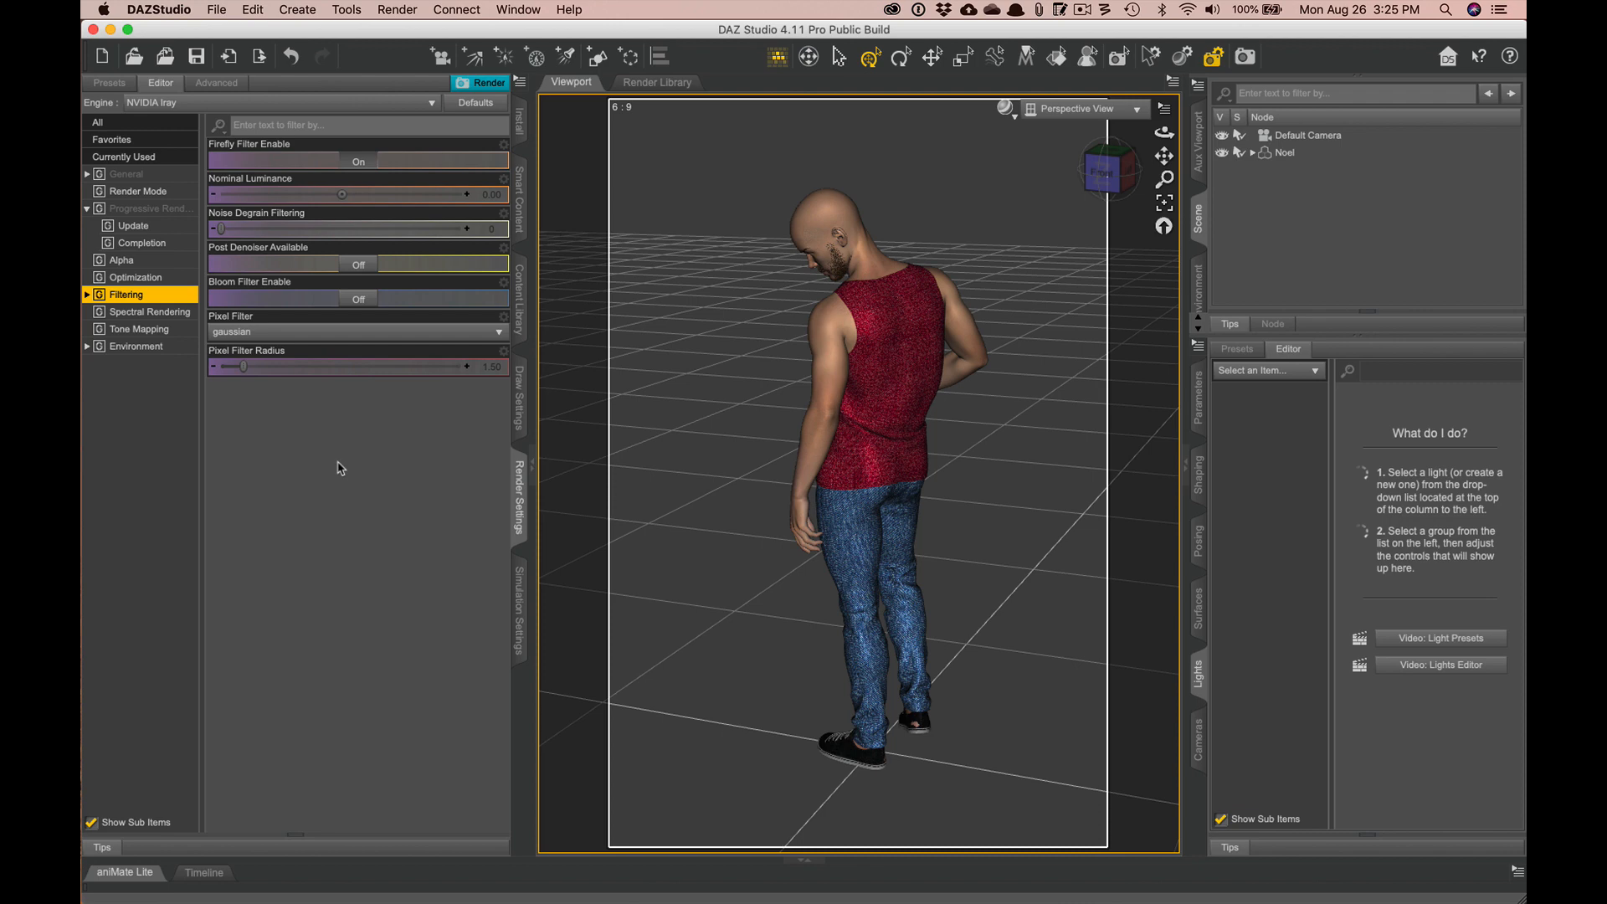
pyautogui.click(359, 265)
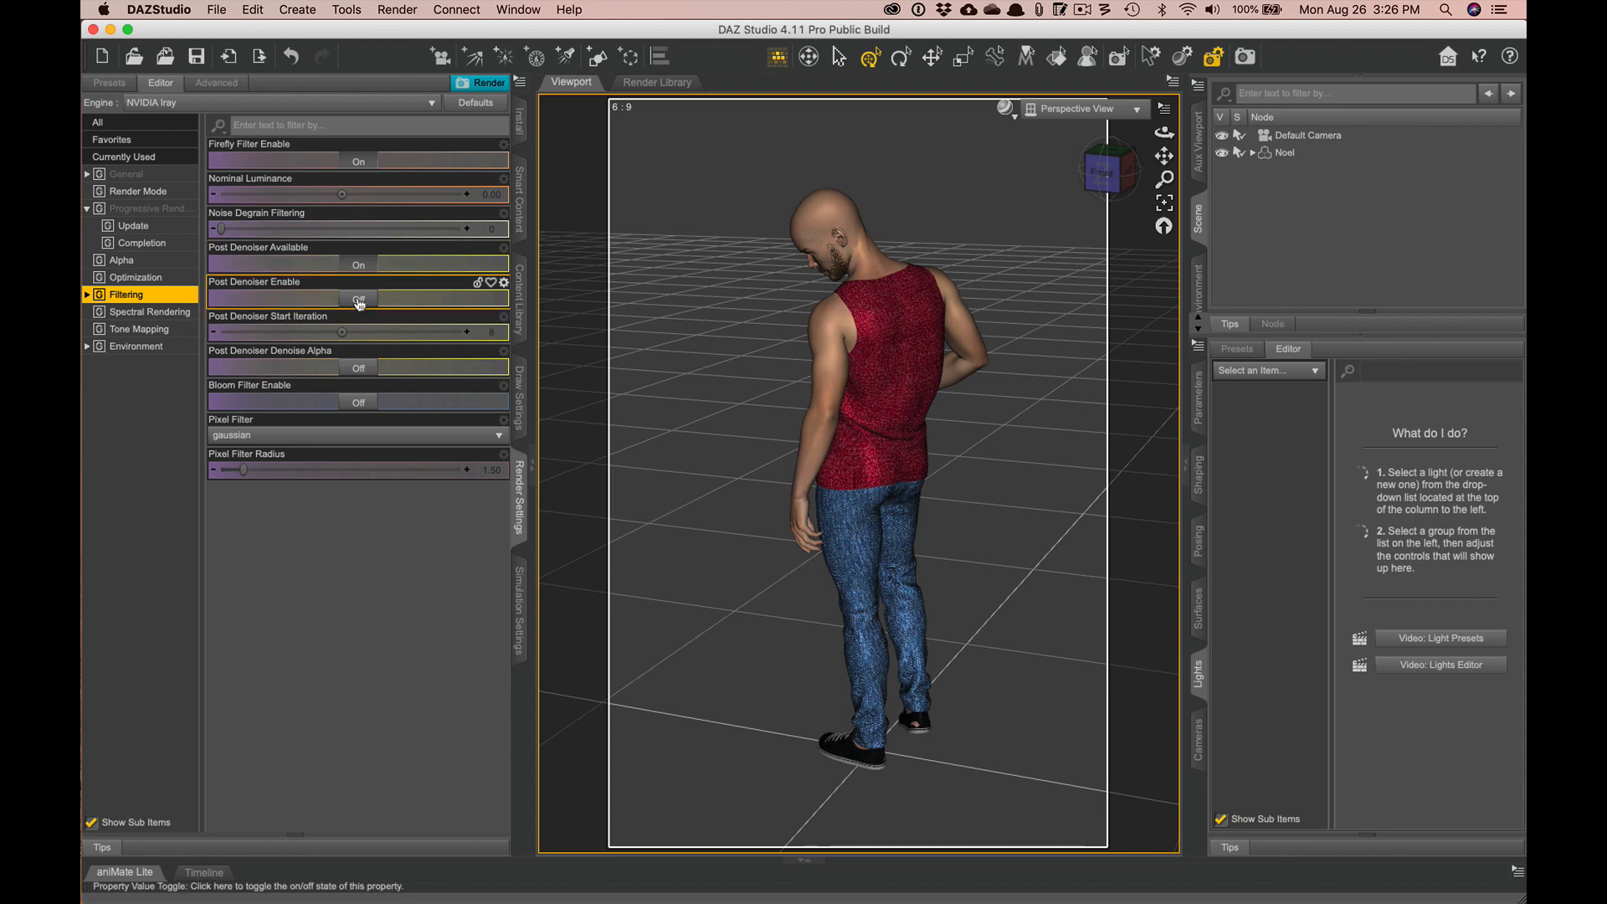
pyautogui.click(359, 300)
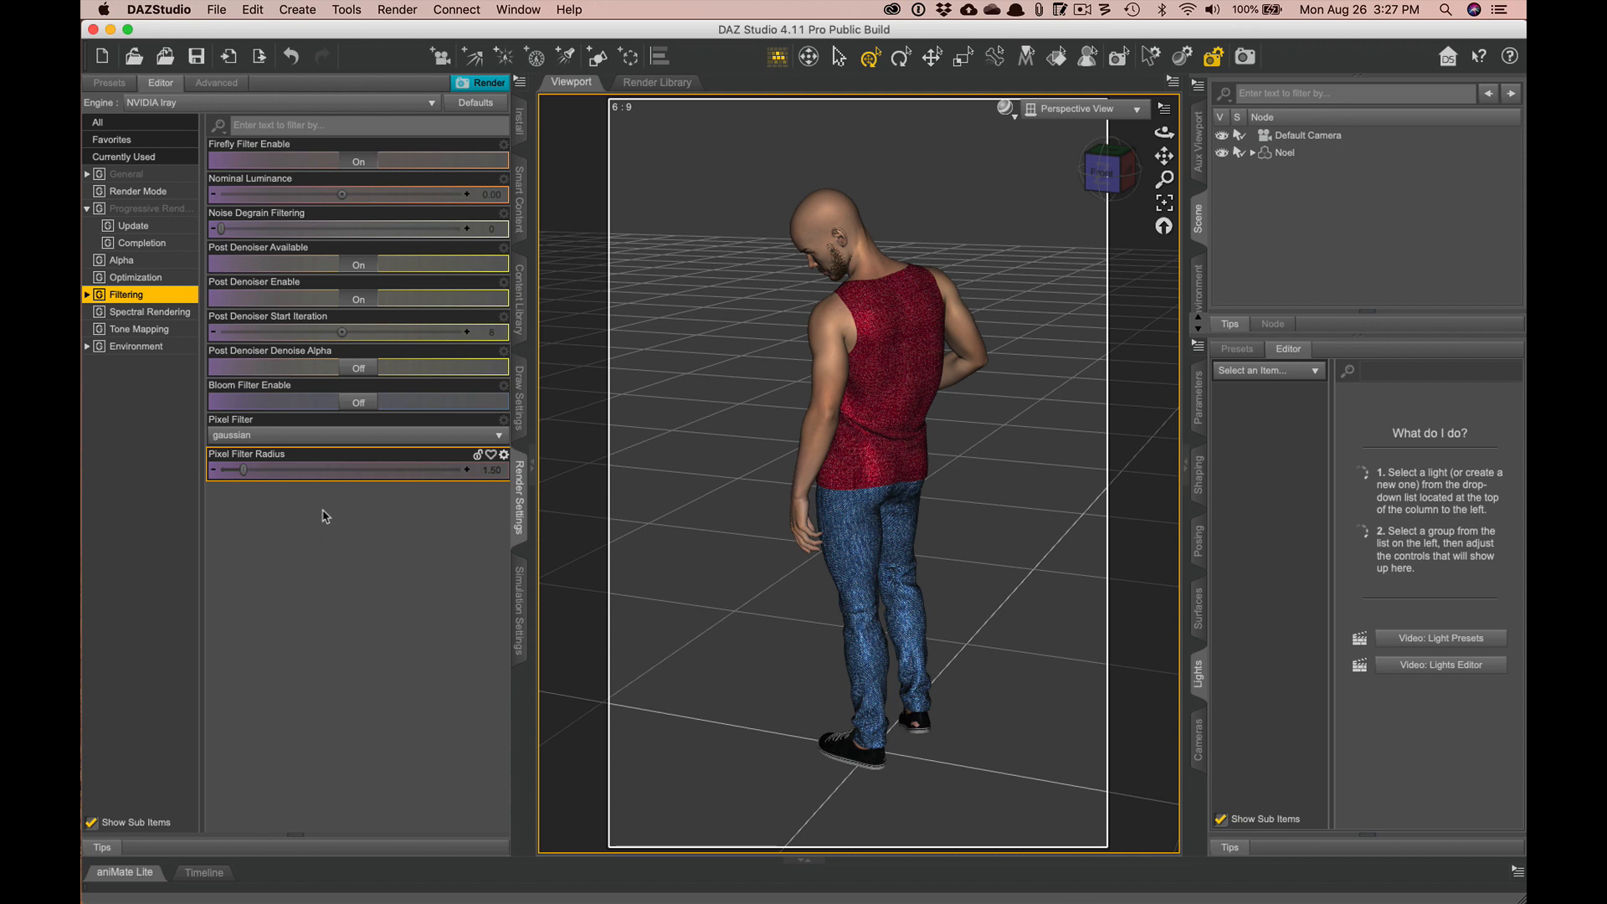
pyautogui.click(359, 404)
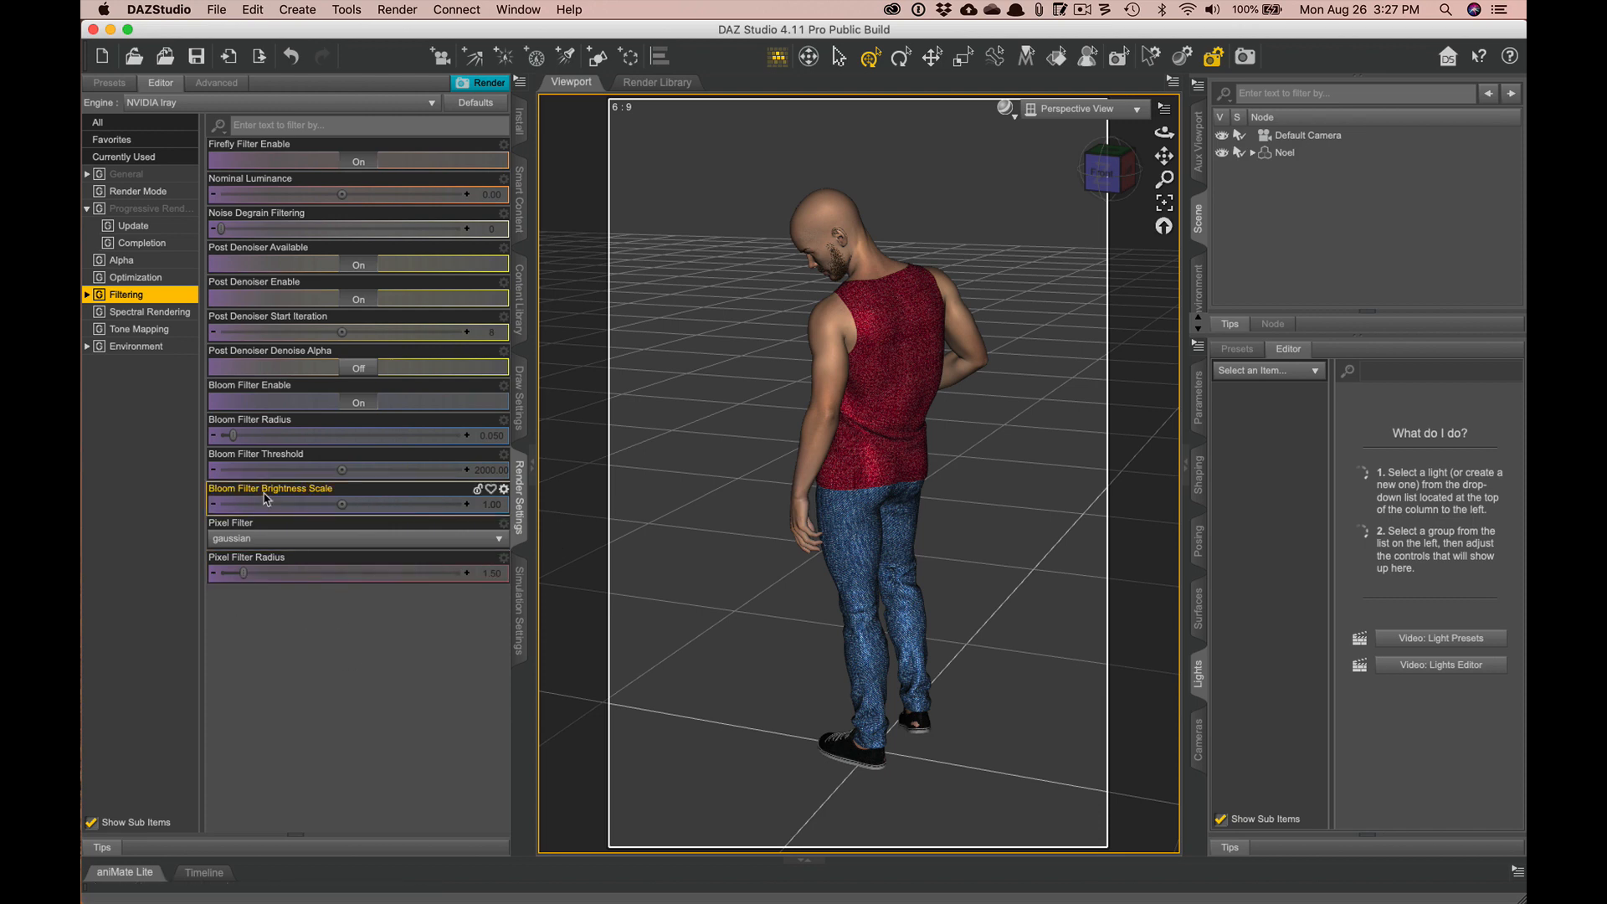
pyautogui.moveTo(234, 433)
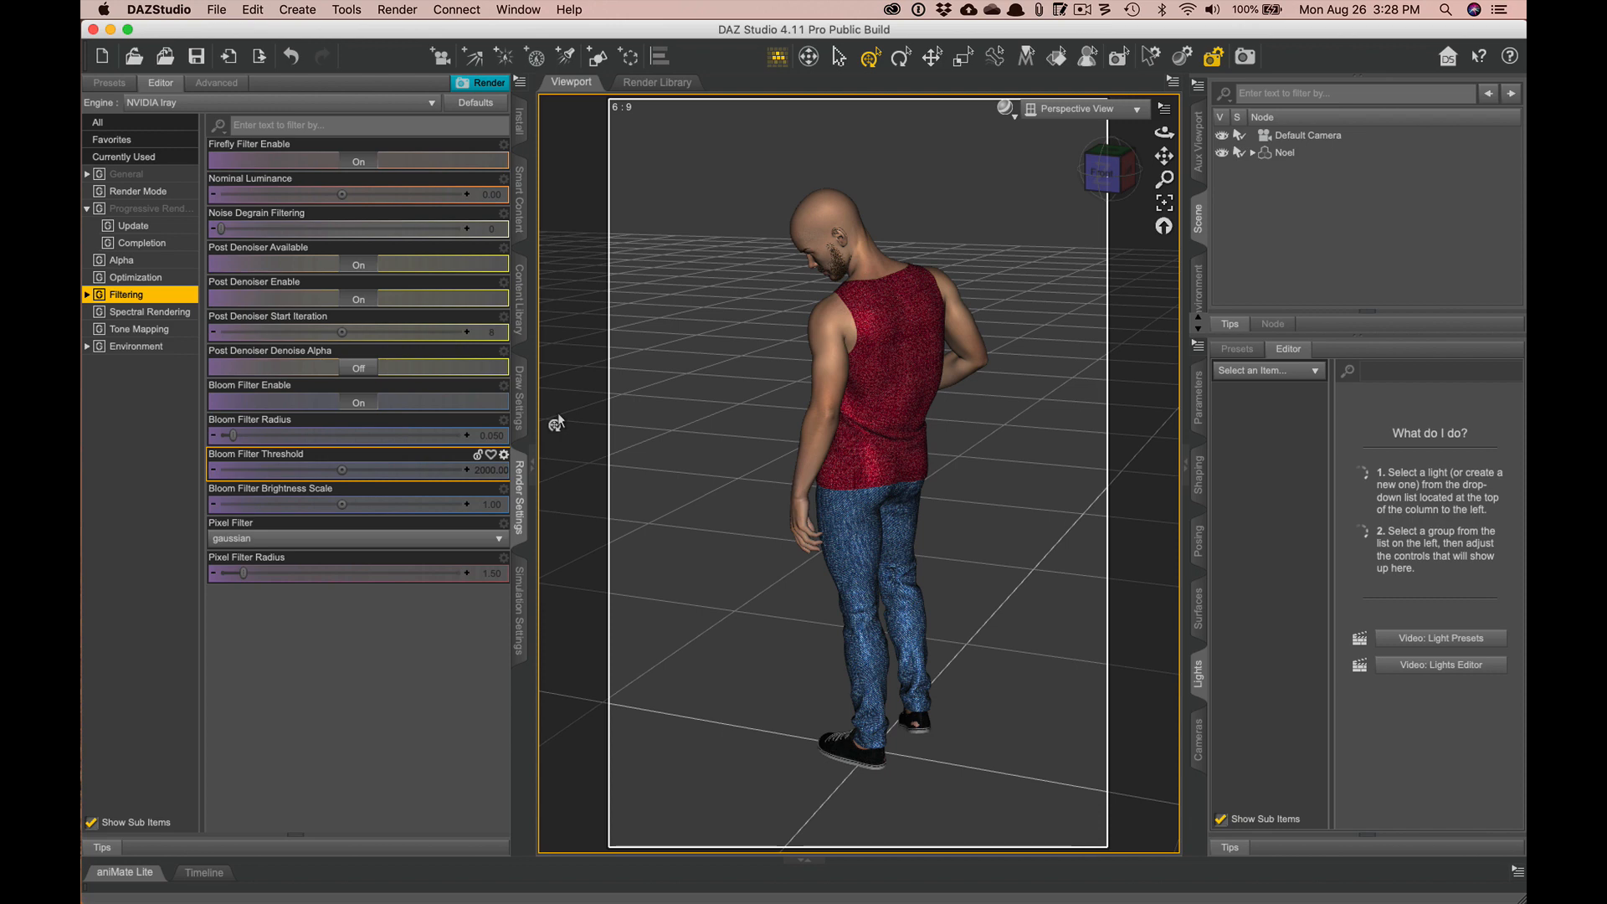
# - Display the Tone Mapping settings and switch the viewport to an Iray preview of the figure
pyautogui.click(151, 314)
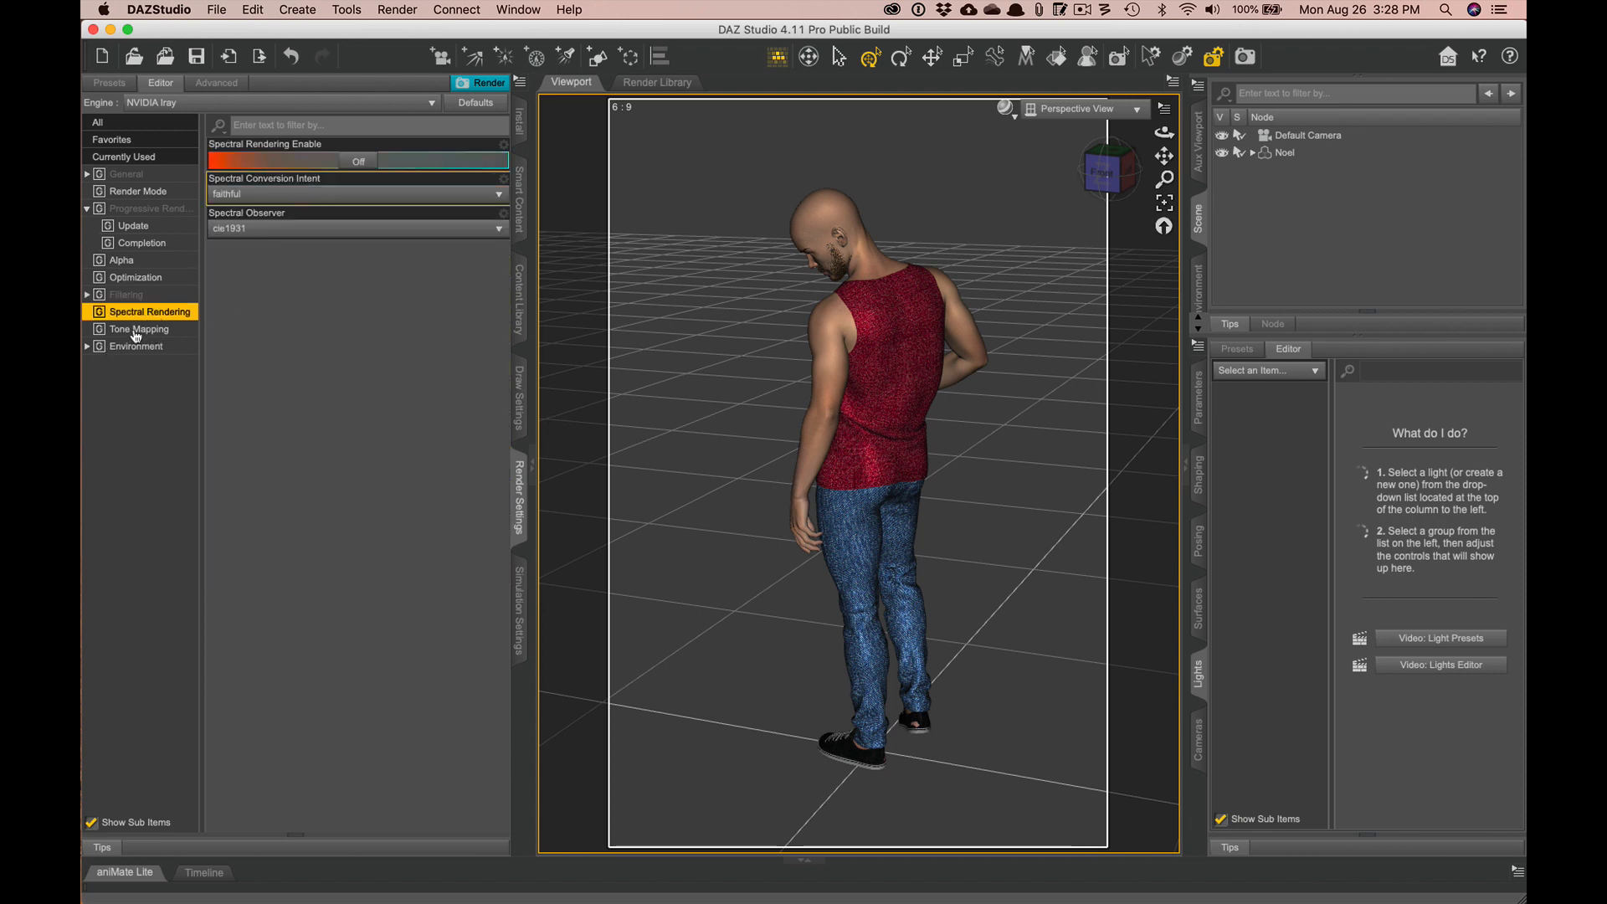
pyautogui.click(134, 331)
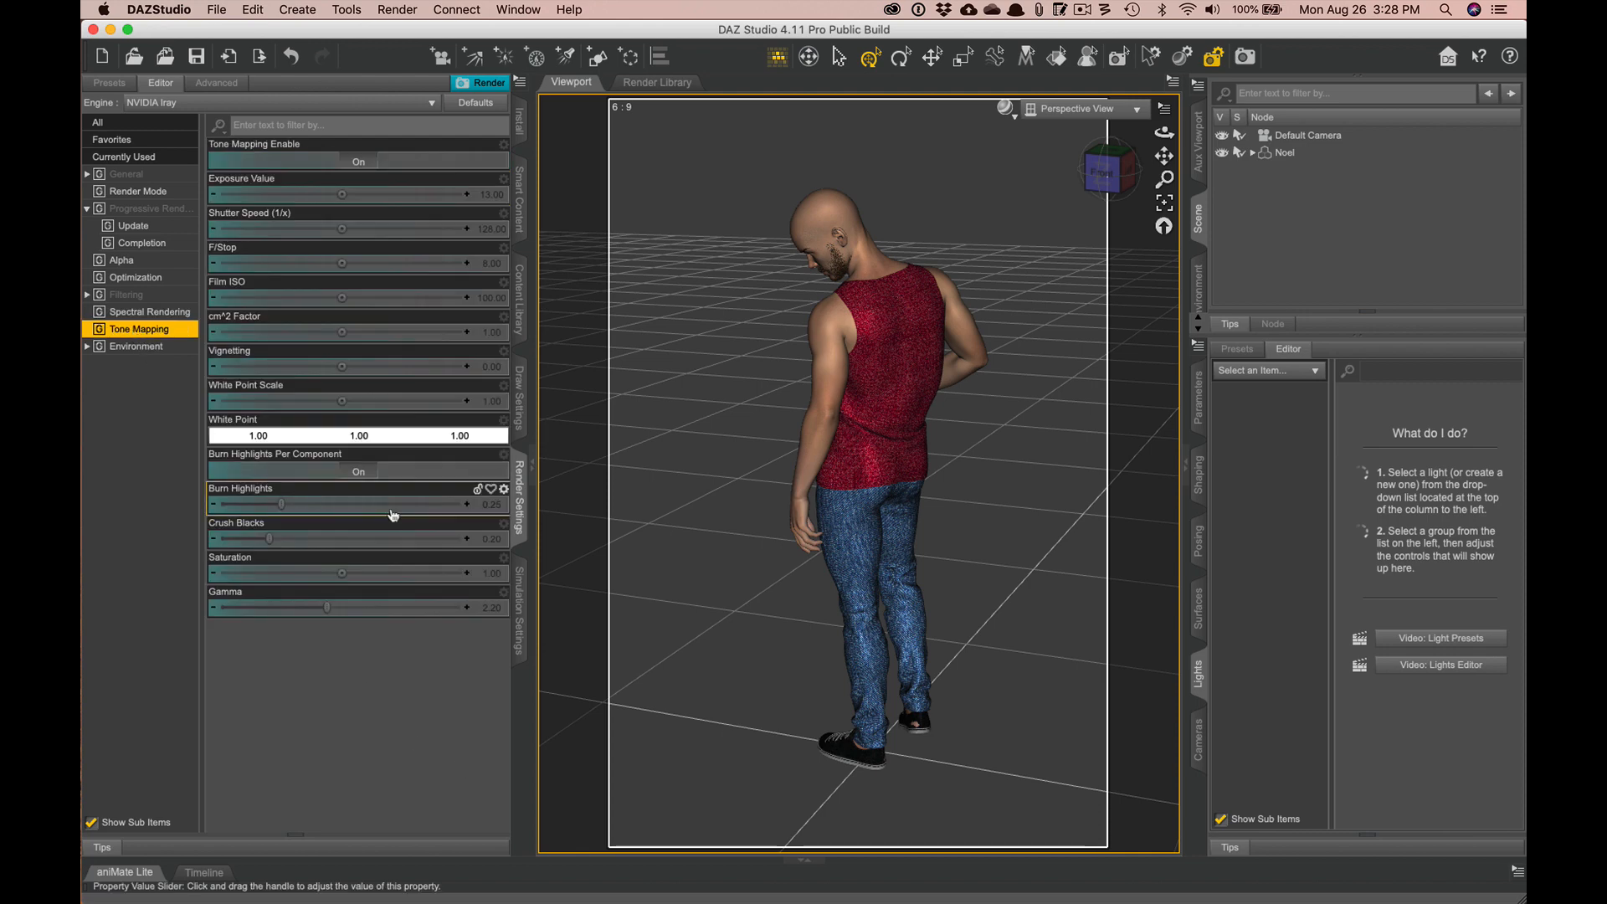
pyautogui.click(1006, 108)
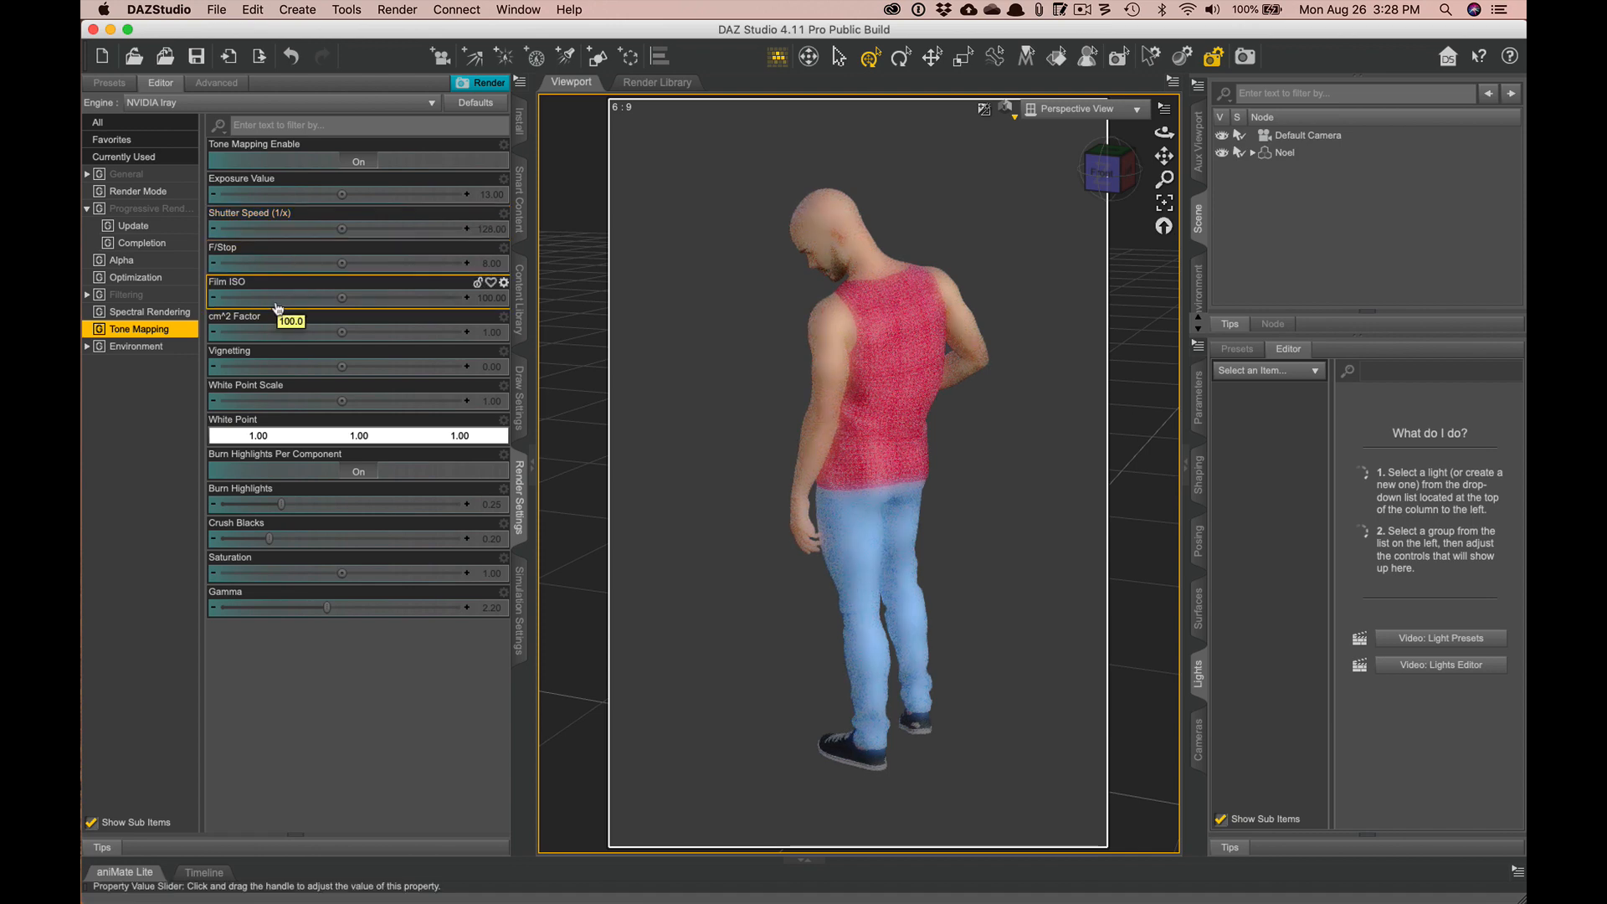
pyautogui.moveTo(340, 364)
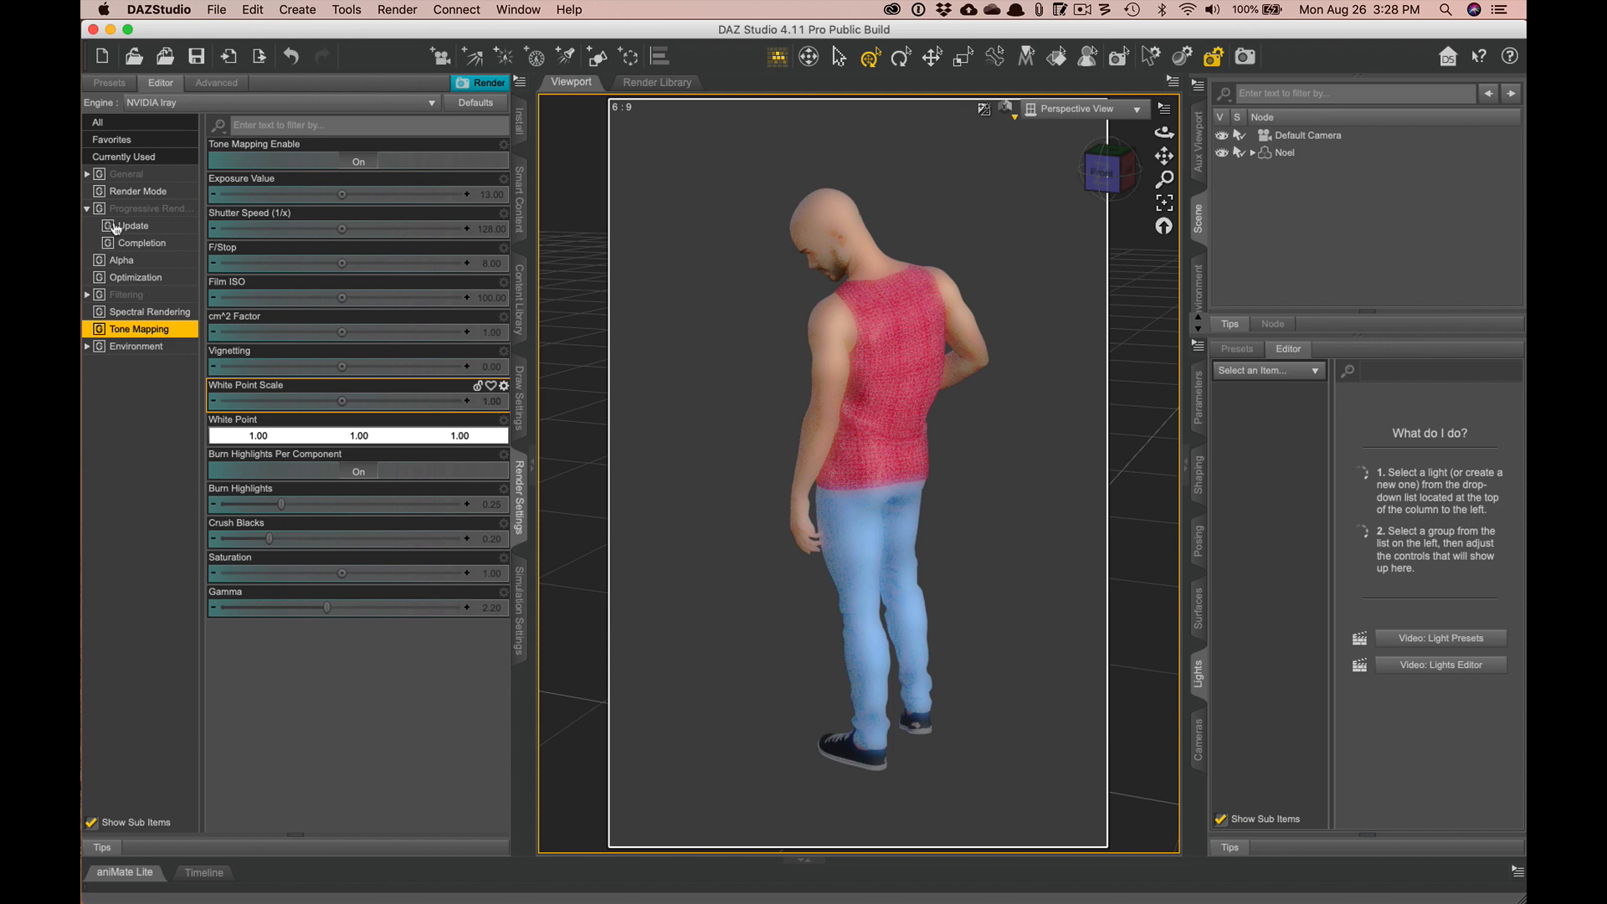
# - Try a Bloom Filter Radius of 0.38 in the Filtering settings and turn the bloom filter off
pyautogui.click(143, 313)
pyautogui.click(140, 297)
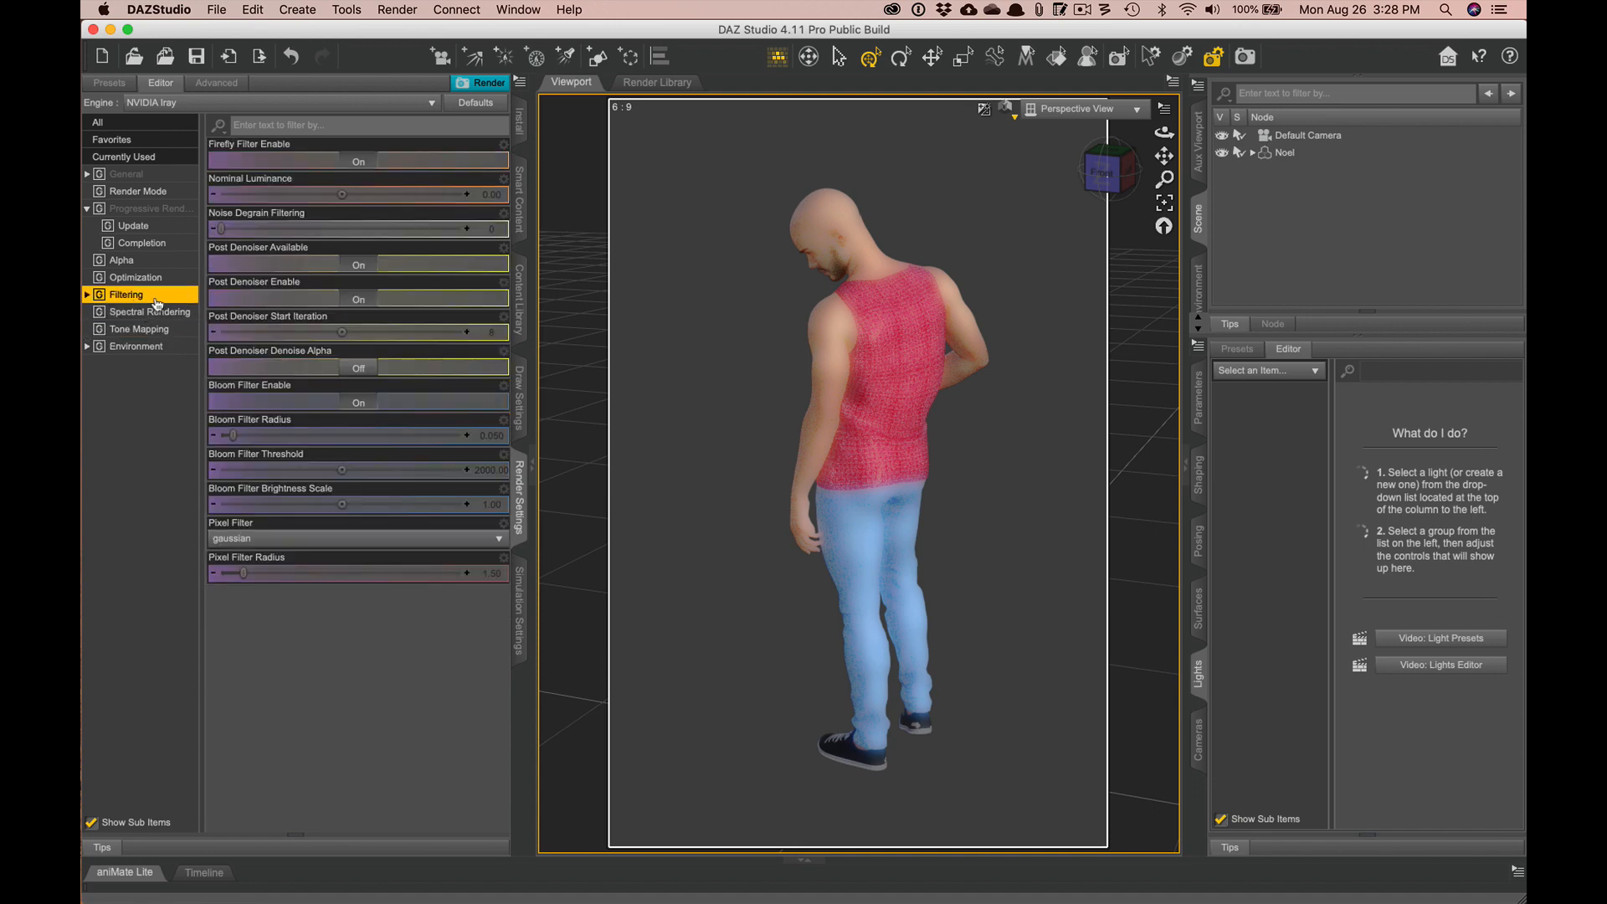
pyautogui.click(360, 404)
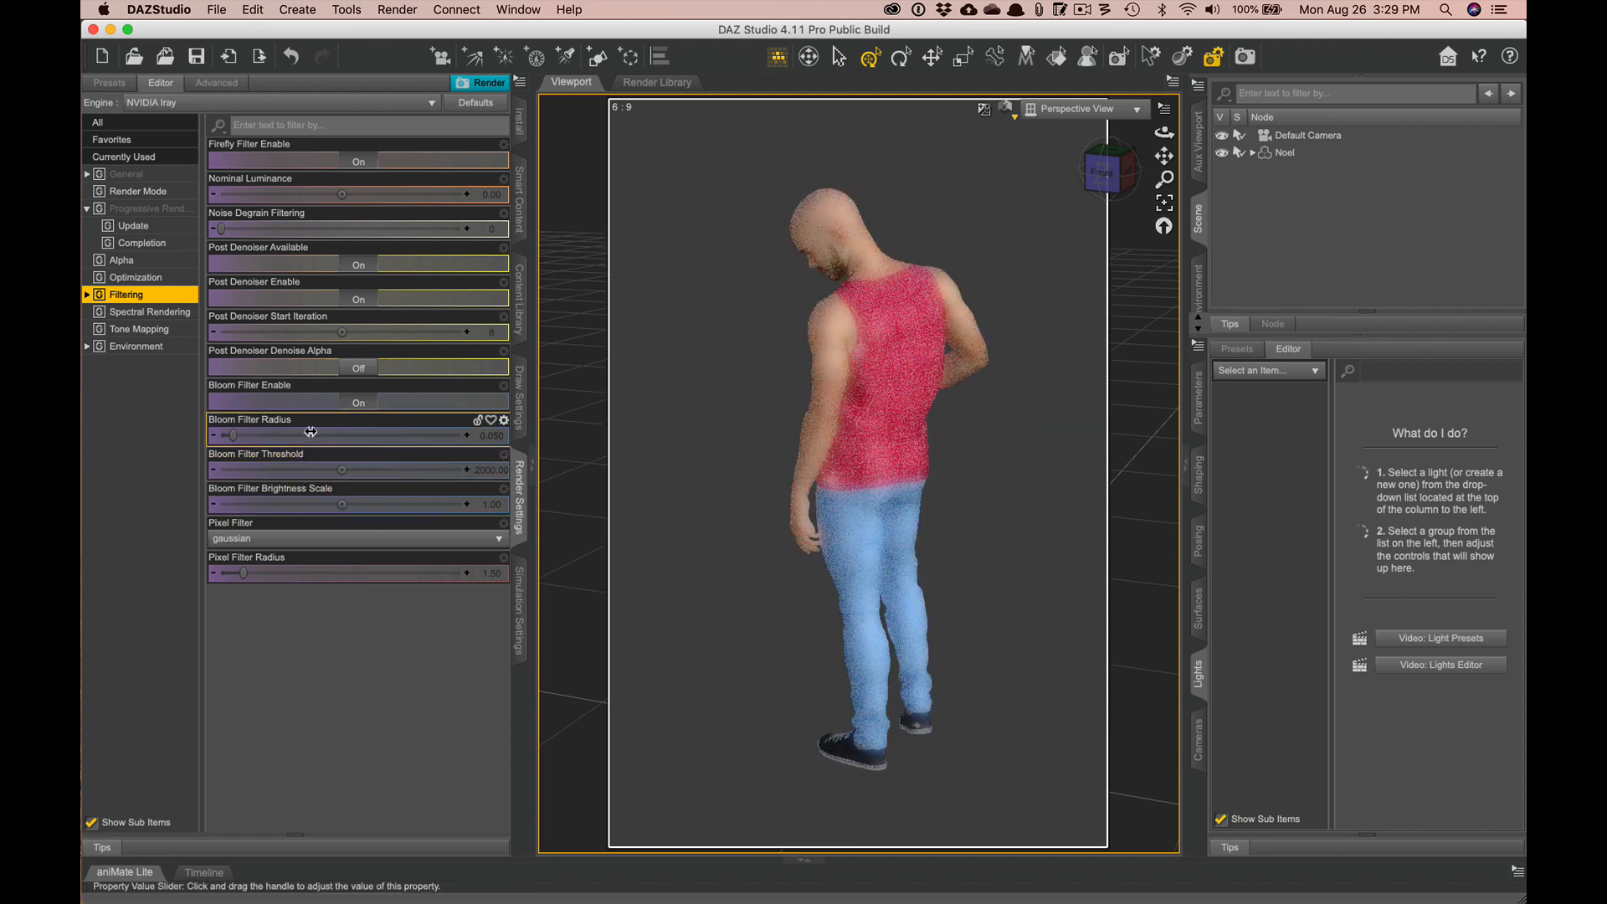
pyautogui.moveTo(234, 436); pyautogui.dragTo(310, 432)
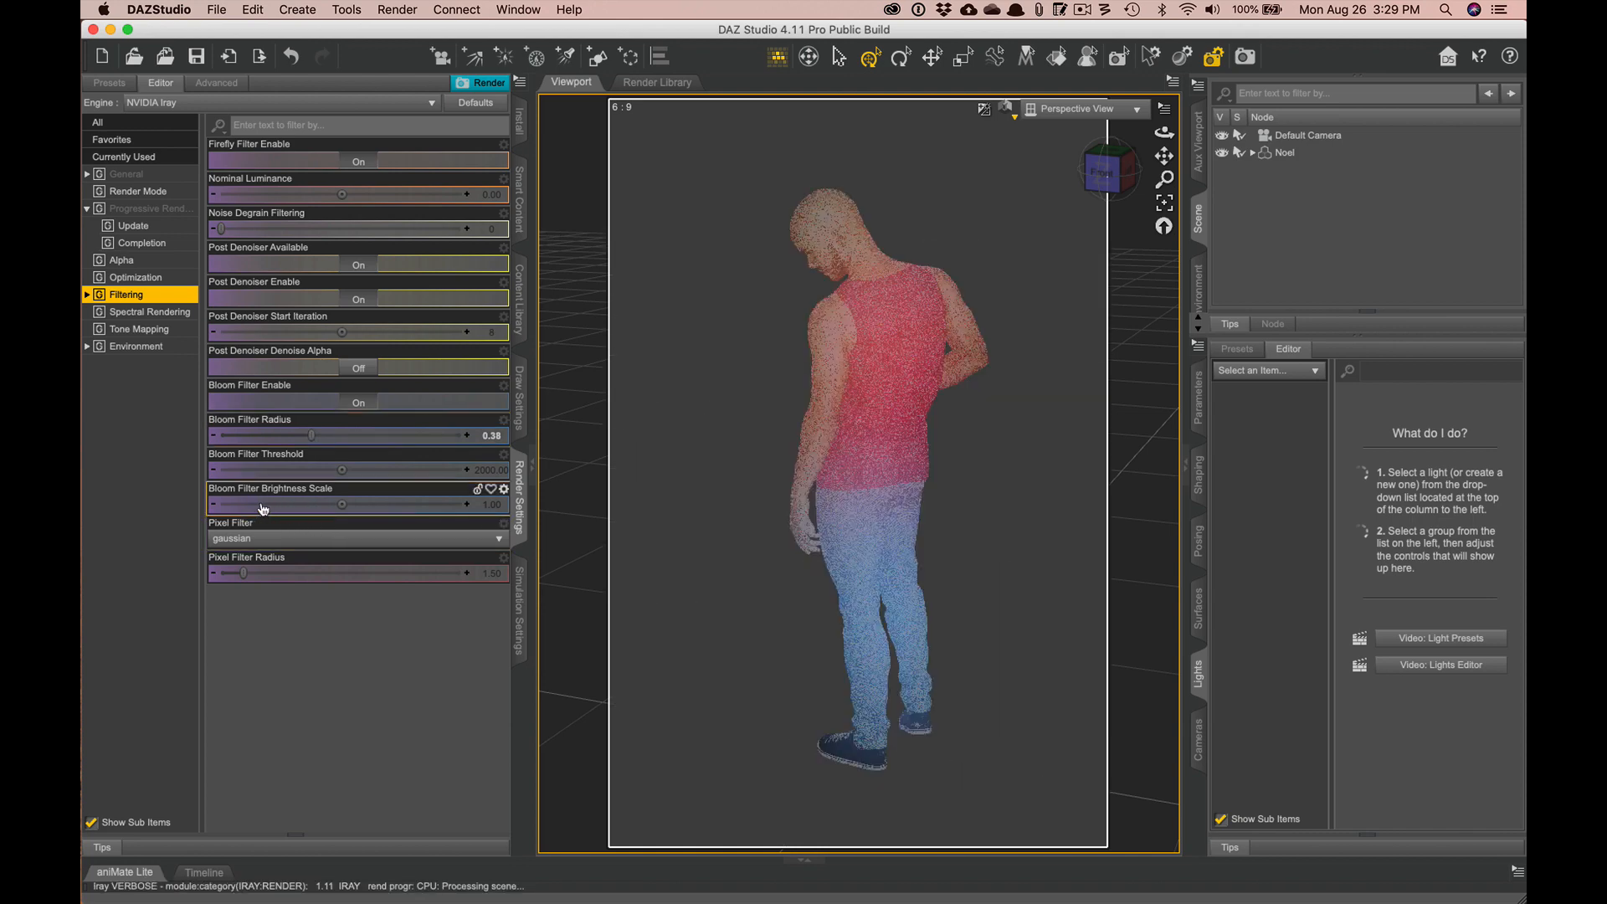
pyautogui.click(361, 401)
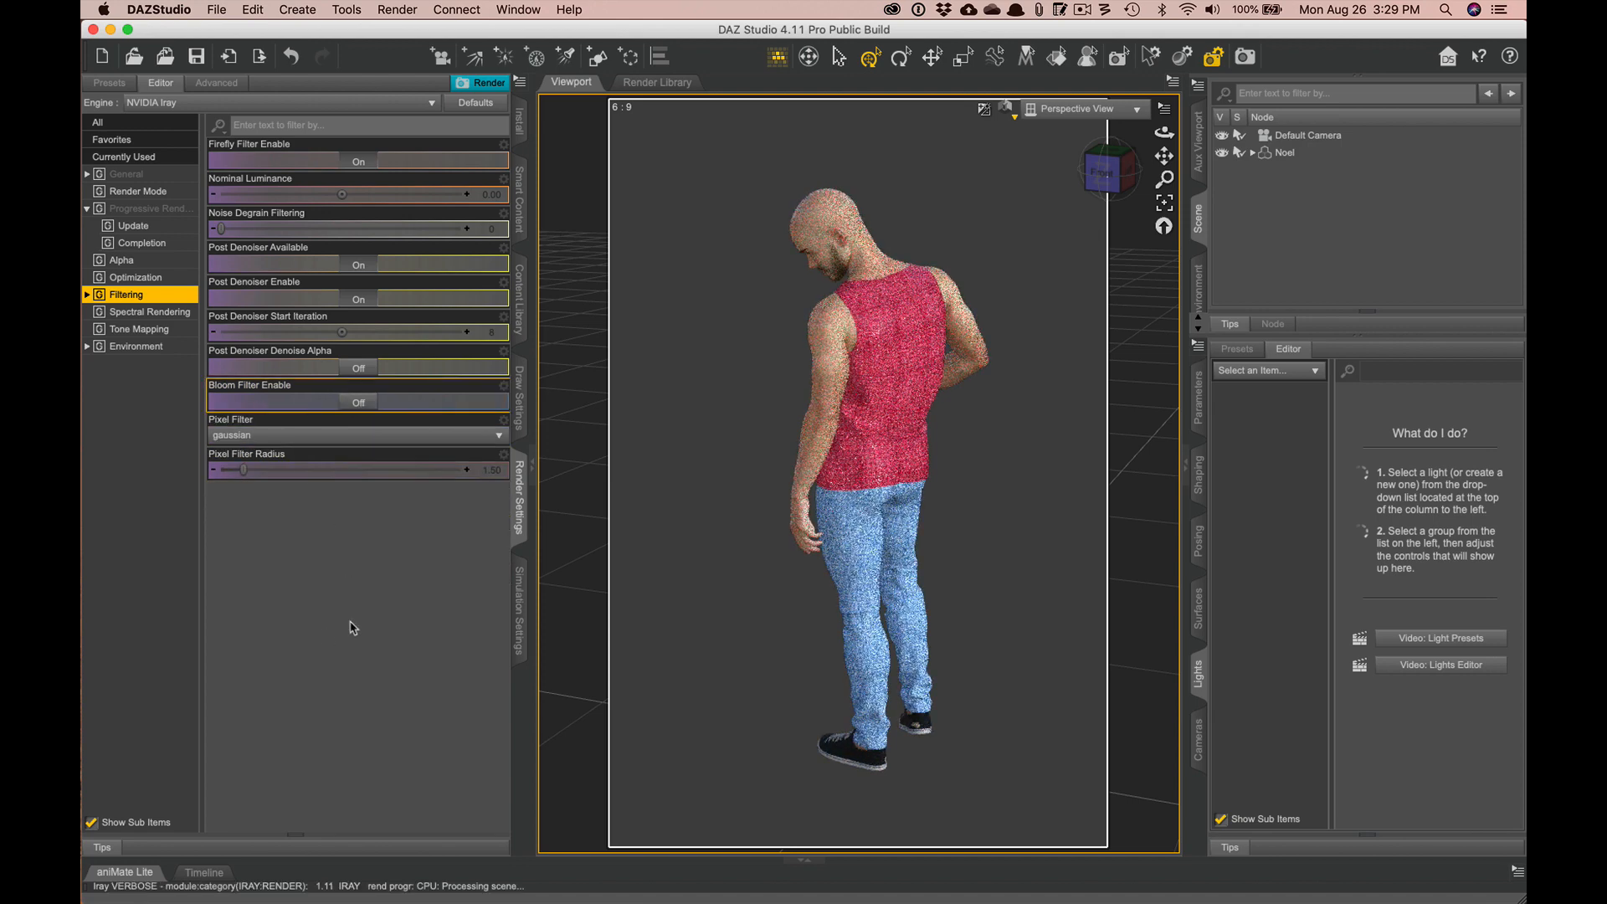
# - Set the F/Stop to 10 in the Tone Mapping settings
pyautogui.click(138, 331)
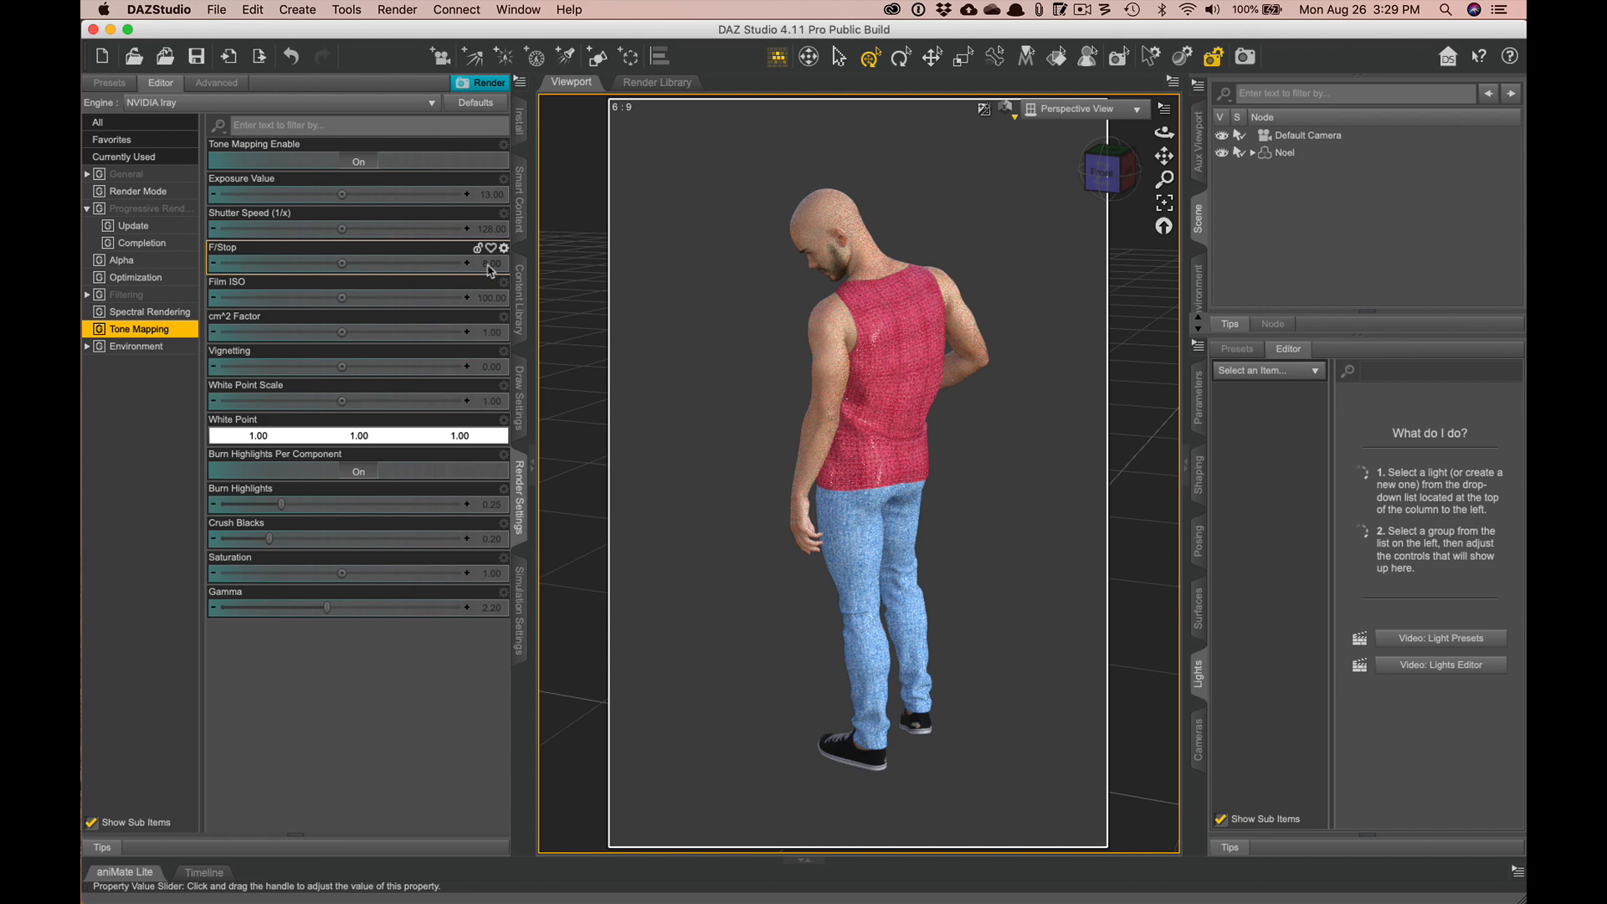
pyautogui.moveTo(488, 266)
pyautogui.doubleClick(488, 266)
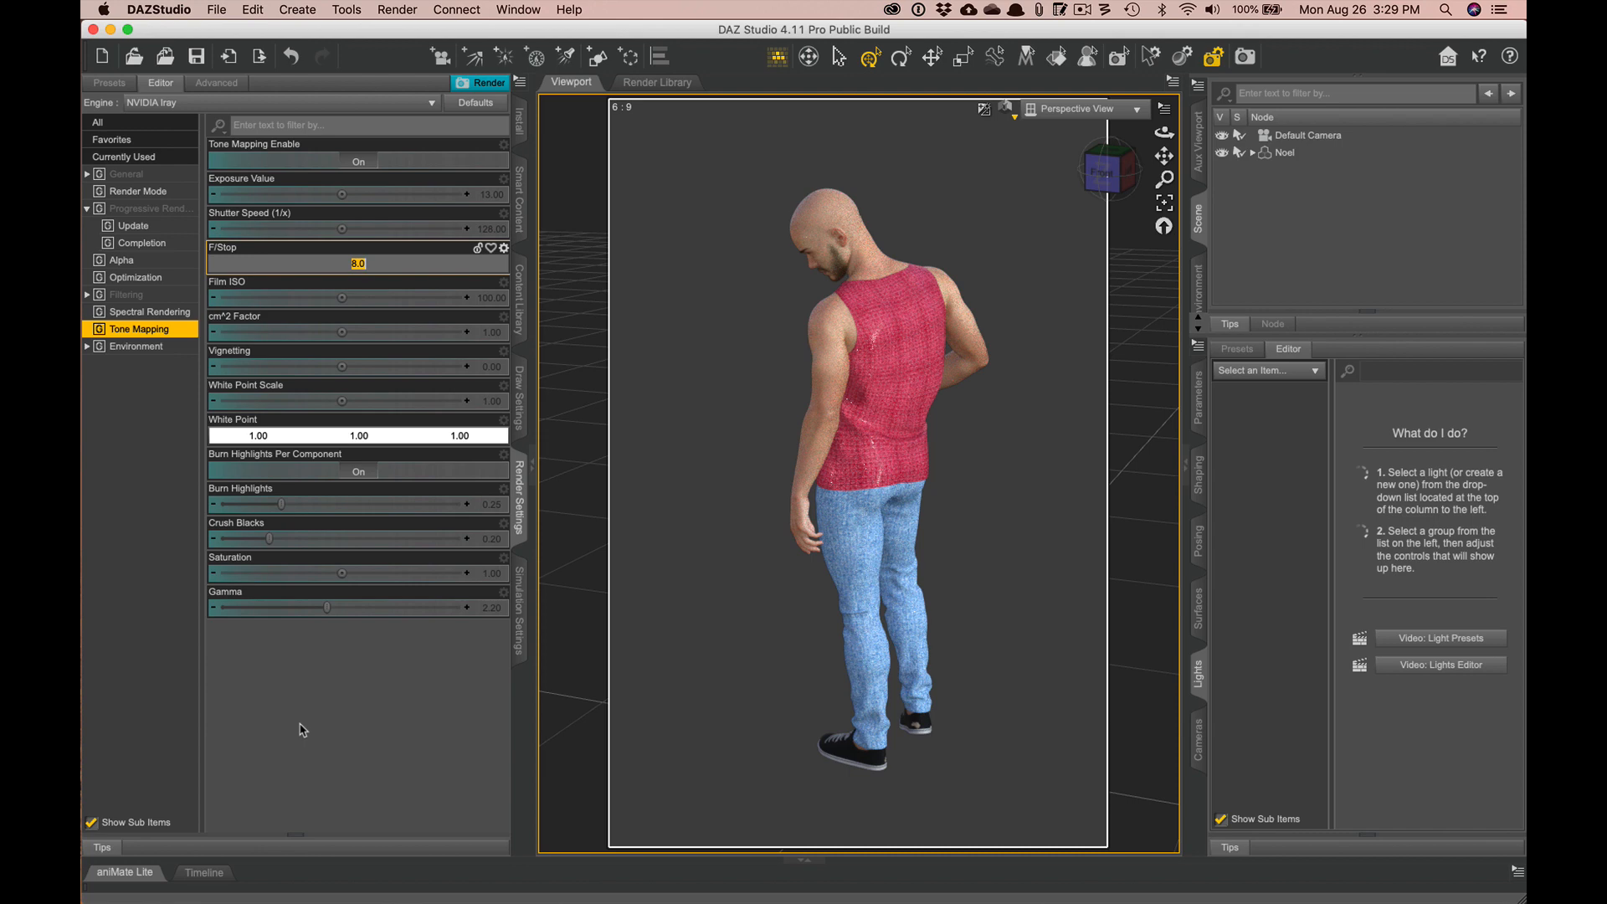
pyautogui.write('9')
pyautogui.write('10')
pyautogui.press('Return')
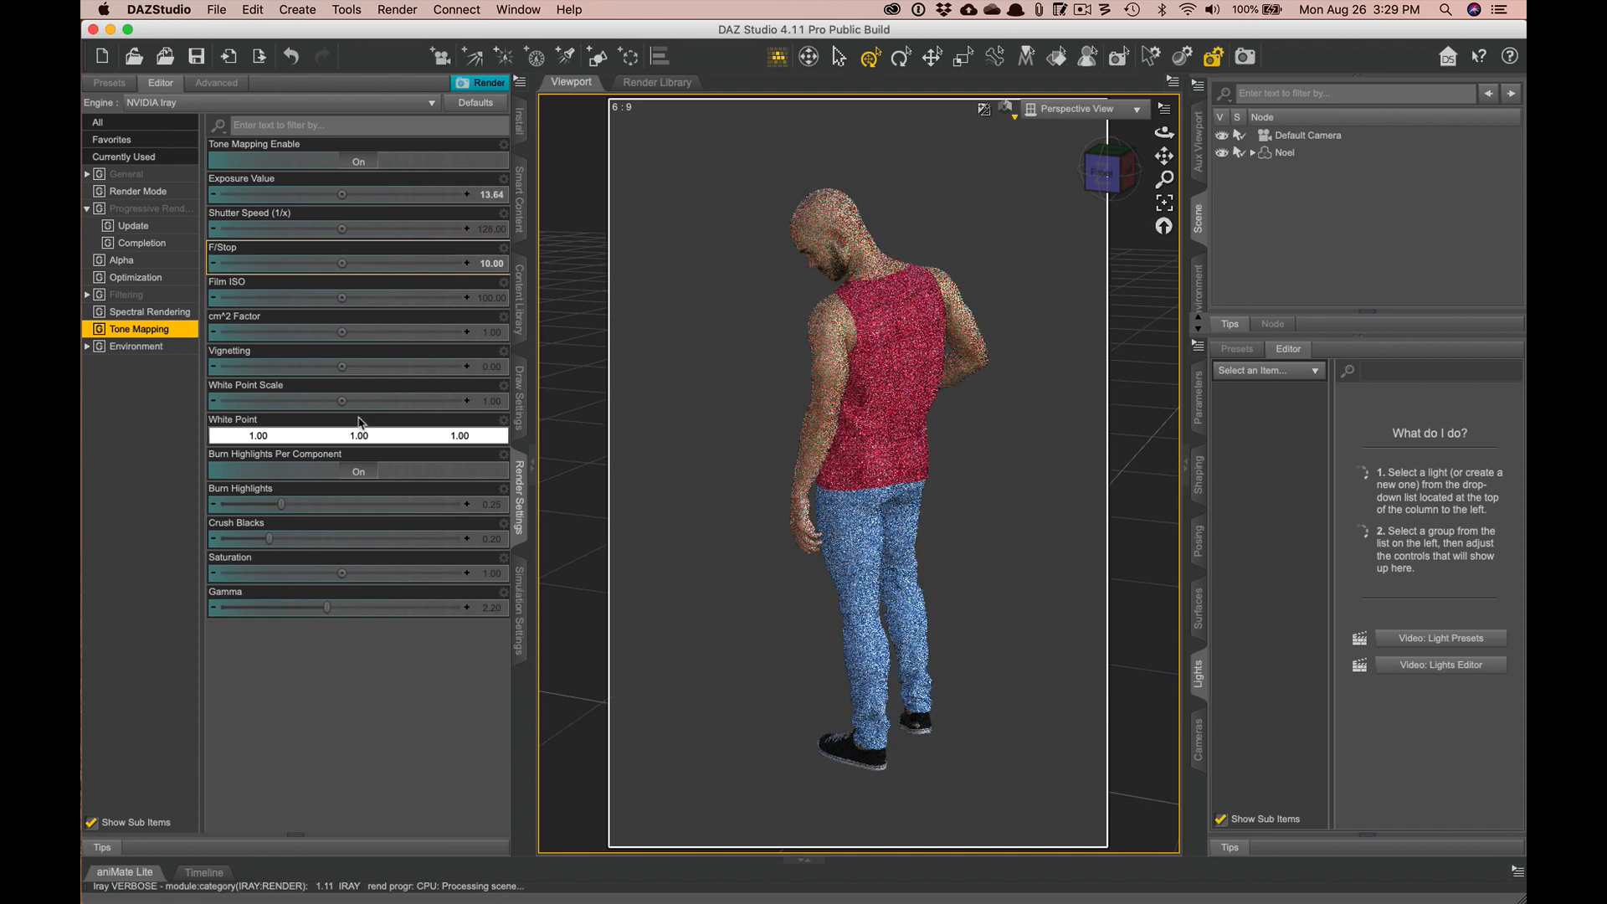
# - Try an F/Stop of 4 and reset the F/Stop to its default
pyautogui.click(493, 262)
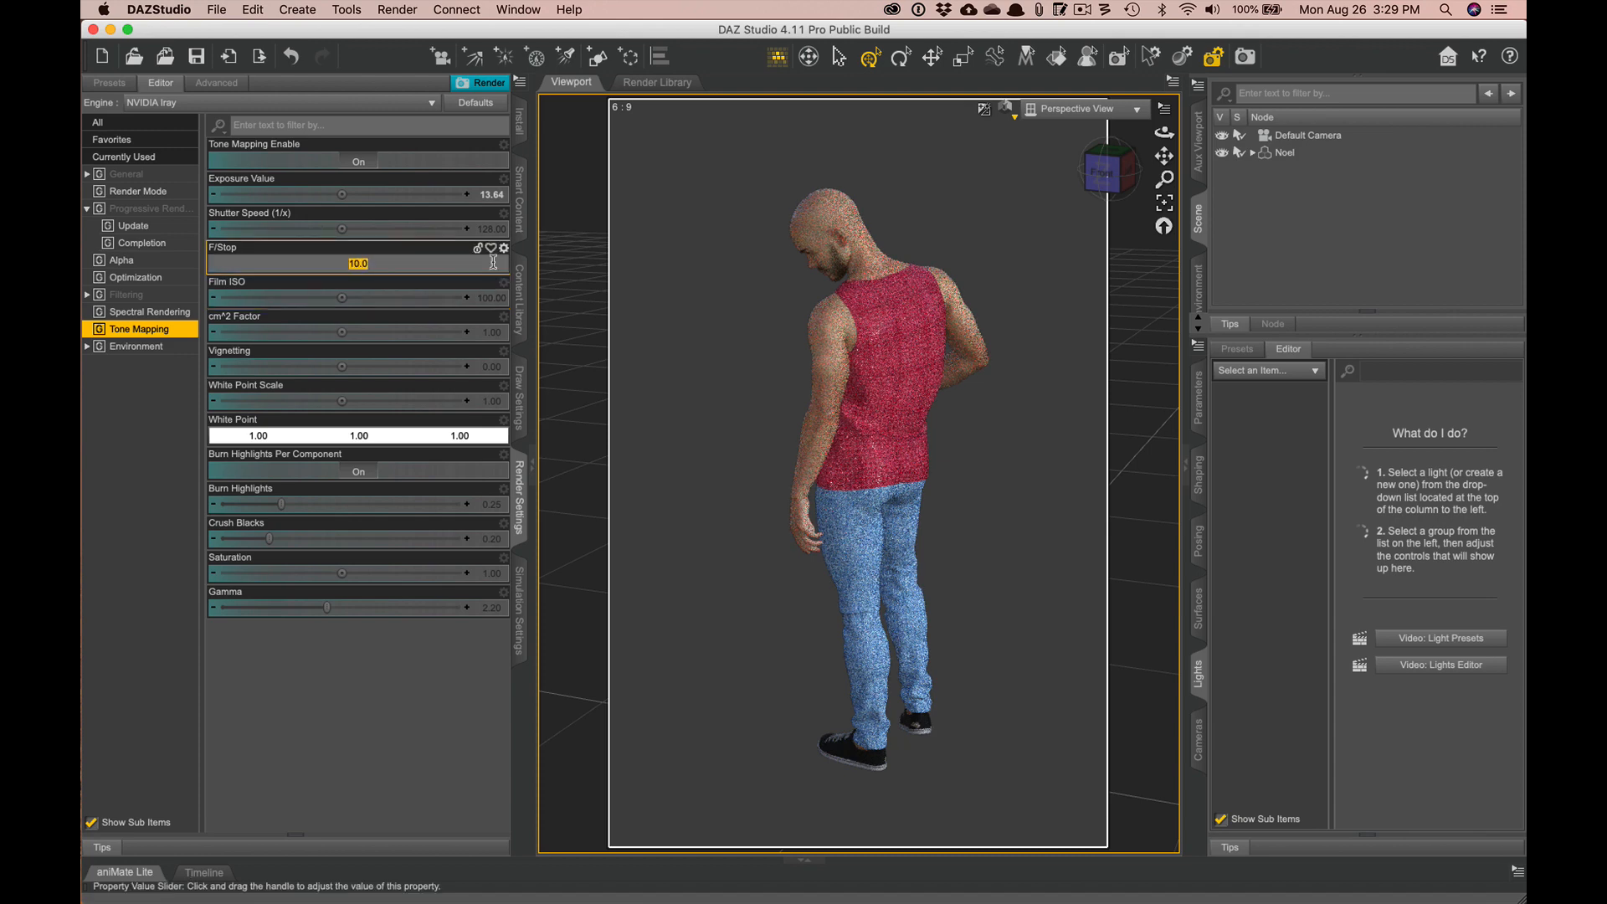
pyautogui.write('4')
pyautogui.press('Return')
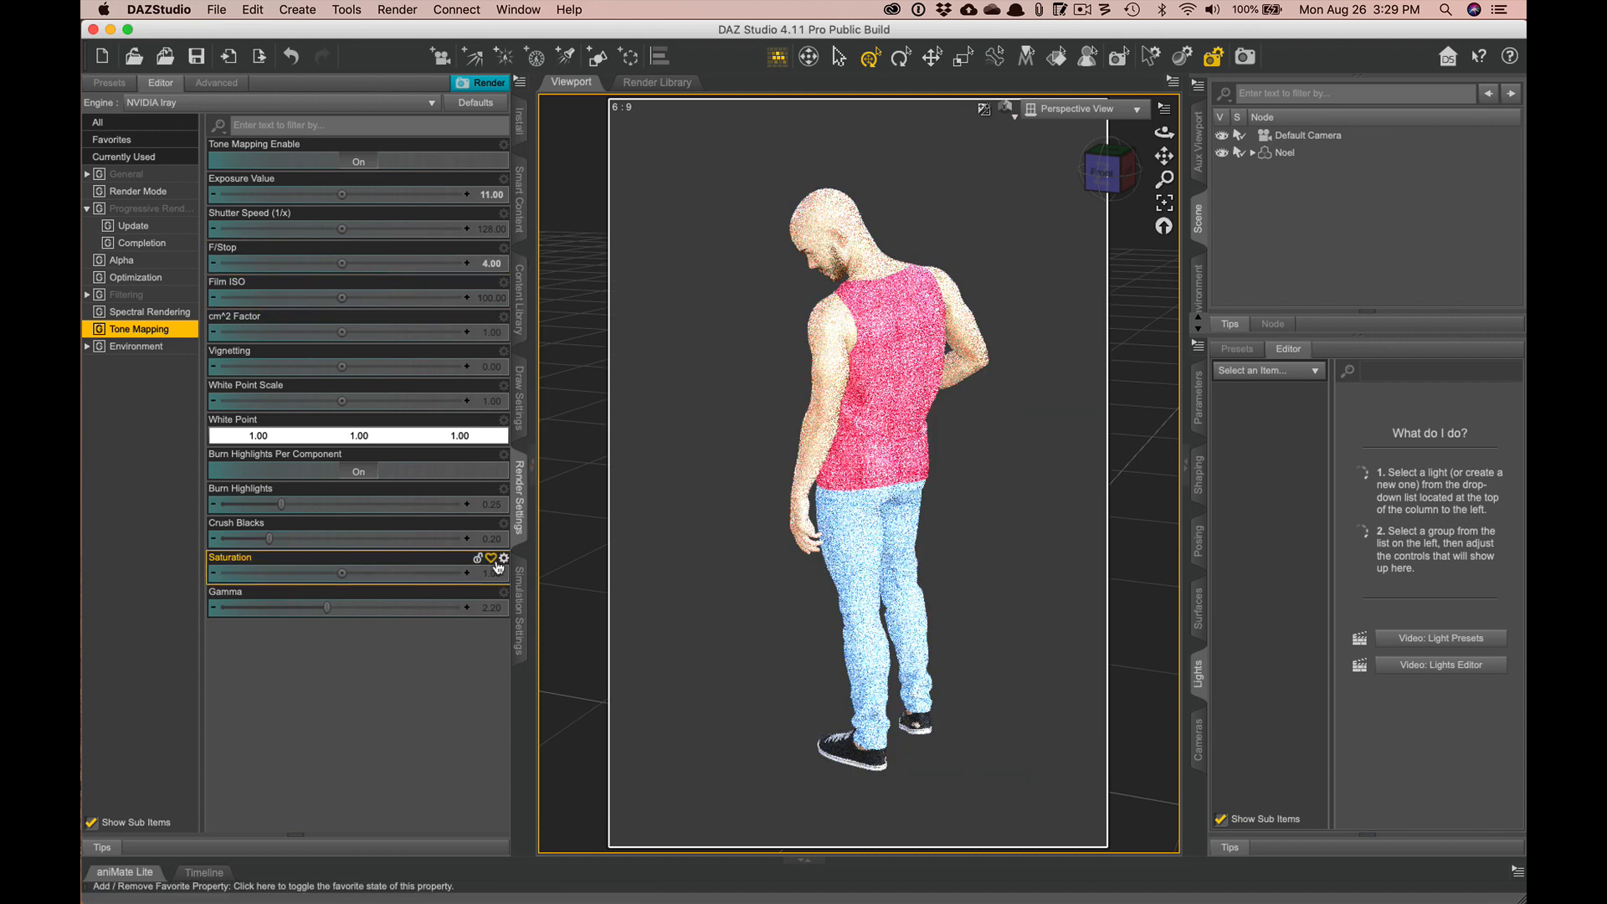
pyautogui.click(504, 249)
pyautogui.moveTo(525, 308)
pyautogui.click(635, 309)
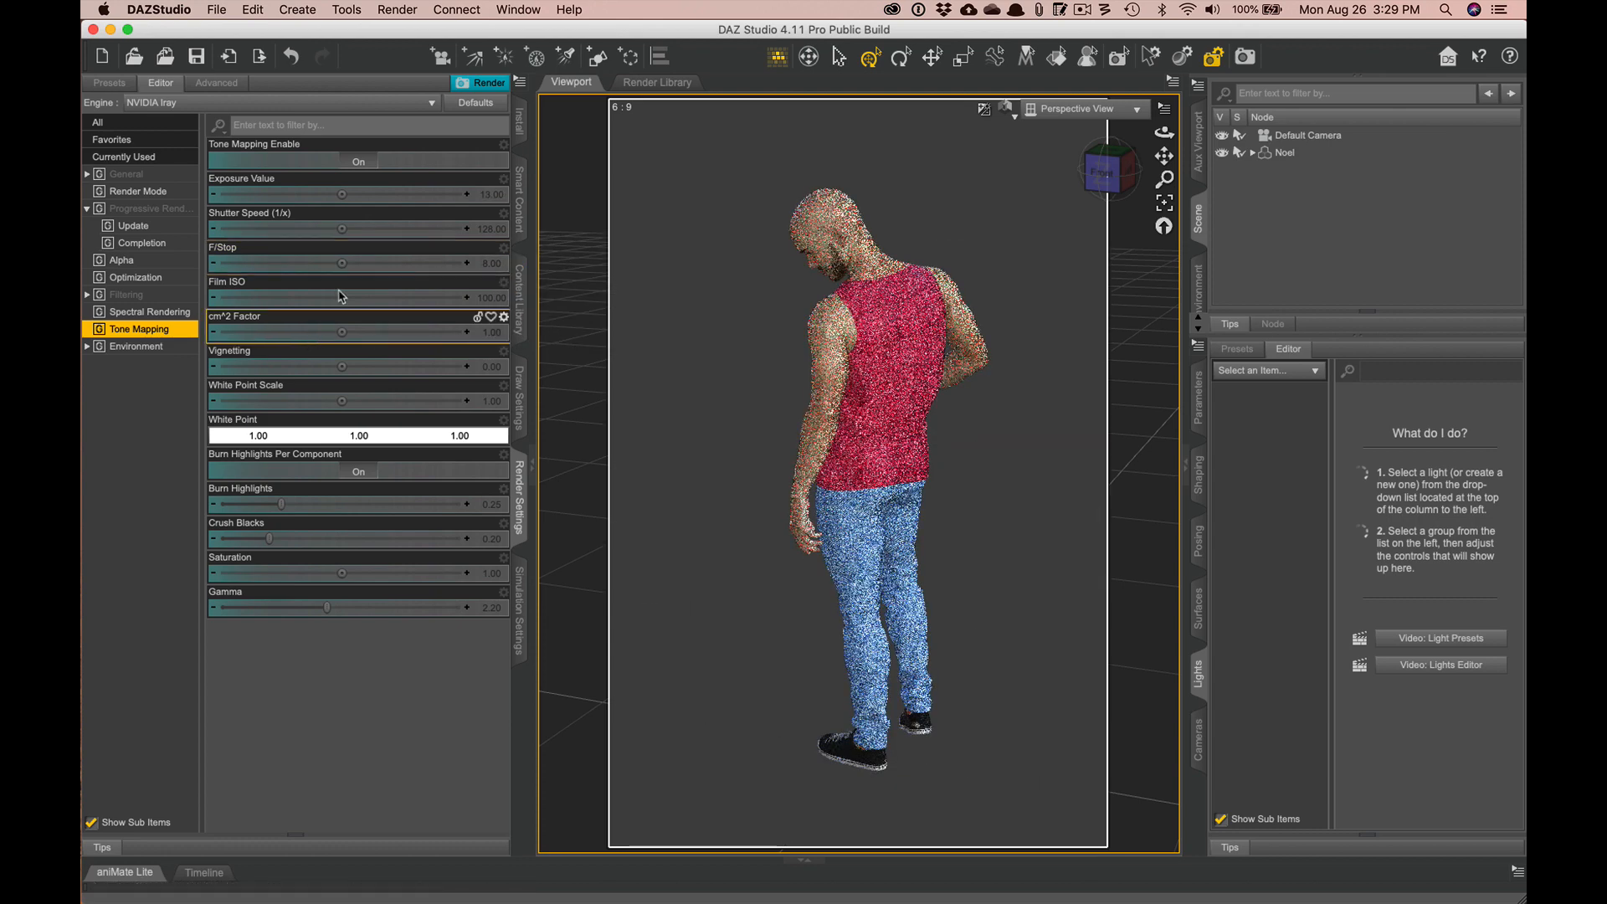
# - Leave the Shutter Speed as it is and set the Exposure Value to 16 in Tone Mapping
pyautogui.click(489, 228)
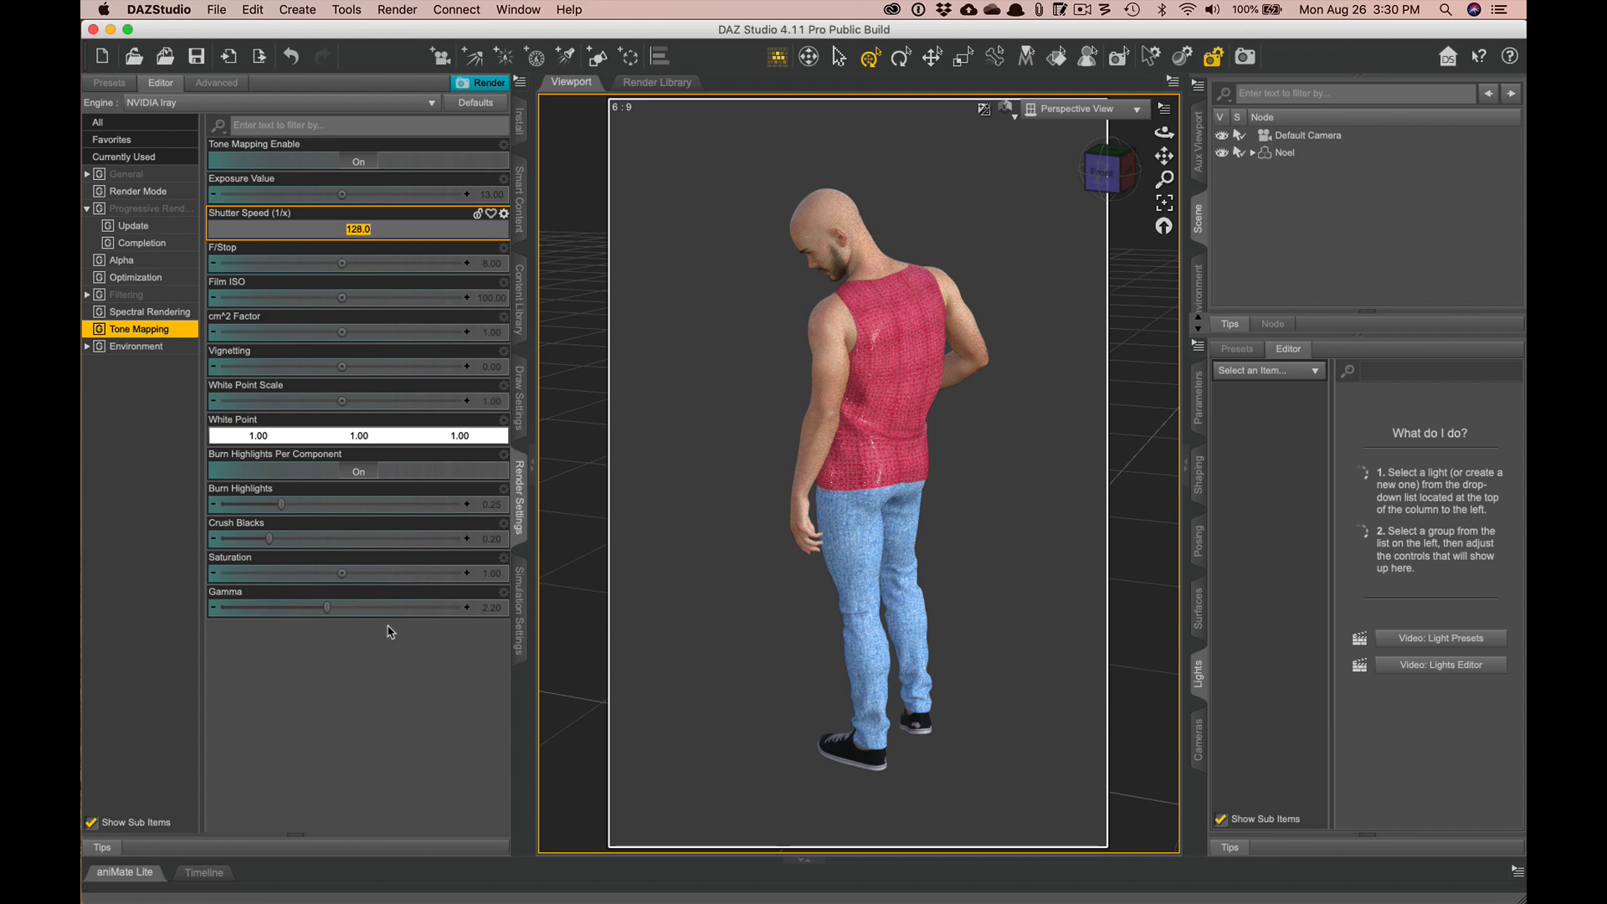
pyautogui.press('Return')
pyautogui.doubleClick(491, 197)
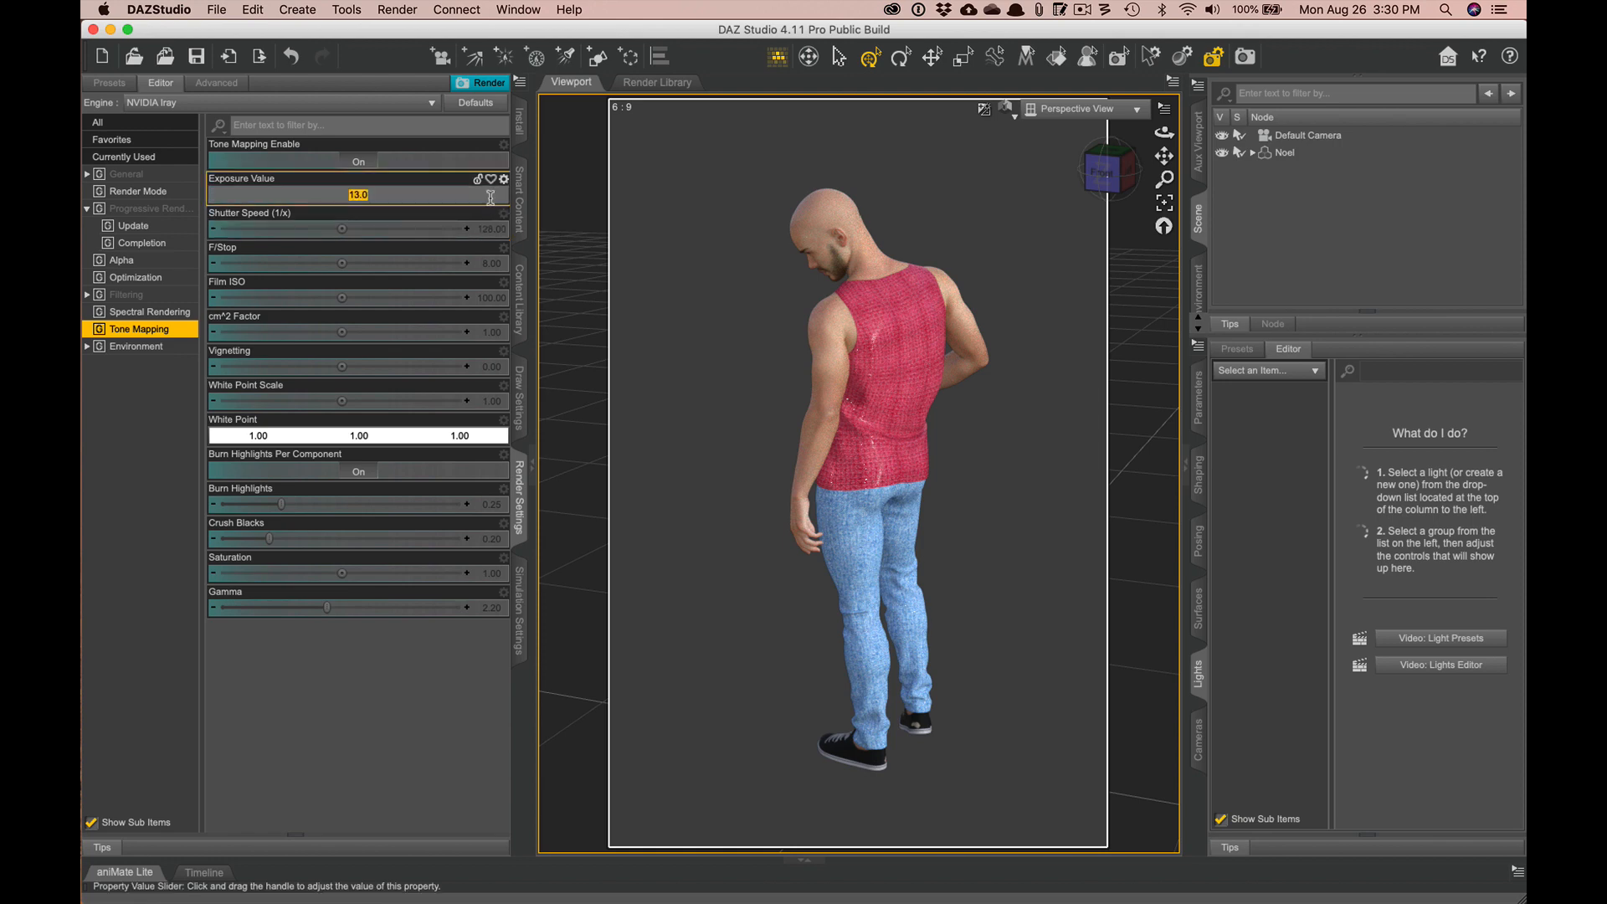
pyautogui.write('16')
pyautogui.press('Return')
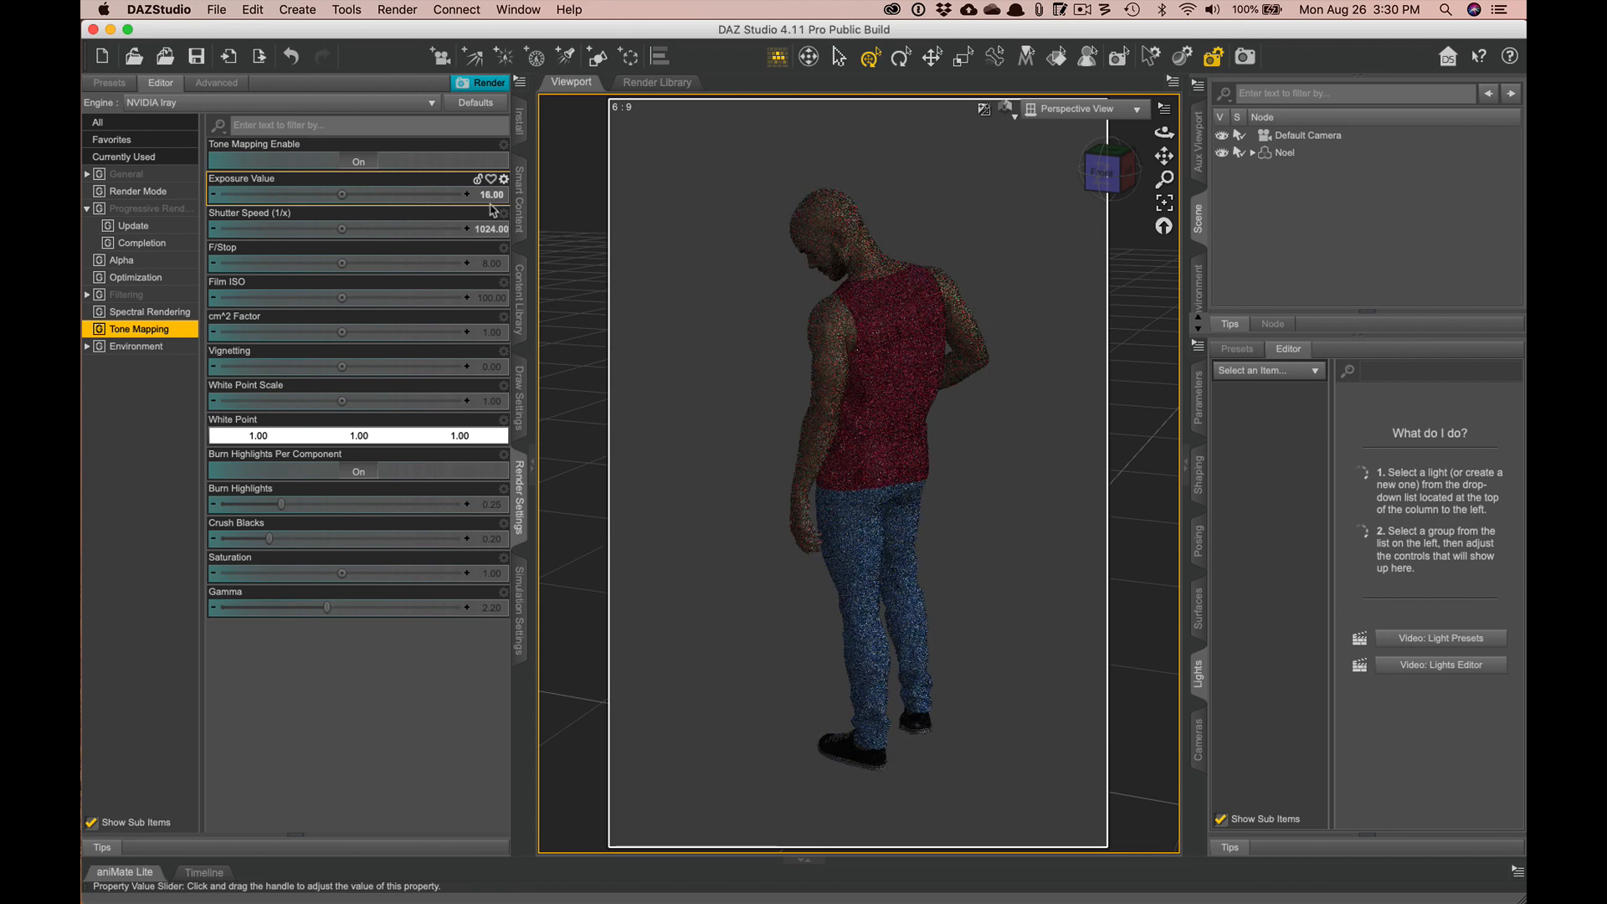
# - Set the Exposure Value to 8 in the Tone Mapping settings
pyautogui.doubleClick(490, 194)
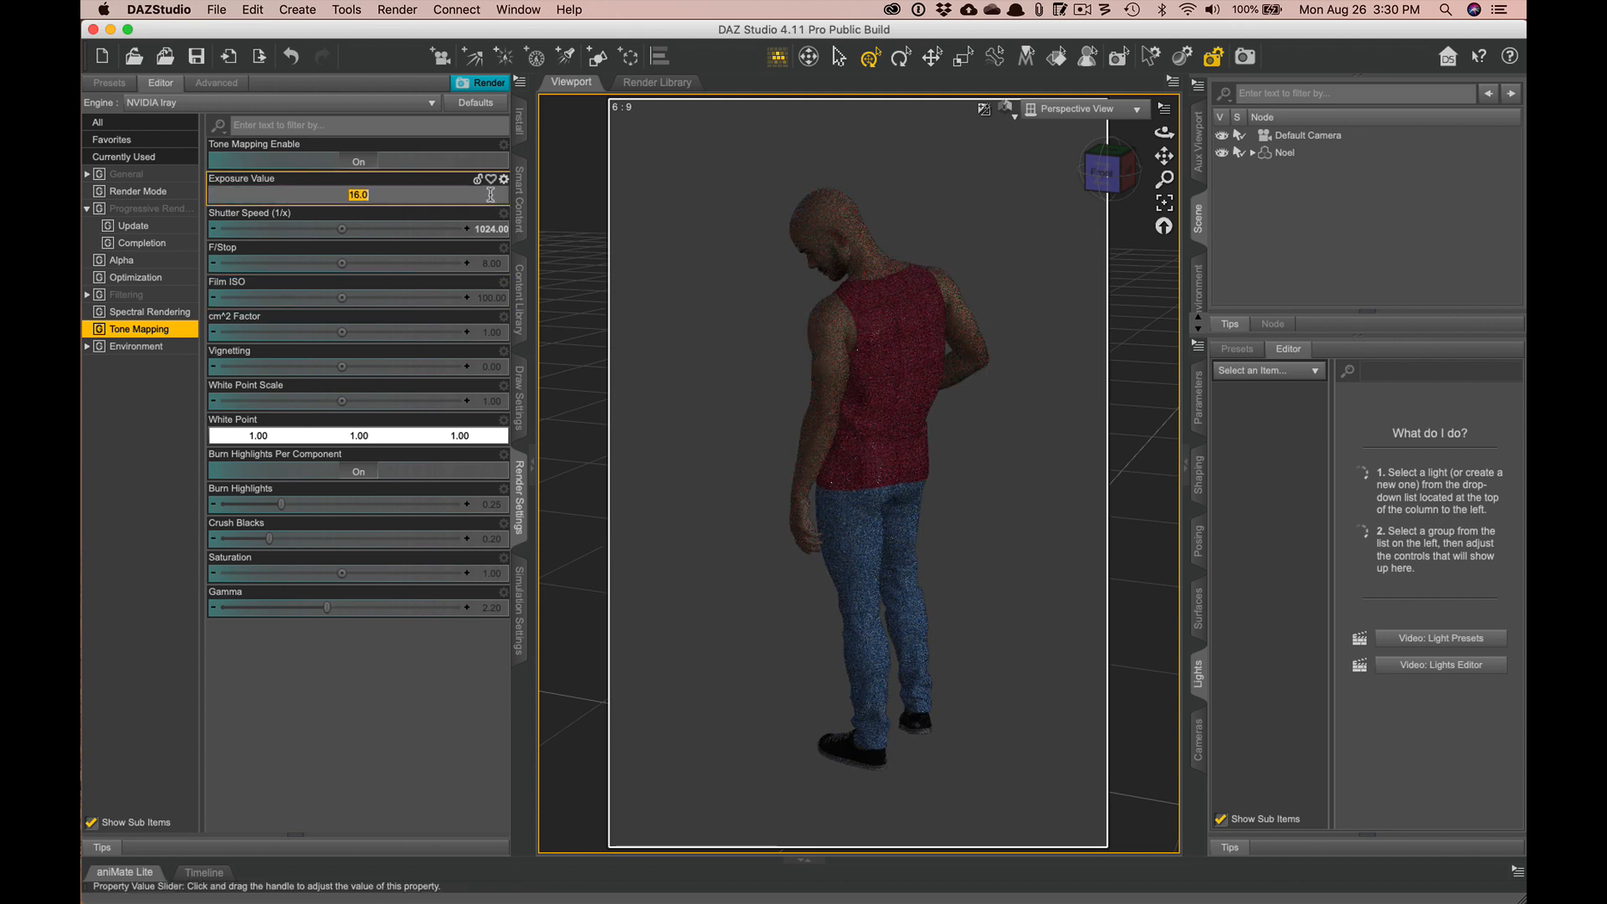
pyautogui.write('8')
pyautogui.press('Return')
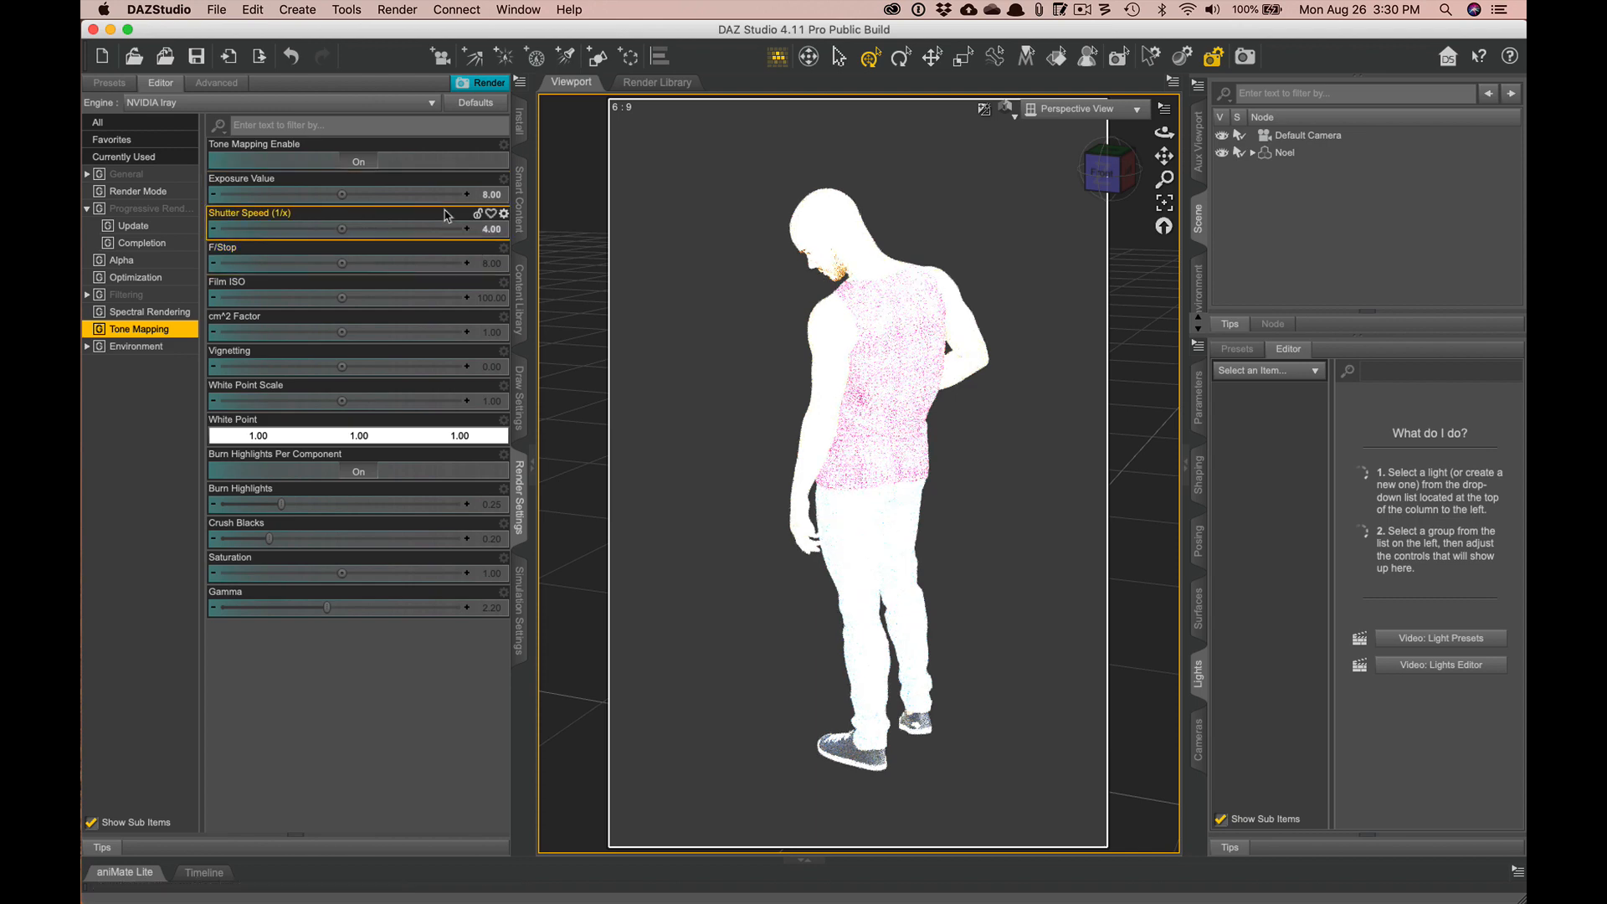
# - Reset the Exposure Value and the Film ISO to their defaults
pyautogui.click(503, 178)
pyautogui.click(526, 262)
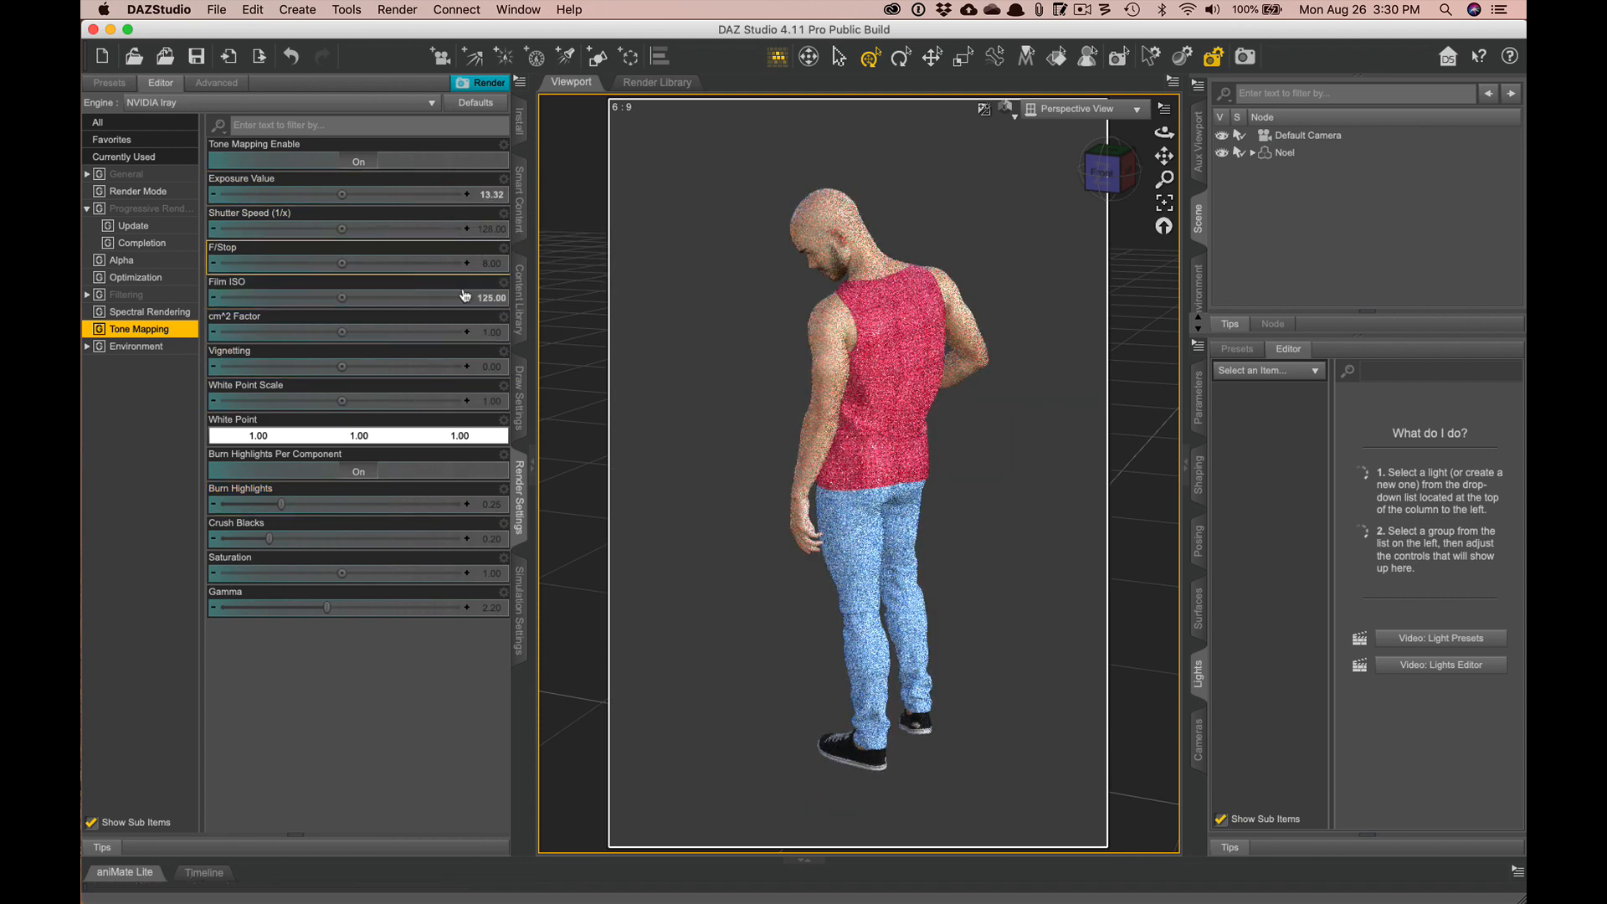
pyautogui.click(503, 282)
pyautogui.click(523, 364)
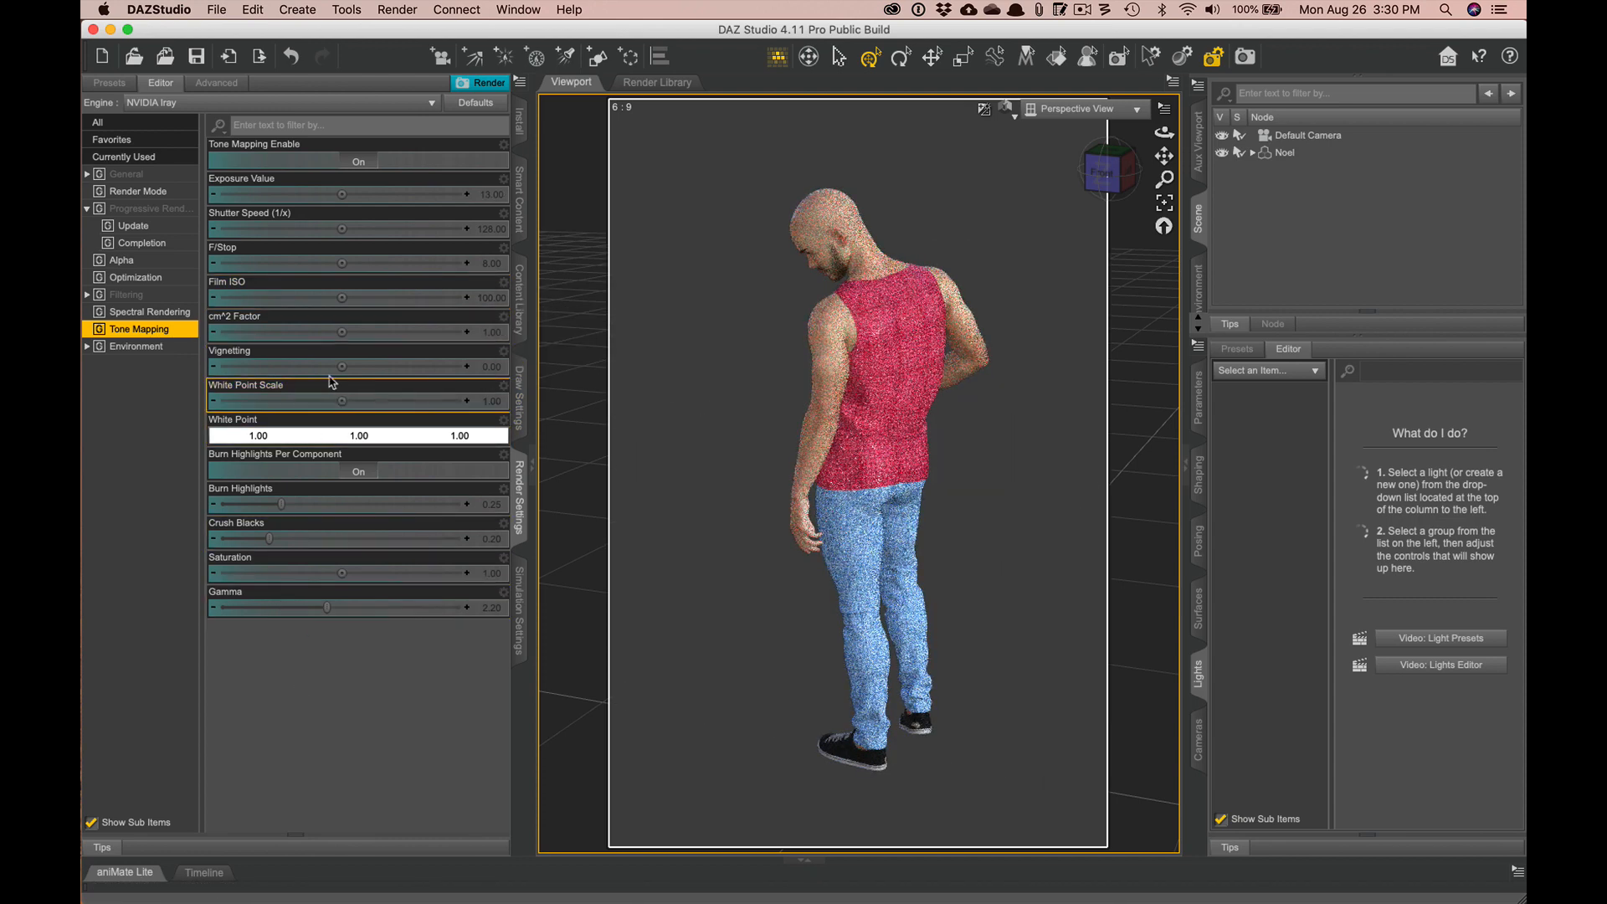
# - Try a Vignetting value of about -33.59 and reset Vignetting to its default
pyautogui.click(259, 365)
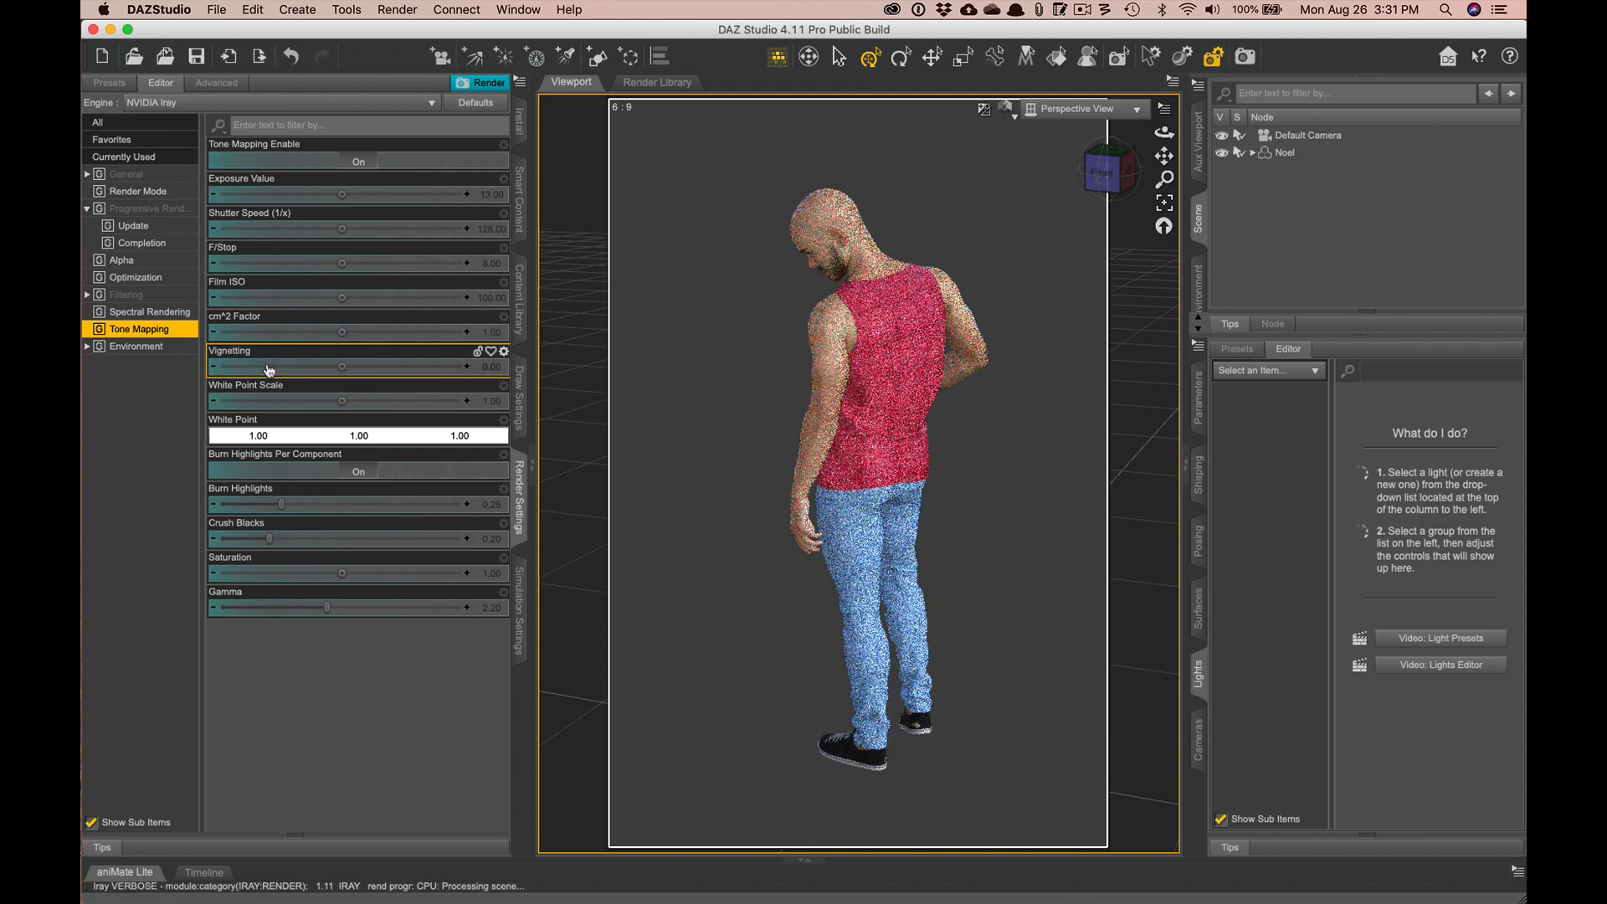
pyautogui.moveTo(341, 367); pyautogui.dragTo(269, 367)
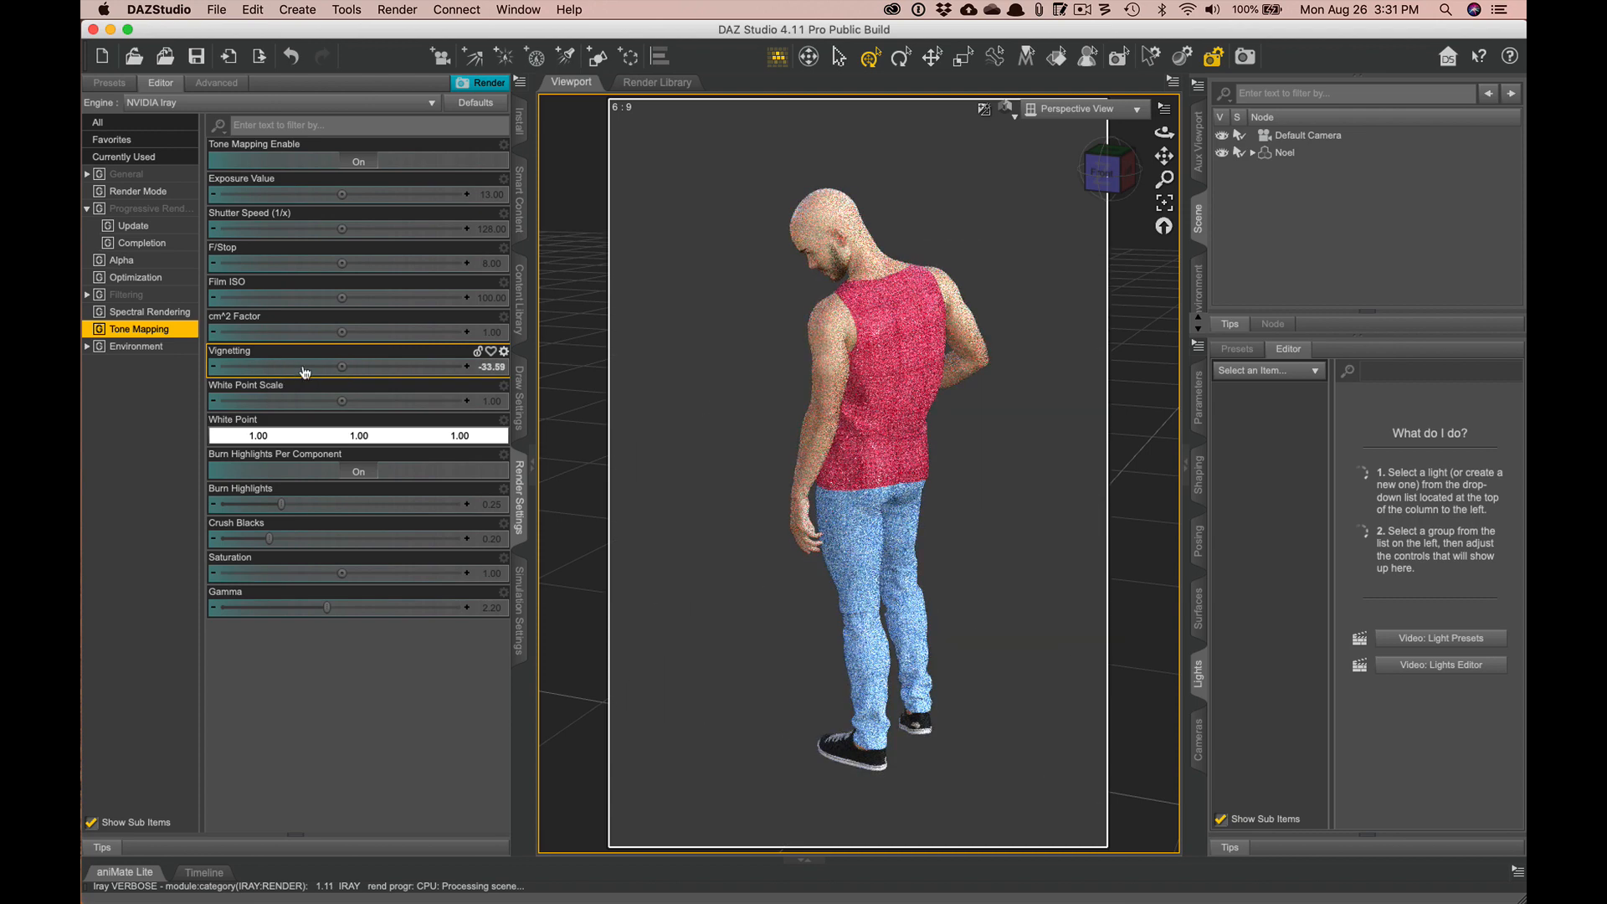
pyautogui.click(503, 353)
pyautogui.click(525, 435)
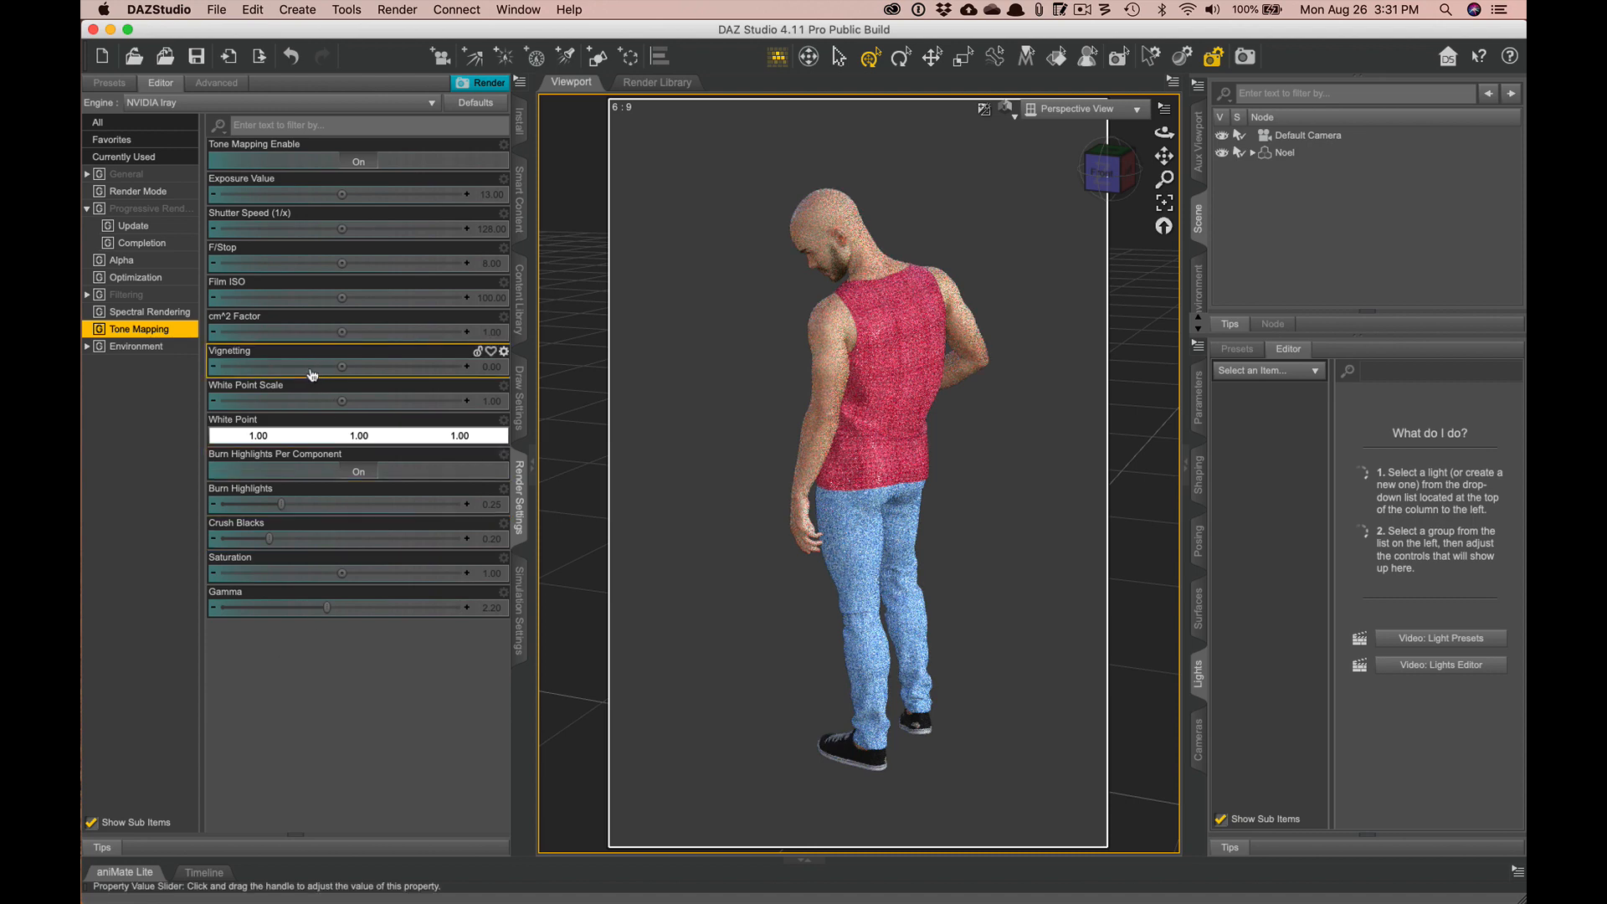
pyautogui.moveTo(338, 366); pyautogui.dragTo(338, 365)
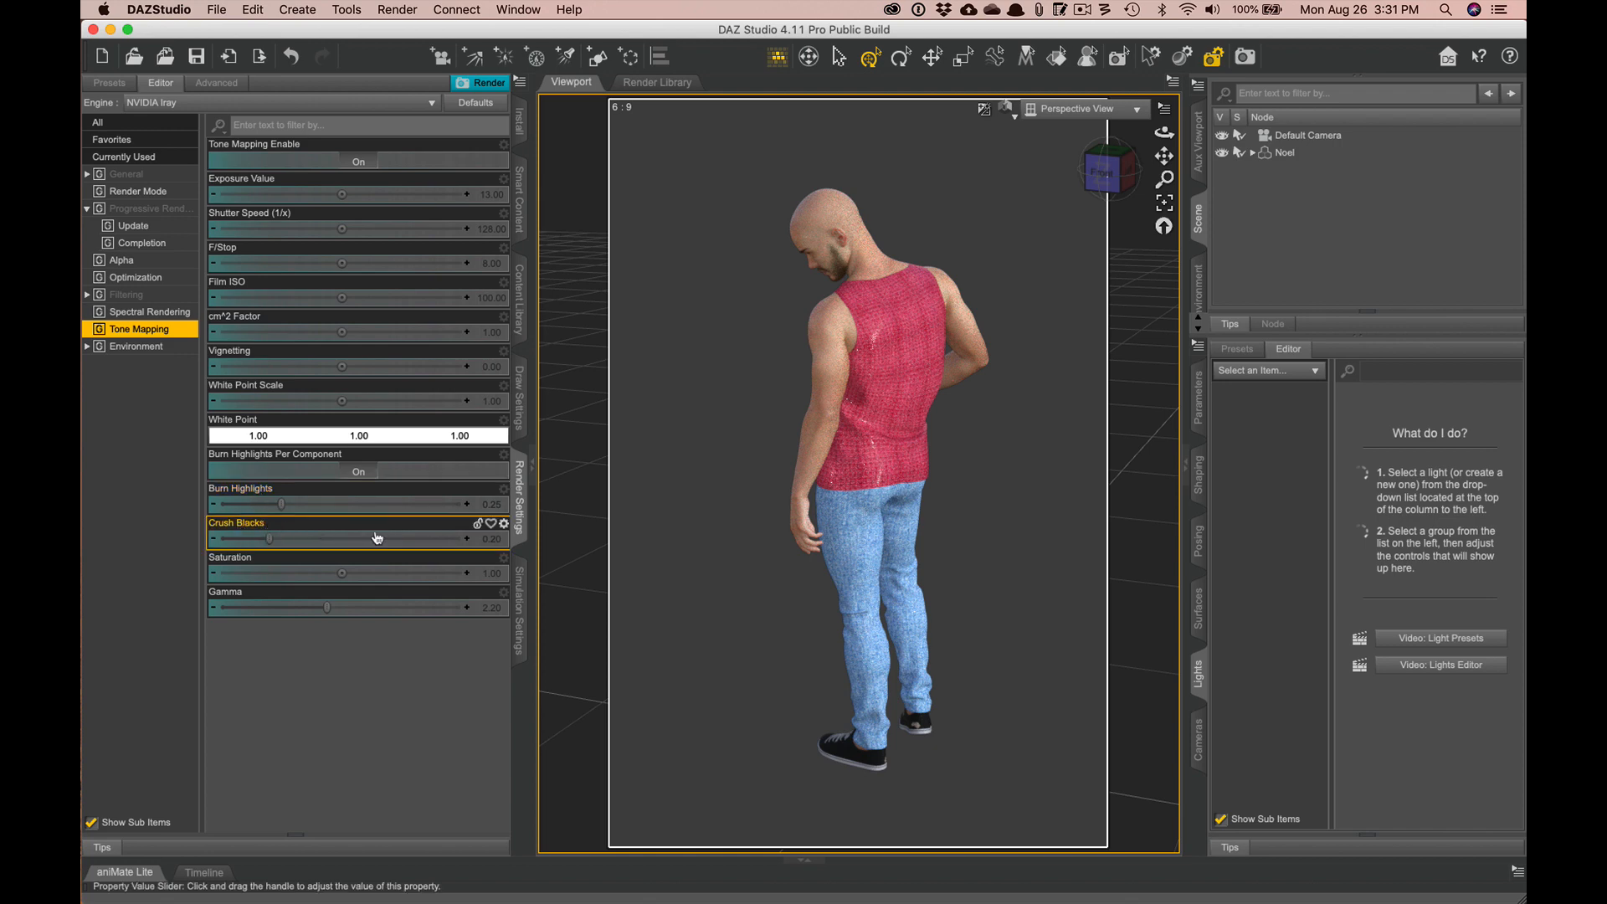
# - Reset Crush Blacks and Burn Highlights to their default values
pyautogui.moveTo(499, 543)
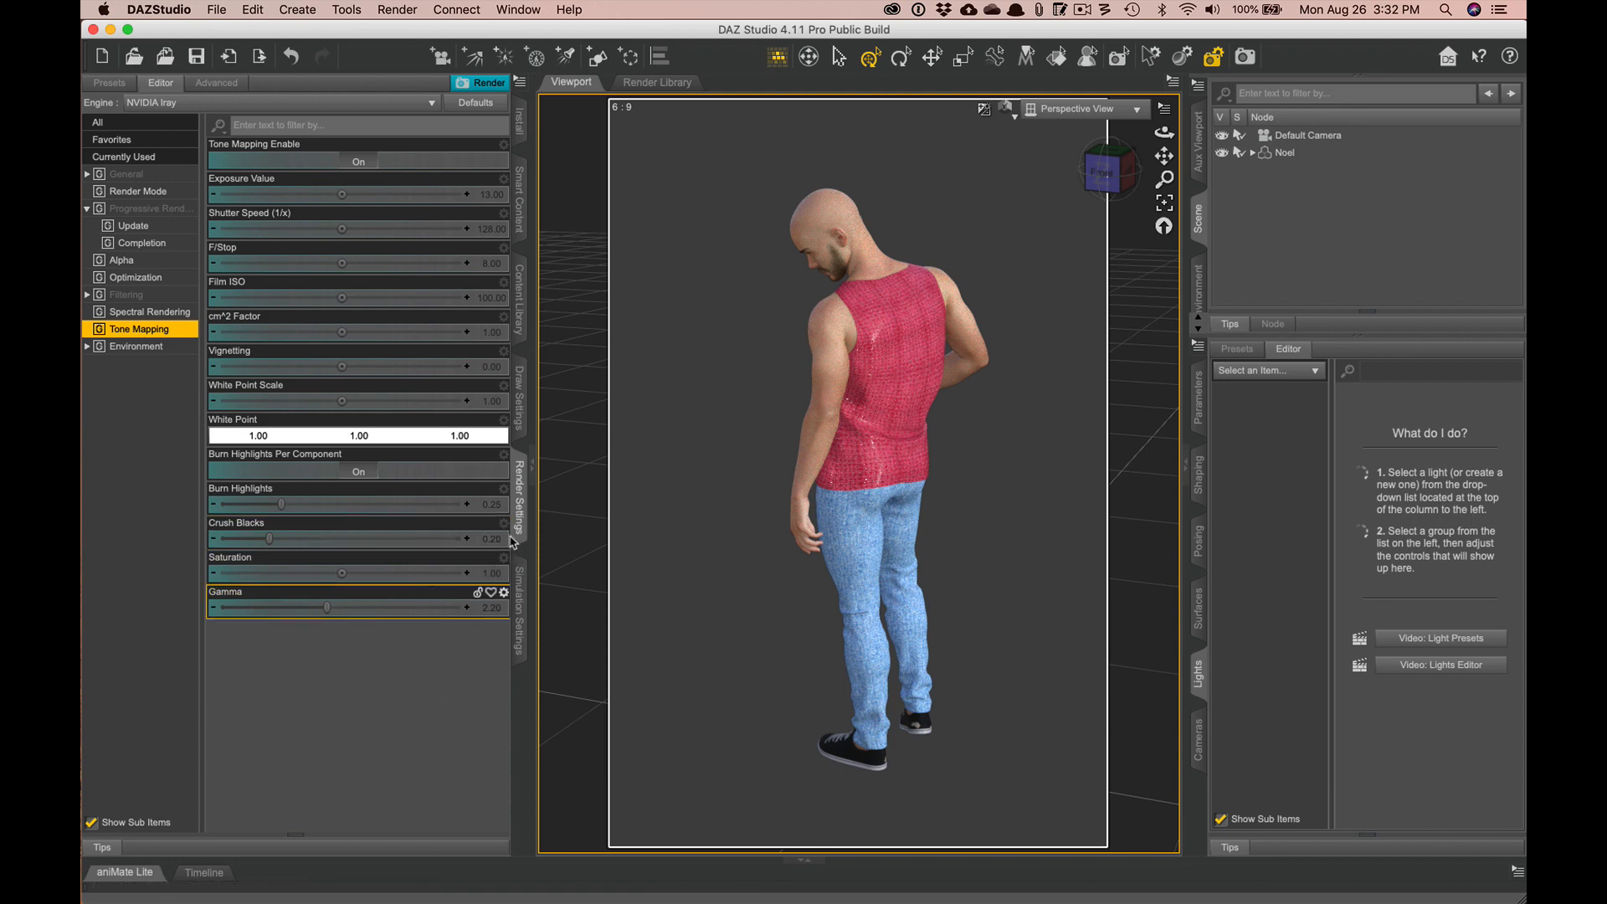
pyautogui.click(504, 525)
pyautogui.click(516, 607)
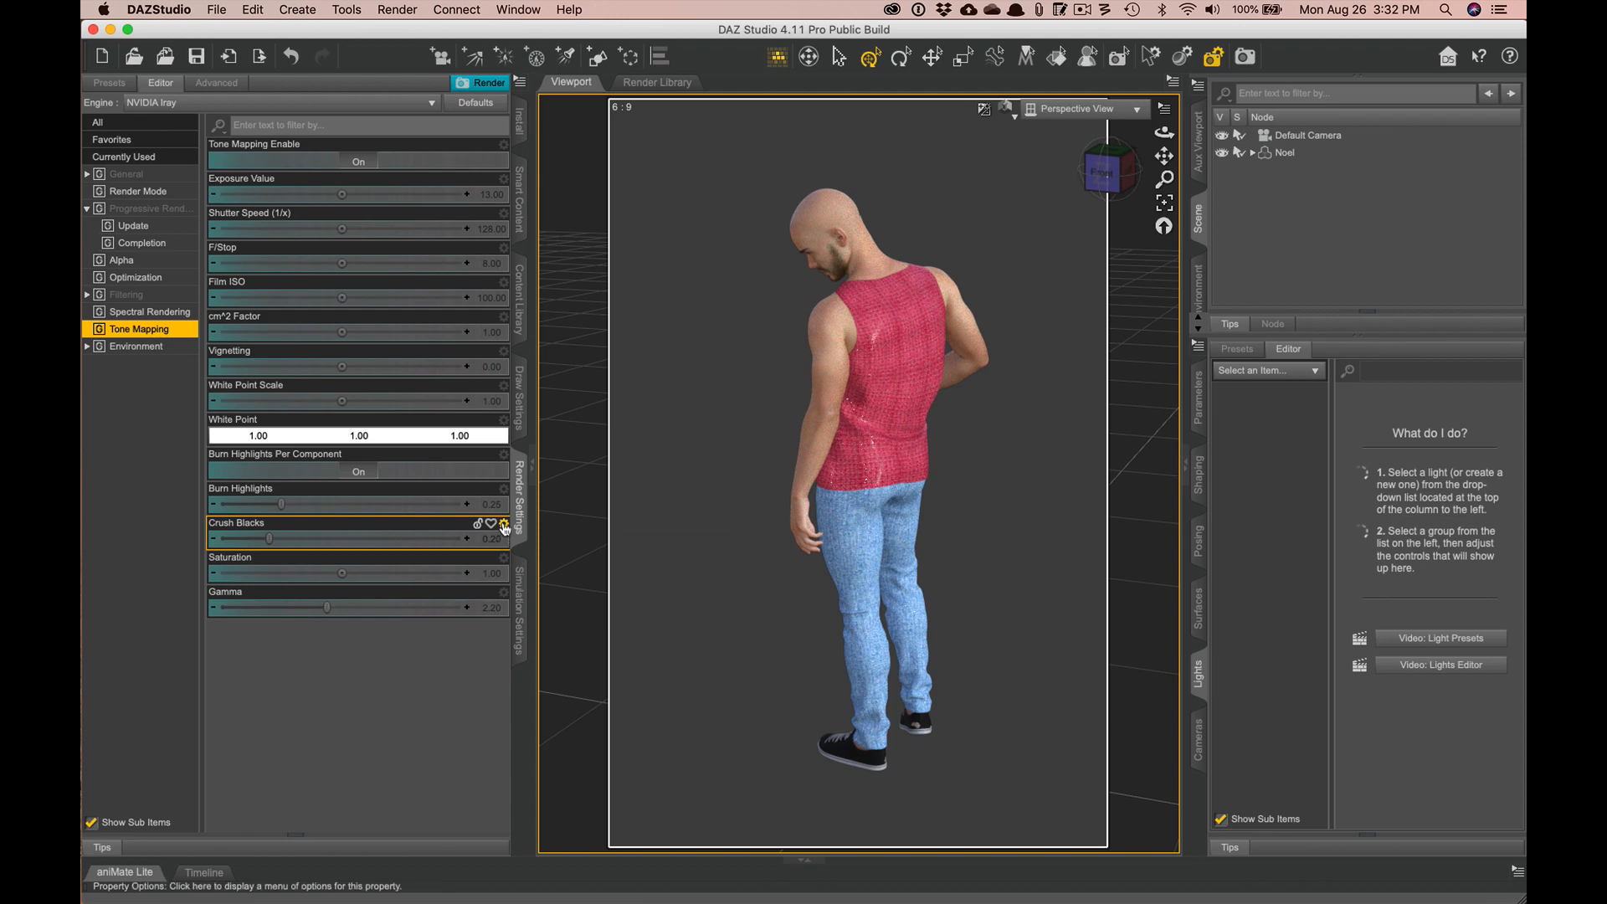
pyautogui.click(504, 488)
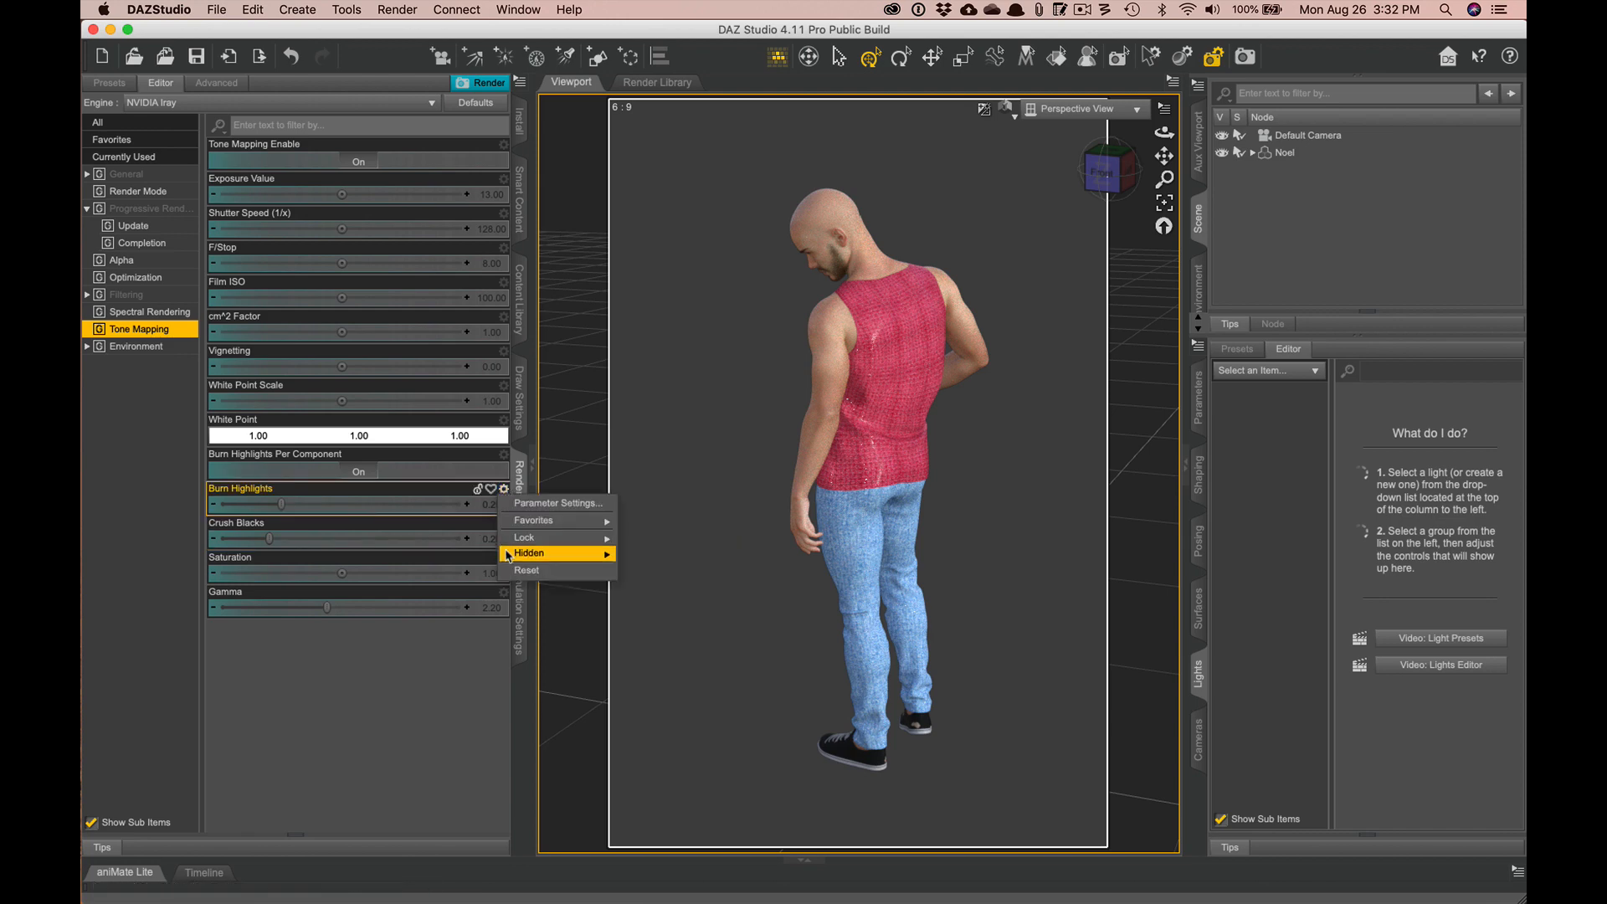
pyautogui.click(518, 573)
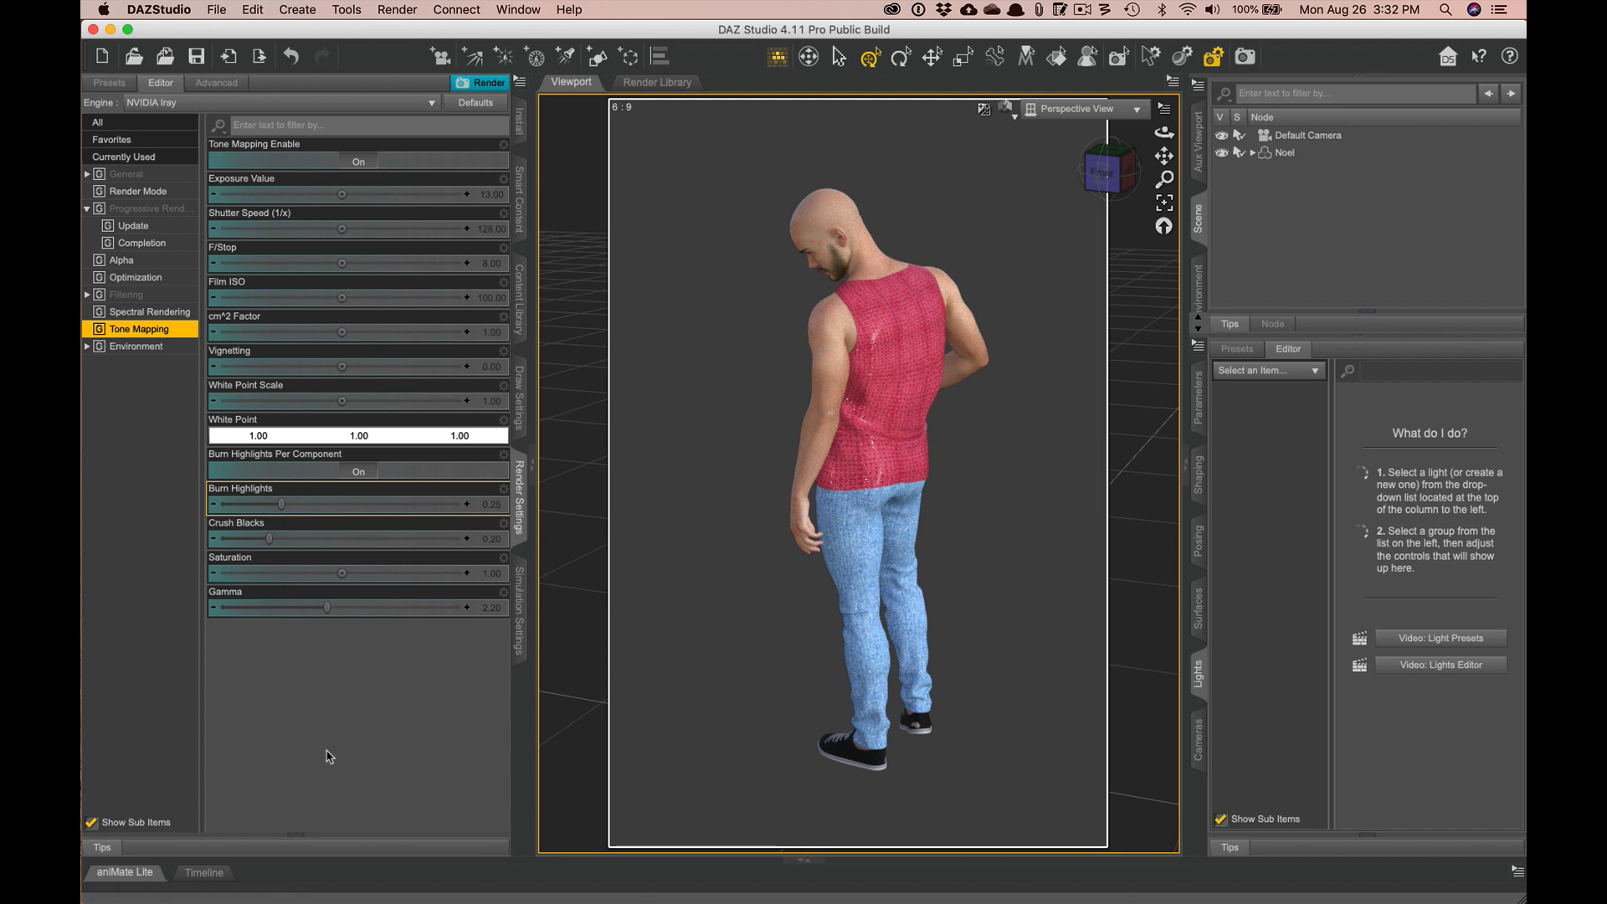
# - Set both Burn Highlights and Crush Blacks to 0.44 in the Tone Mapping settings
pyautogui.click(491, 505)
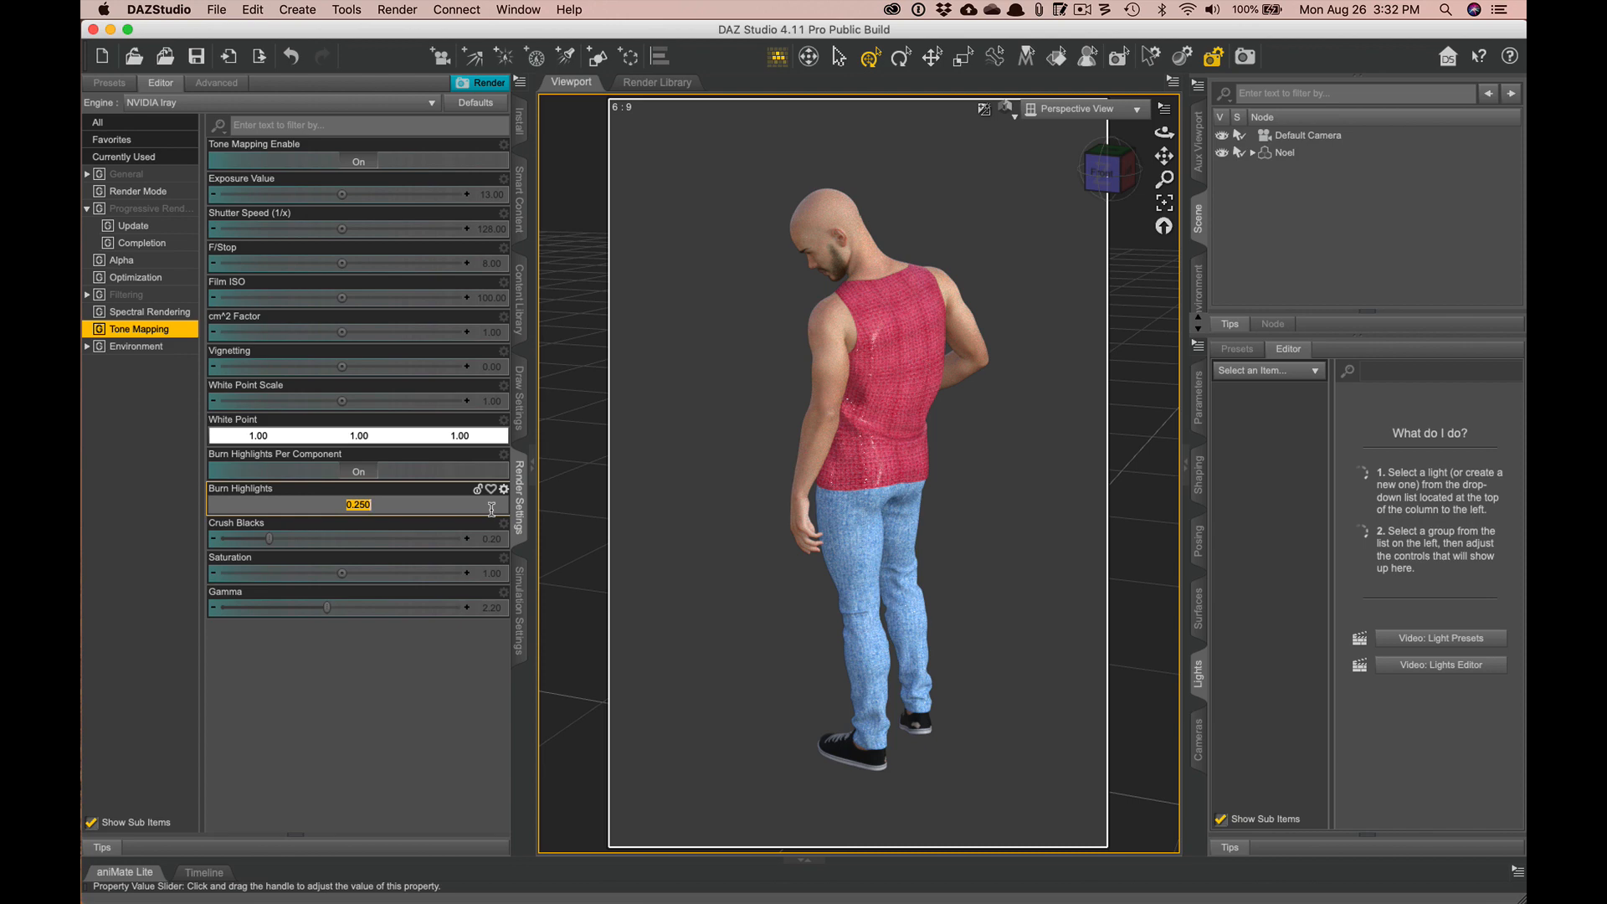
pyautogui.write('0.44')
pyautogui.press('Return')
pyautogui.click(494, 540)
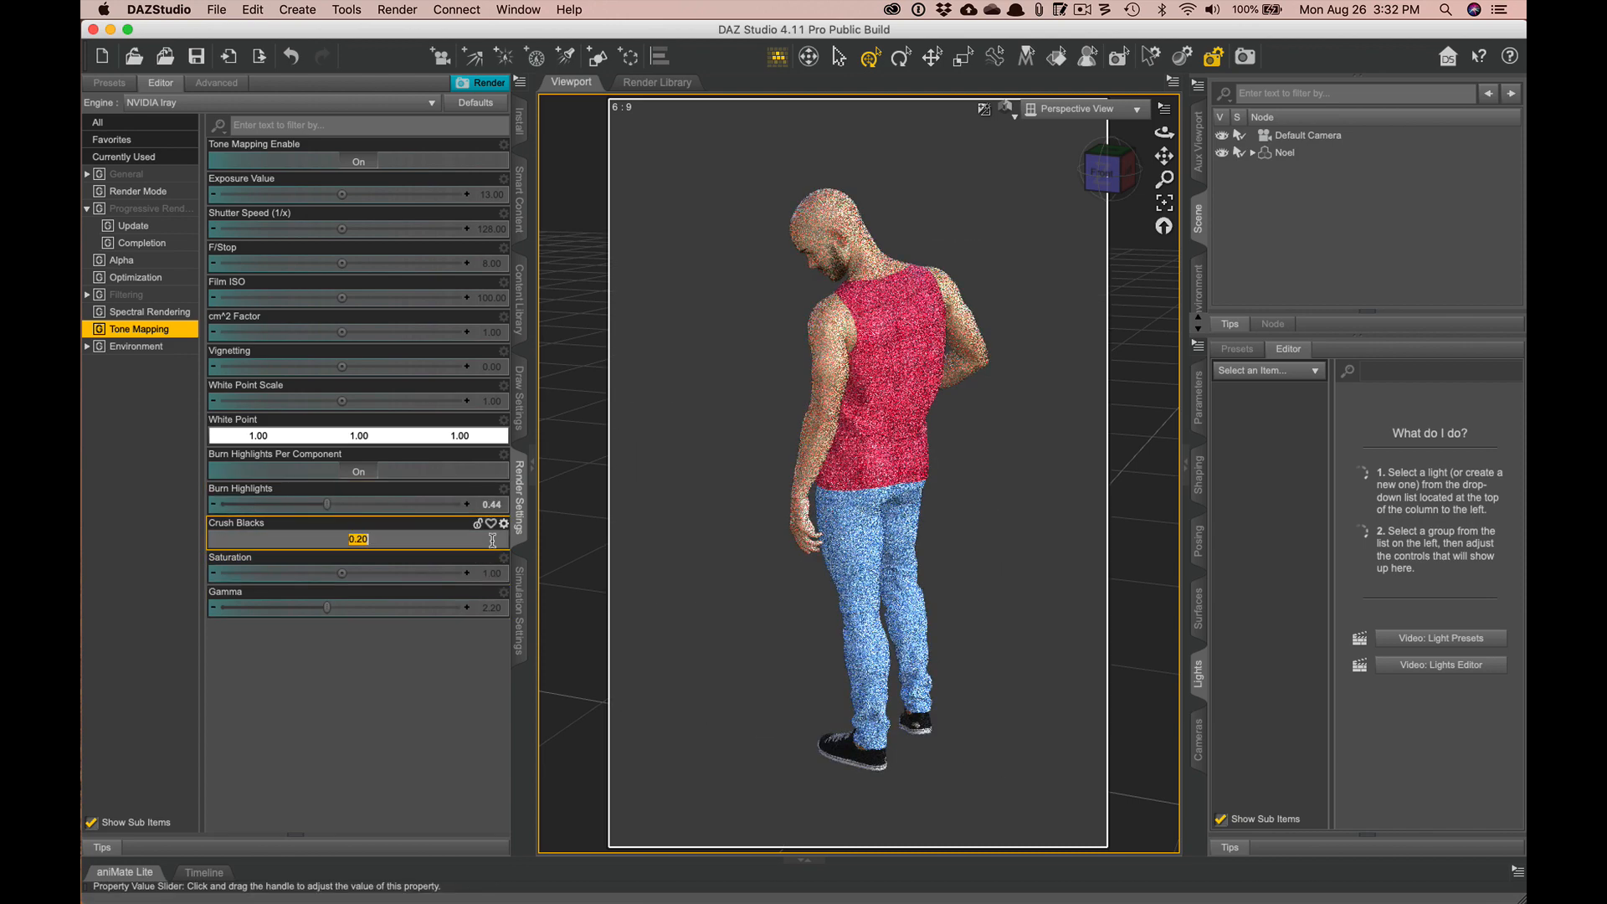
pyautogui.write('0.44')
pyautogui.press('Return')
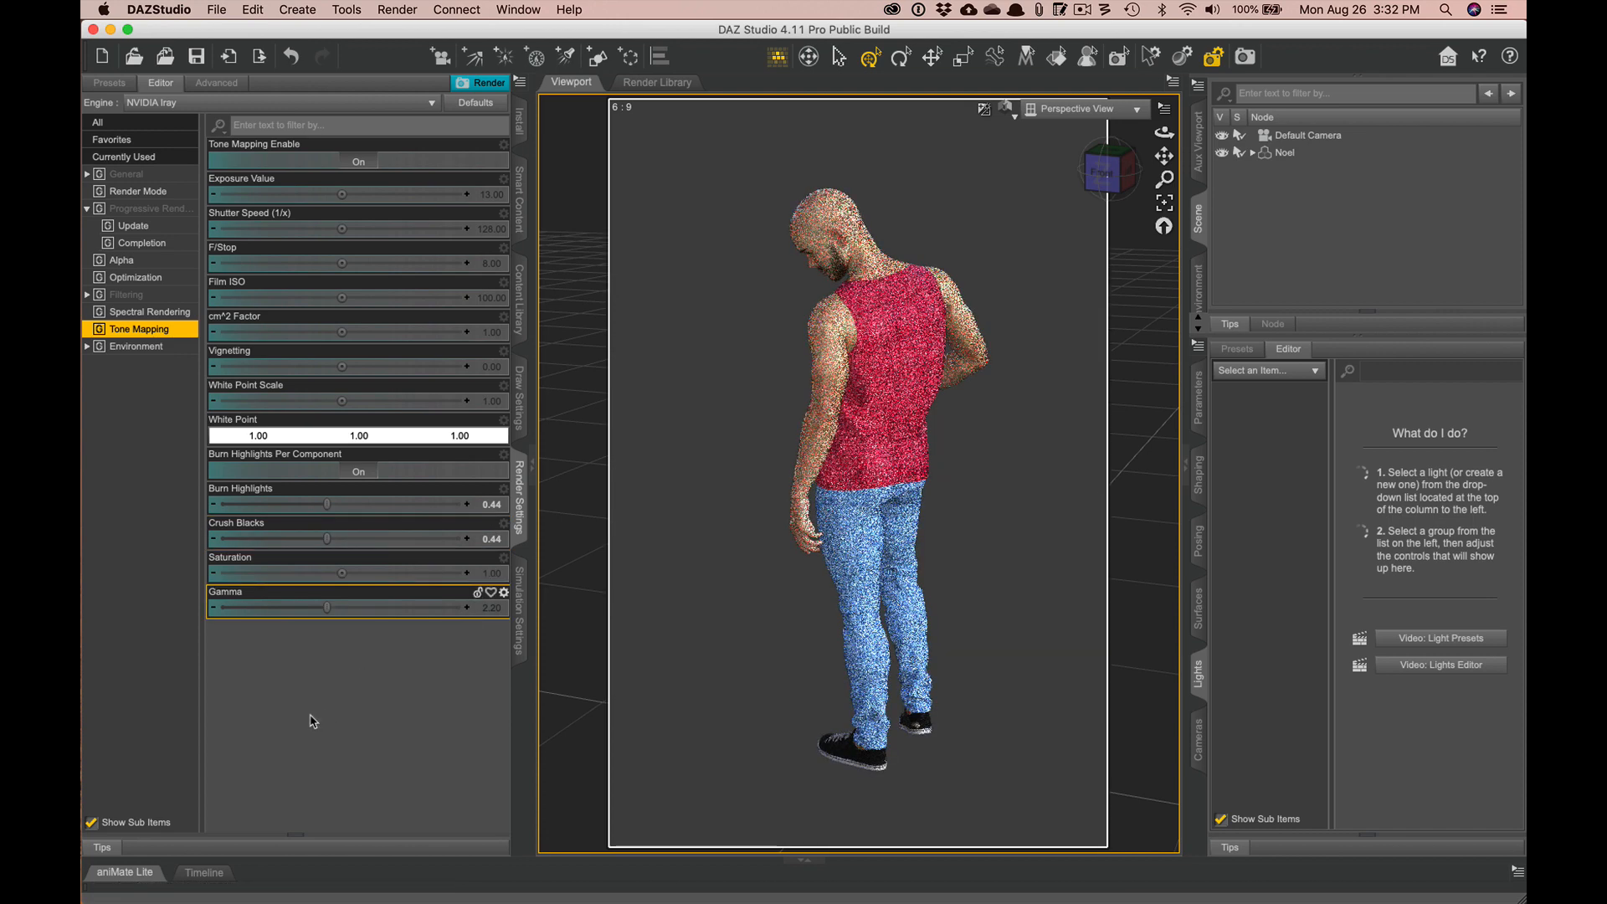
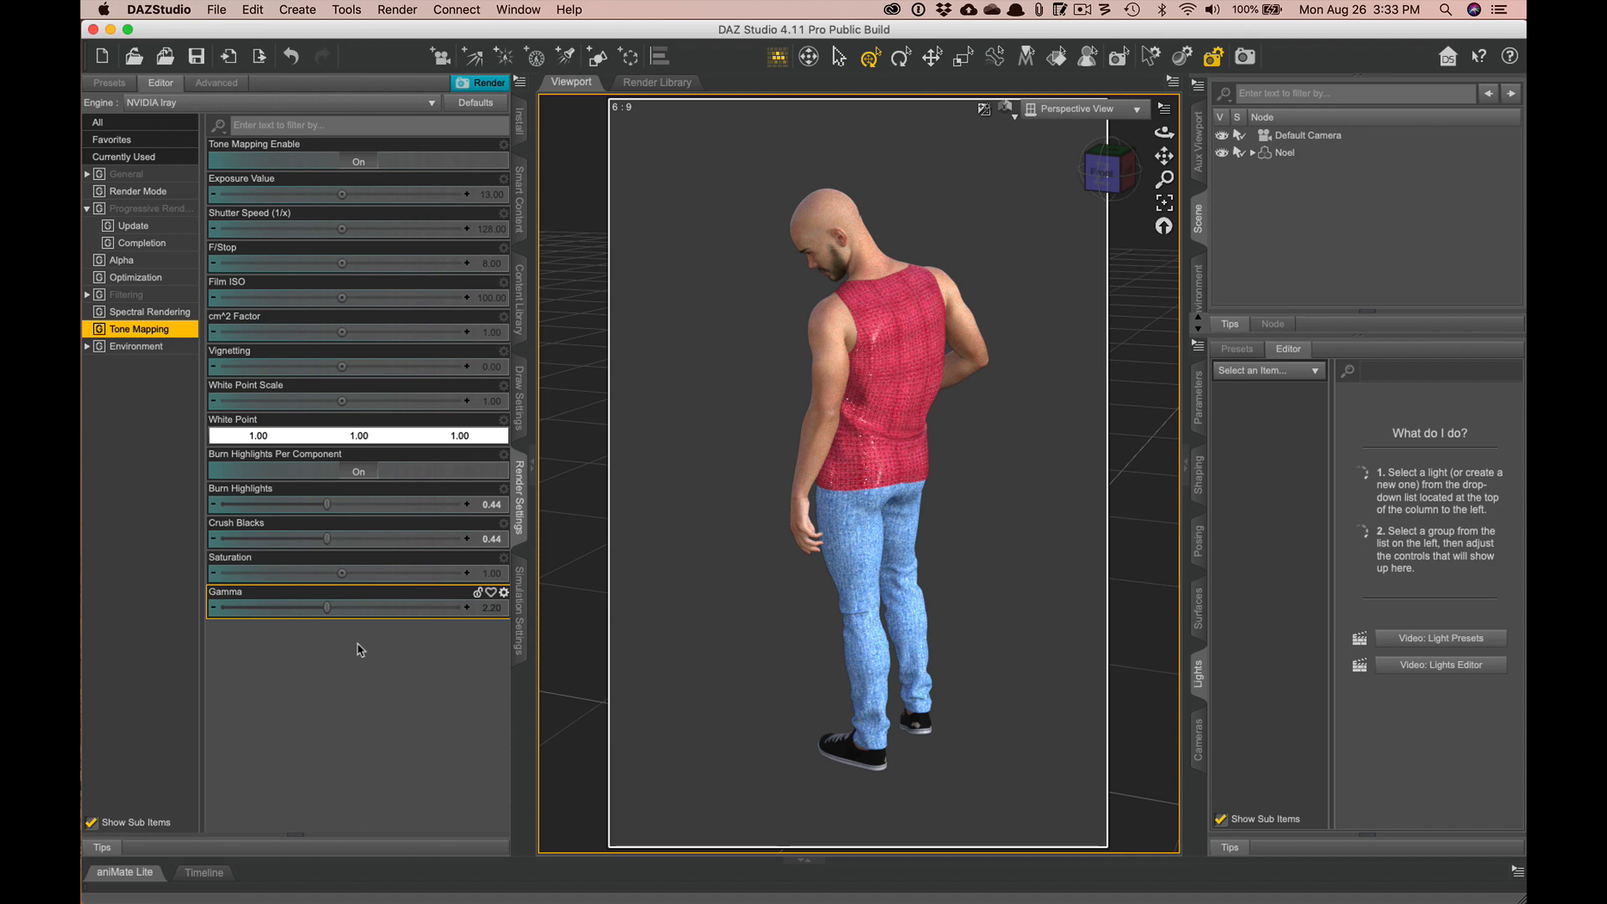
# - Open and expand the Environment render settings and set the Environment Mode to Scene Only
pyautogui.click(142, 349)
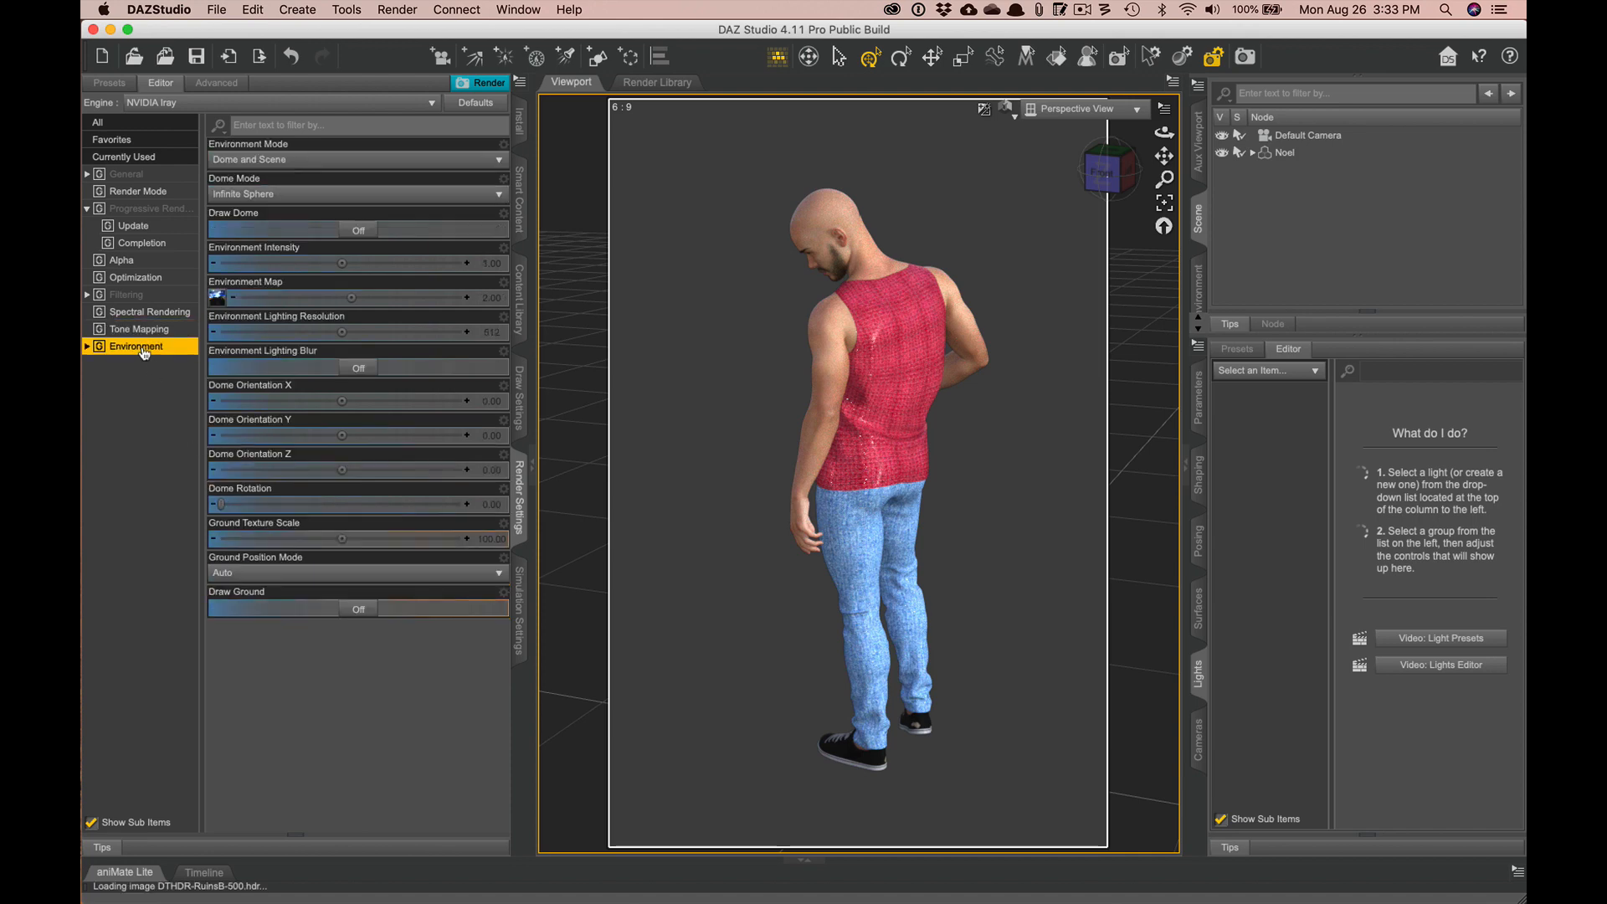
pyautogui.click(88, 348)
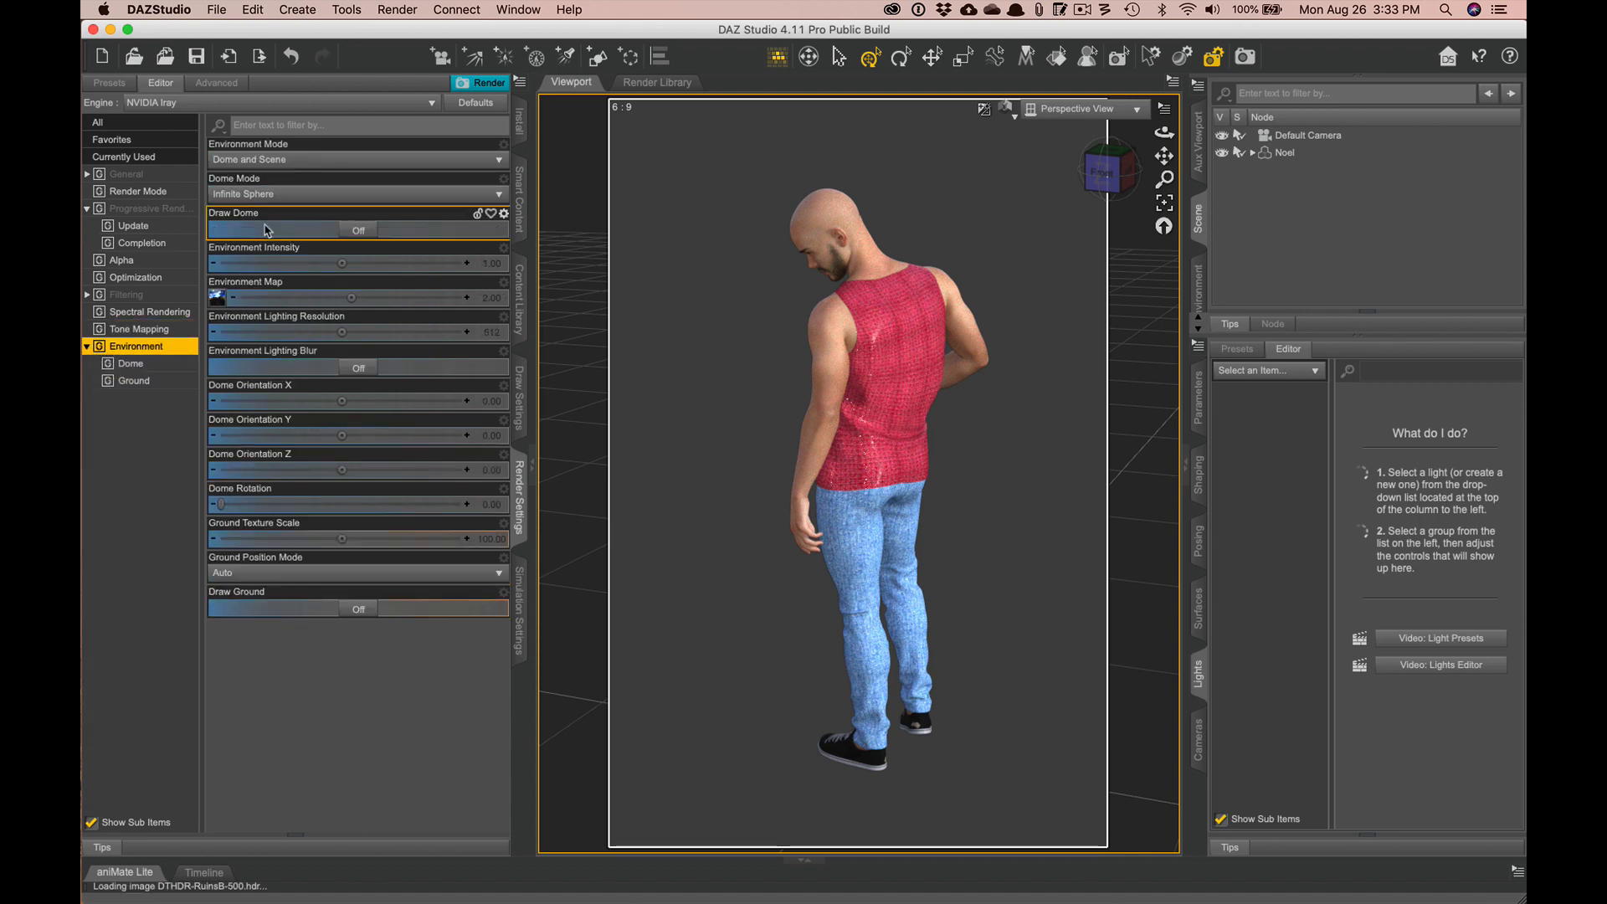
pyautogui.click(262, 161)
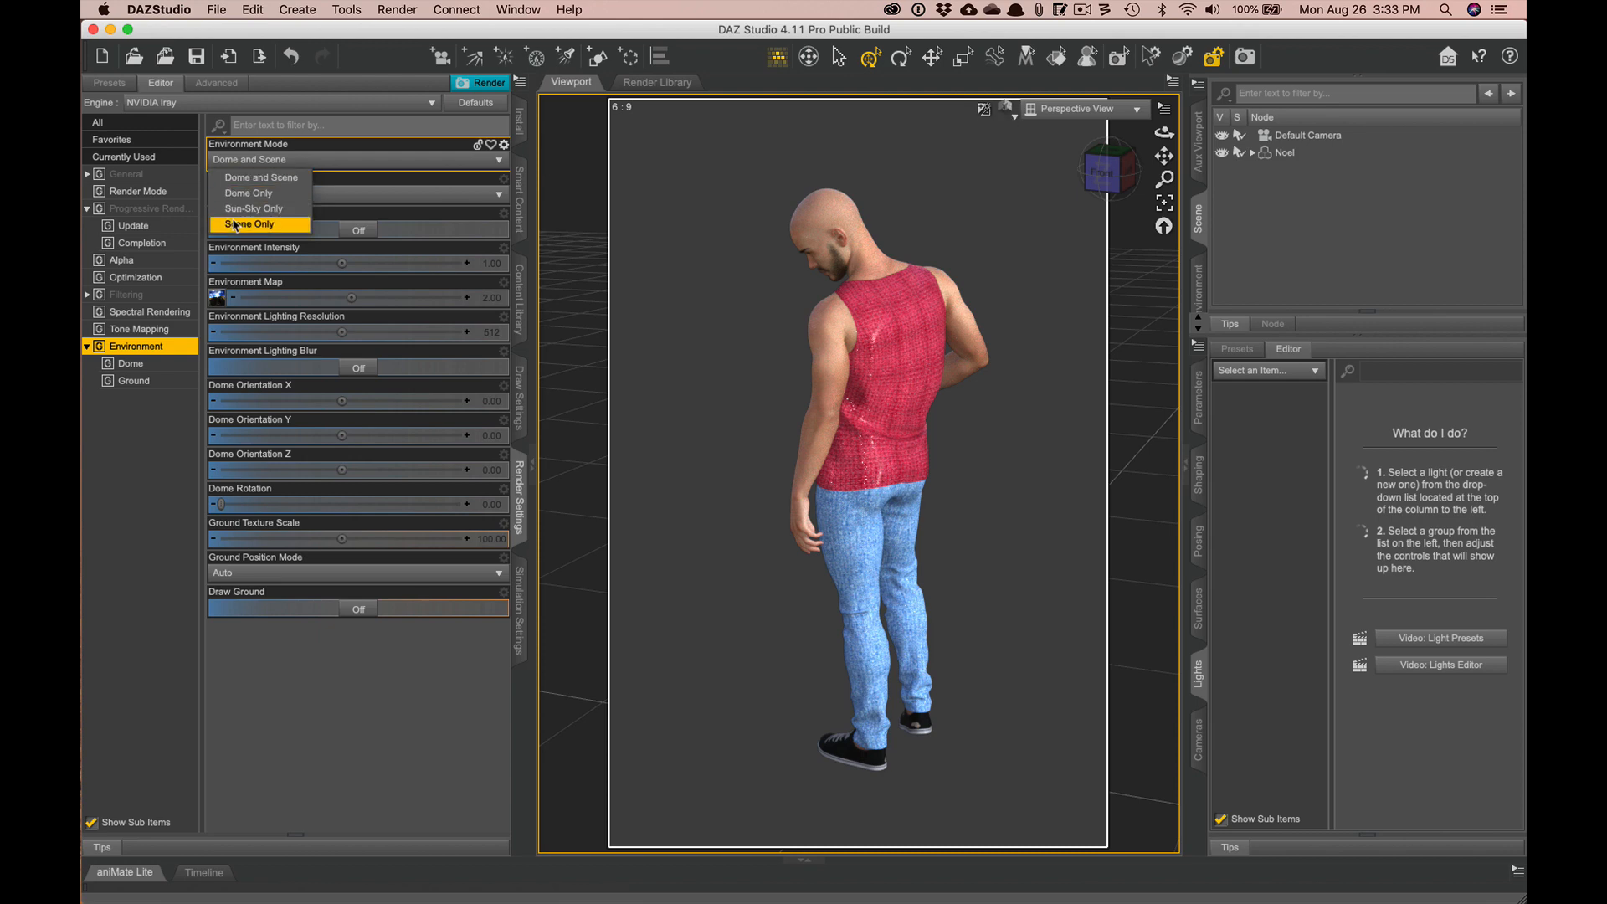
pyautogui.click(273, 224)
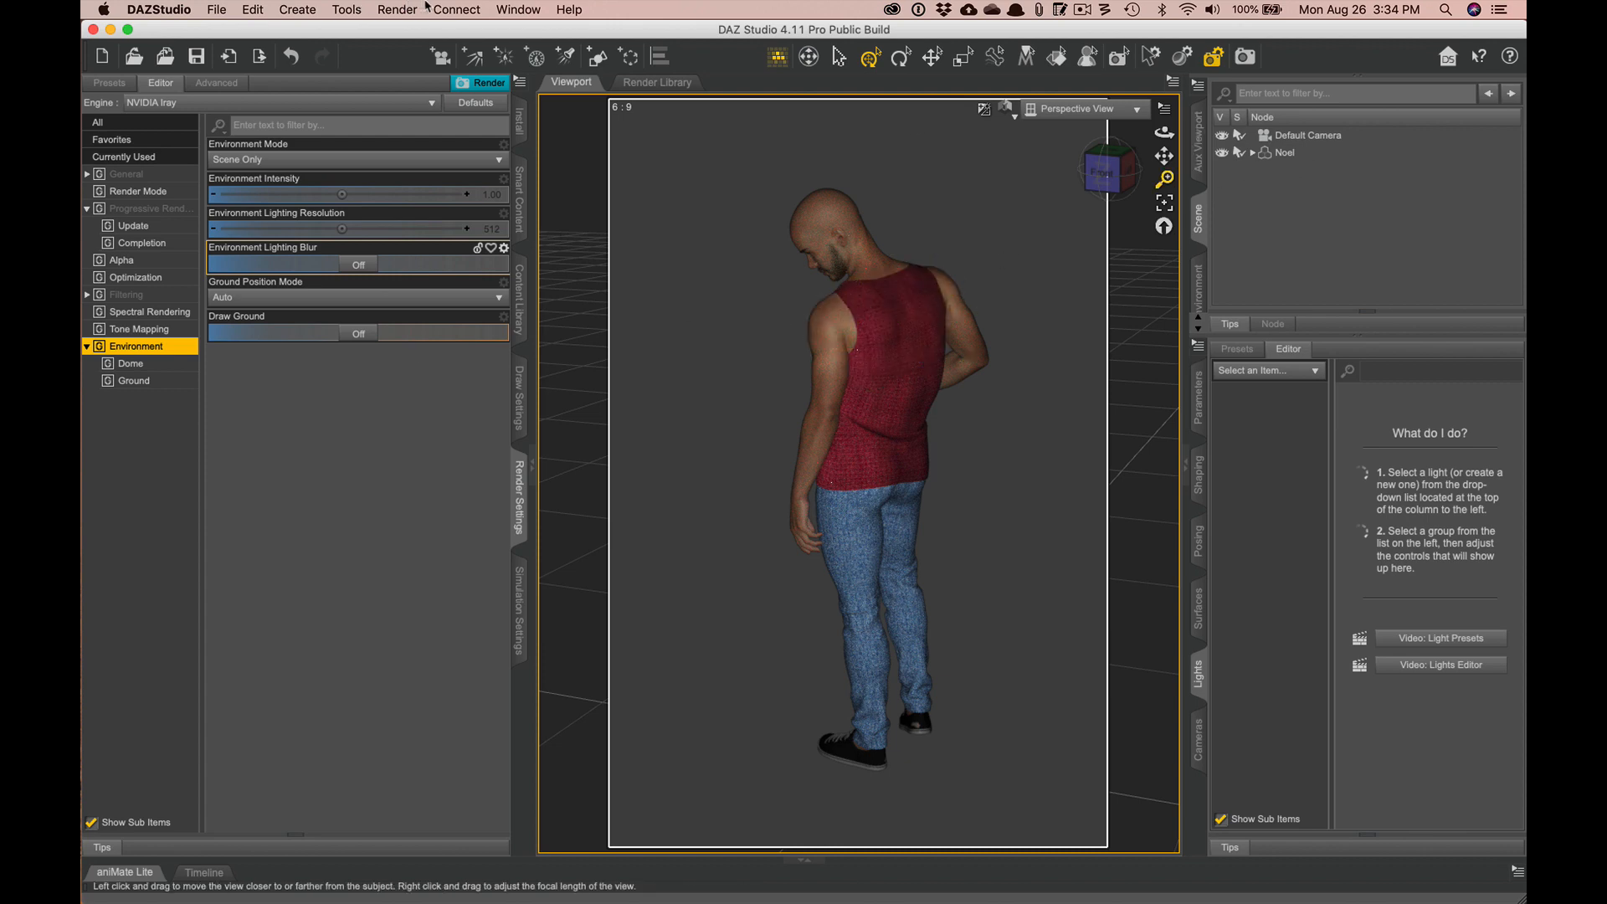
# - Create a spotlight named SpotLight 1 with default settings and move it away from the figure to a Z Translate of about 343.92
pyautogui.click(574, 65)
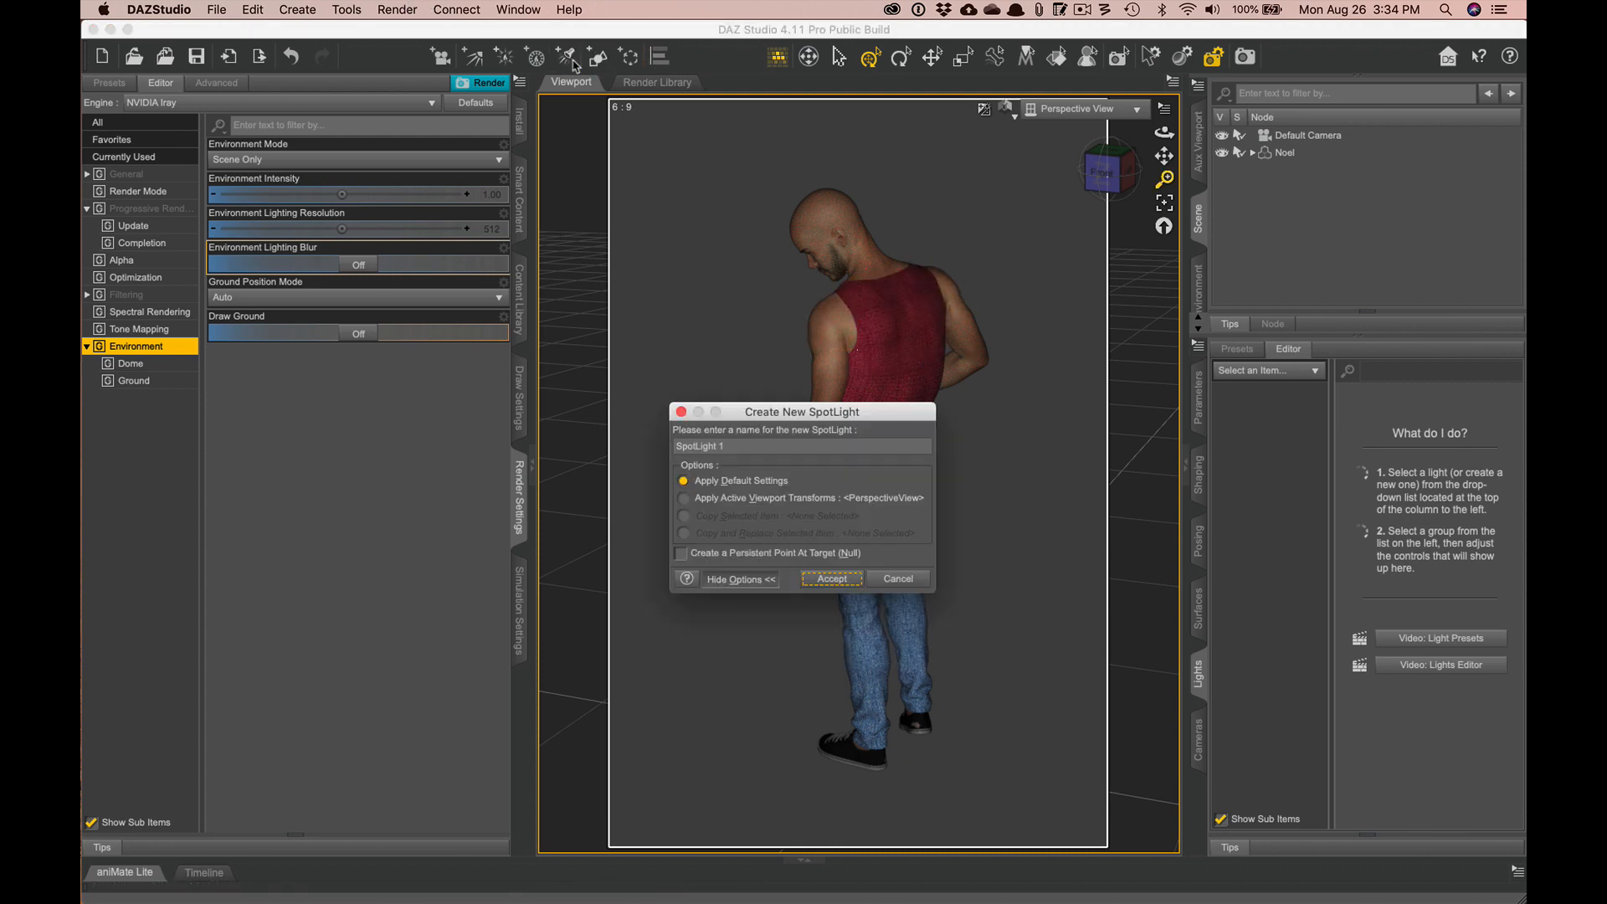
pyautogui.click(831, 578)
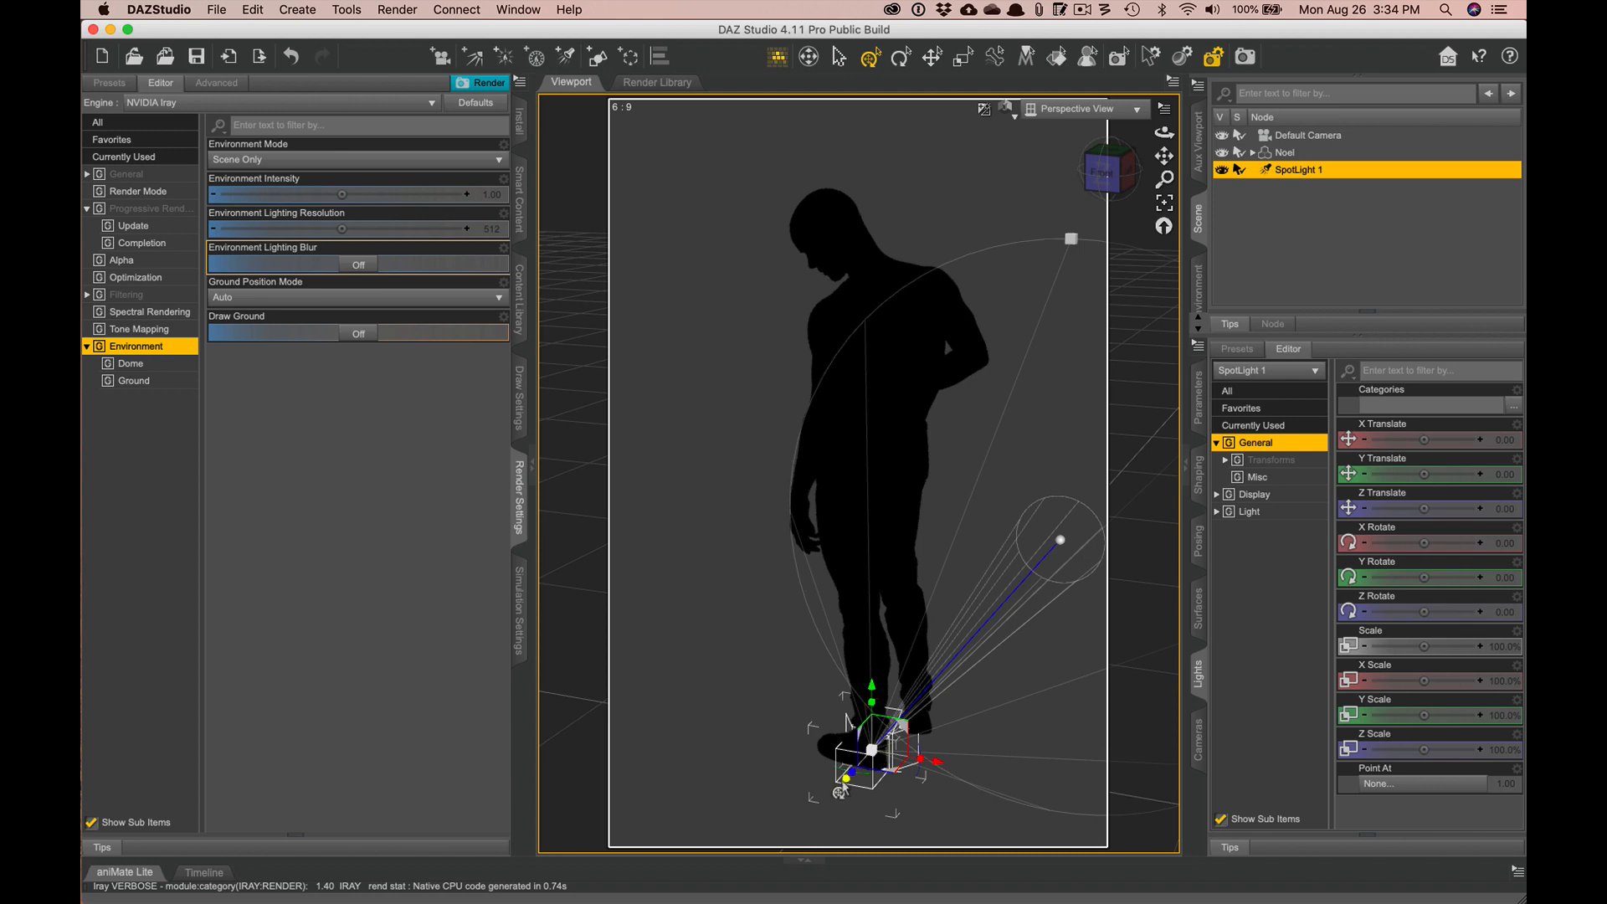
pyautogui.moveTo(839, 792); pyautogui.dragTo(602, 902)
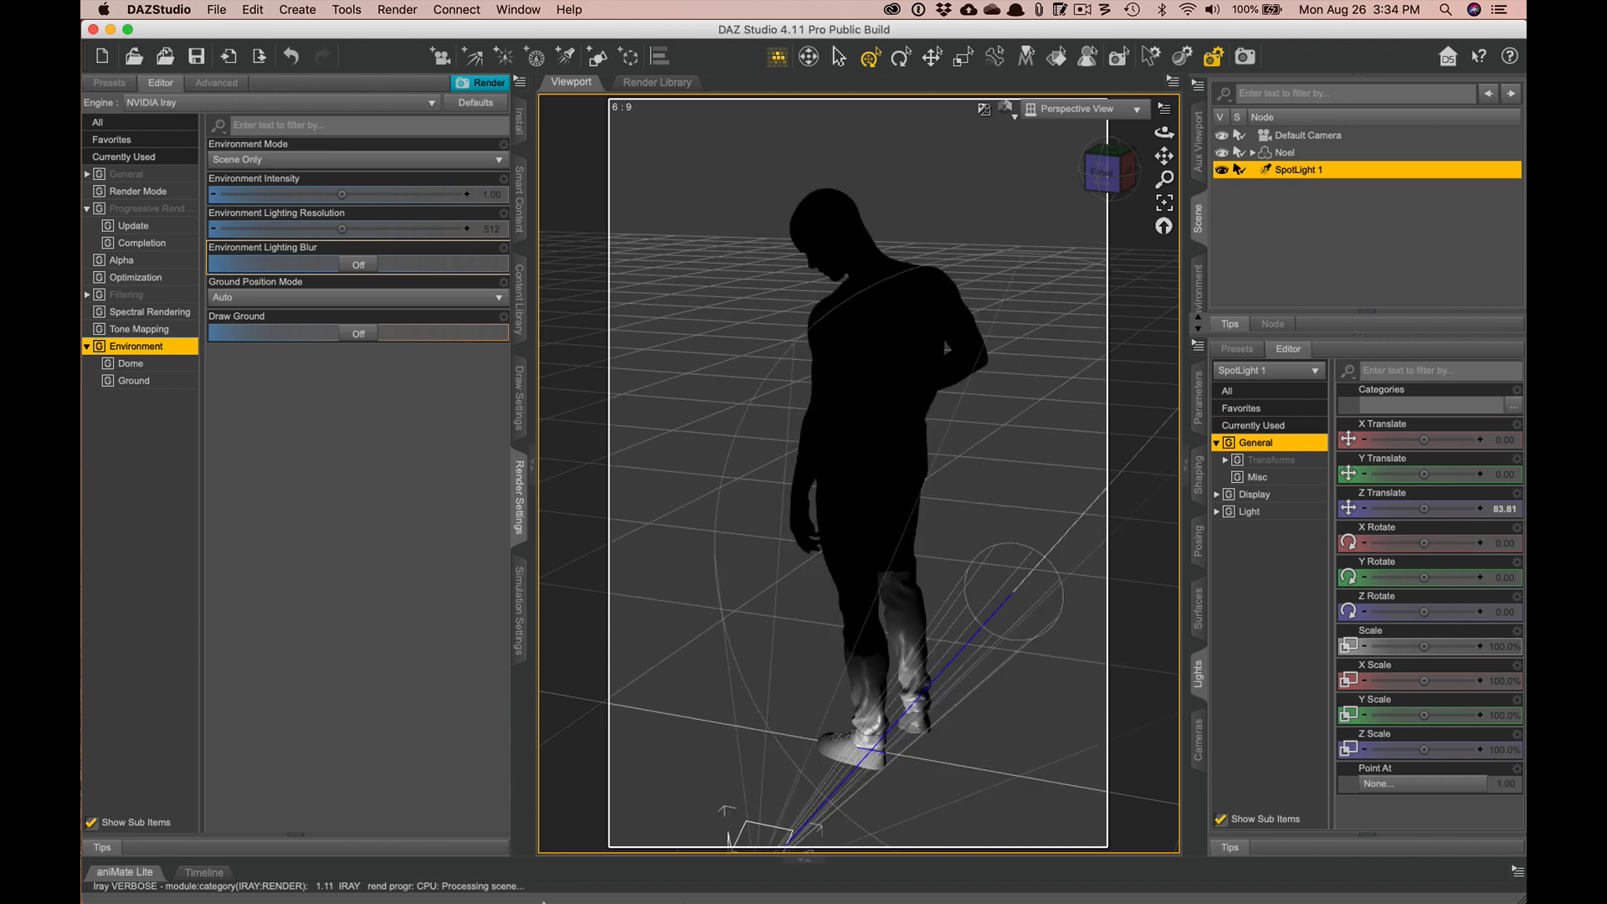
pyautogui.moveTo(337, 903); pyautogui.dragTo(369, 463)
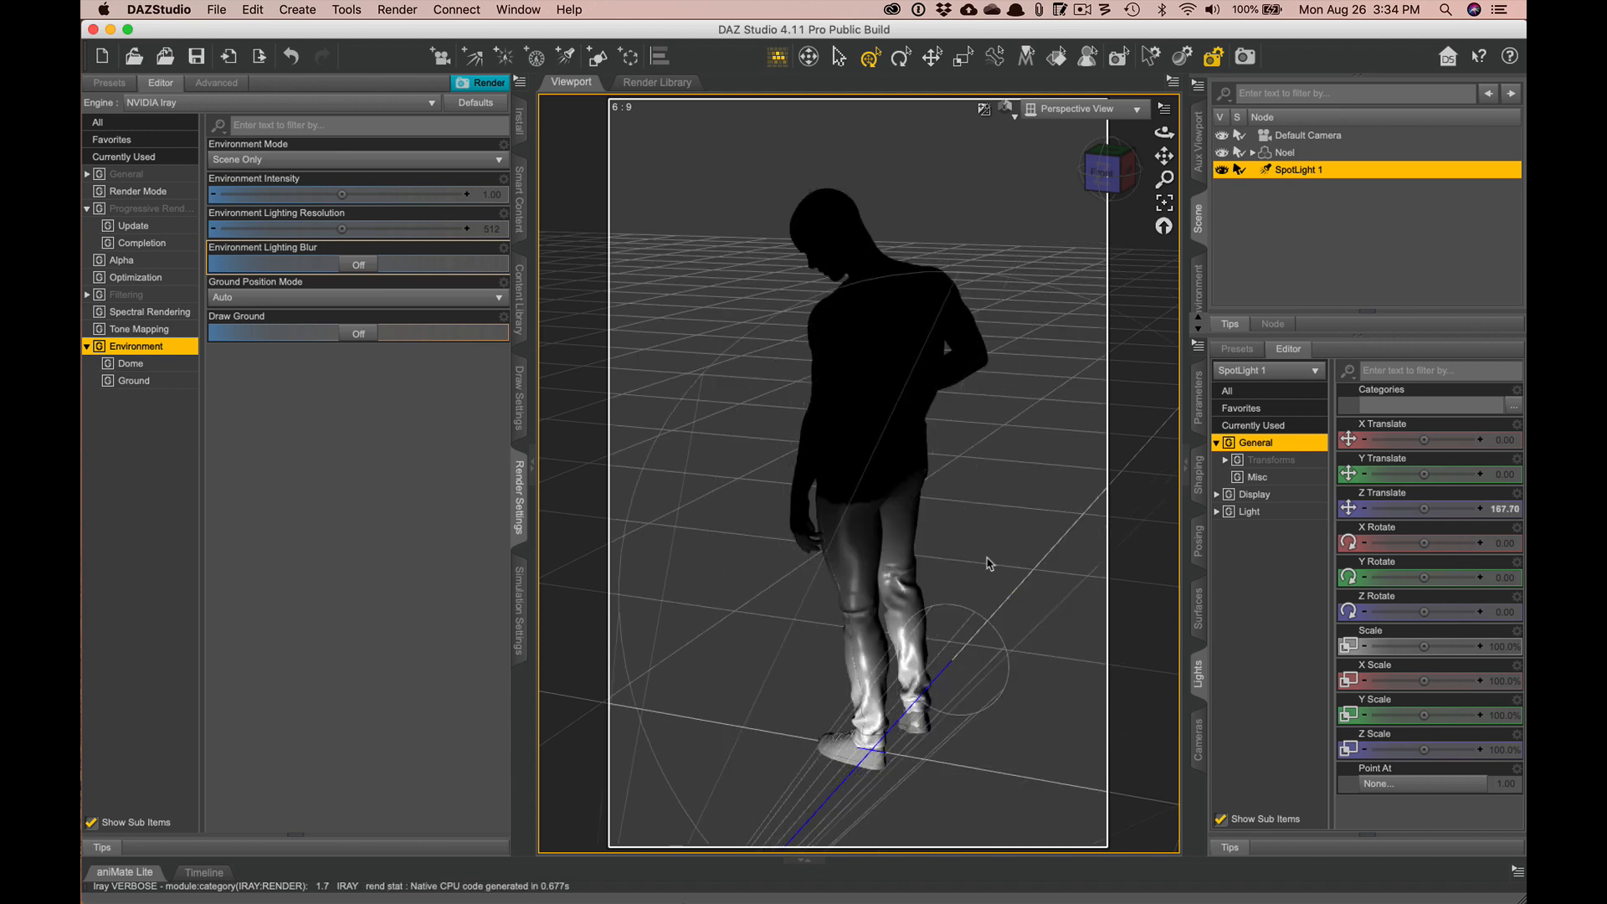
pyautogui.scroll(-10, 942, 468)
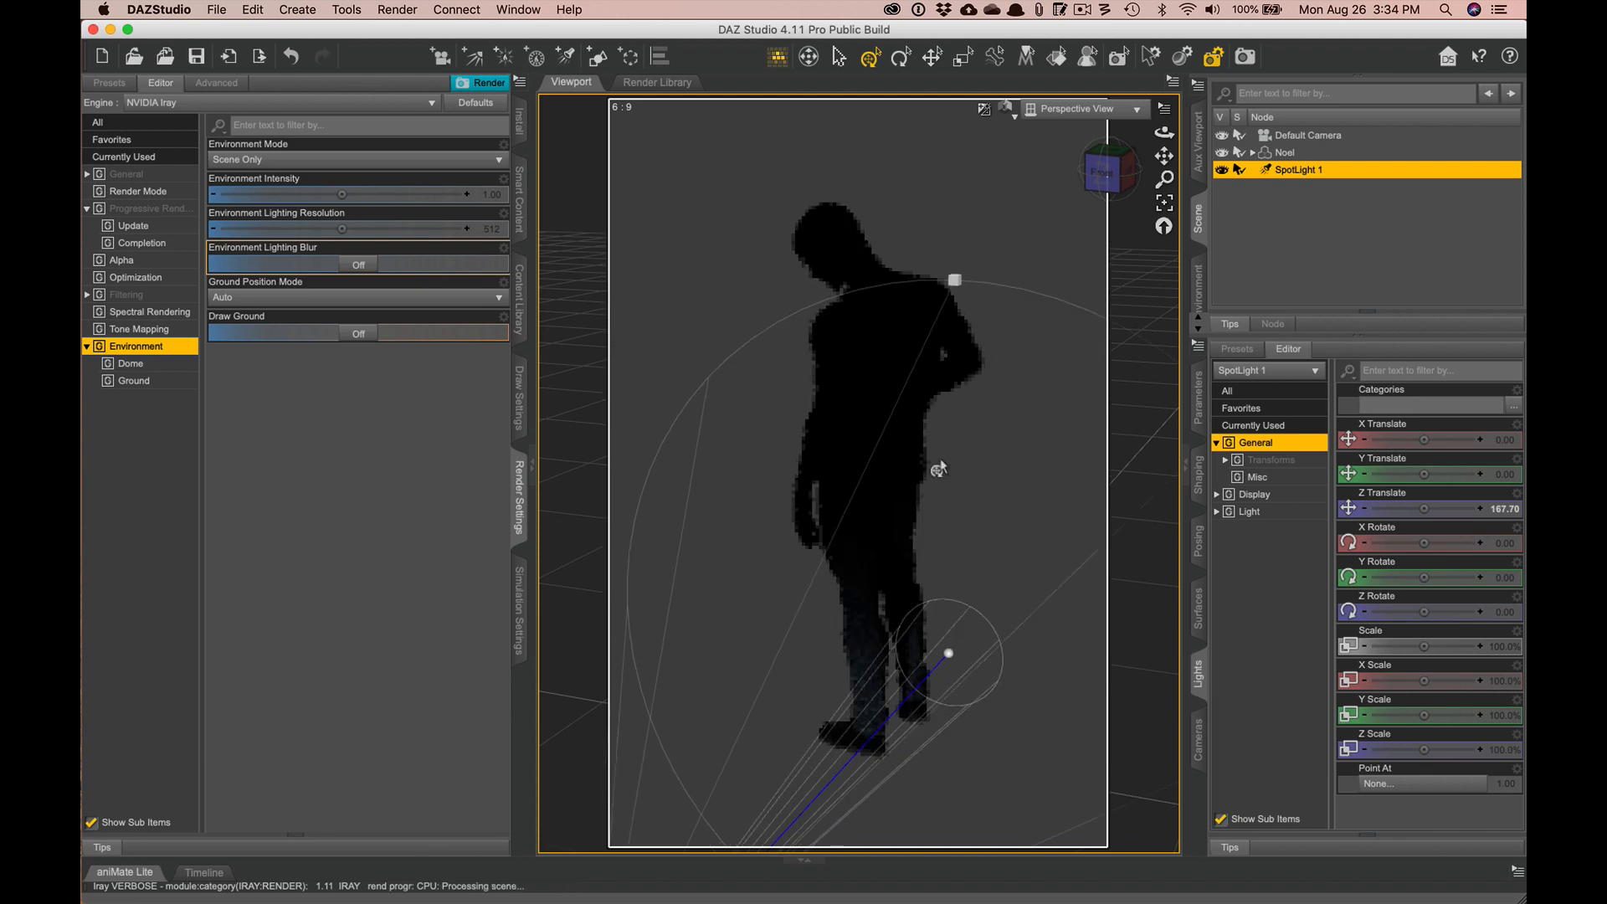
pyautogui.scroll(-3, 942, 468)
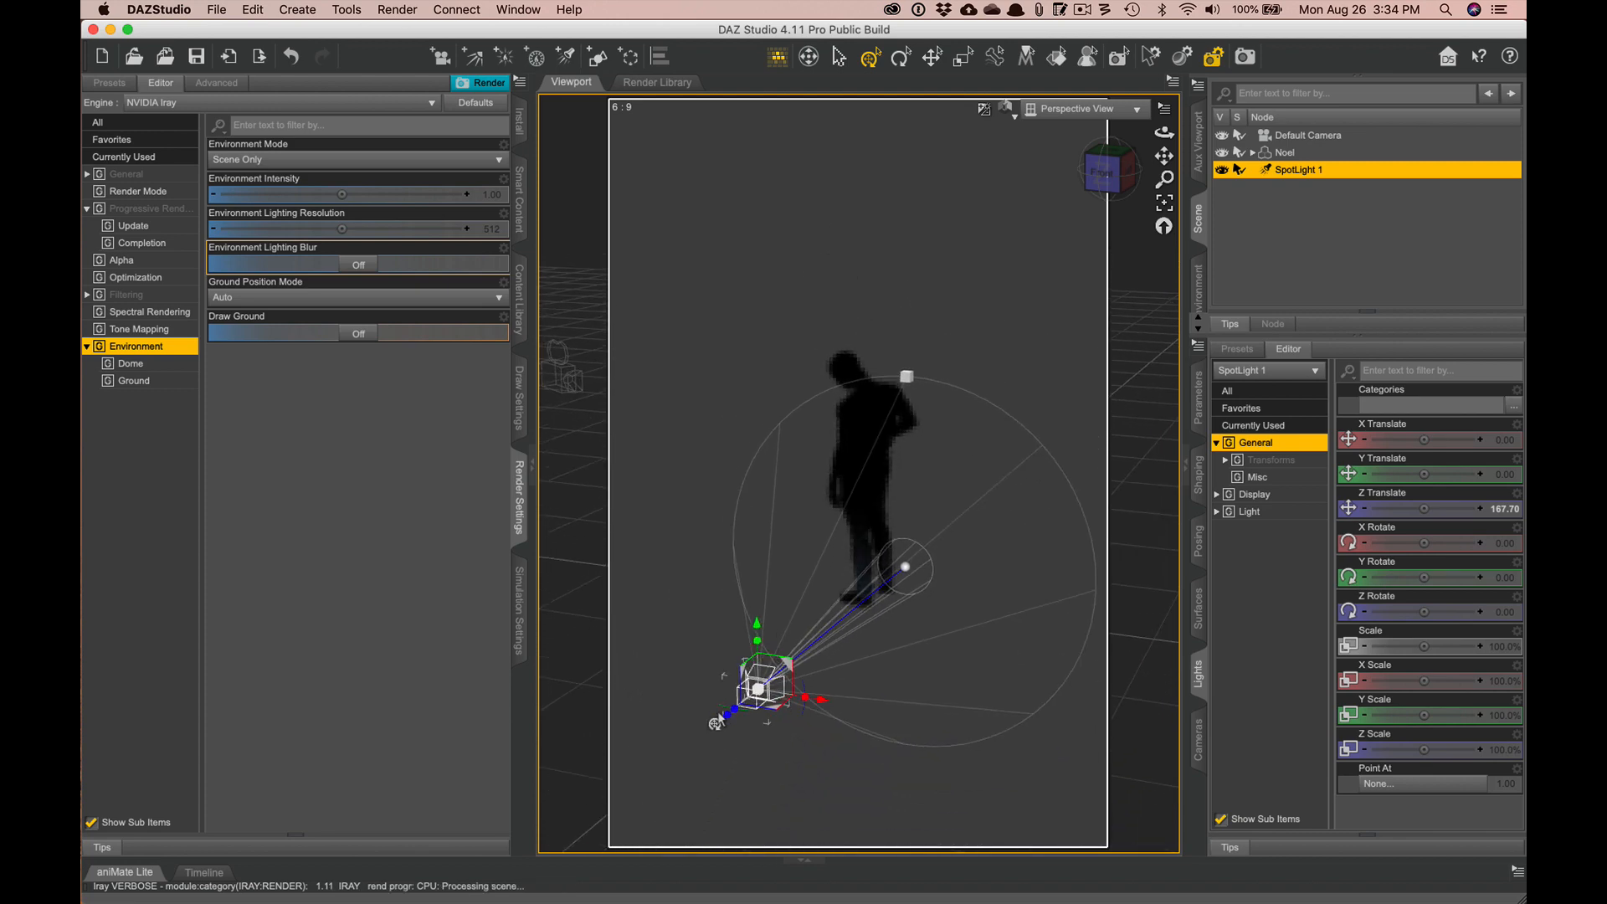
pyautogui.moveTo(725, 717); pyautogui.dragTo(538, 874)
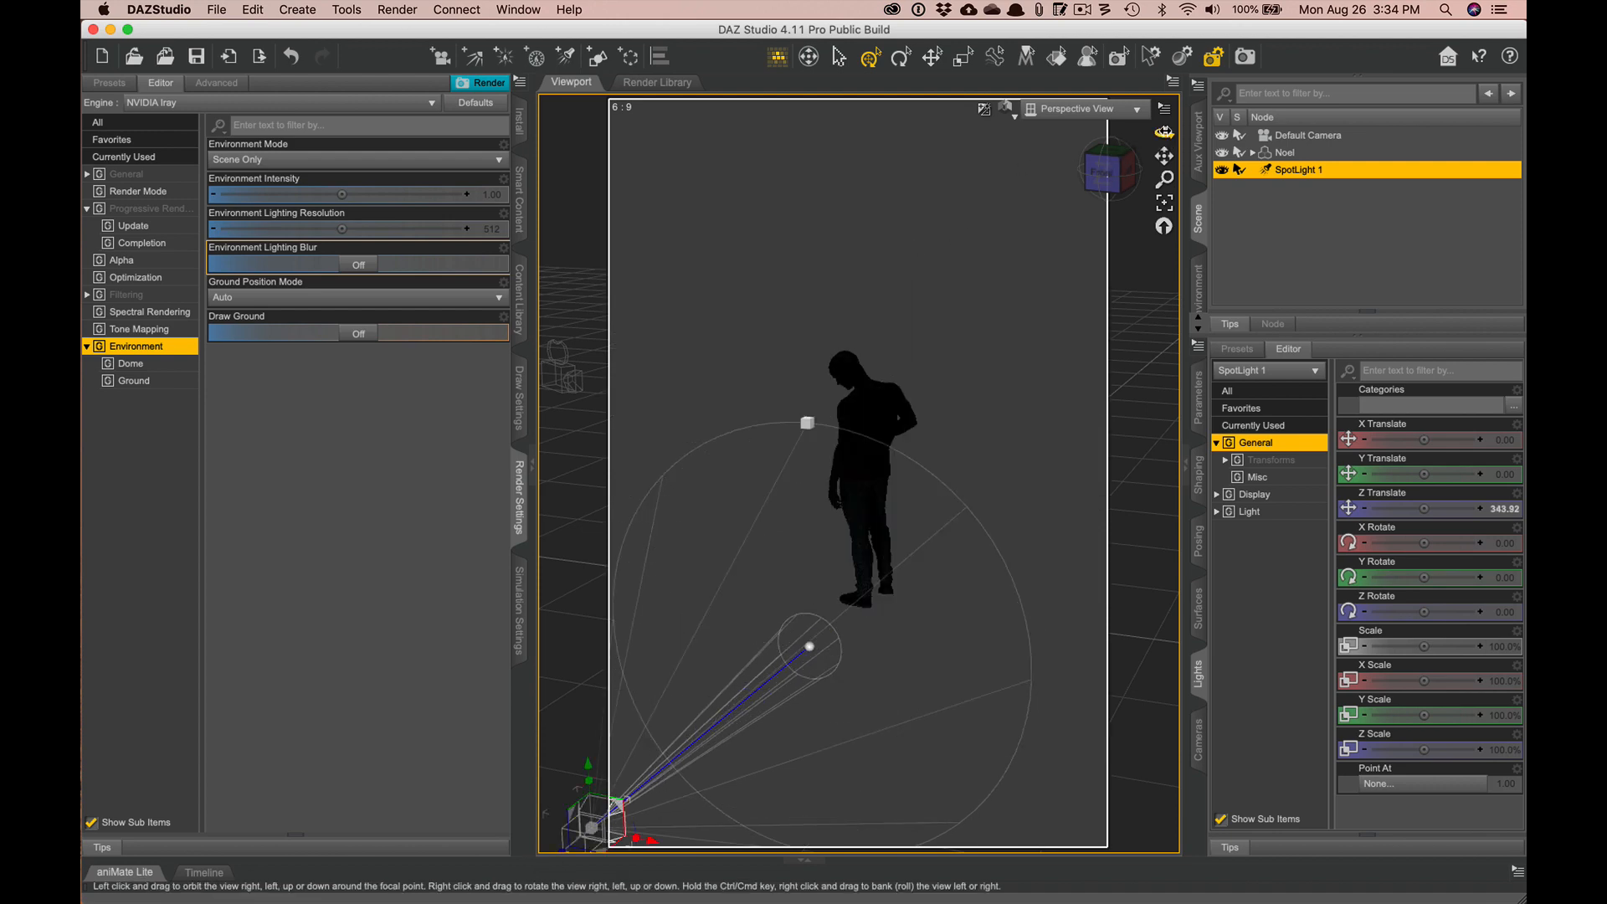
# - Set the Environment Mode to Dome and Scene, inspect the Environment Map image, and turn Draw Dome on
pyautogui.click(264, 170)
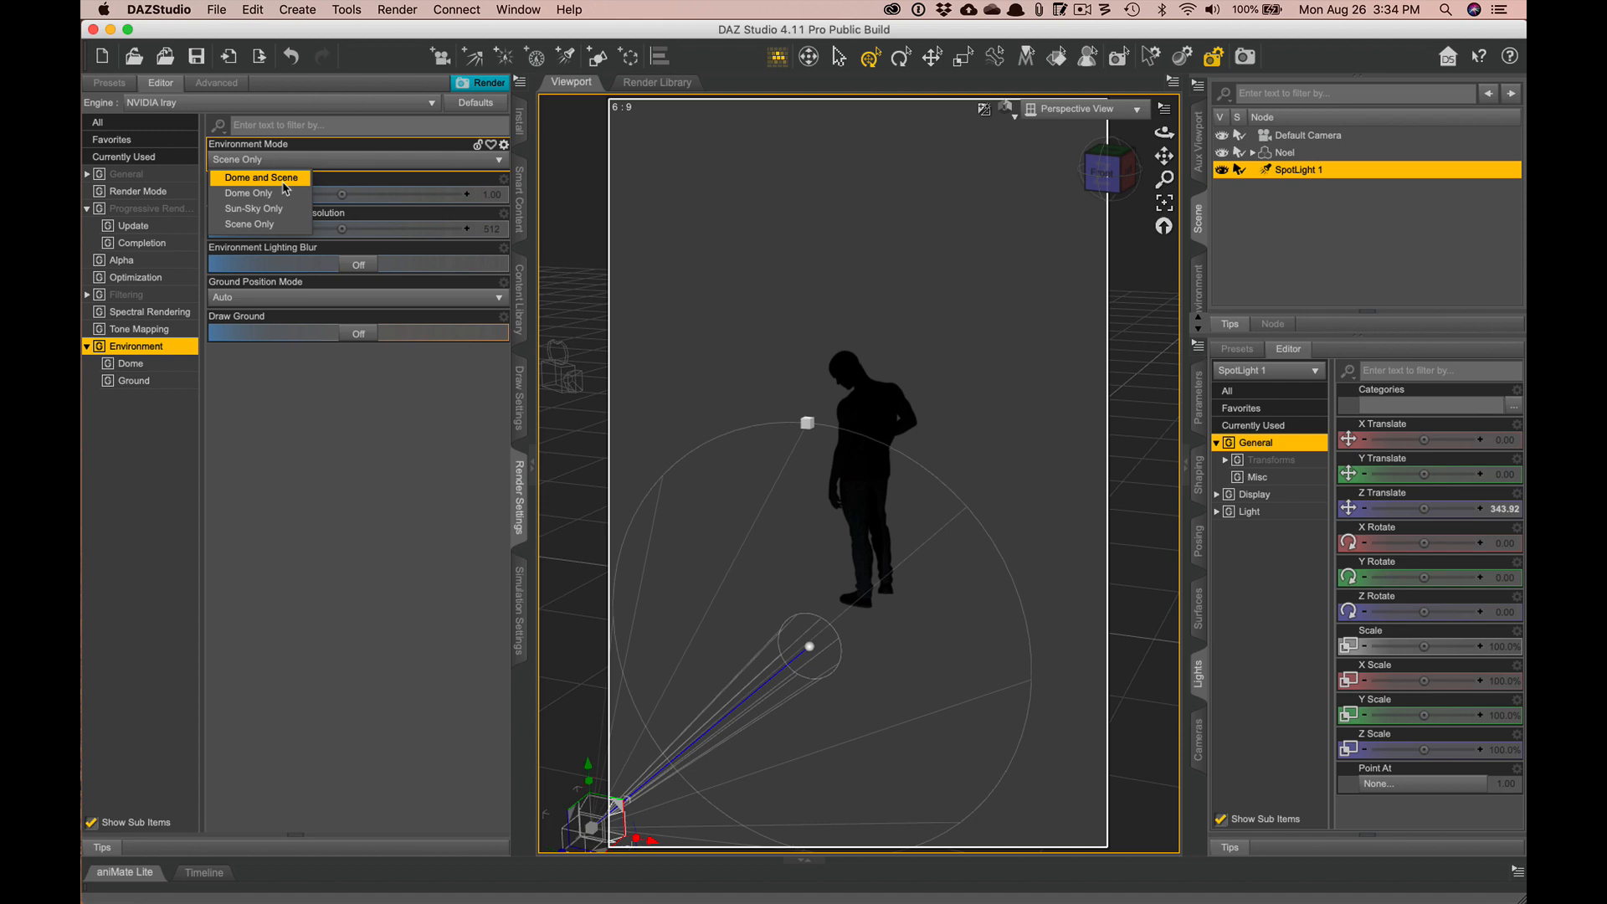
pyautogui.click(284, 184)
pyautogui.moveTo(220, 297)
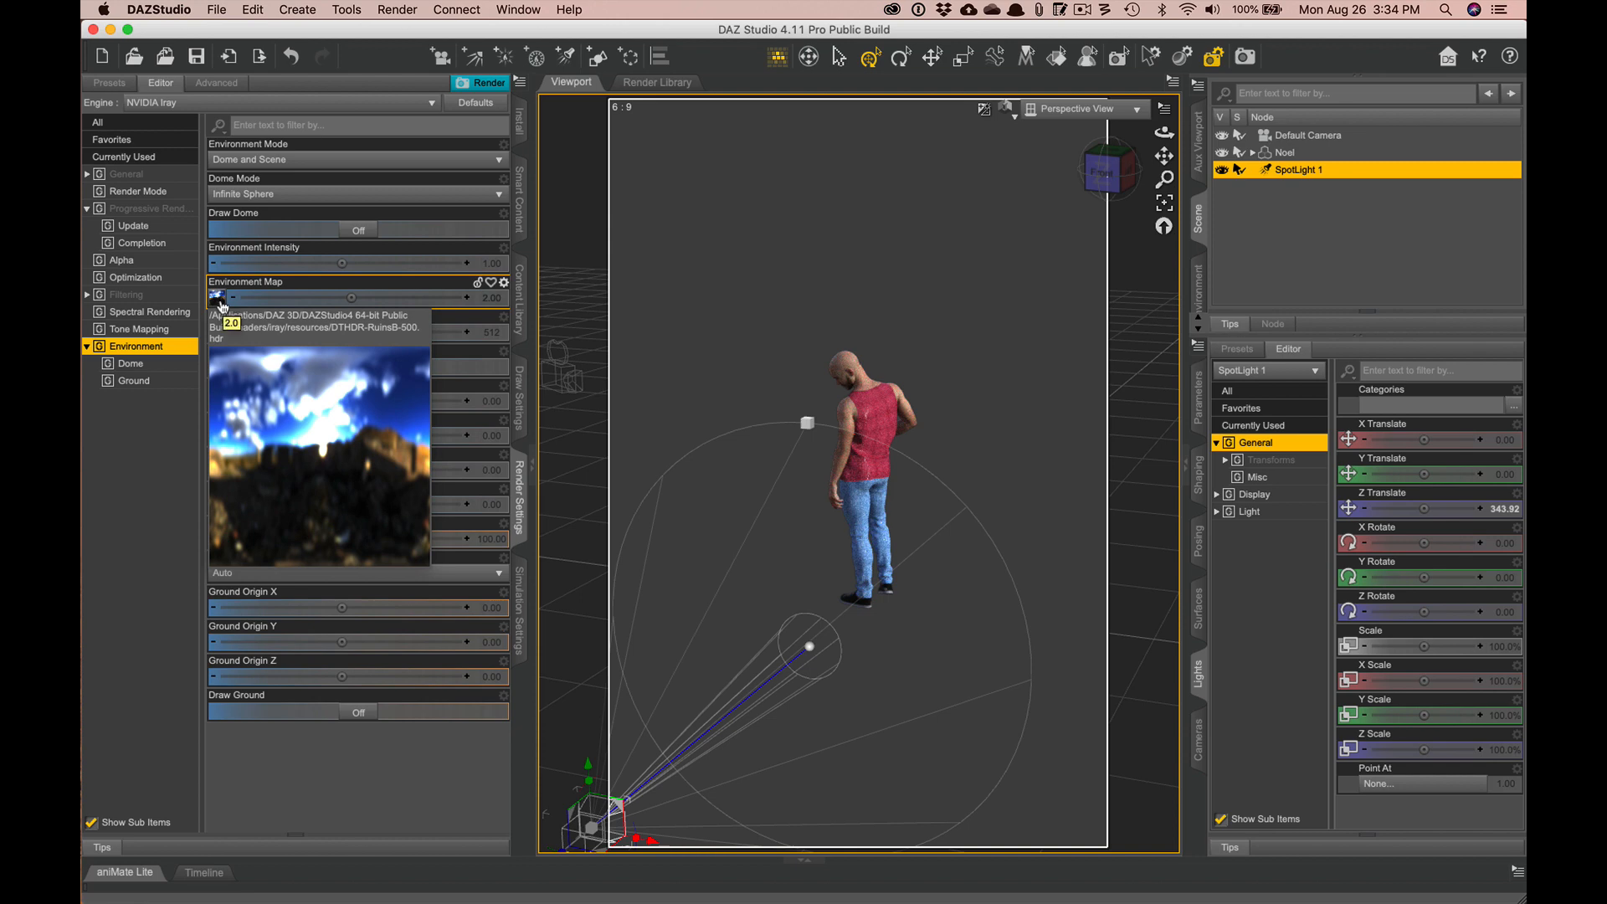
pyautogui.click(358, 231)
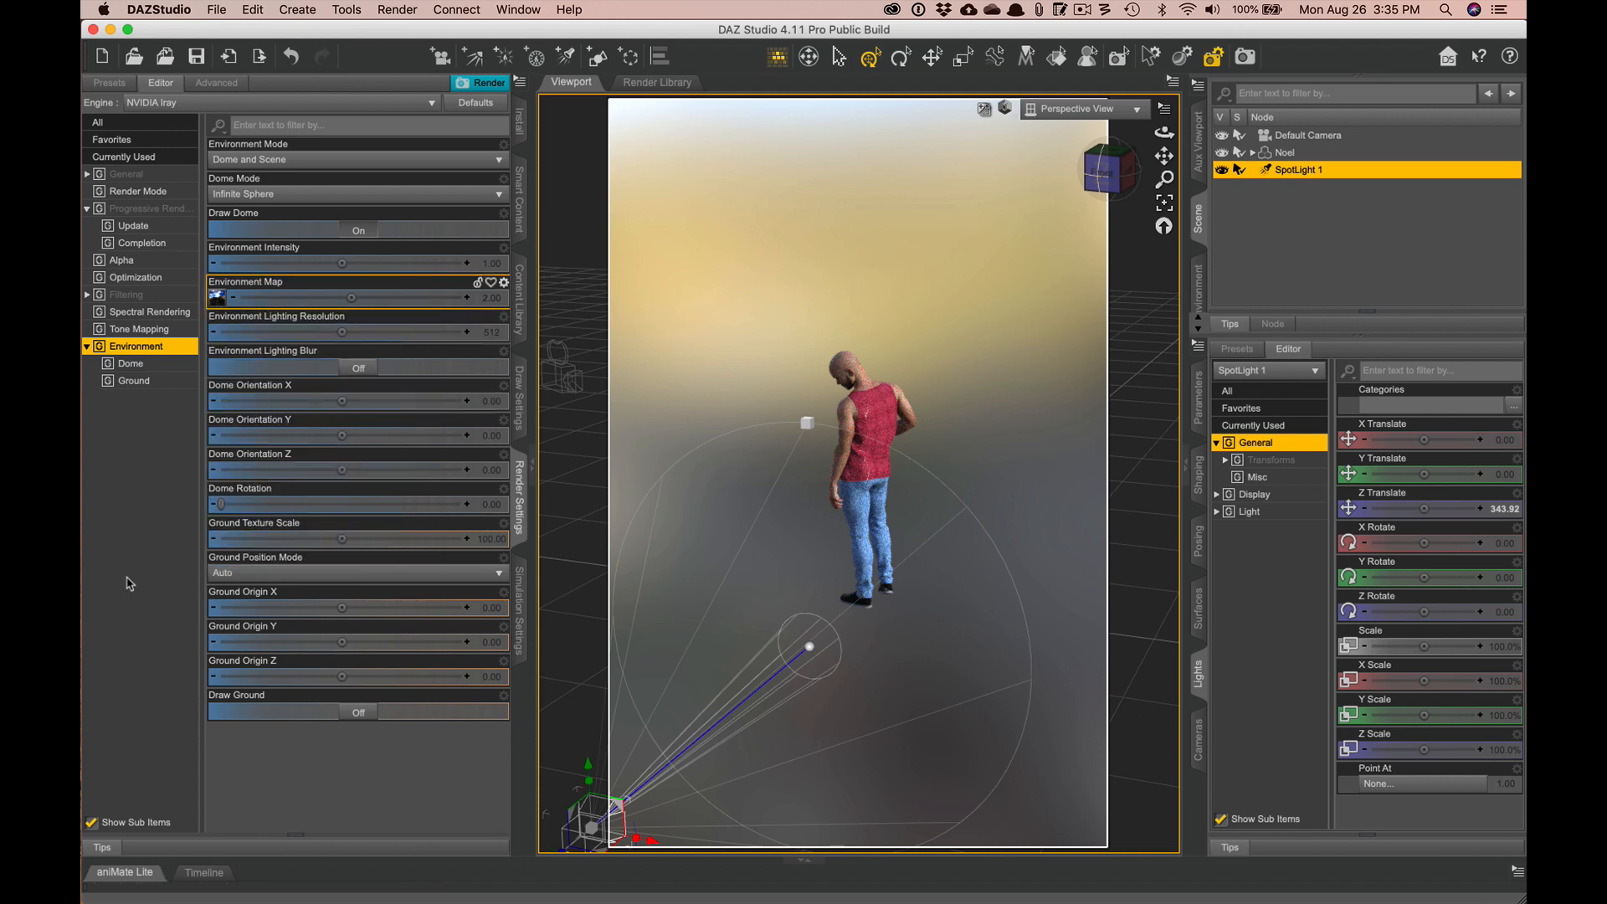
# - Set the Environment Mode to Sun-Sky Only and view the scene items available for SS Sun Node, leaving it set to None
pyautogui.click(255, 160)
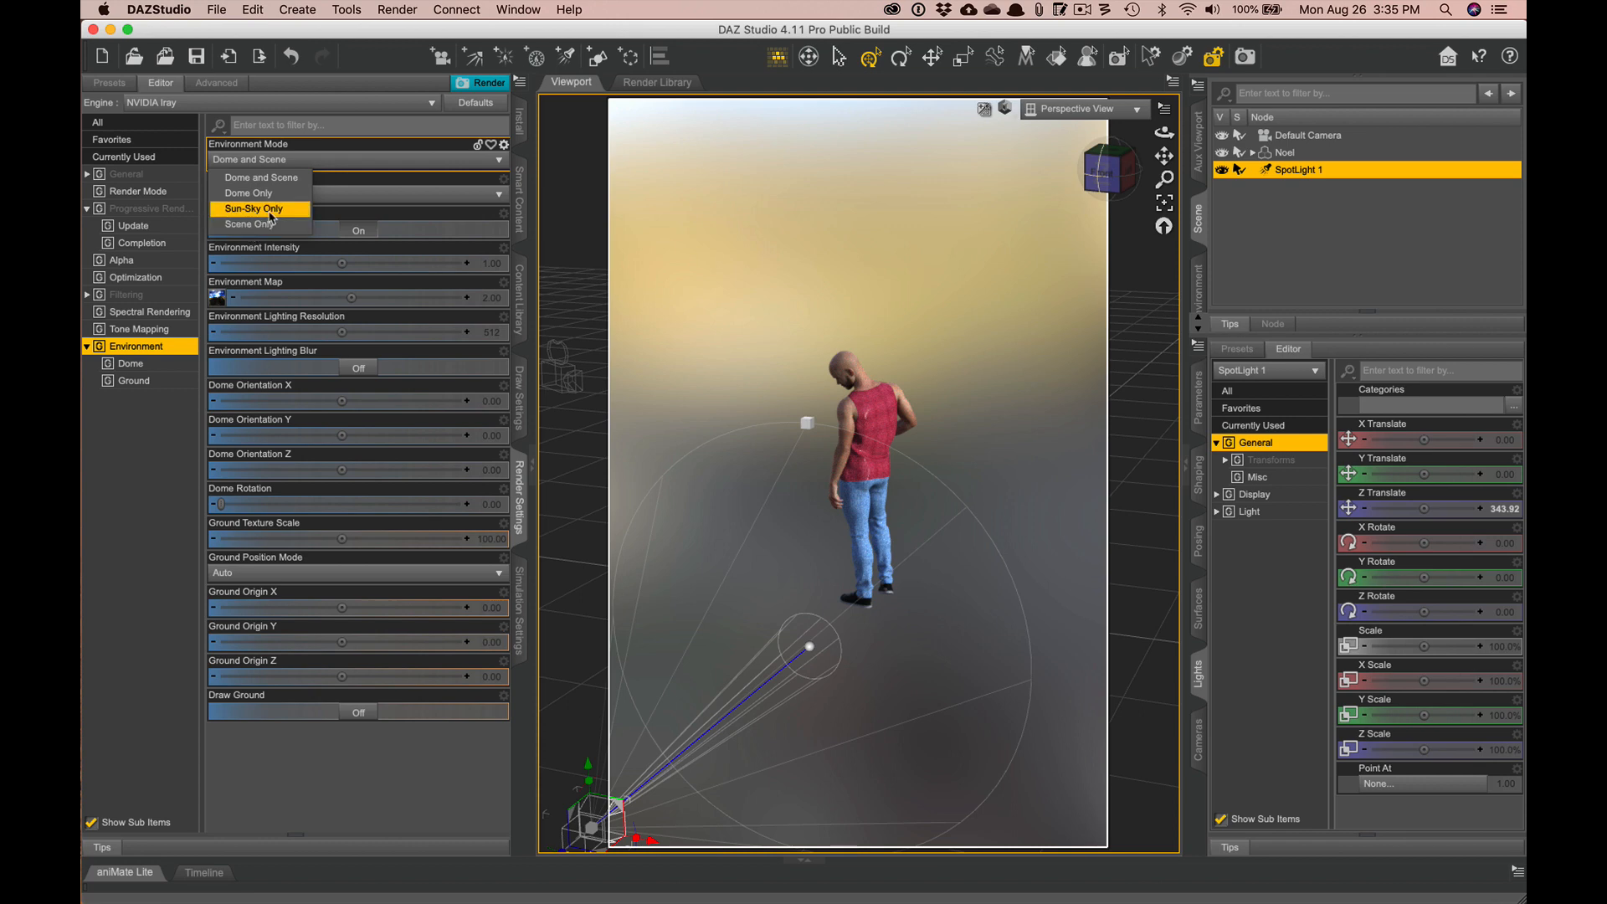
pyautogui.click(256, 210)
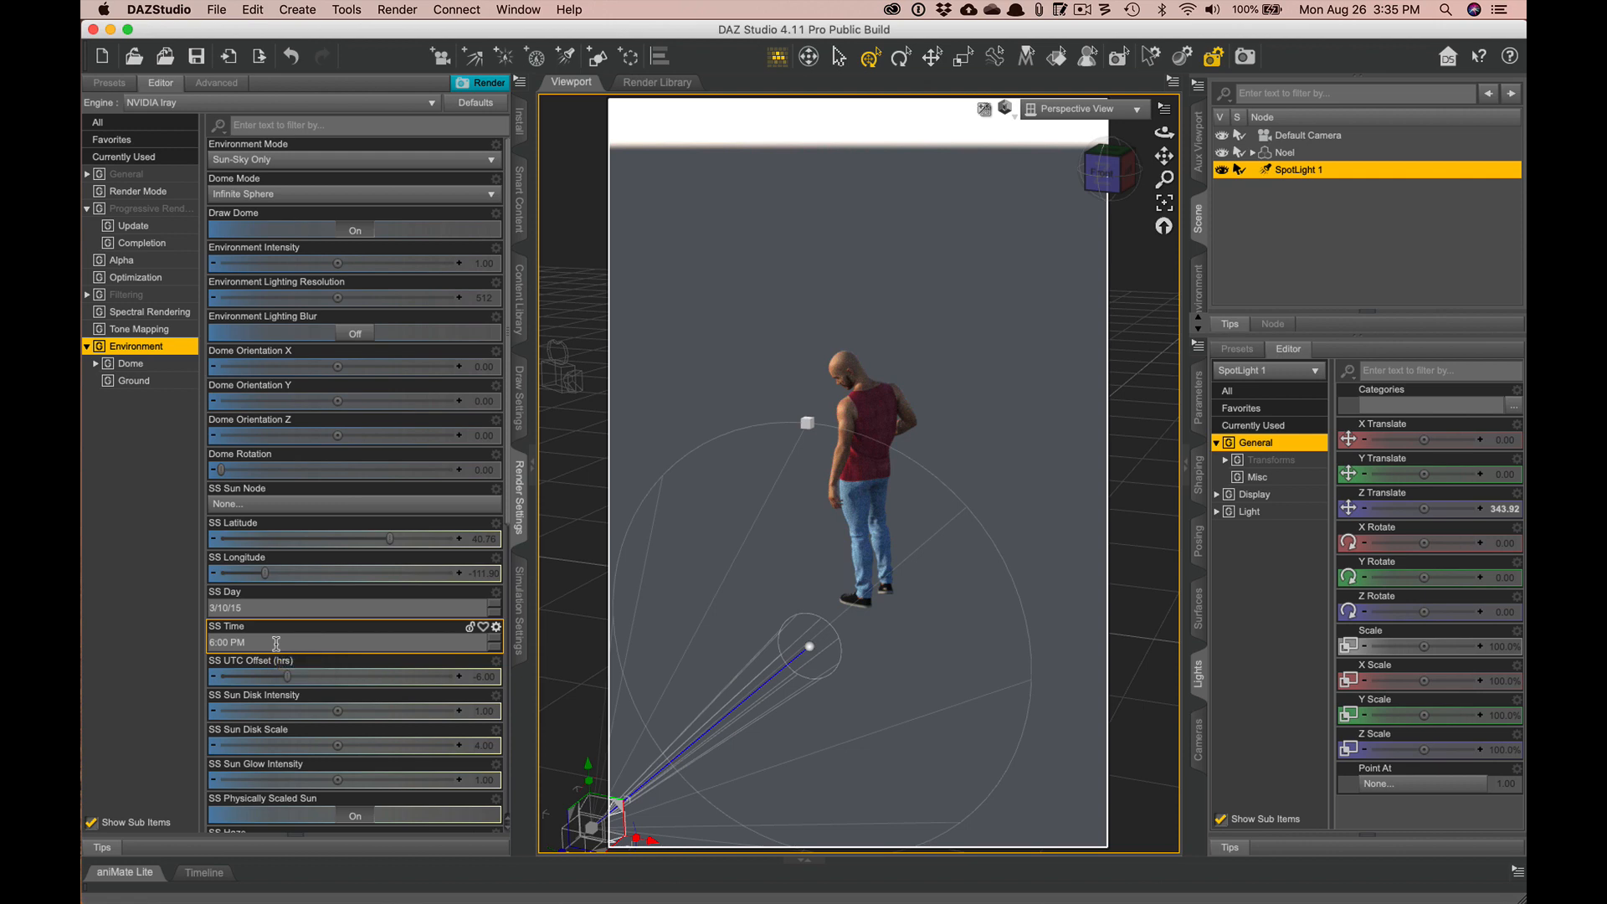
pyautogui.click(239, 505)
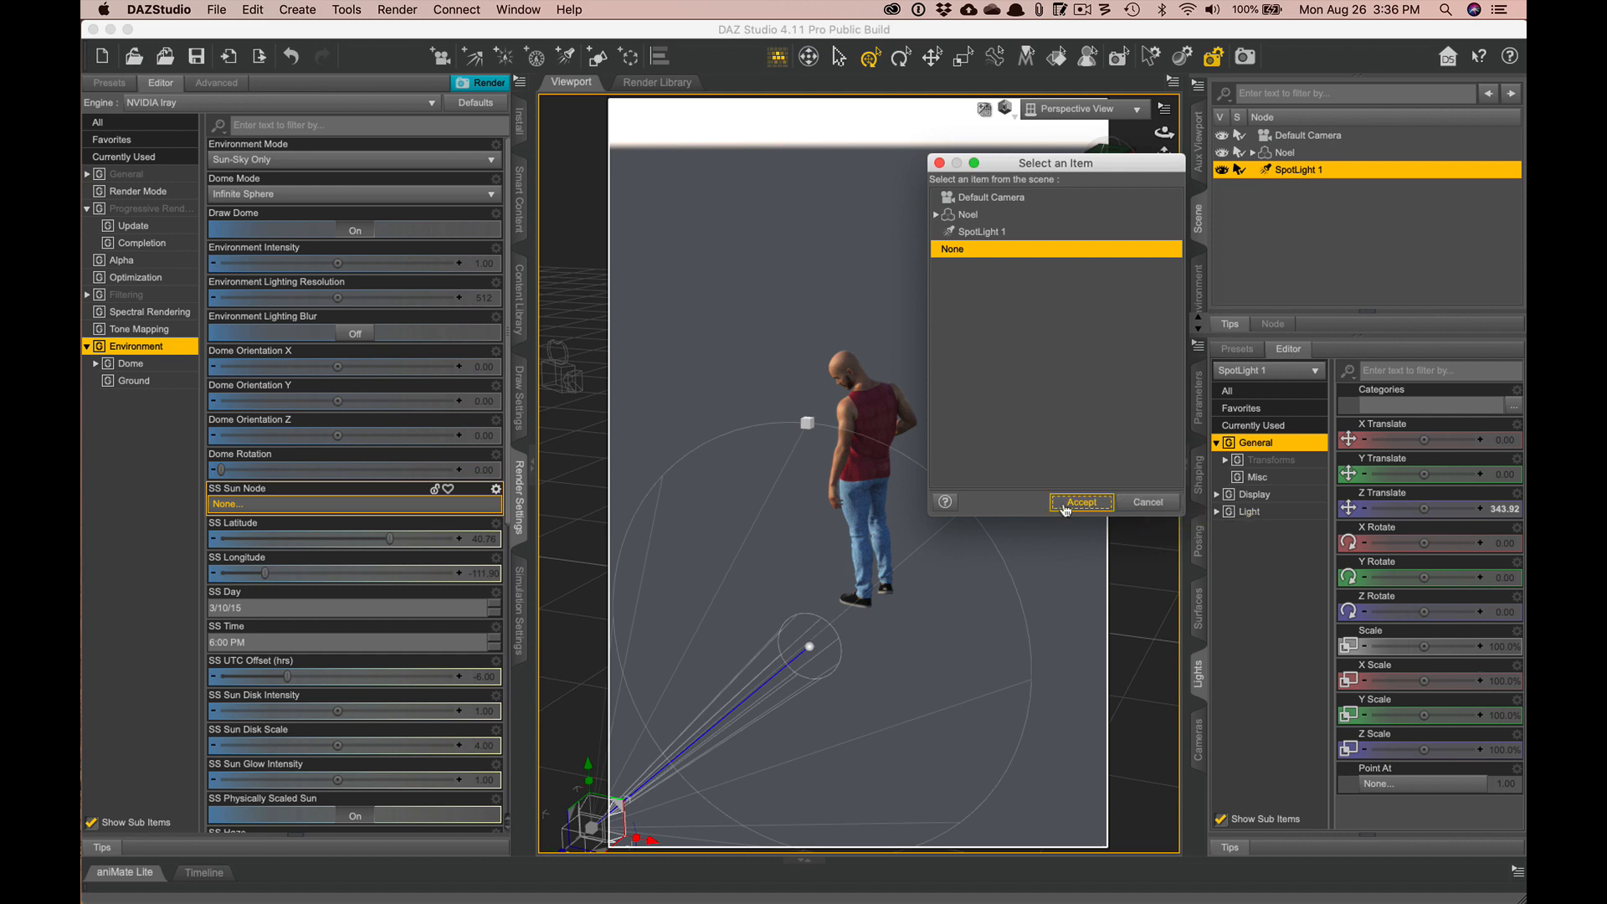
pyautogui.click(1146, 503)
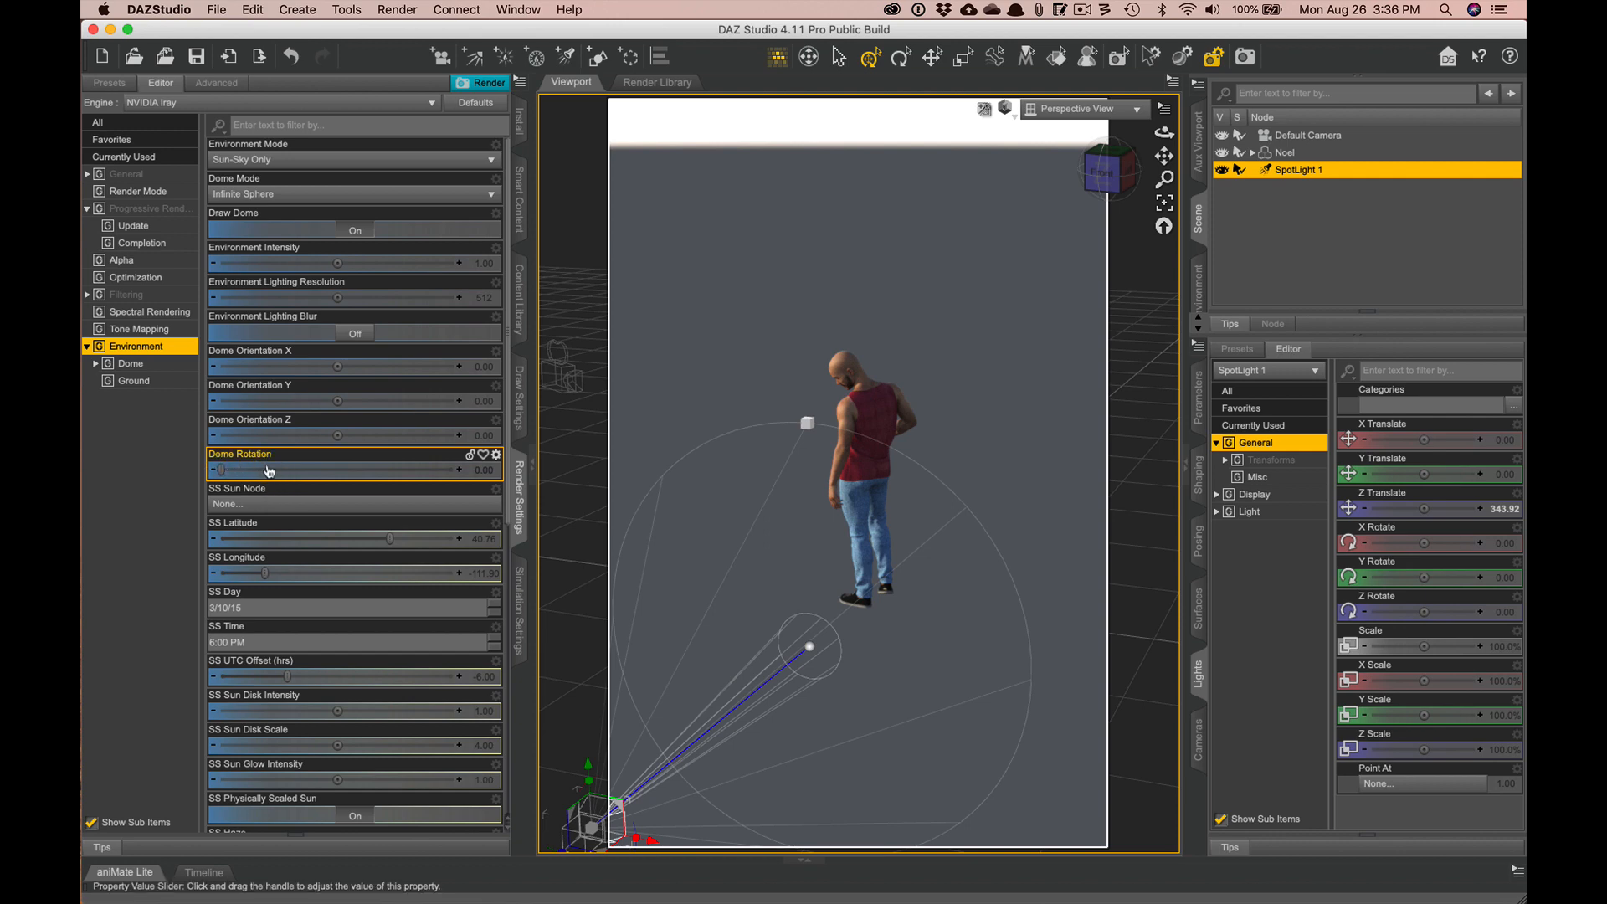
# - Rotate the dome to about 120.89 and 249.74 to compare the sun lighting on the figure, finishing at a Dome Rotation of 118.23
pyautogui.moveTo(269, 472); pyautogui.dragTo(299, 470)
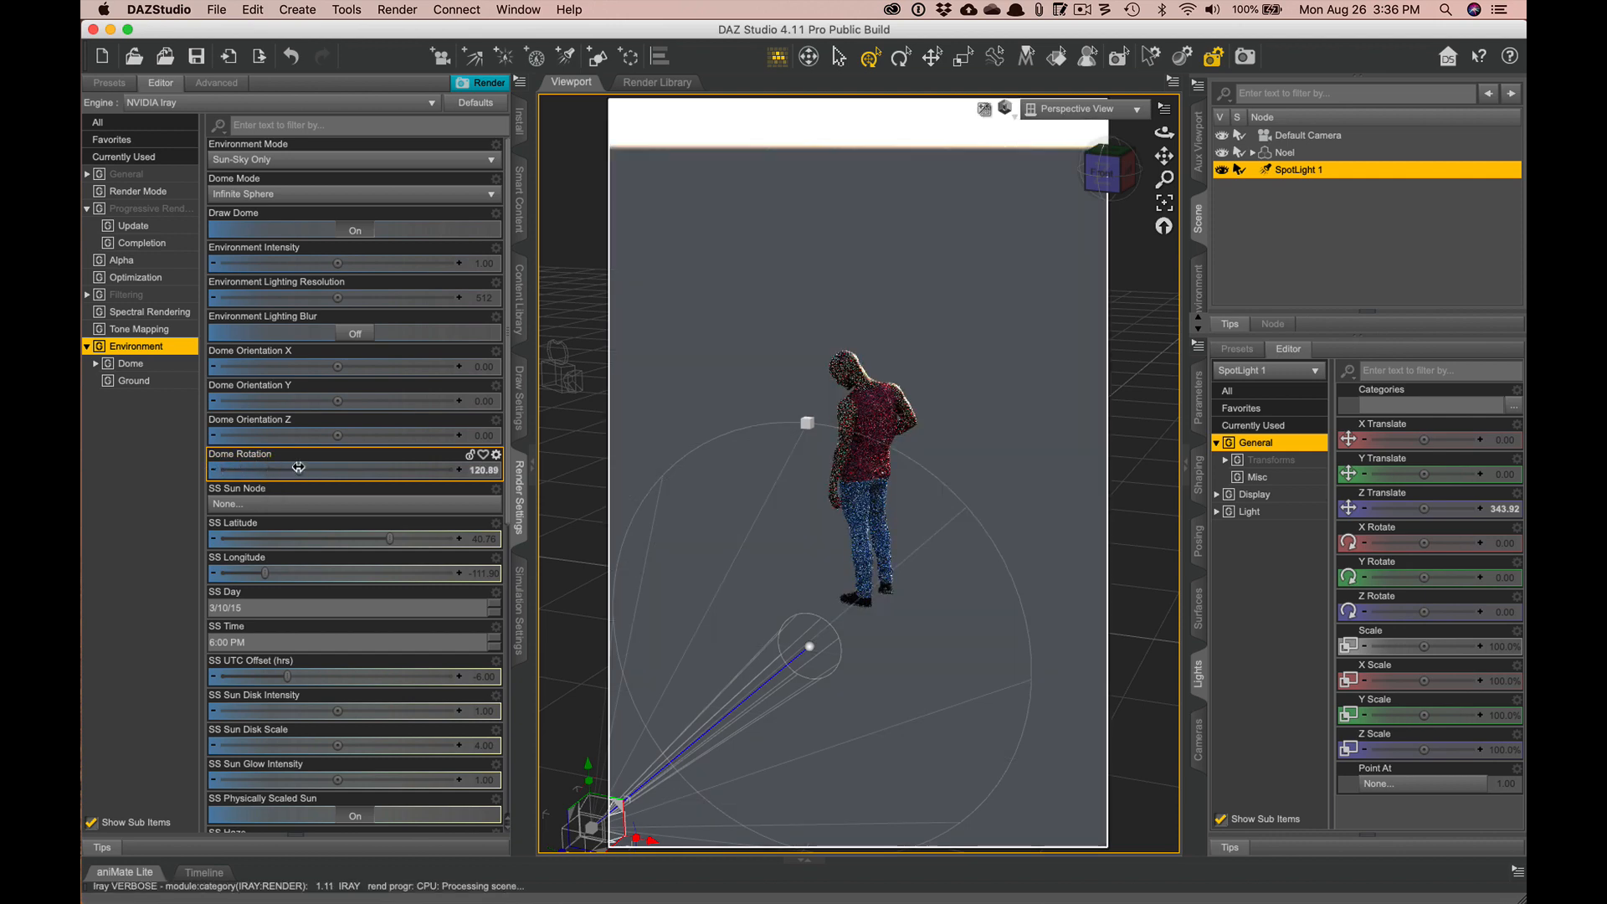
pyautogui.moveTo(384, 474)
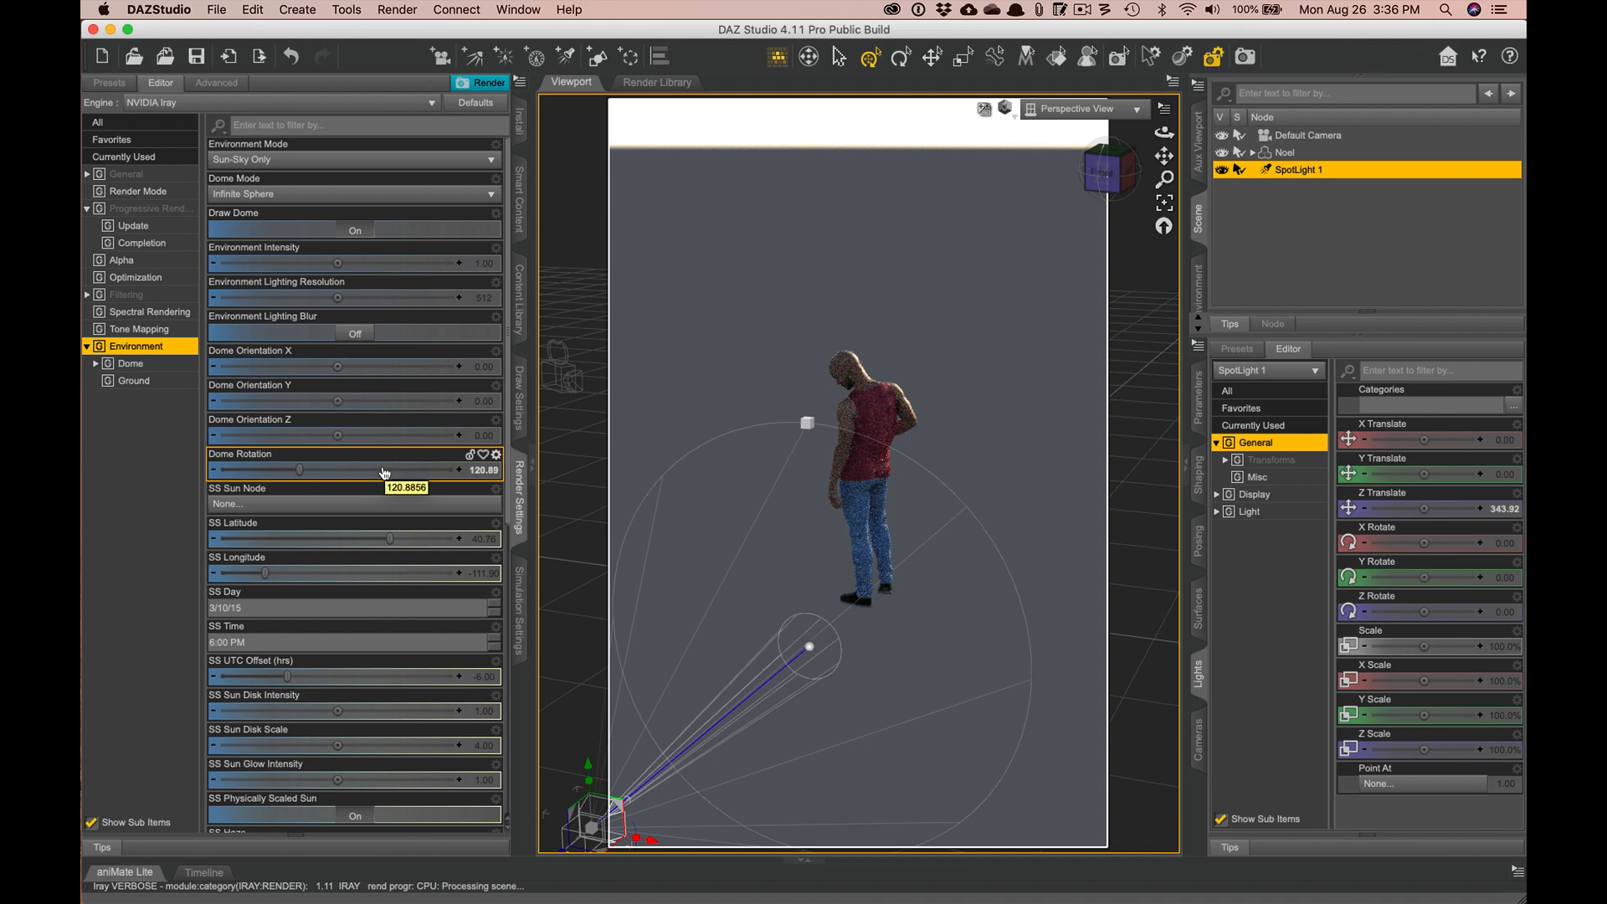
pyautogui.moveTo(384, 474); pyautogui.dragTo(381, 468)
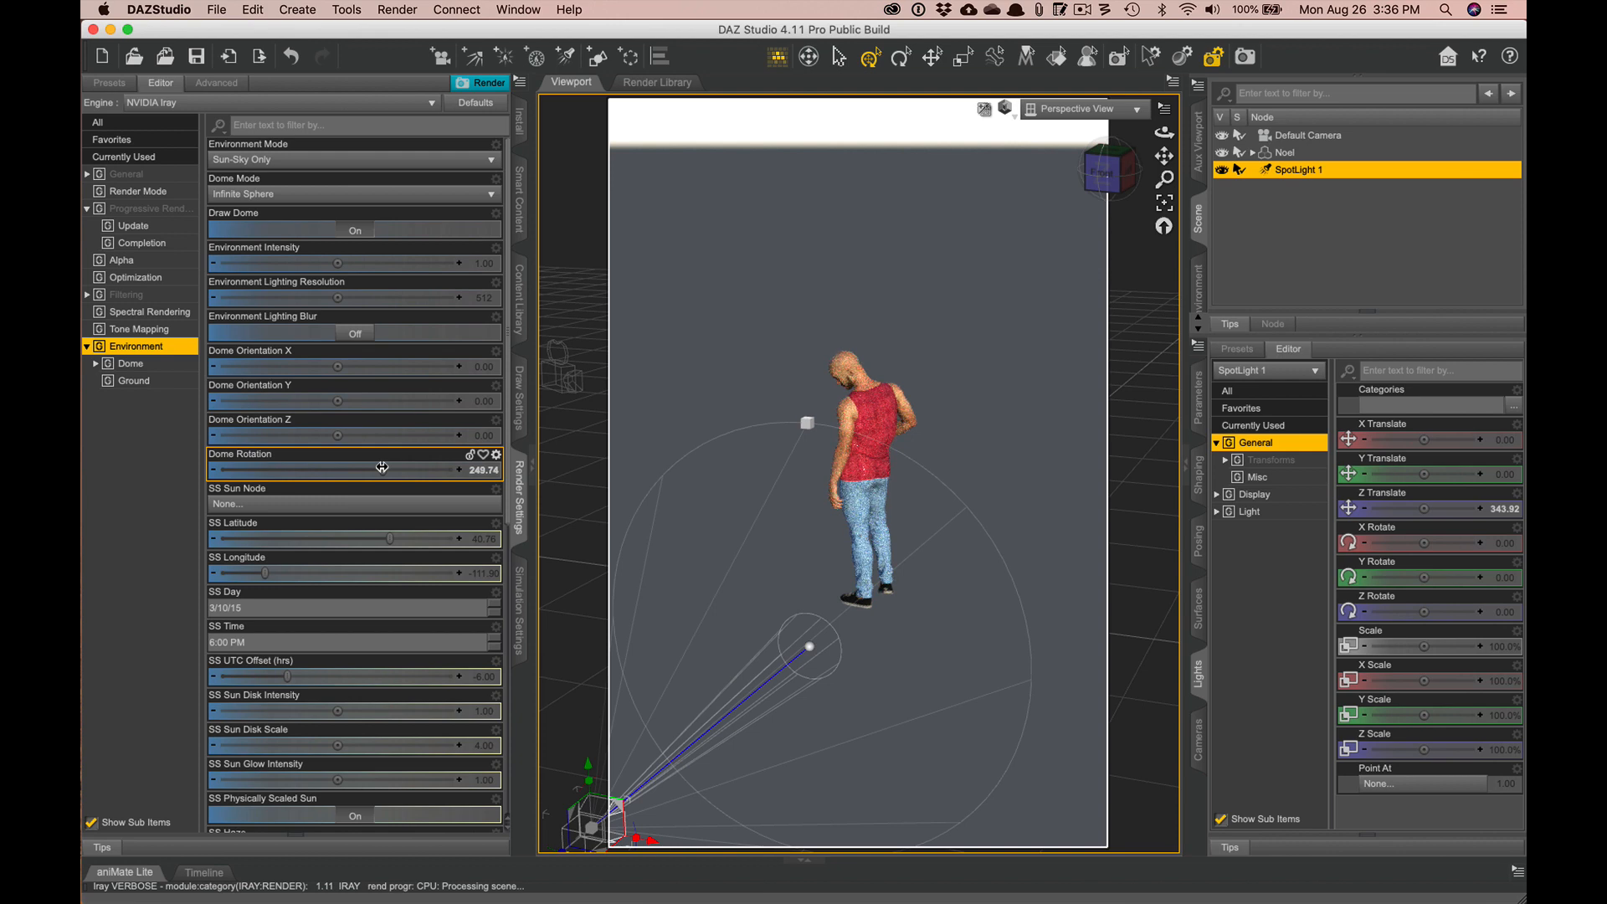
pyautogui.moveTo(381, 468); pyautogui.dragTo(307, 466)
pyautogui.moveTo(307, 467); pyautogui.dragTo(383, 471)
pyautogui.scroll(-6, 316, 634)
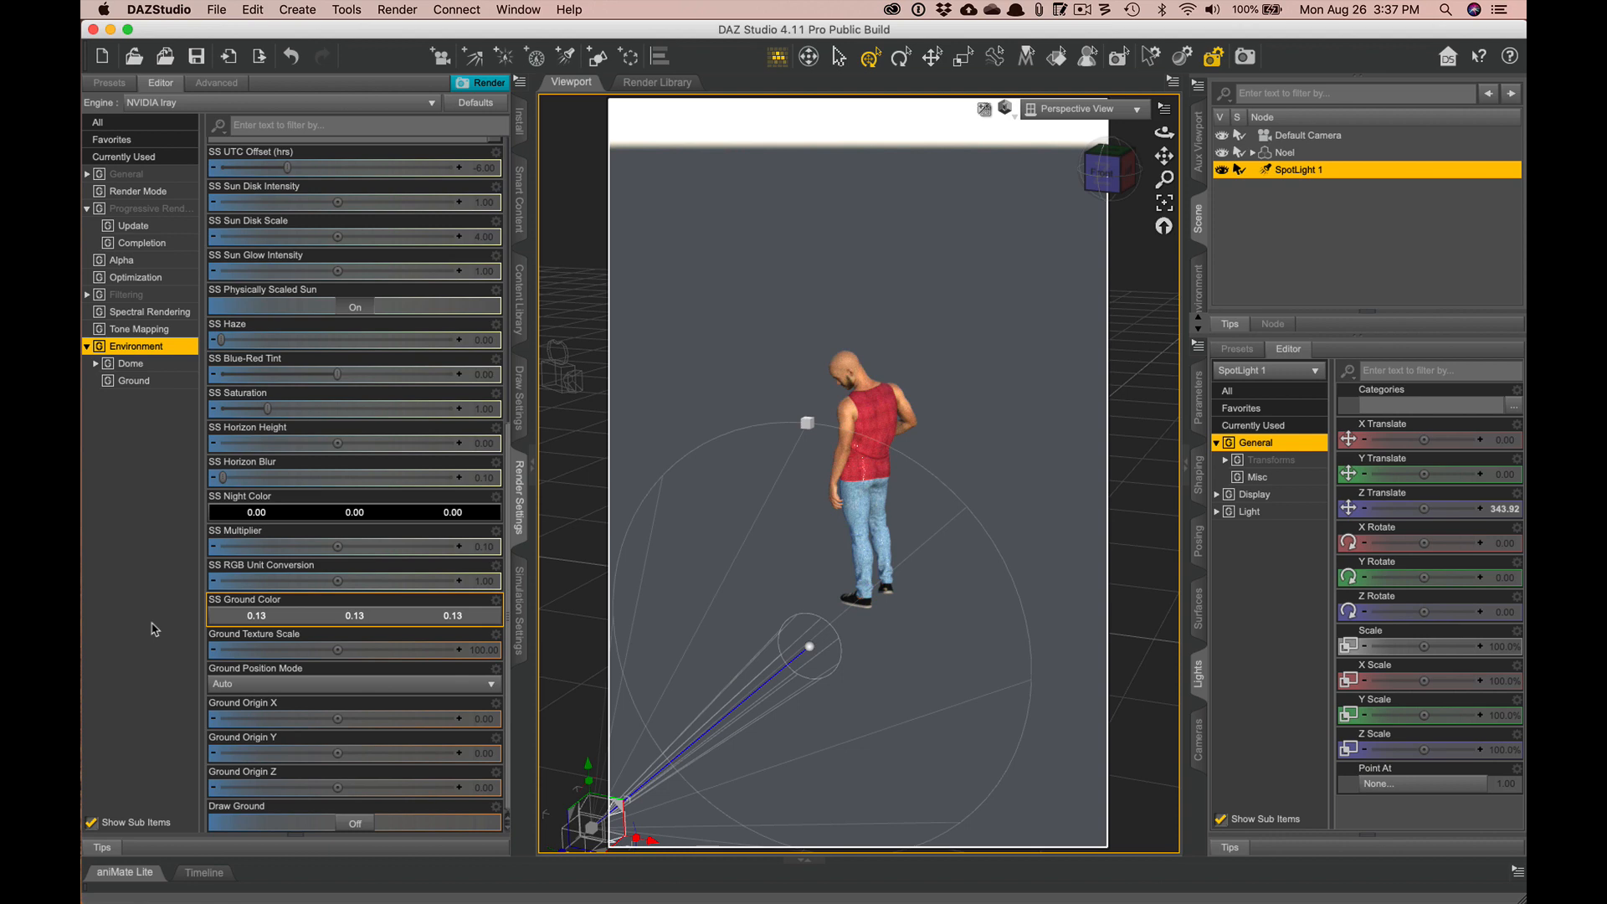
pyautogui.scroll(10, 309, 437)
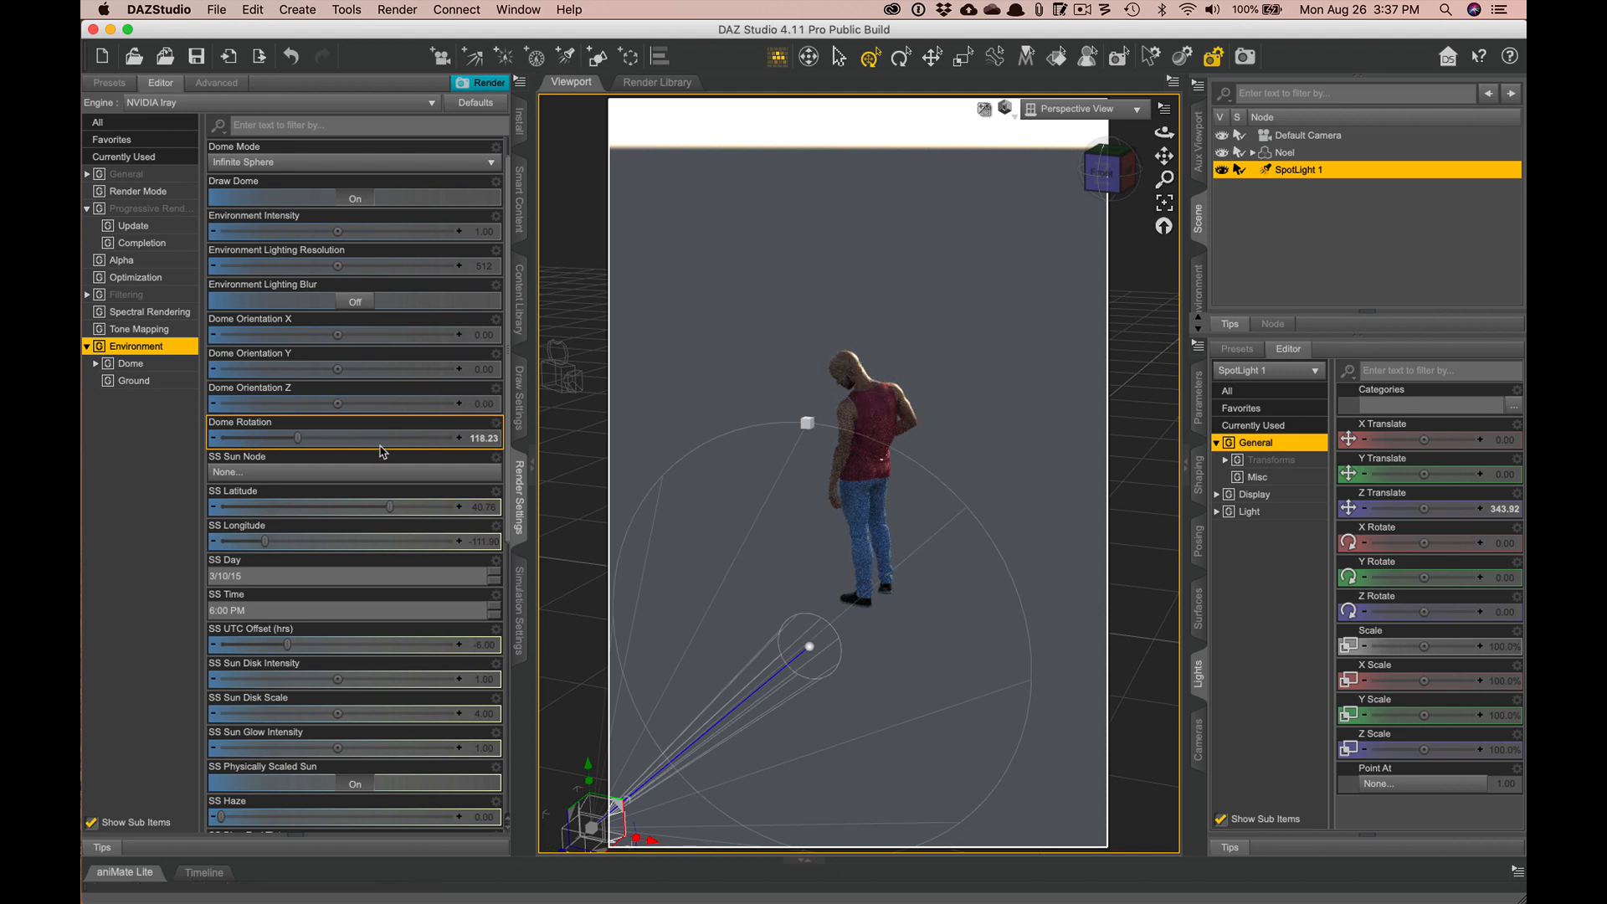
pyautogui.moveTo(390, 442)
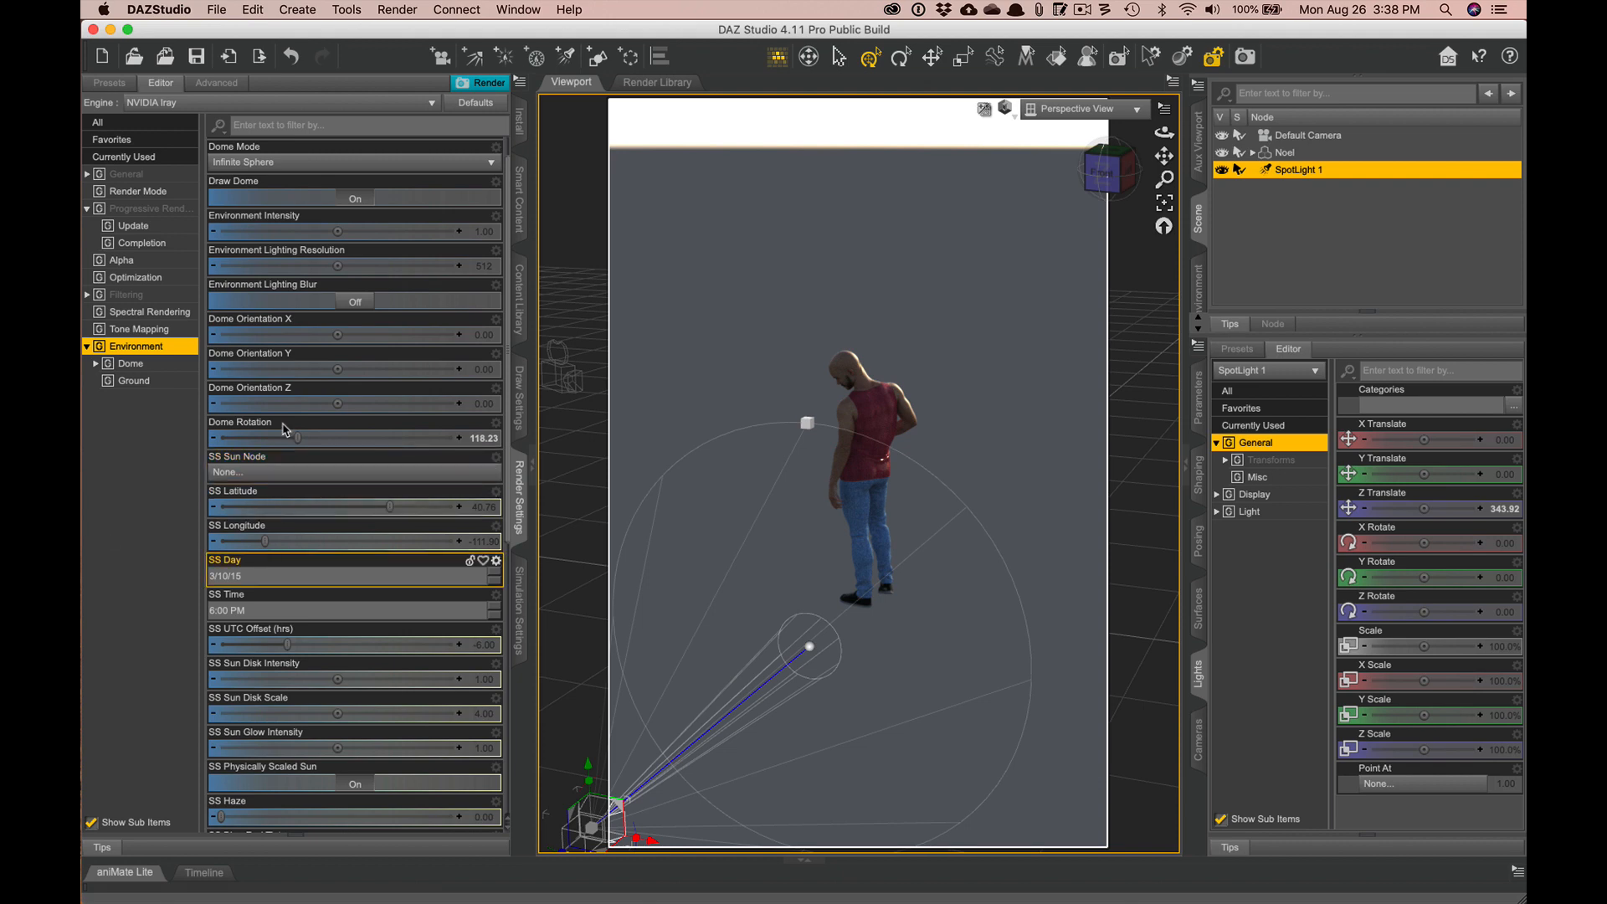
# - Set the Environment Mode to Dome and Scene and try a Dome Rotation of about 279 before setting it to about 87.43
pyautogui.scroll(1, 292, 220)
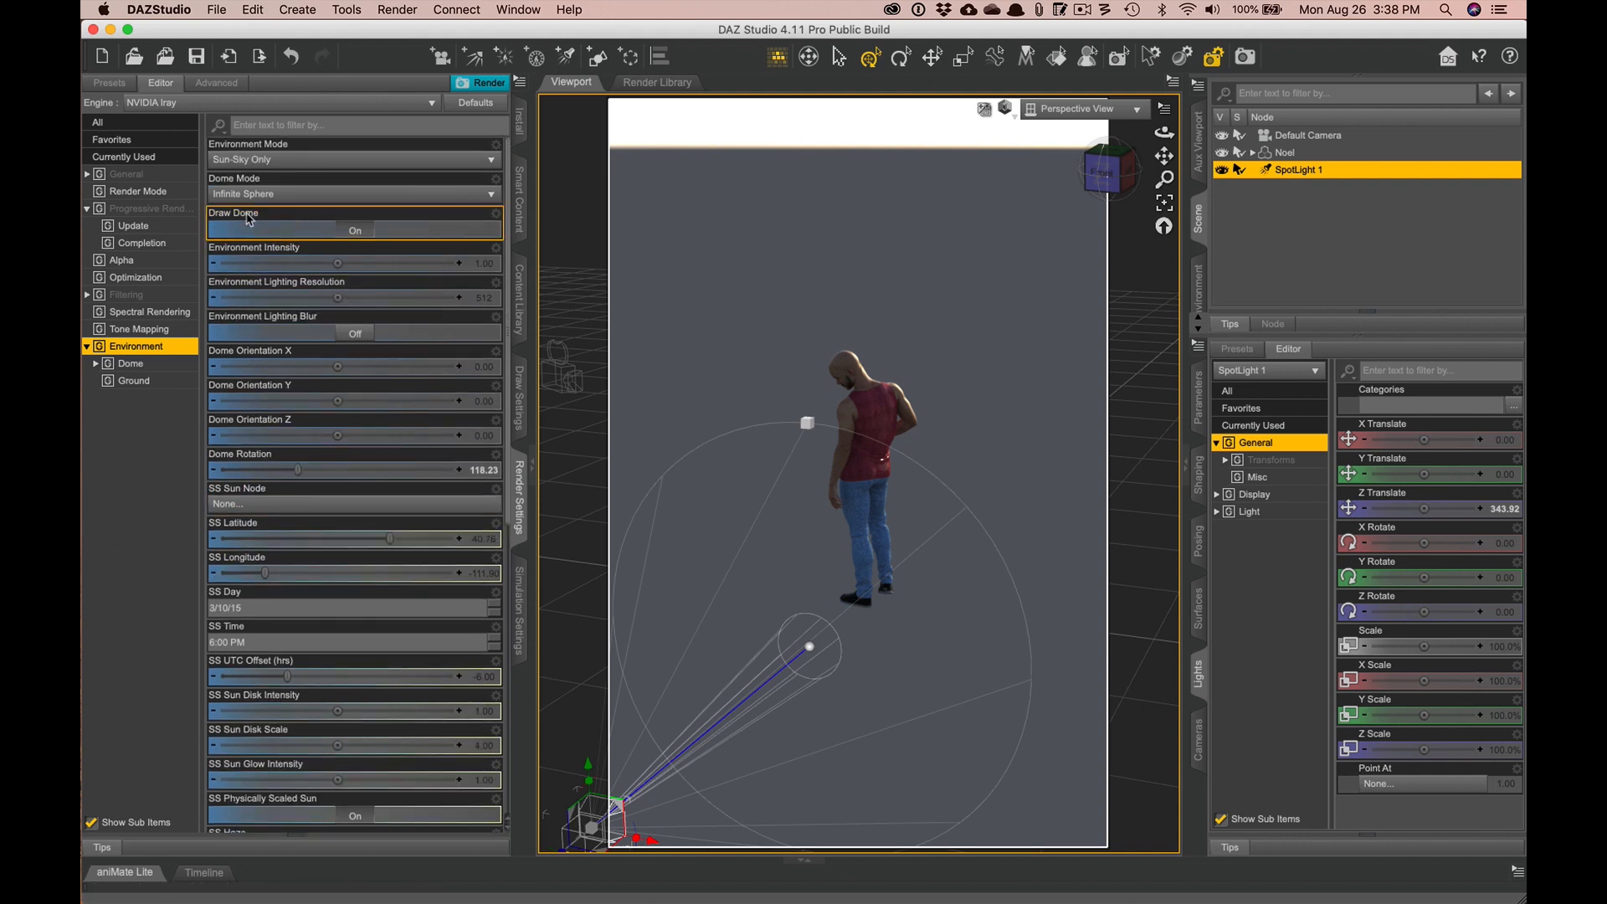
pyautogui.click(262, 161)
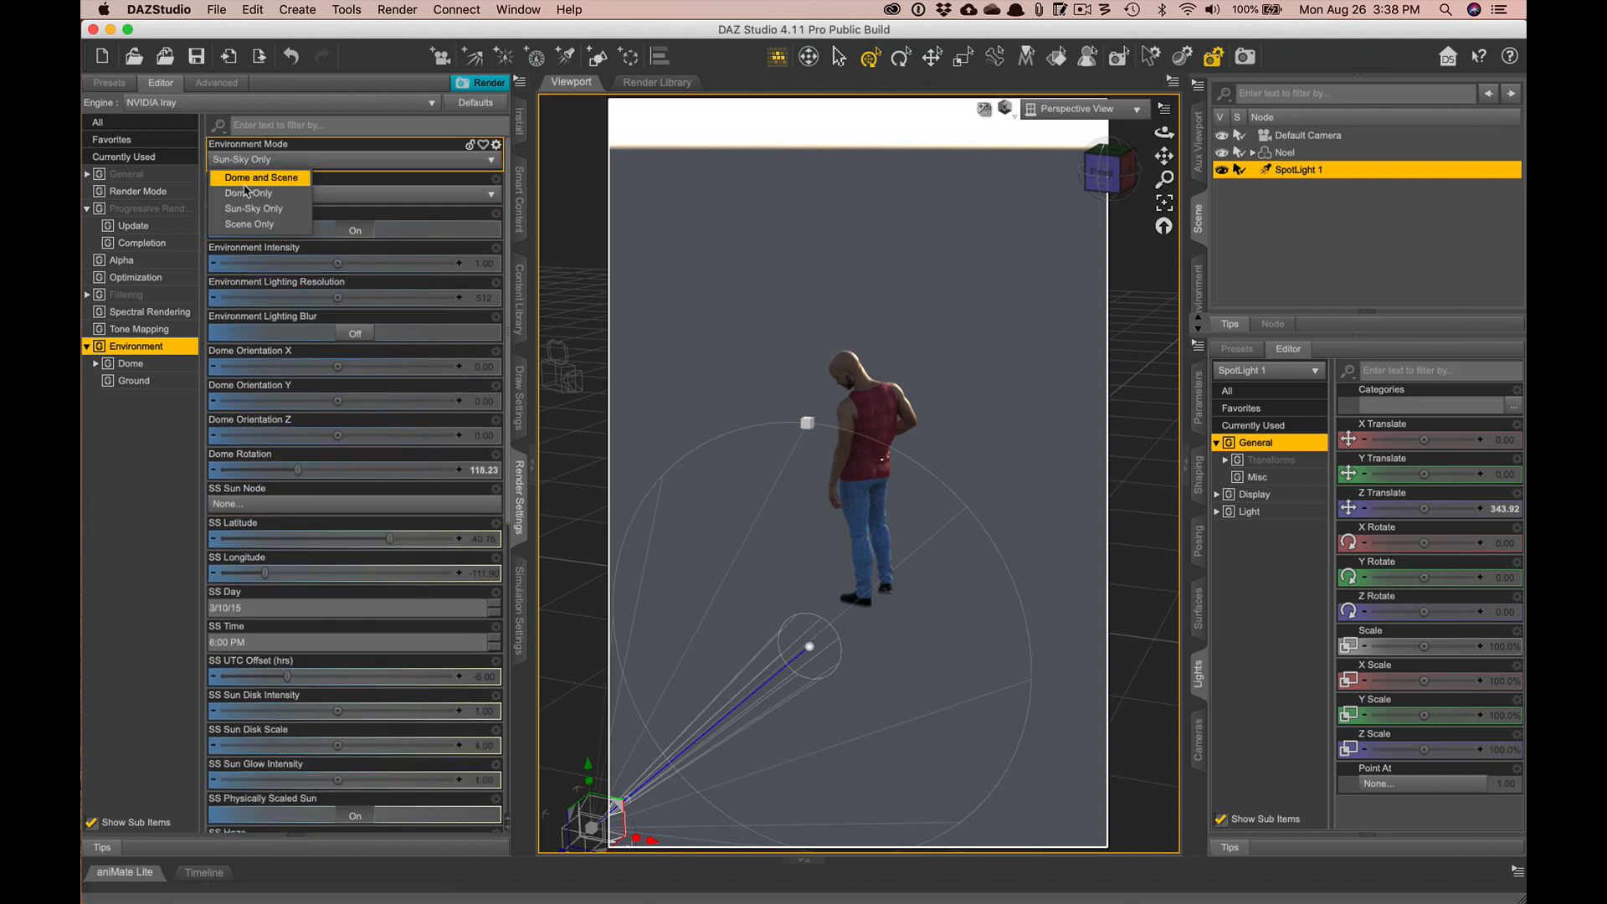
pyautogui.click(246, 182)
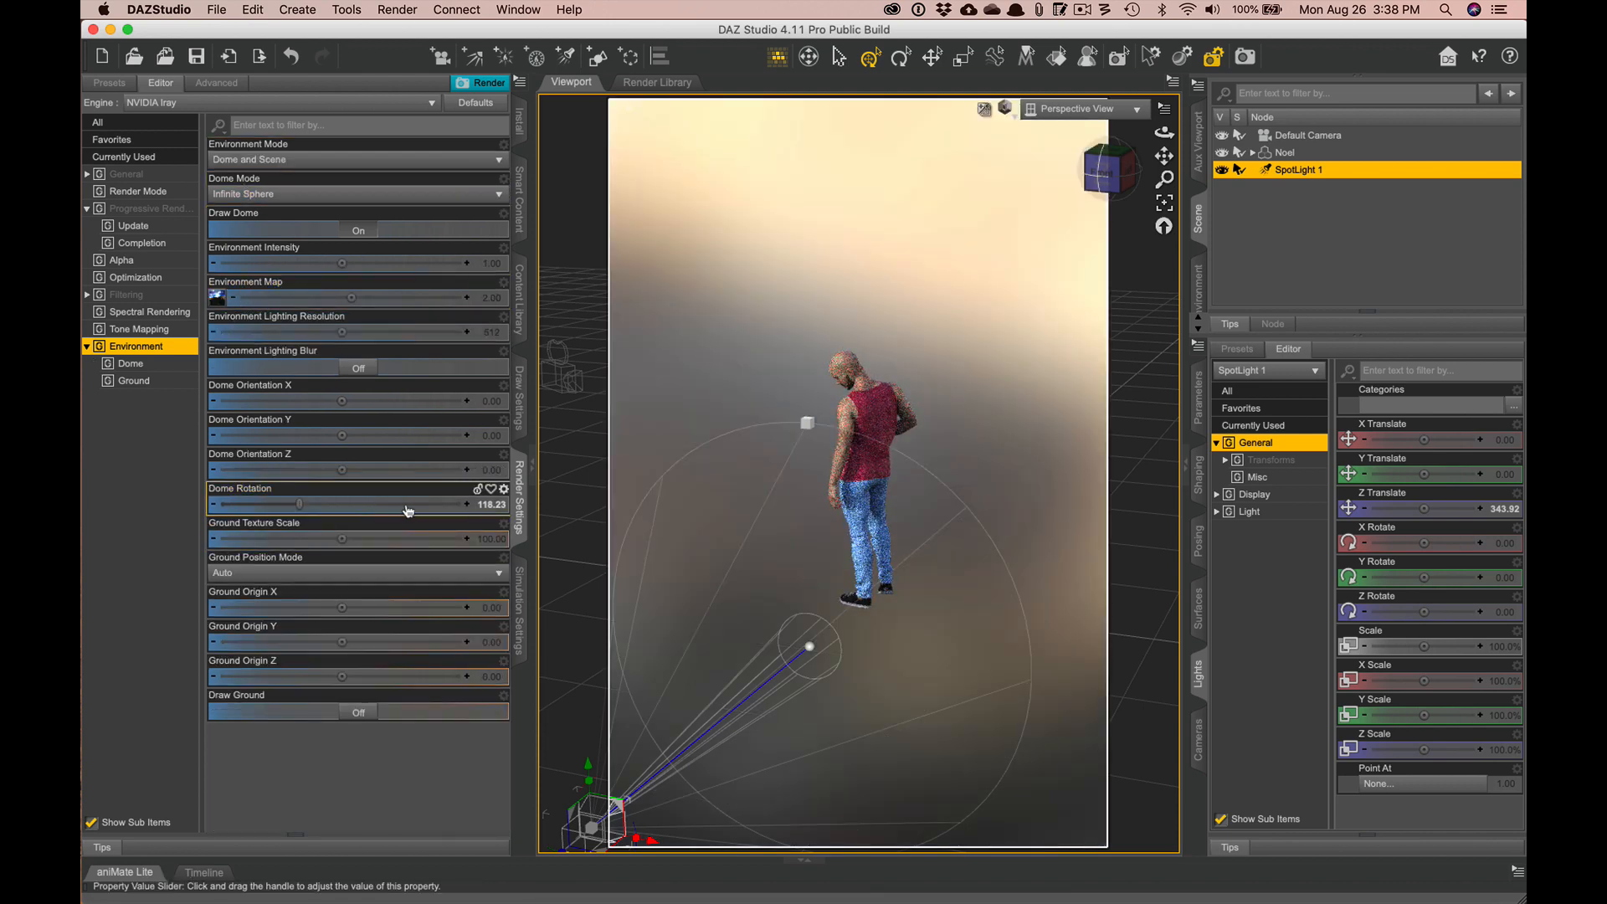
pyautogui.click(406, 506)
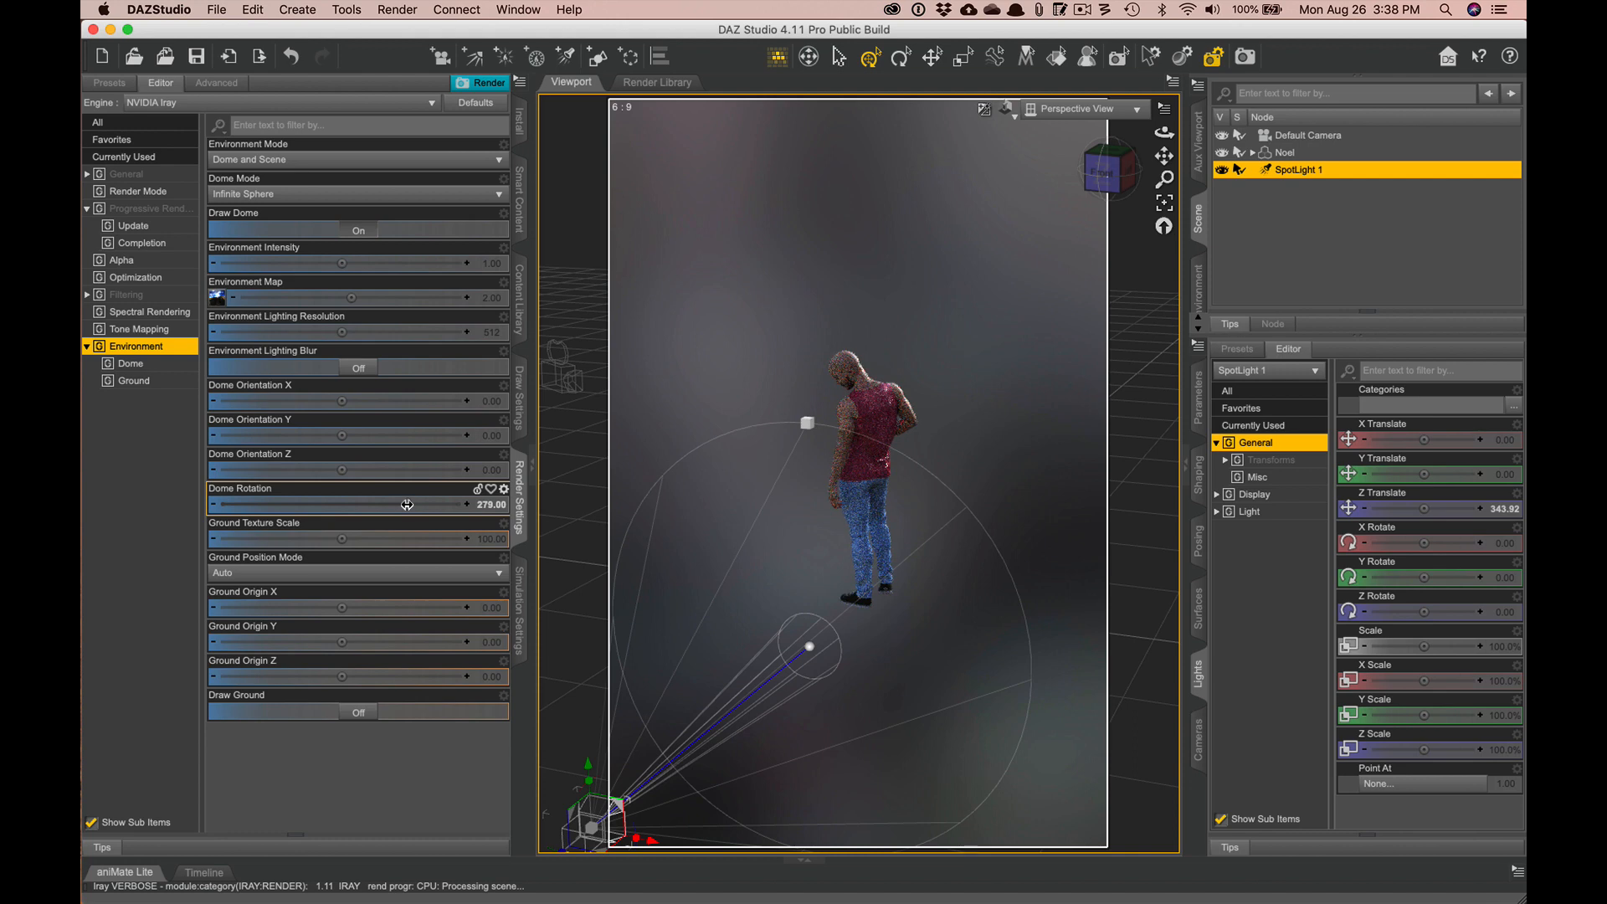
pyautogui.click(281, 506)
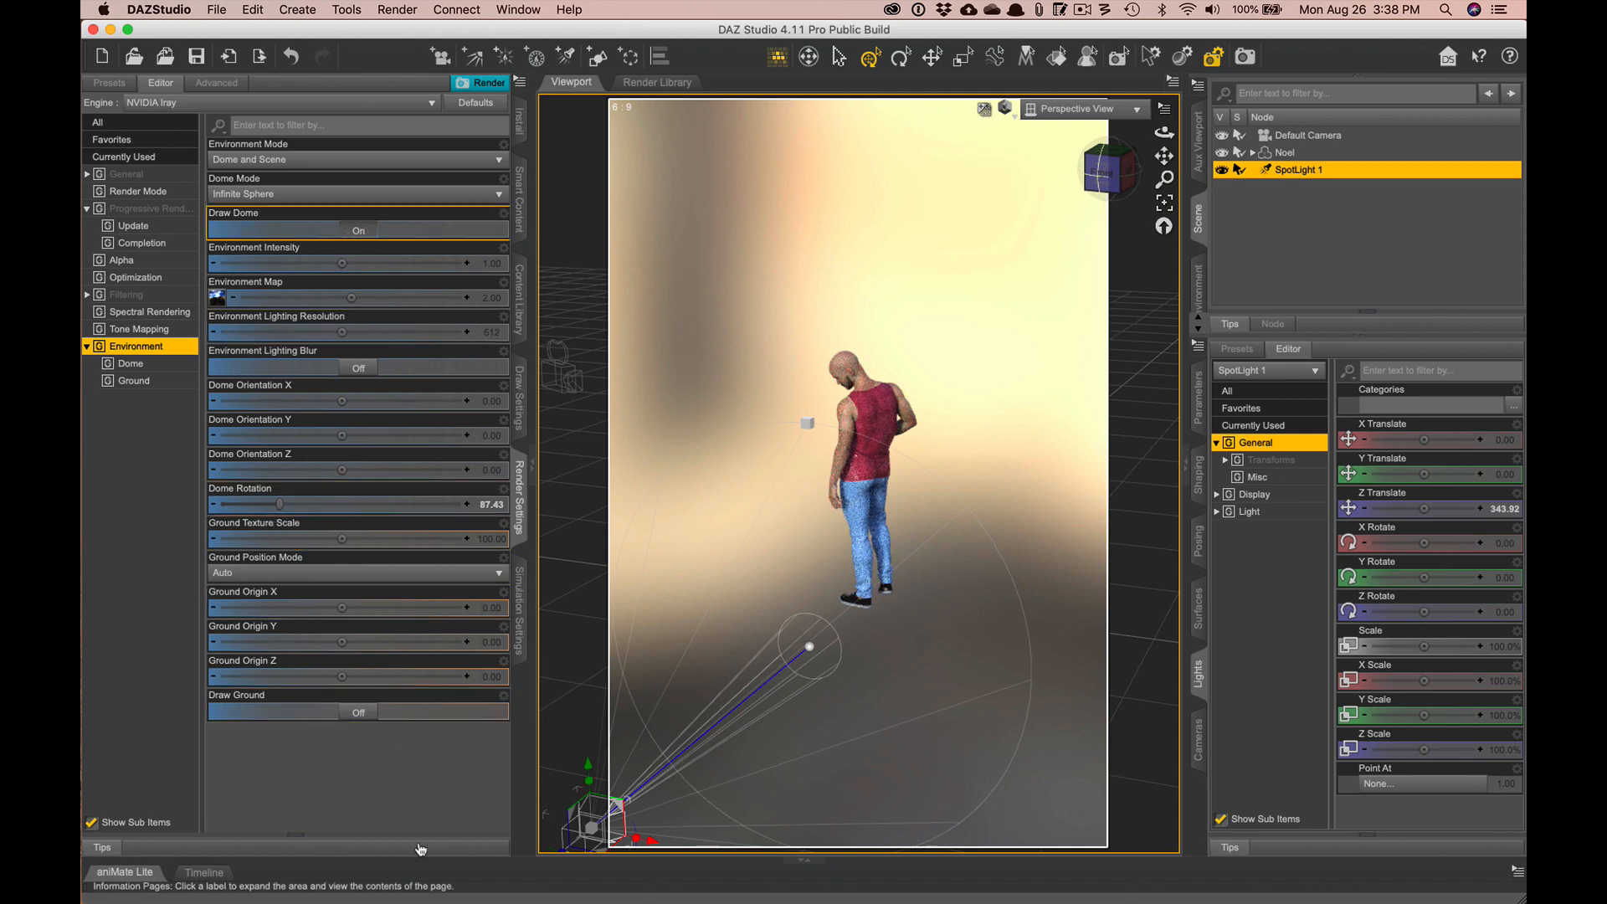
# - Compare the viewport background with Draw Dome off and on, leaving Draw Dome turned off
pyautogui.click(360, 231)
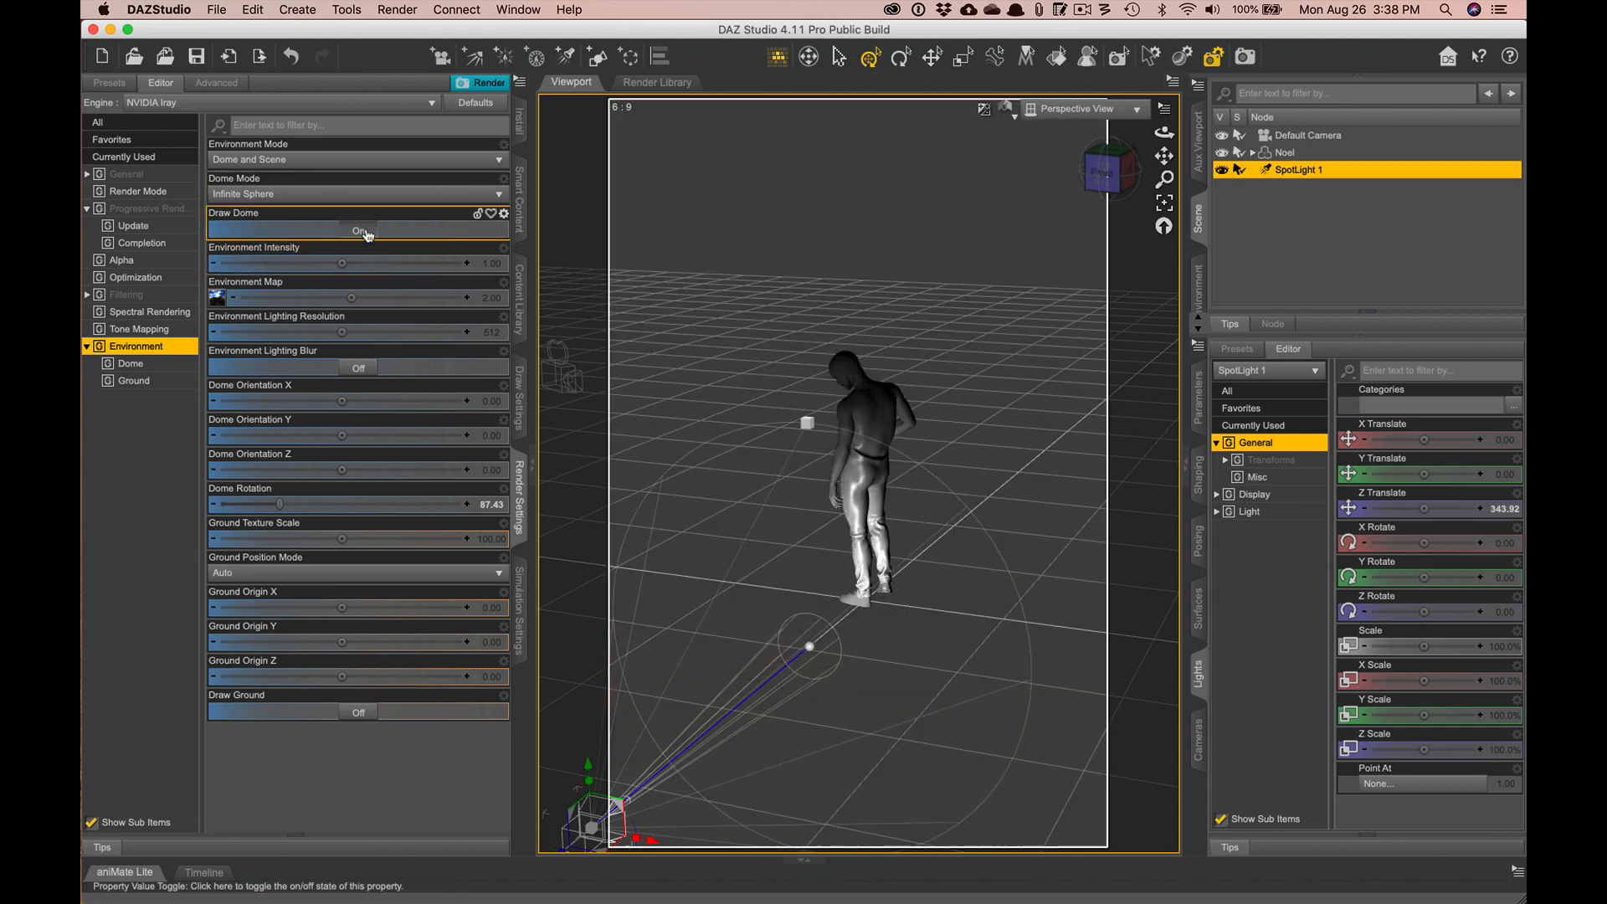
pyautogui.moveTo(219, 301)
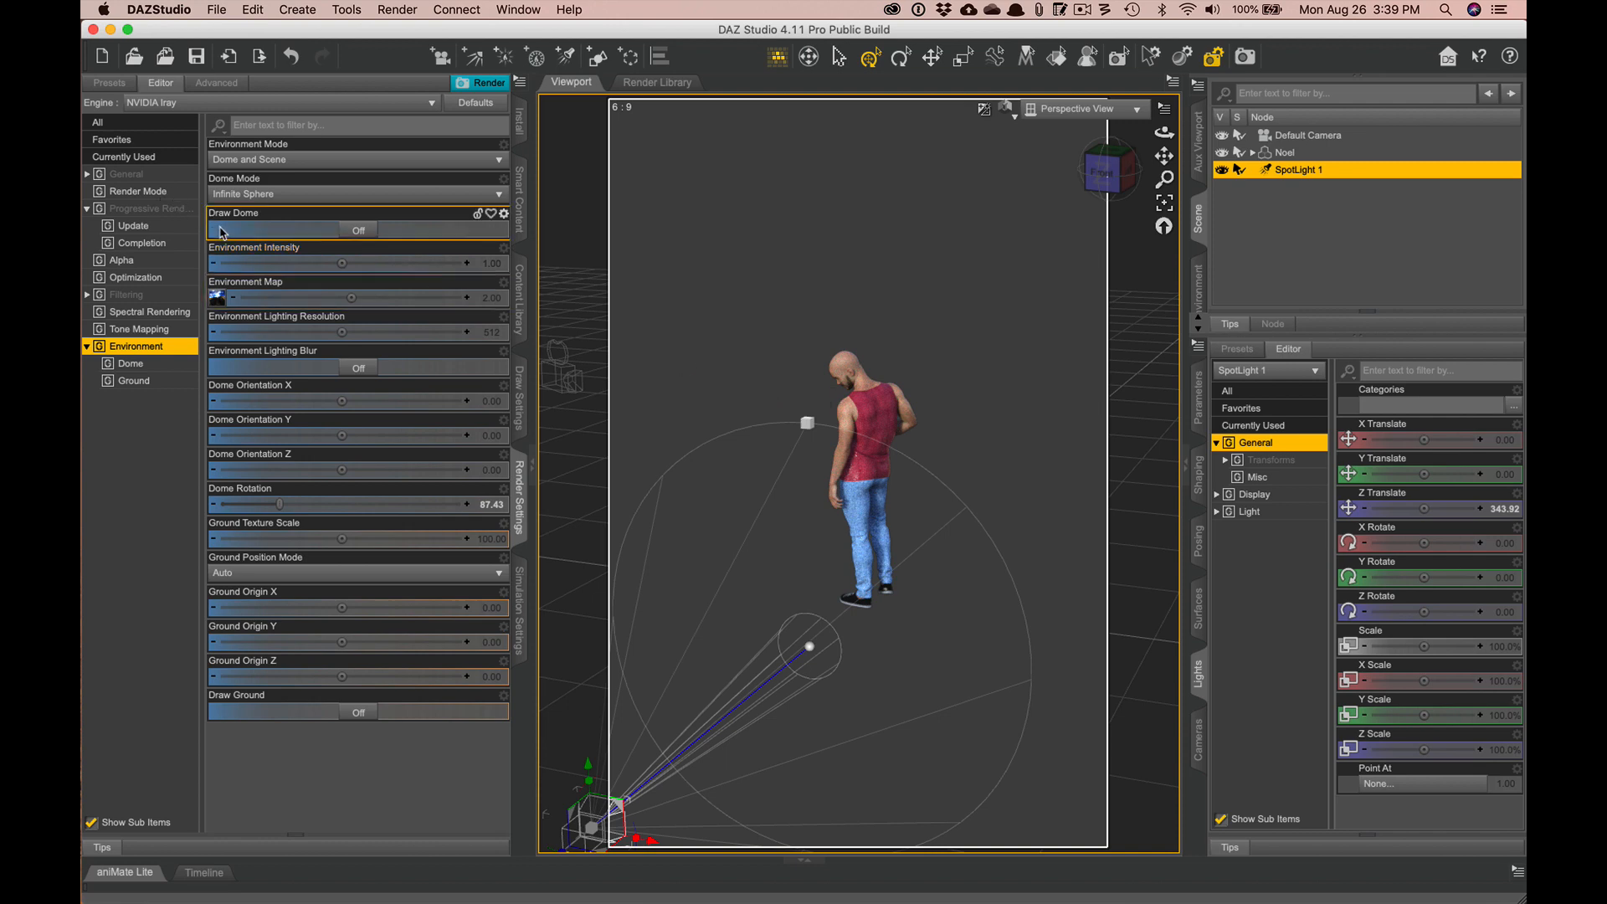
pyautogui.click(356, 234)
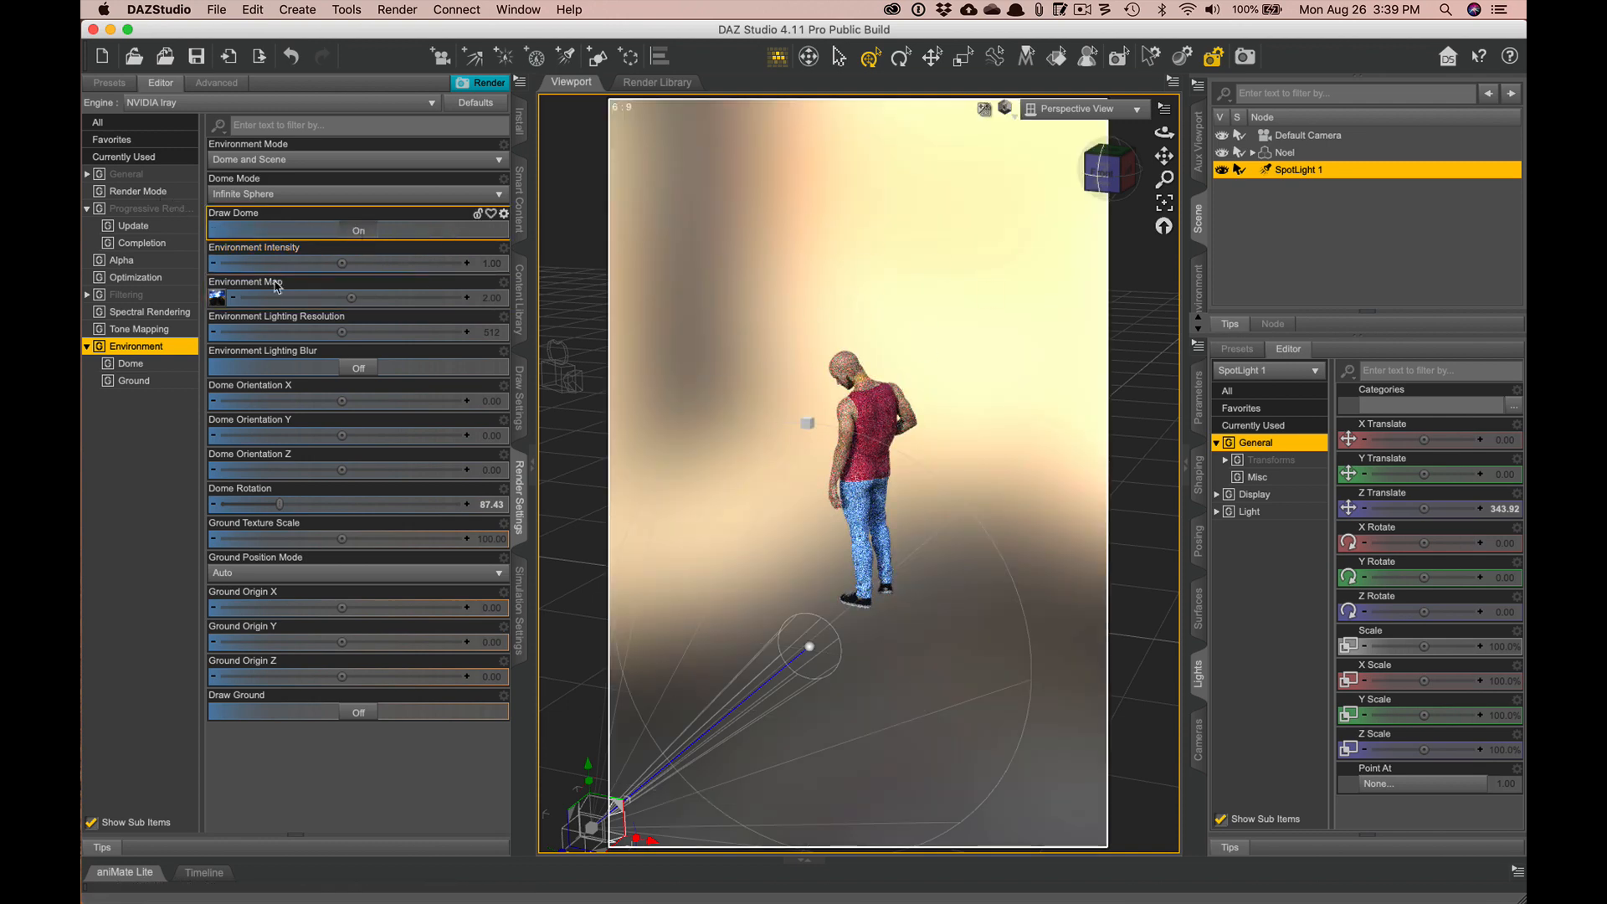
pyautogui.click(368, 232)
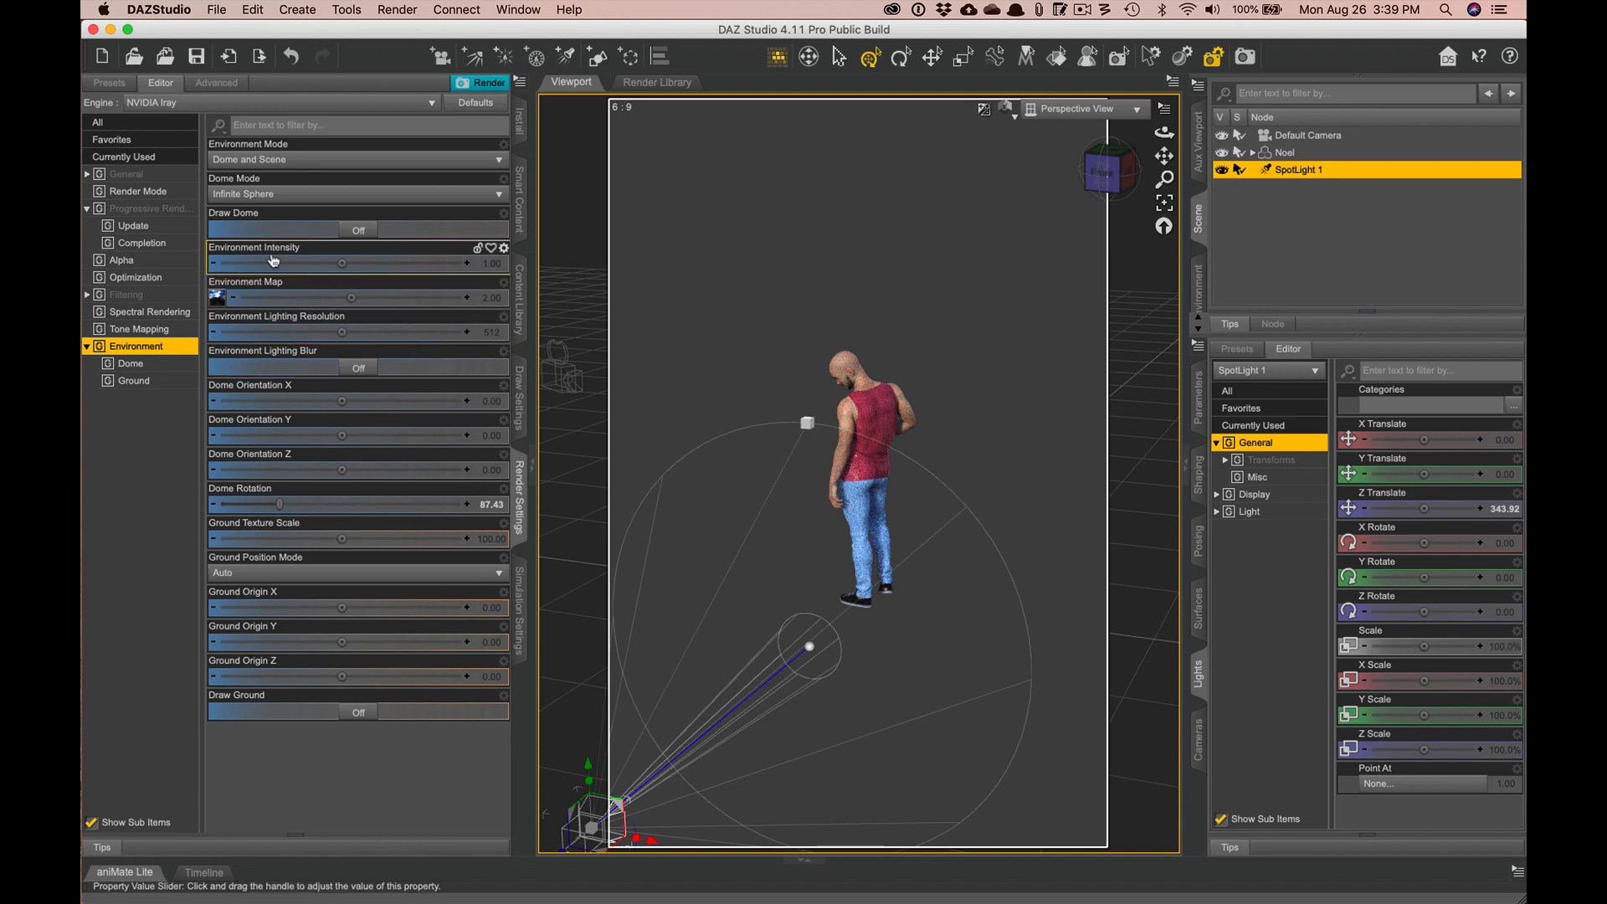
# - Try an Environment Intensity of 5 and reset the parameter to its default
pyautogui.click(491, 264)
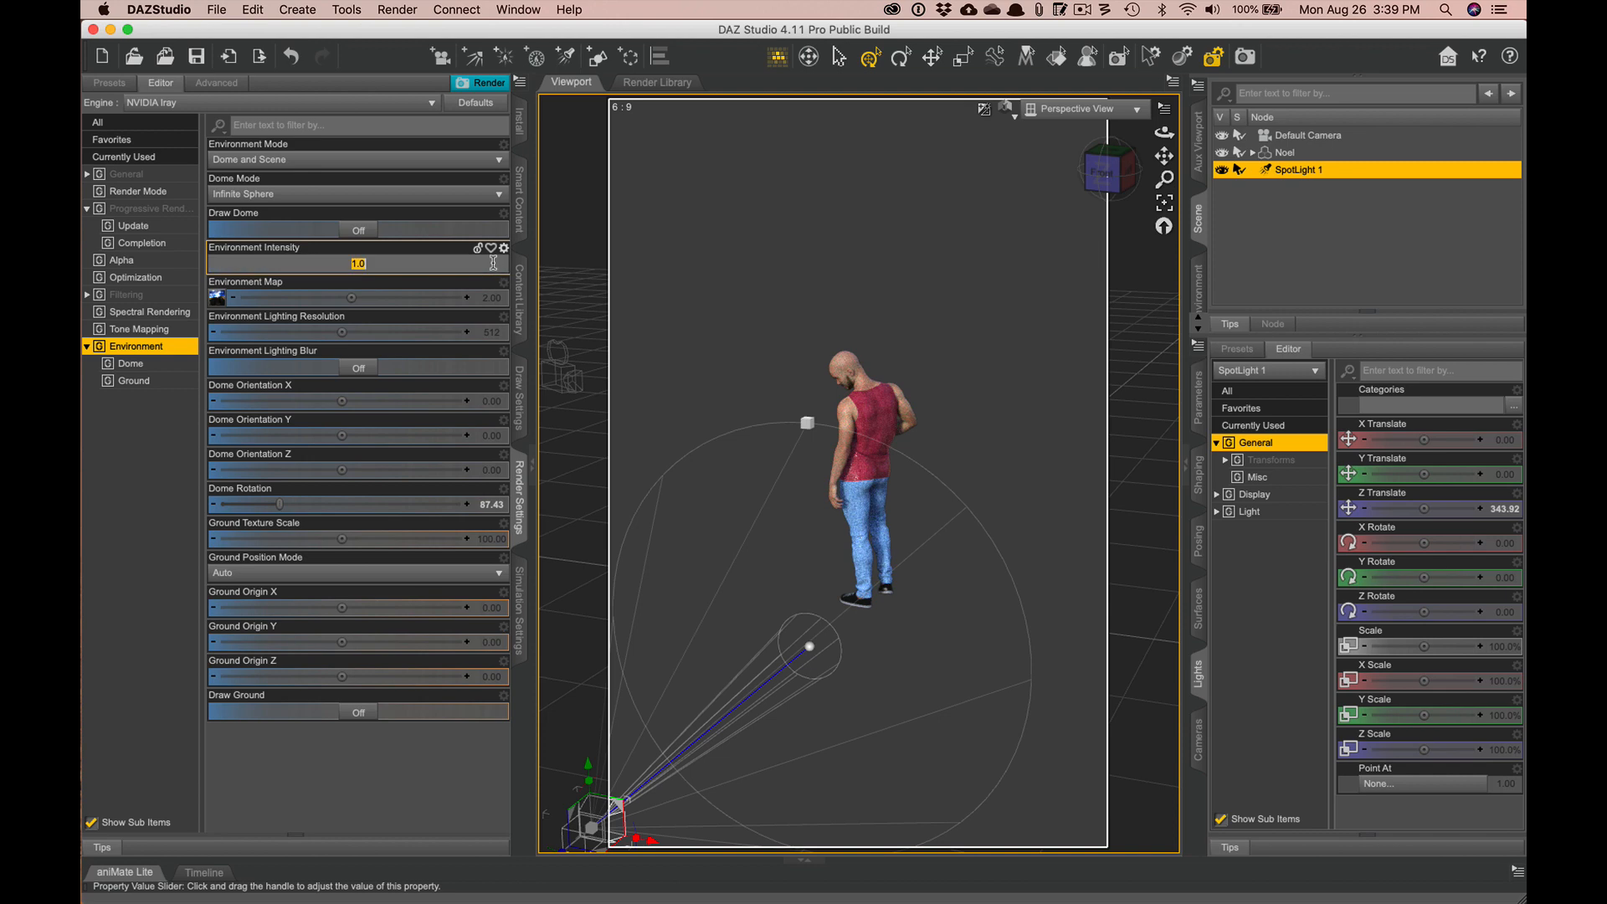
pyautogui.write('5')
pyautogui.press('Return')
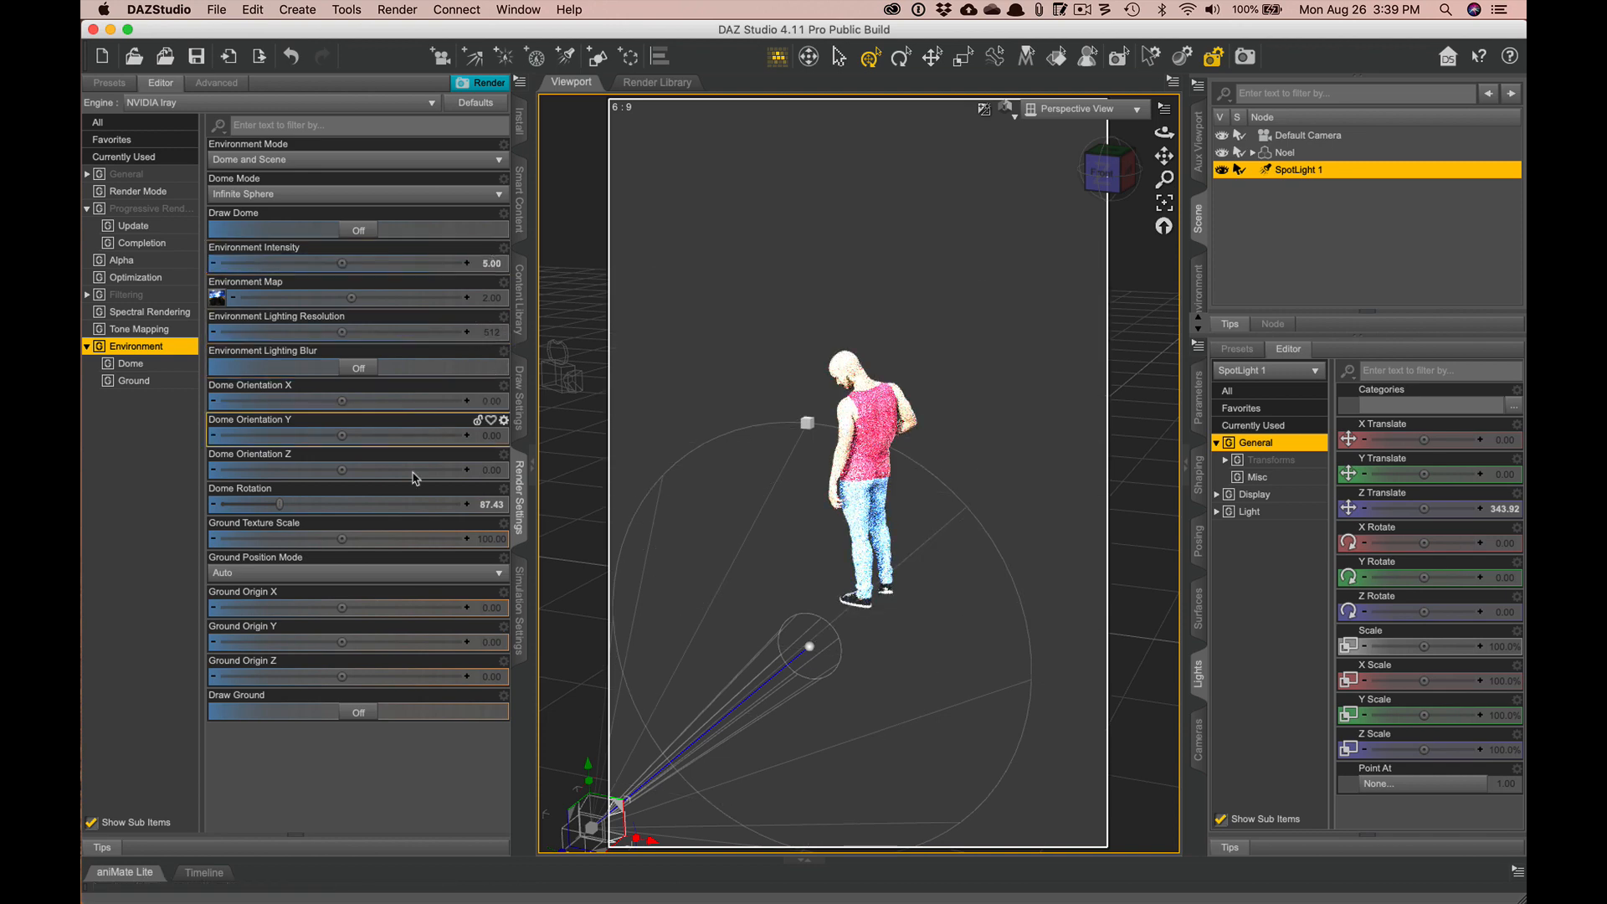
pyautogui.click(503, 248)
pyautogui.click(521, 330)
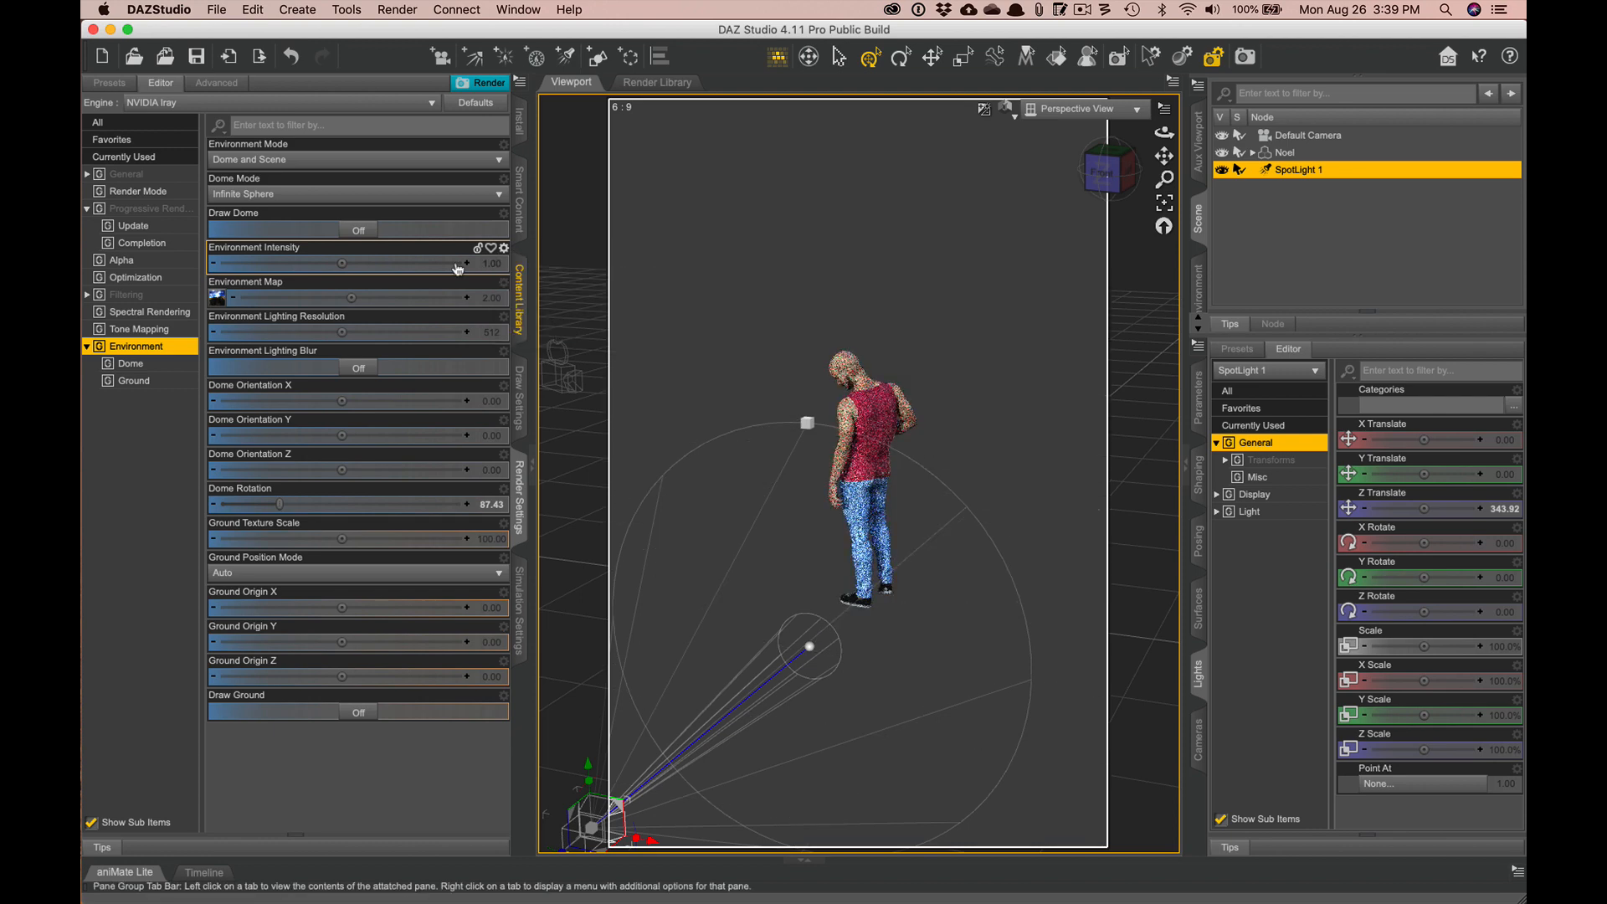
# - Try an Environment Intensity of 0.5 and restore the parameter's default value
pyautogui.click(492, 263)
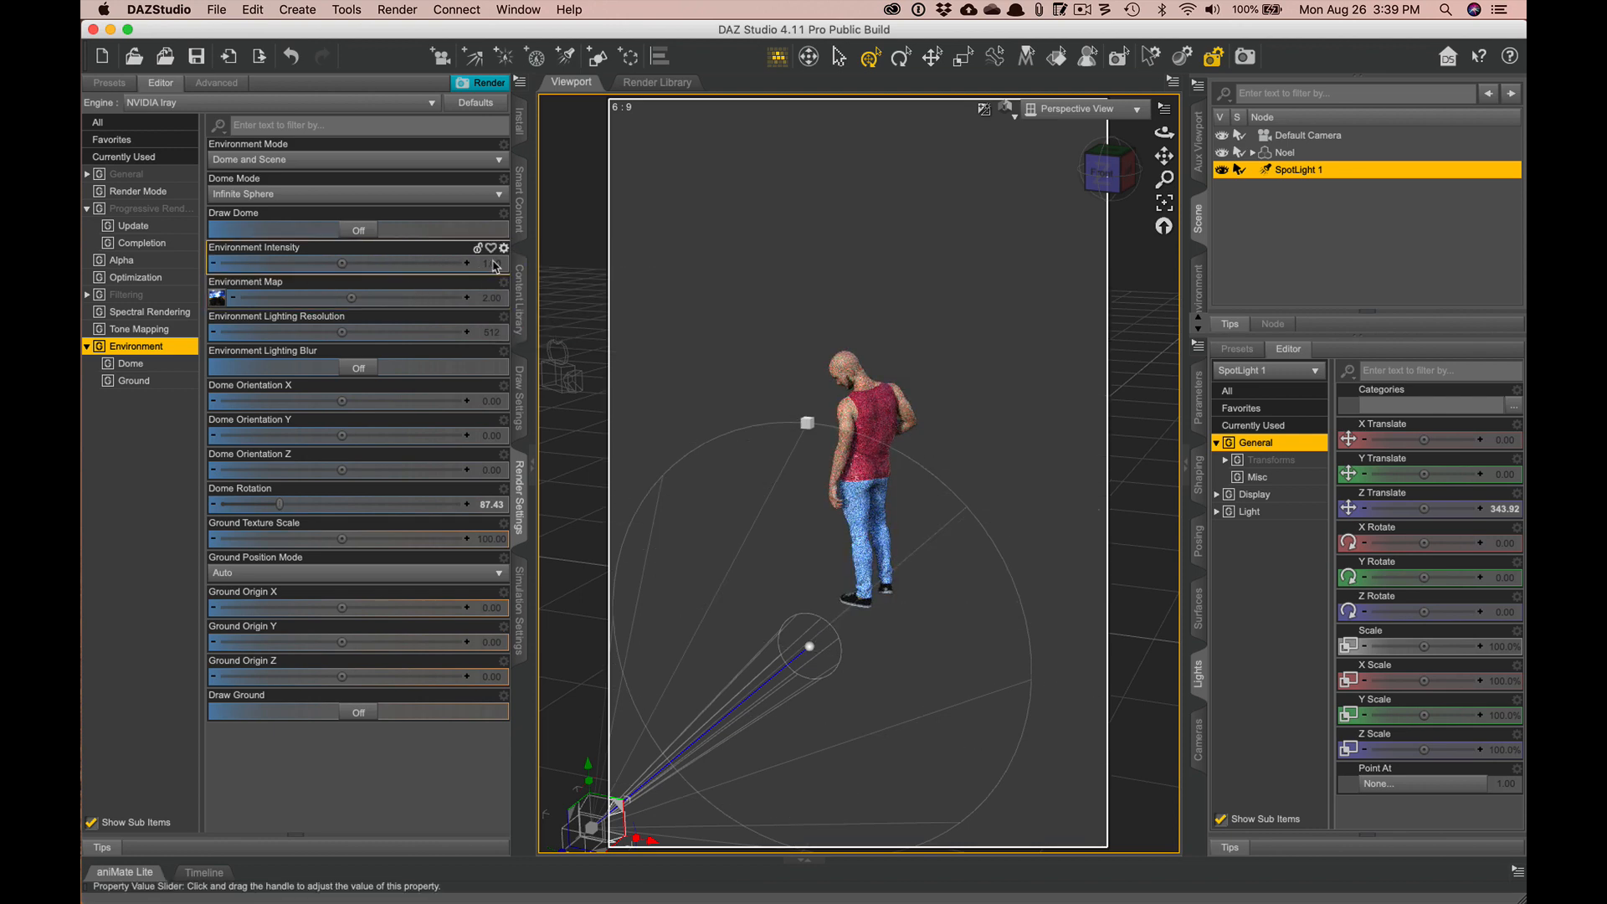
pyautogui.write('.5')
pyautogui.press('Return')
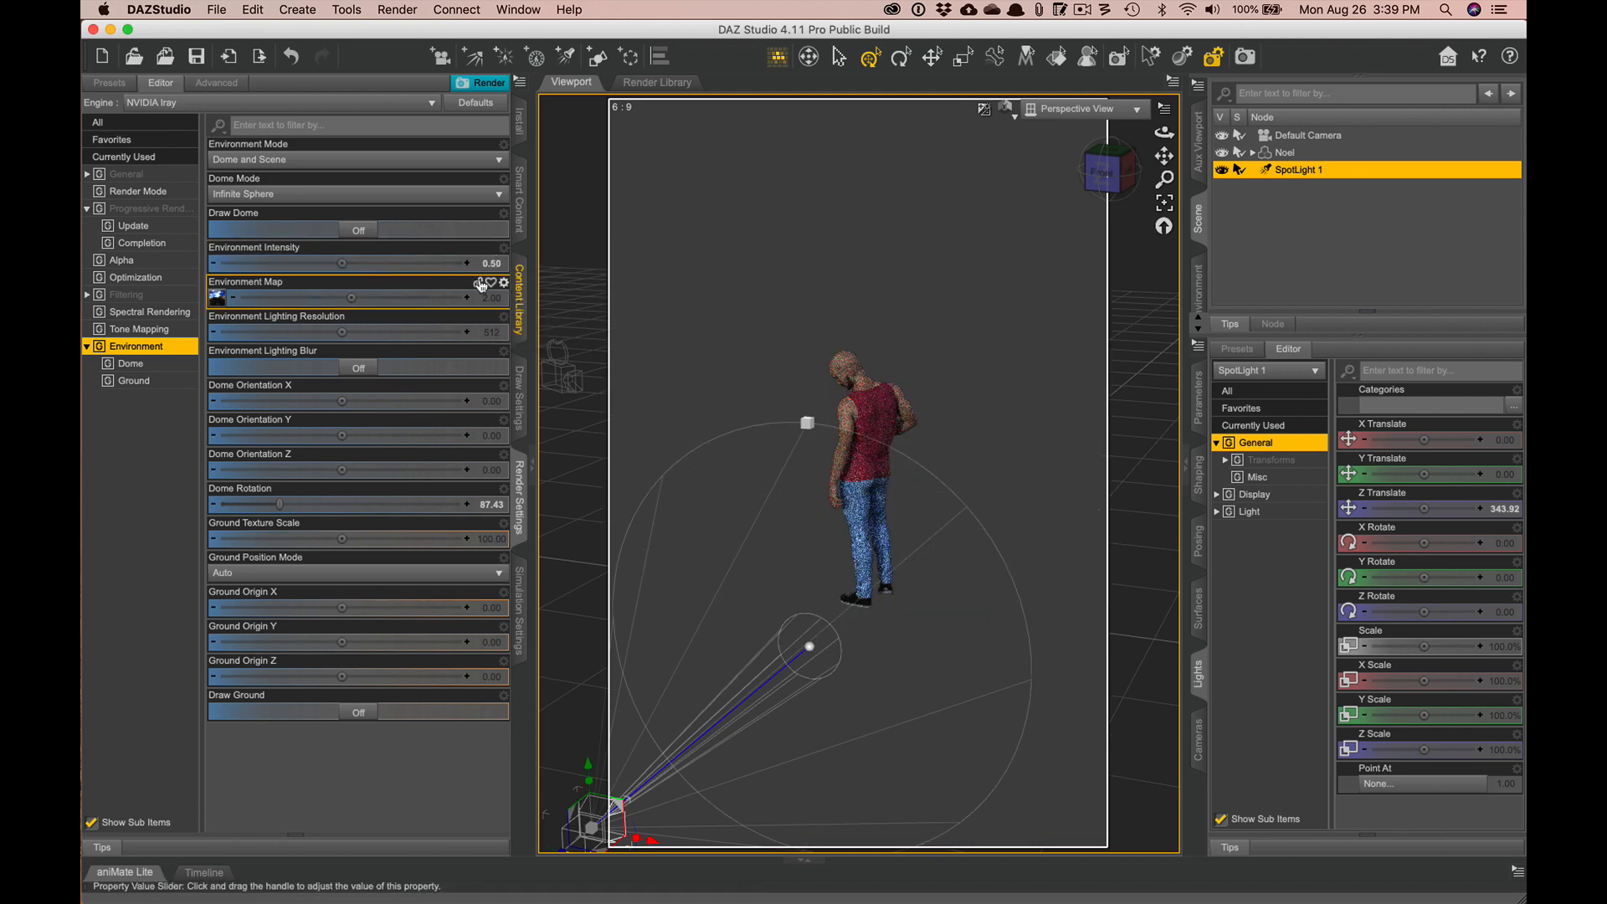
pyautogui.click(506, 251)
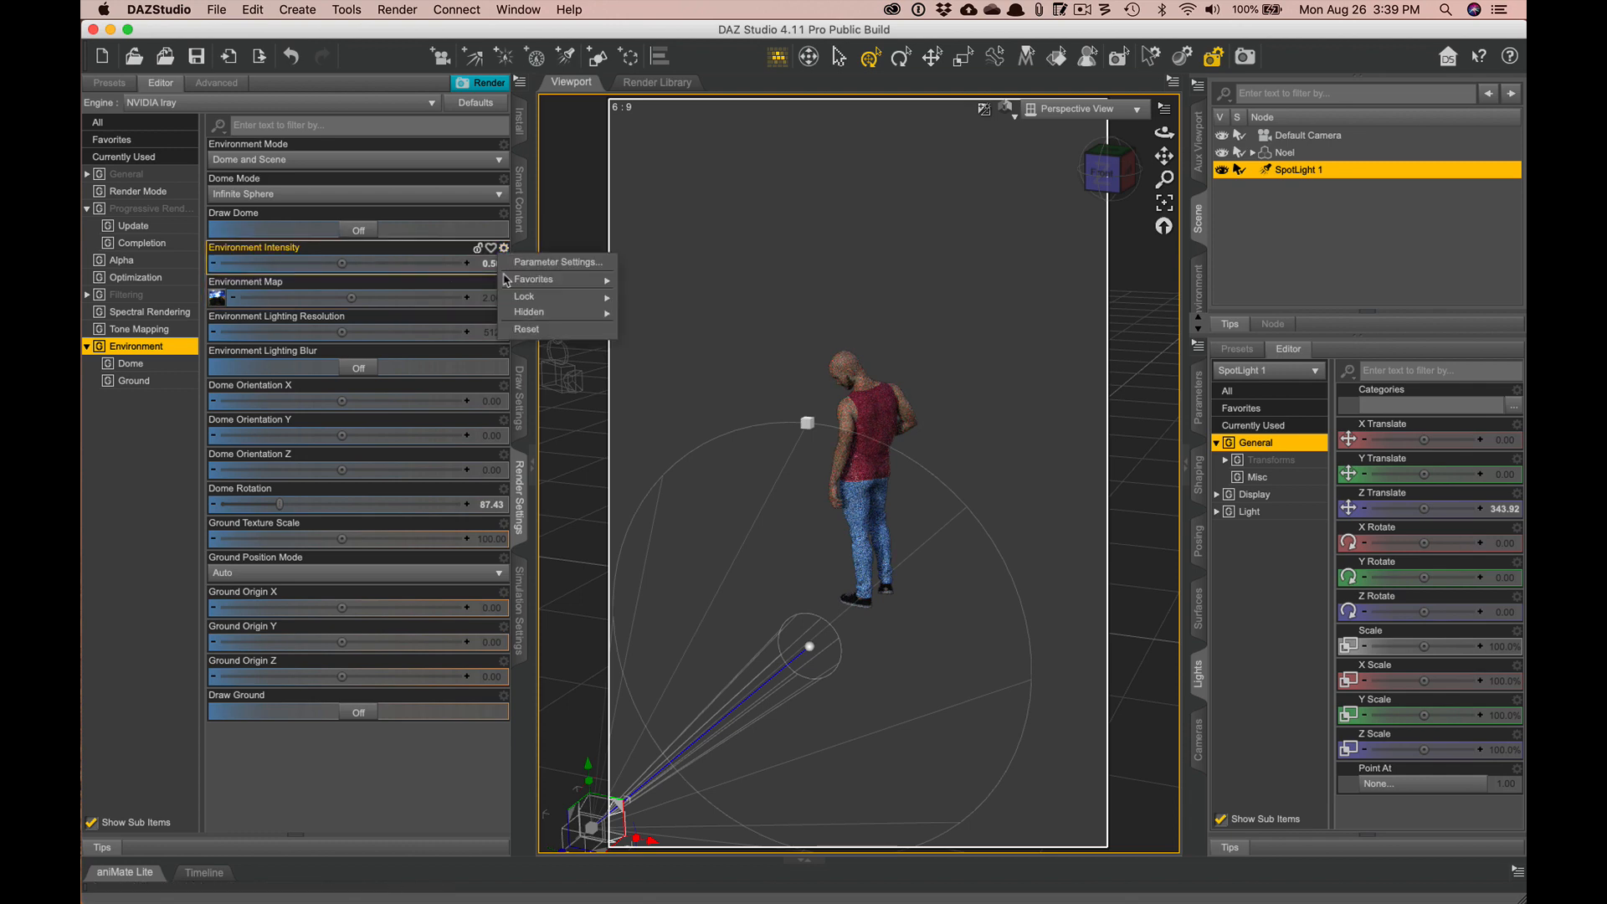
pyautogui.click(533, 331)
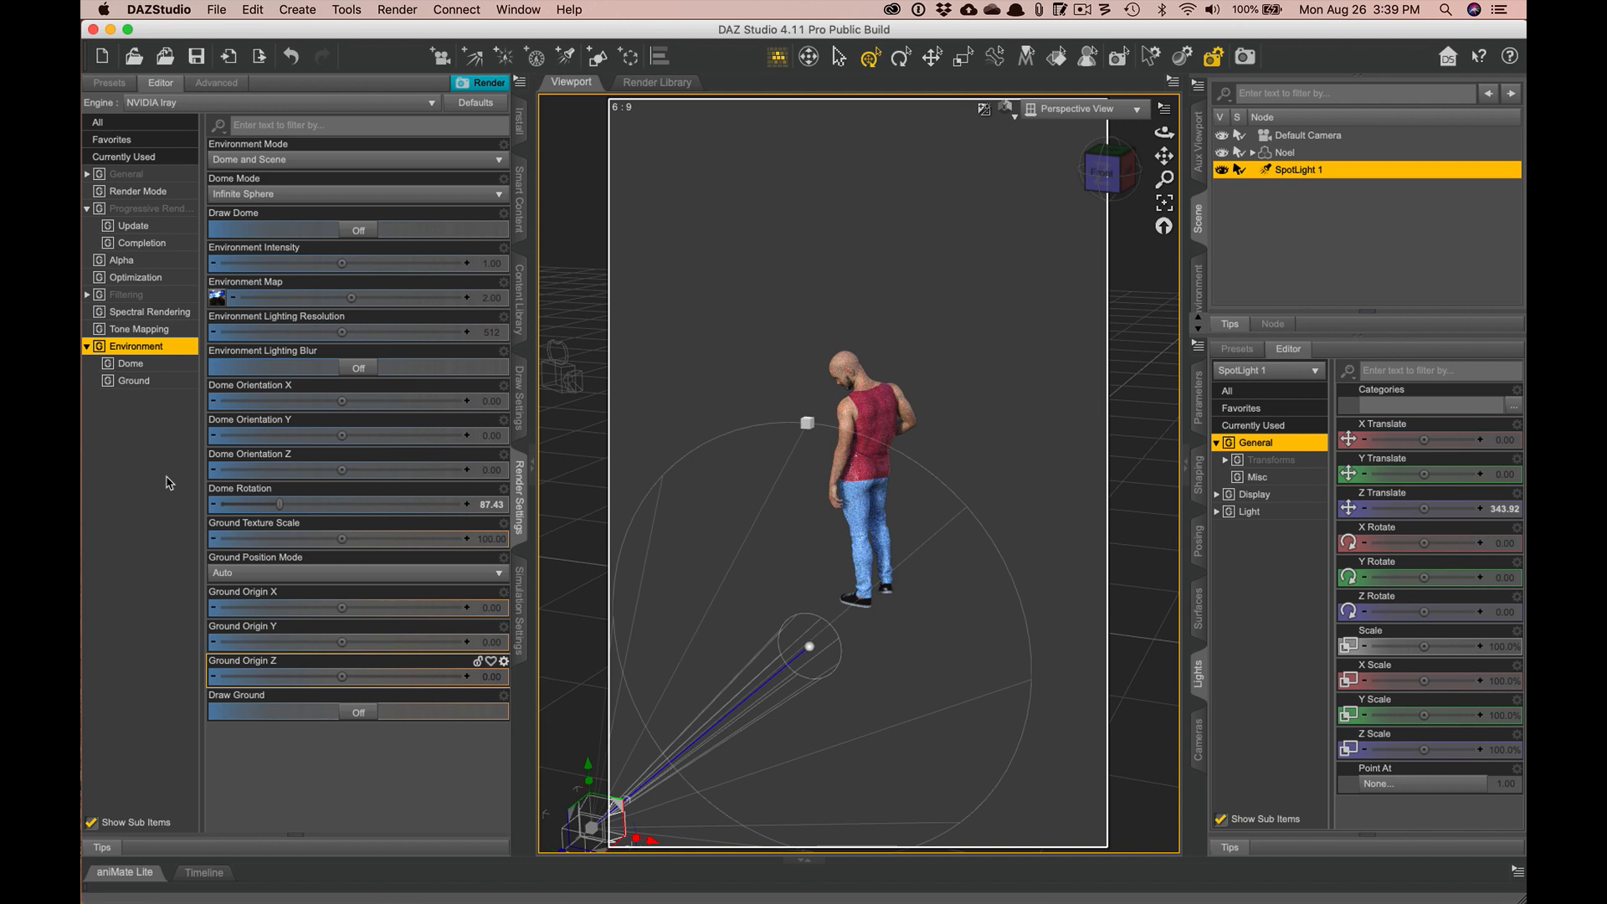
# - Review the General, Optimization and Spectral Rendering settings and return to the Environment settings
pyautogui.click(126, 174)
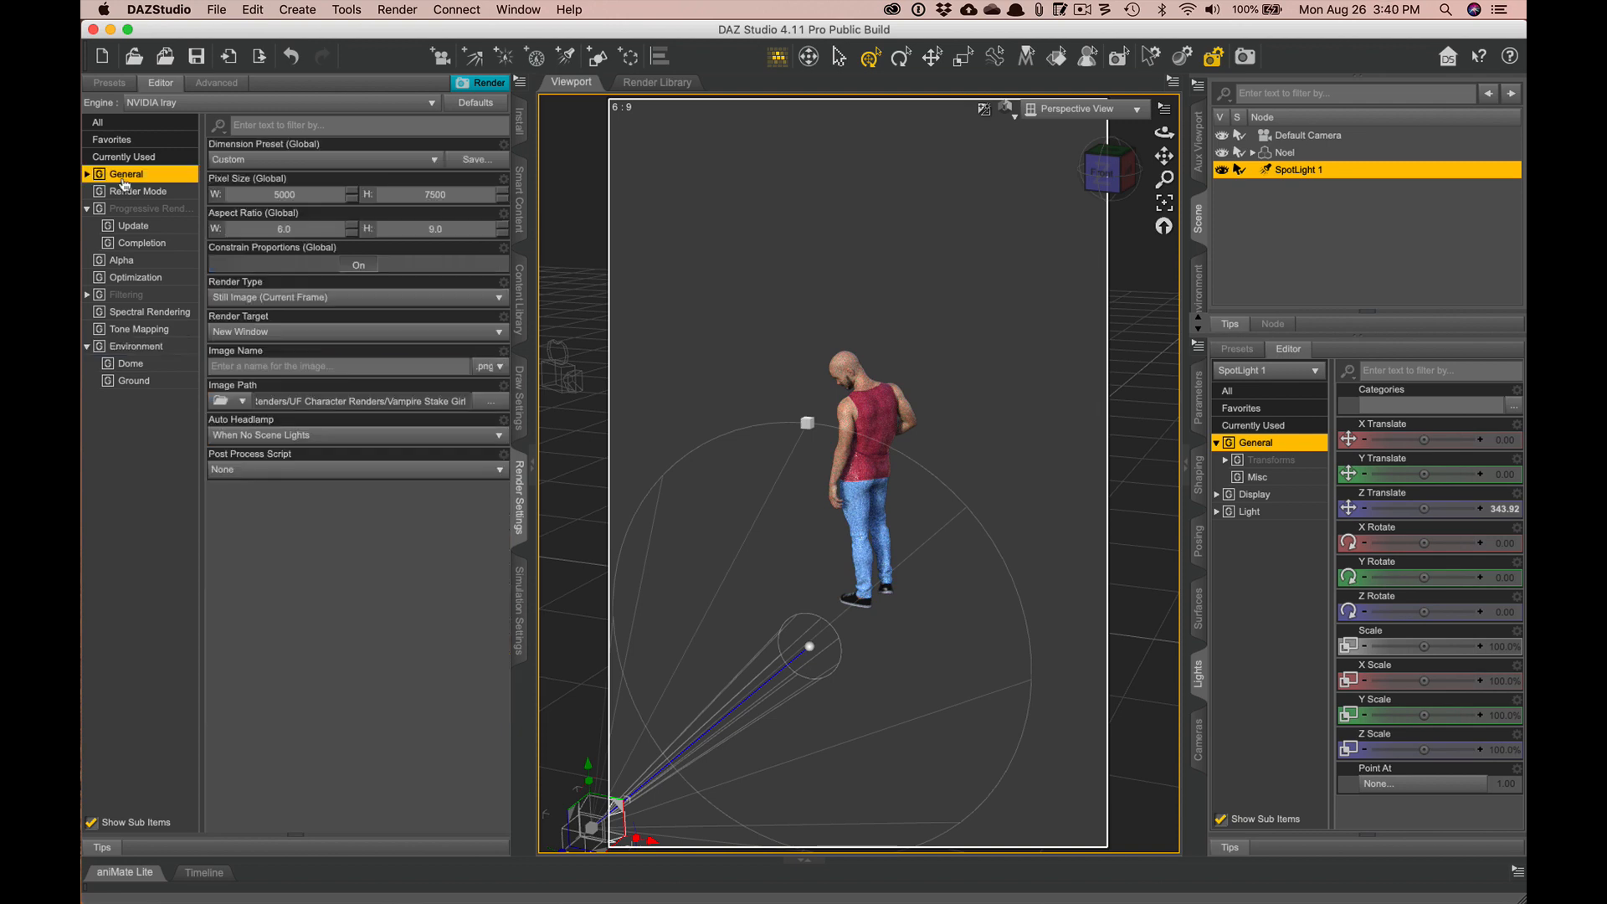
pyautogui.click(138, 279)
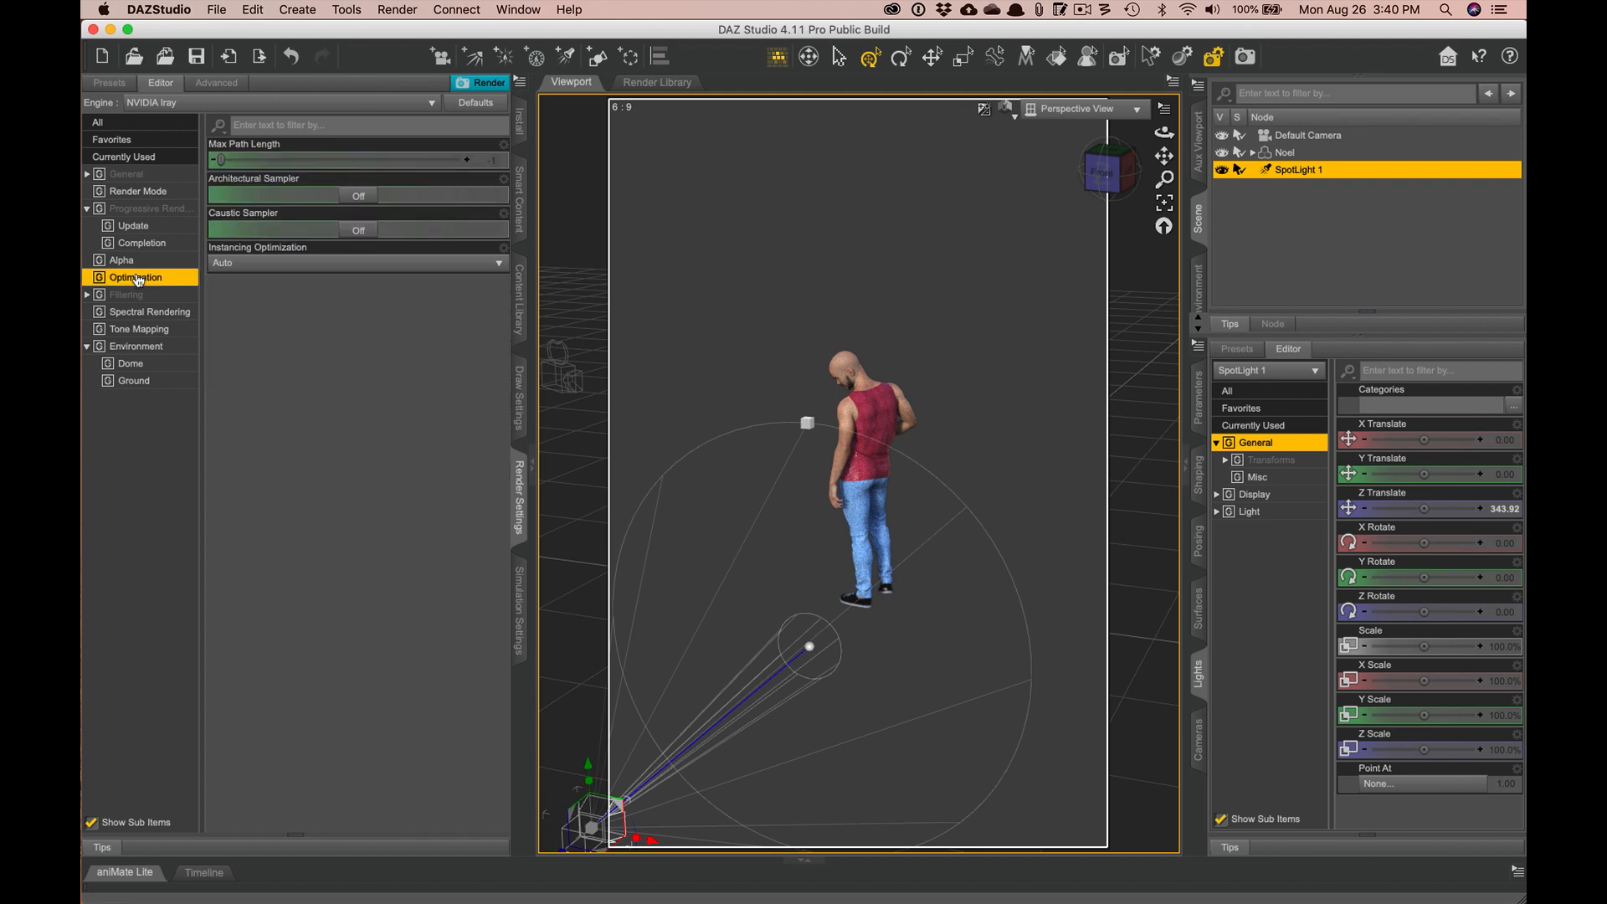
pyautogui.click(140, 312)
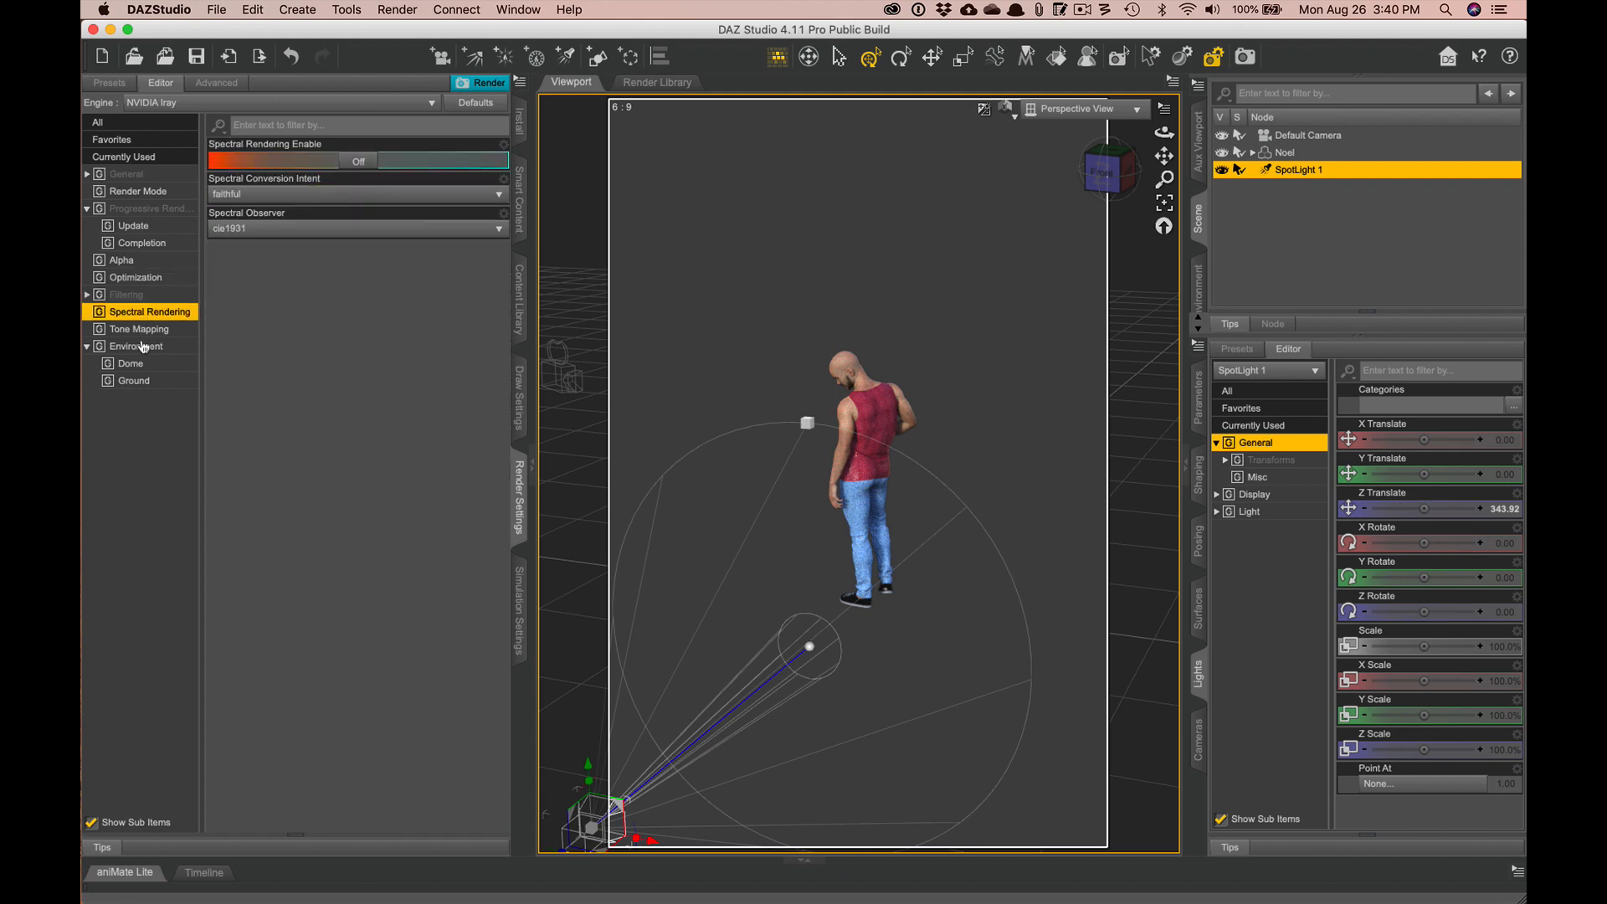
pyautogui.click(144, 347)
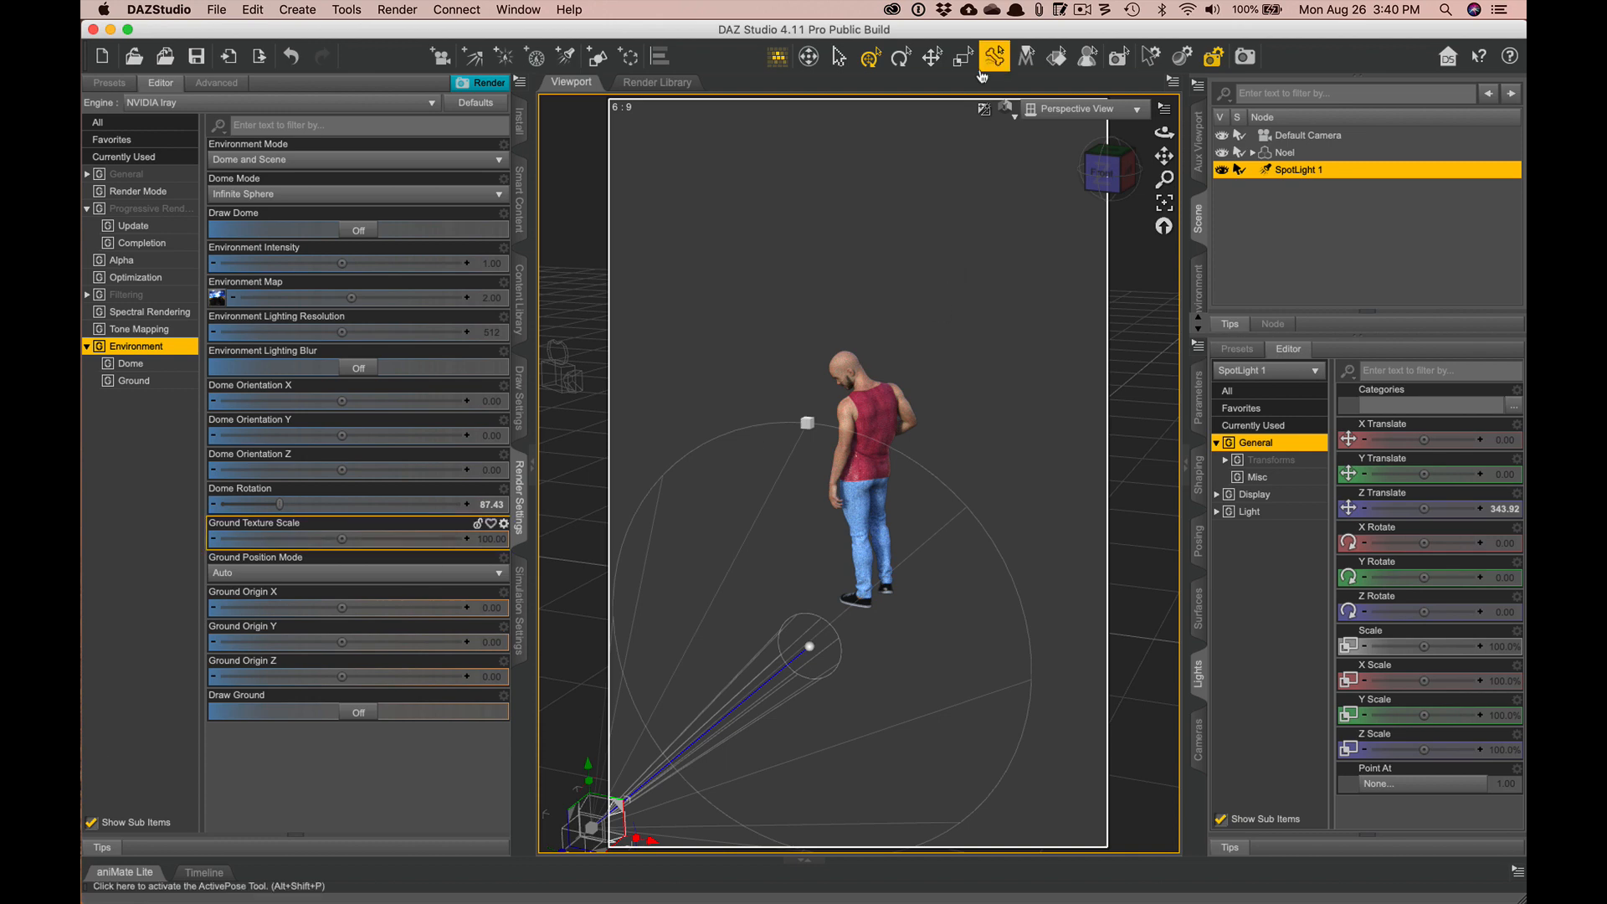
# - Switch the viewport's draw style from the Iray preview to a non-Iray textured display
pyautogui.click(1006, 108)
pyautogui.click(996, 264)
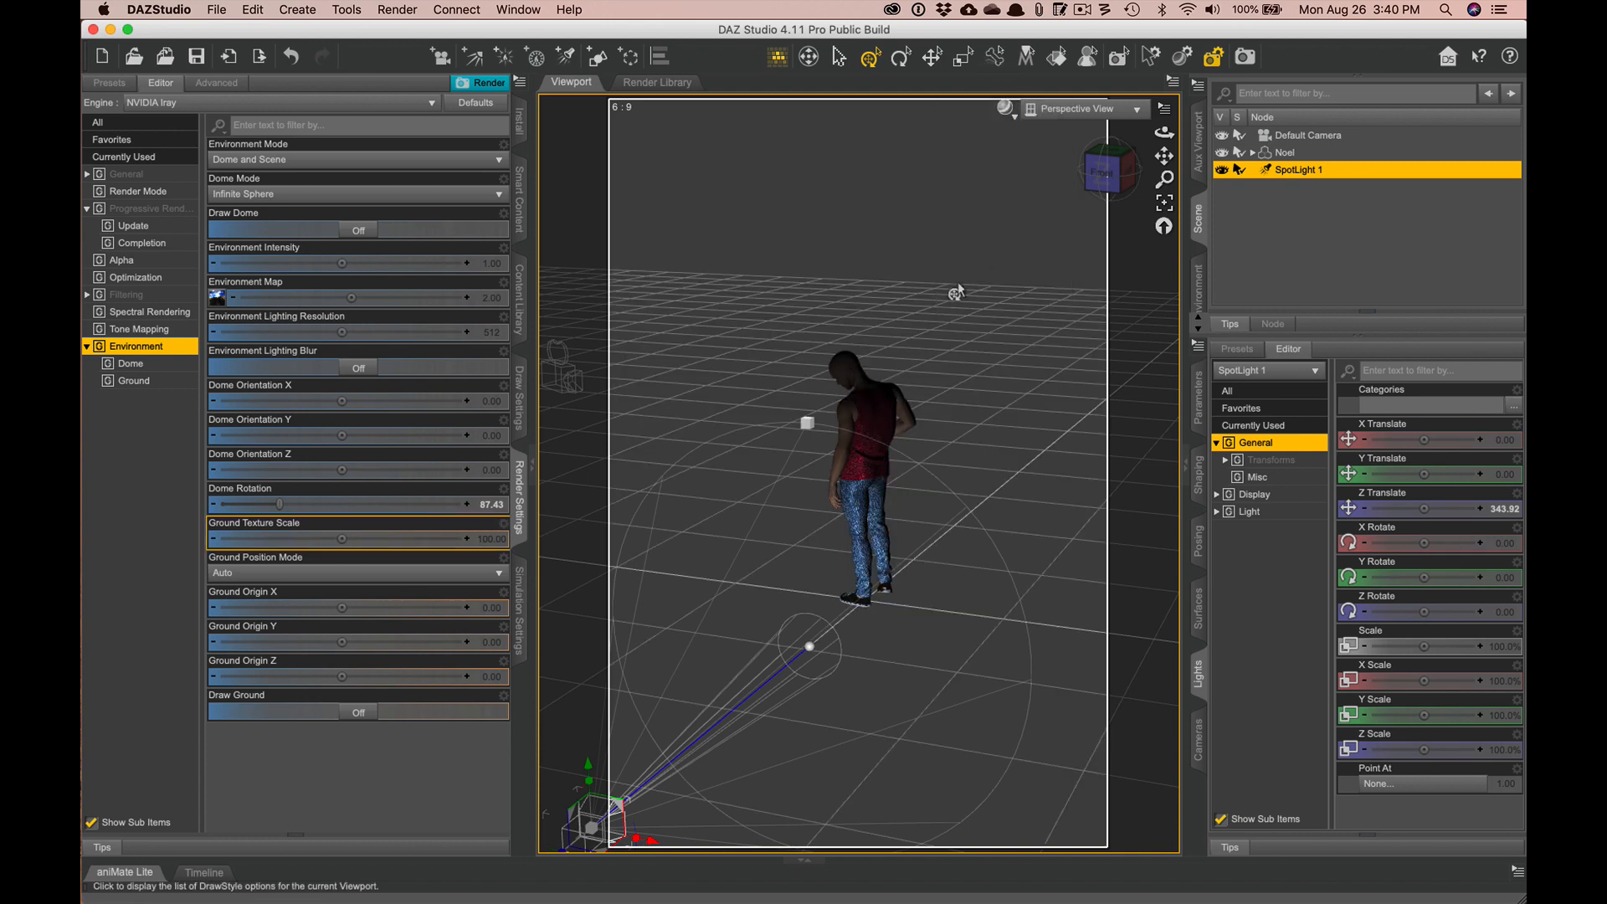